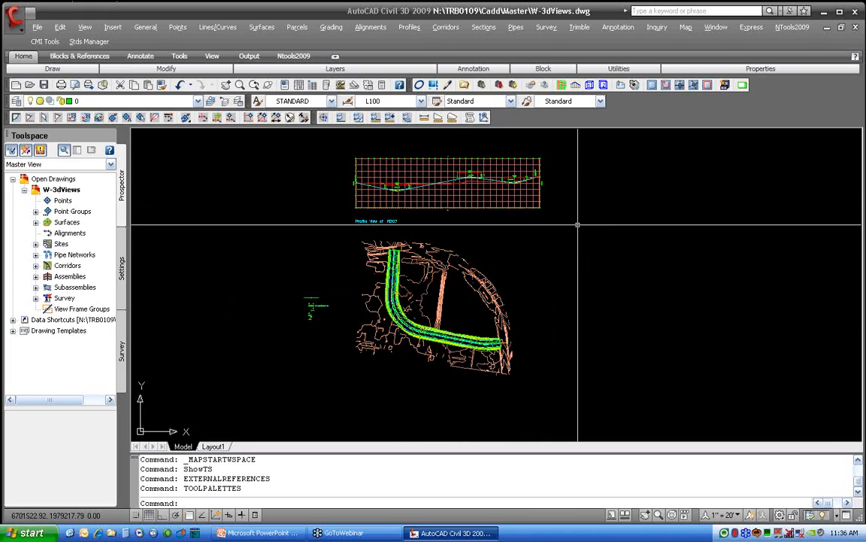
- Restore the saved view 3D1 and frame the road corridor within the surrounding terrain surface
left_click(589, 85)
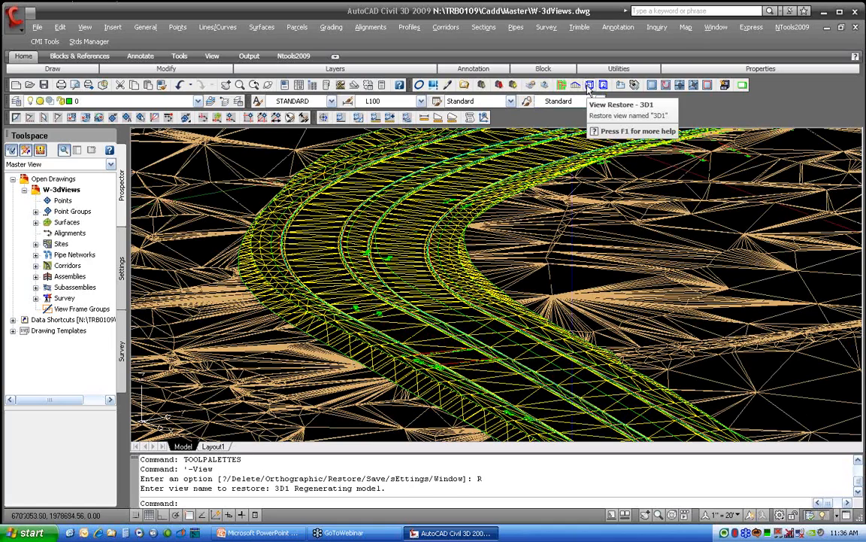
scroll(496, 329, "down", 4)
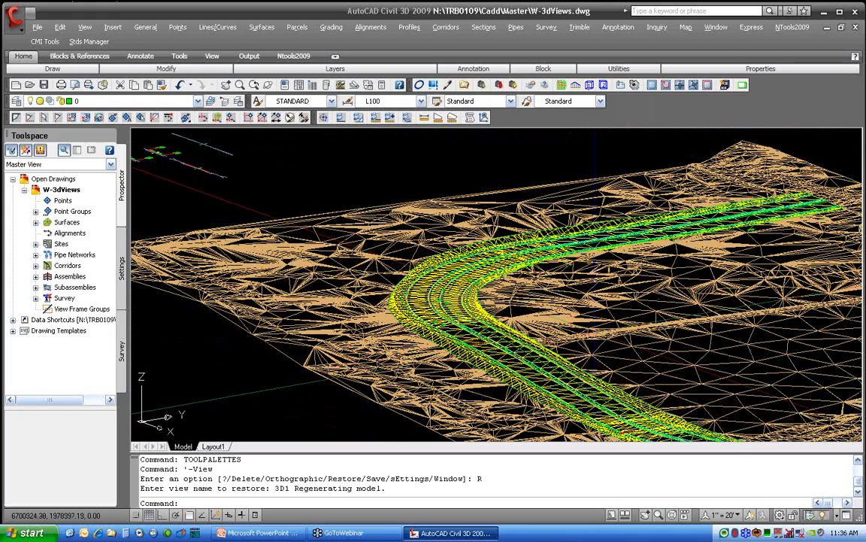
middle_click_drag(613, 322, 505, 305)
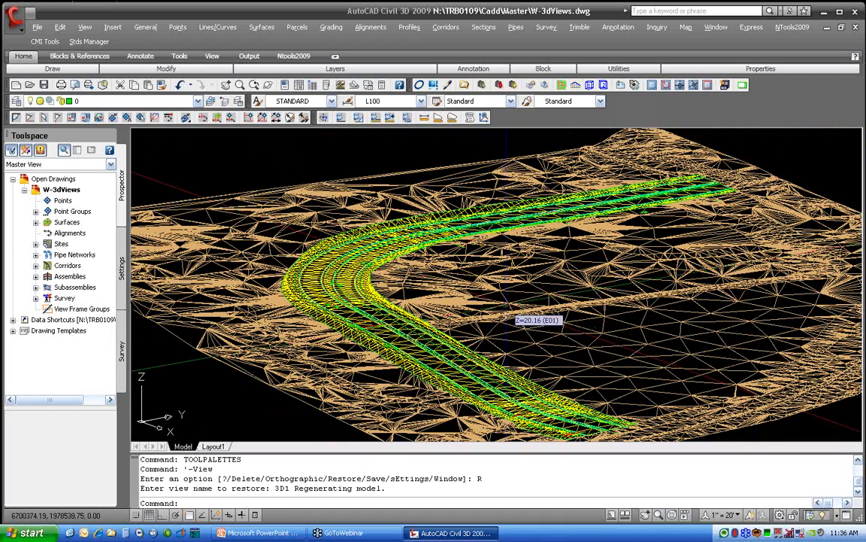
- Tilt the 3D model slightly with Free Orbit so the full corridor and terrain can be inspected, and exit the orbit
left_click(271, 89)
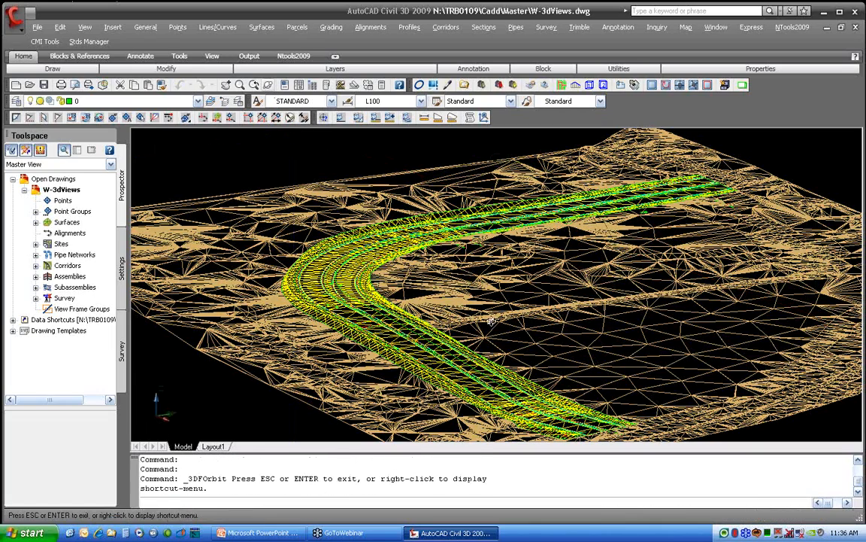
mouse_move(502, 352)
left_mouse_down()
mouse_move(451, 315)
mouse_move(529, 341)
mouse_move(496, 350)
left_mouse_up()
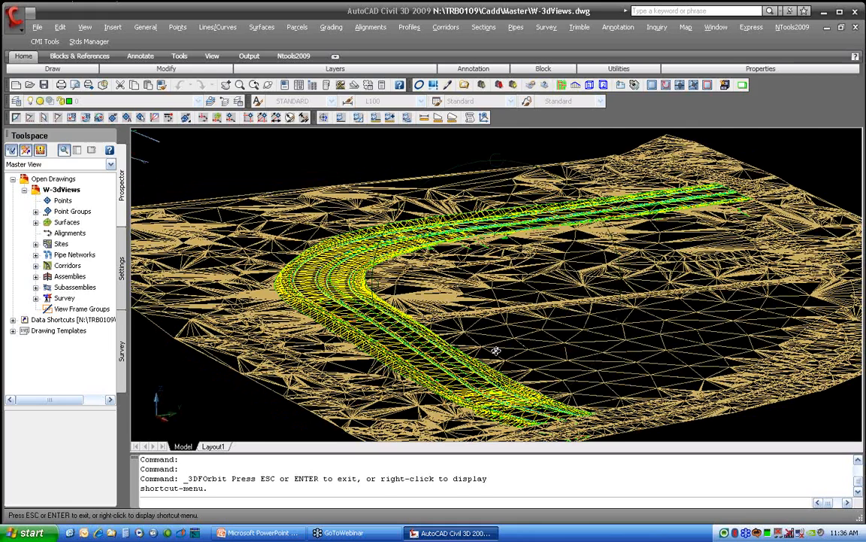
right_click(487, 311)
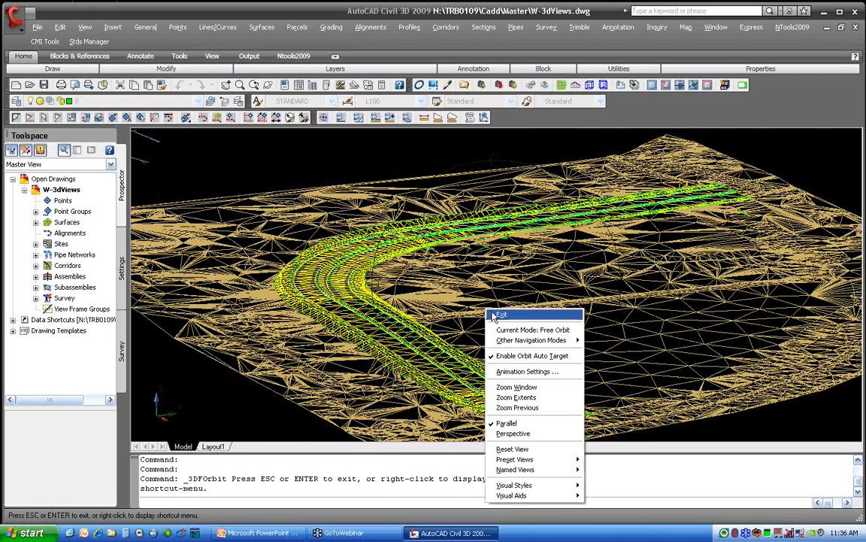
left_click(499, 315)
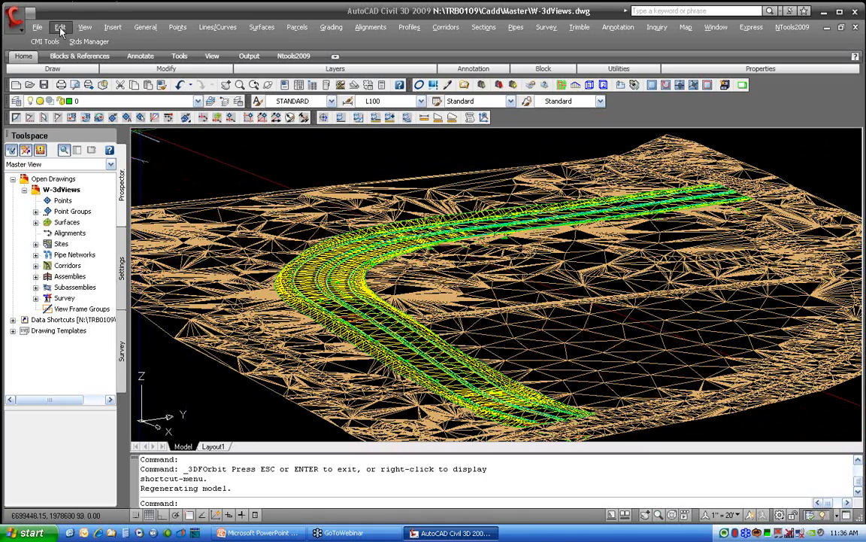
- Apply the Conceptual visual style to the model
left_click(86, 28)
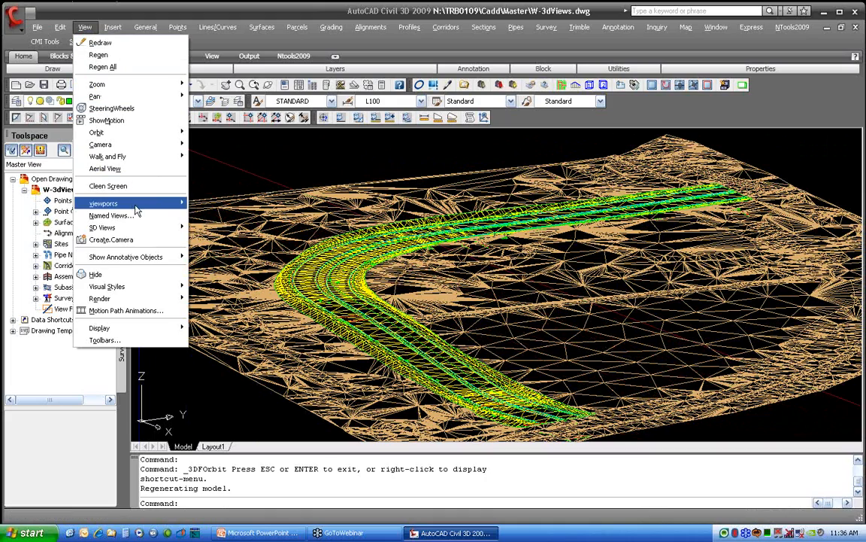
mouse_move(120, 286)
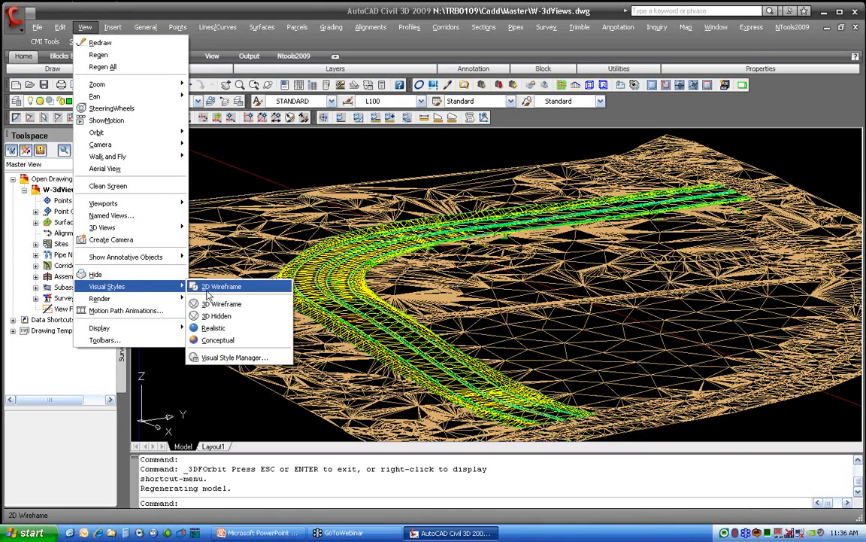
left_click(235, 341)
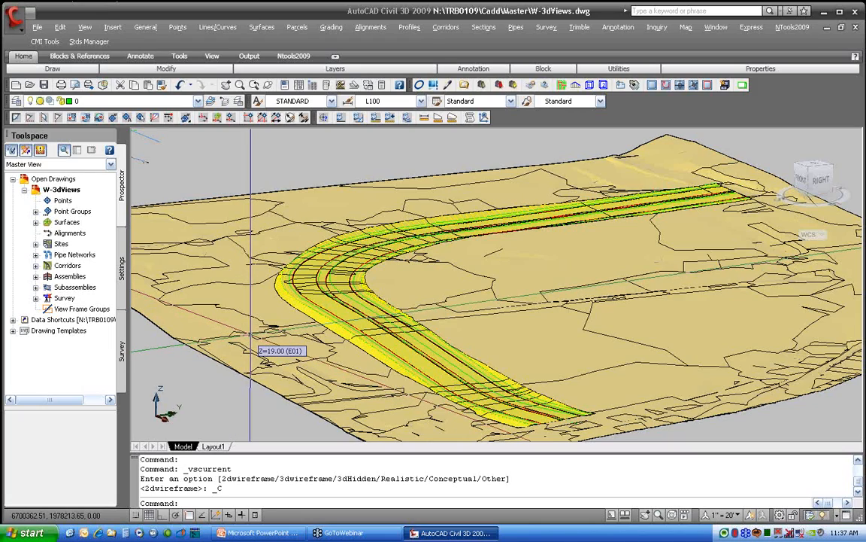
- Examine the model from successive isometric corners and top edges of the ViewCube, ending at the top-front edge view
mouse_move(649, 236)
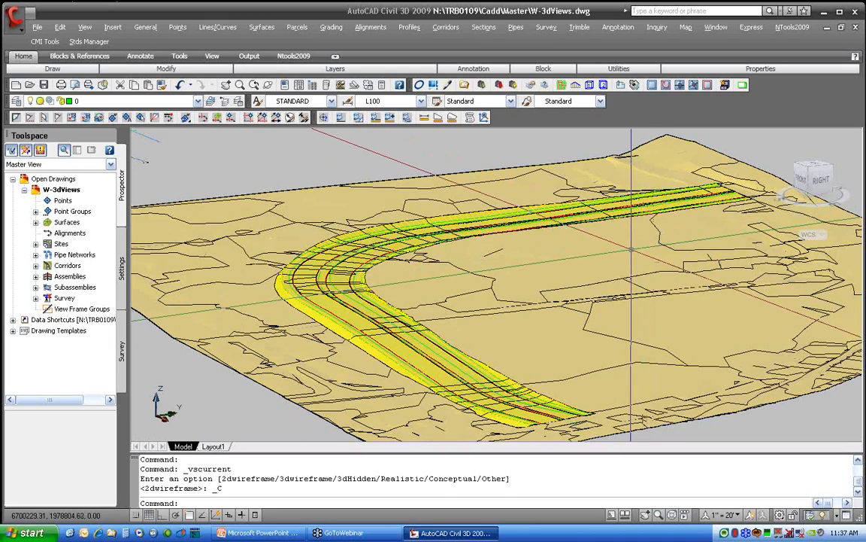
left_click(810, 172)
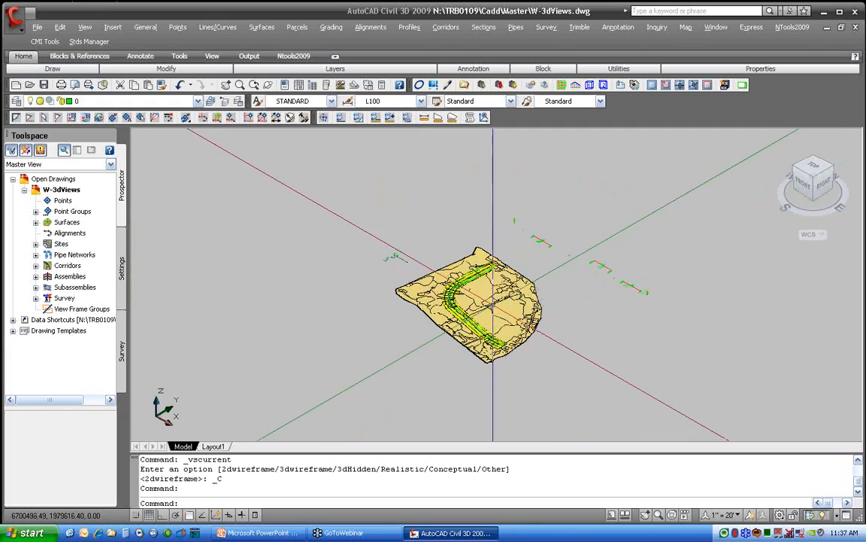
left_click(834, 171)
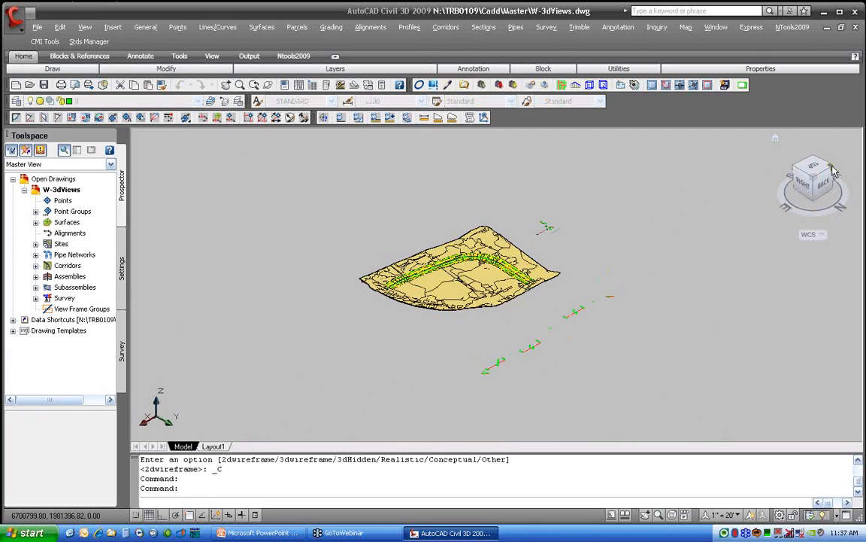
left_click(833, 171)
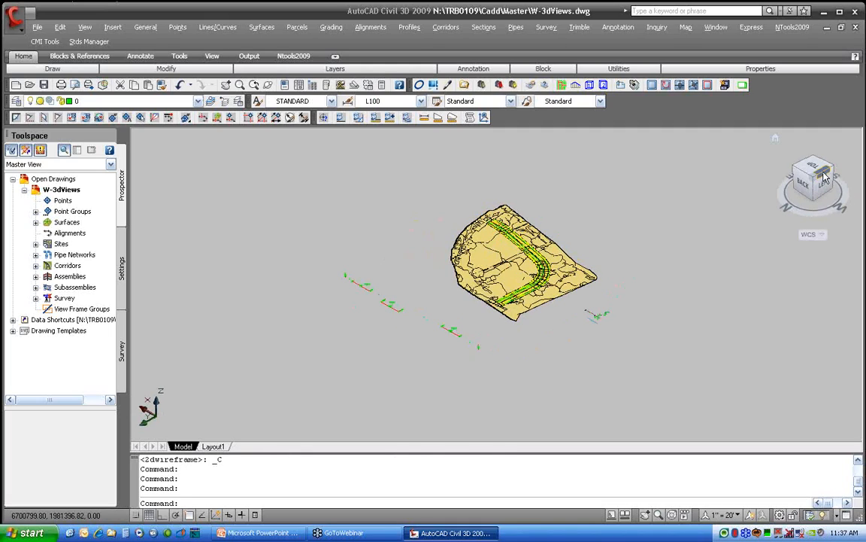
left_click(825, 175)
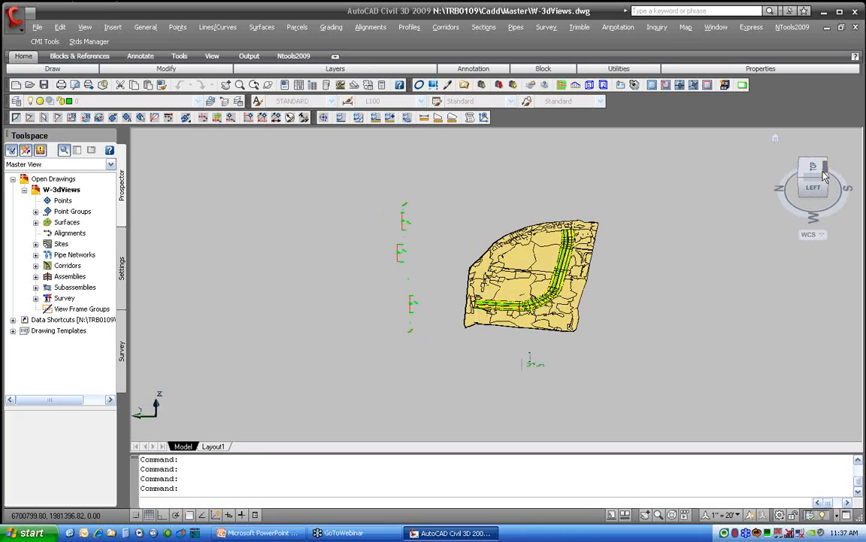
left_click(826, 173)
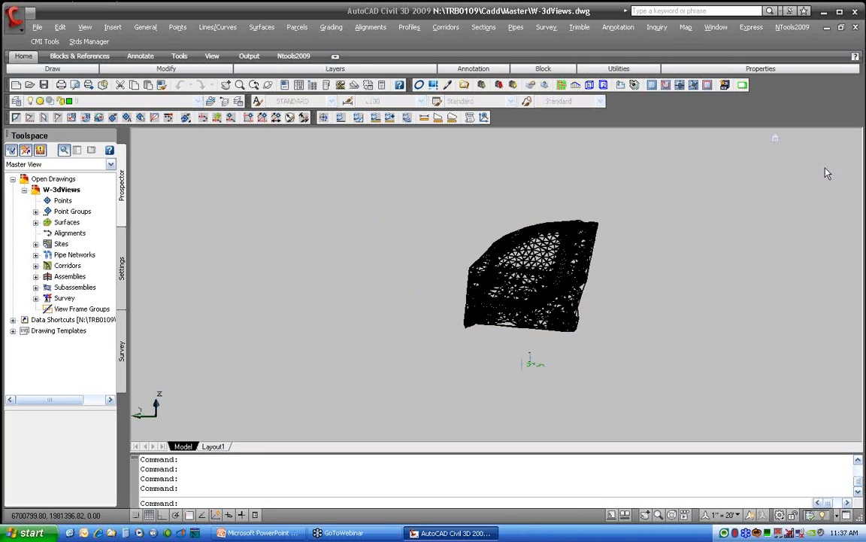
left_click(826, 173)
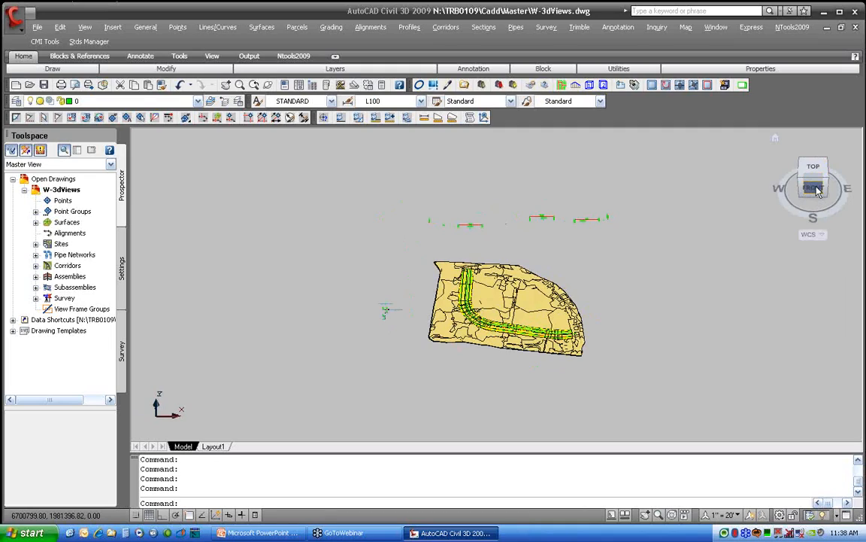
- Look at the model in the front and top views, and rotate the top view by 180 degrees
left_click(815, 189)
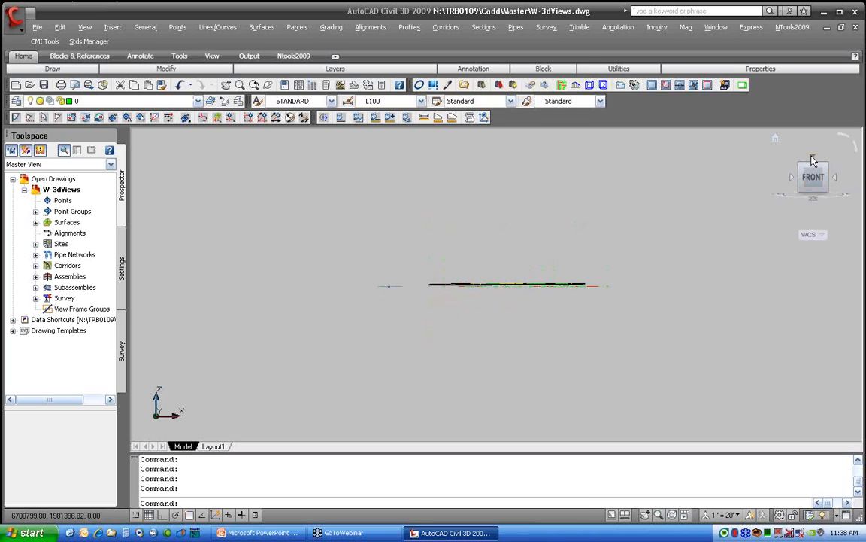
left_click(813, 160)
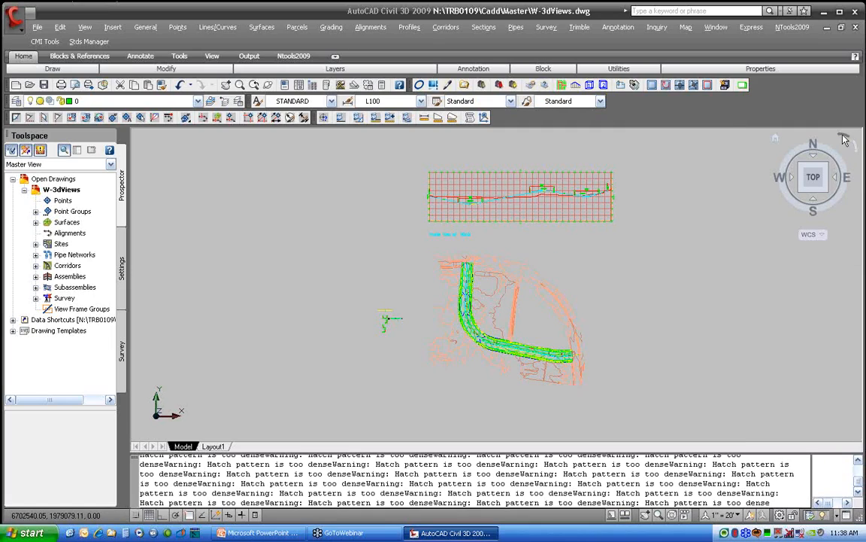
left_click(844, 139)
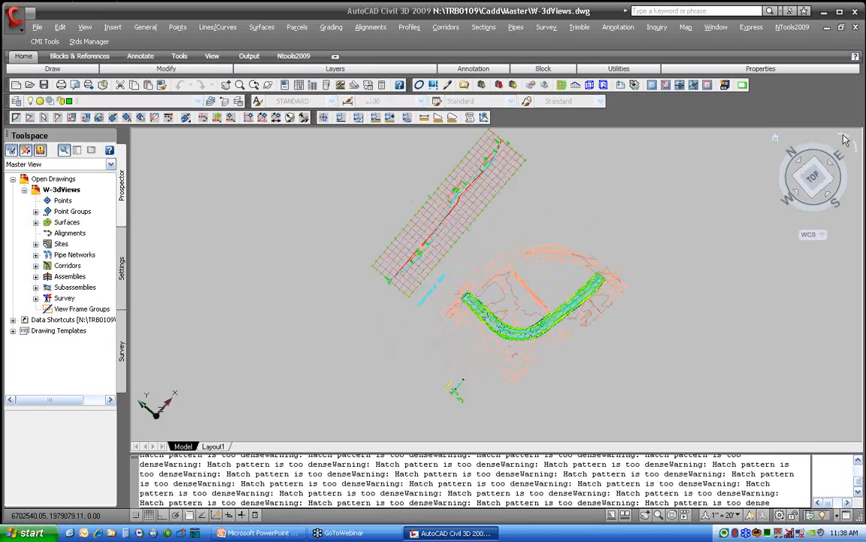
left_click(844, 139)
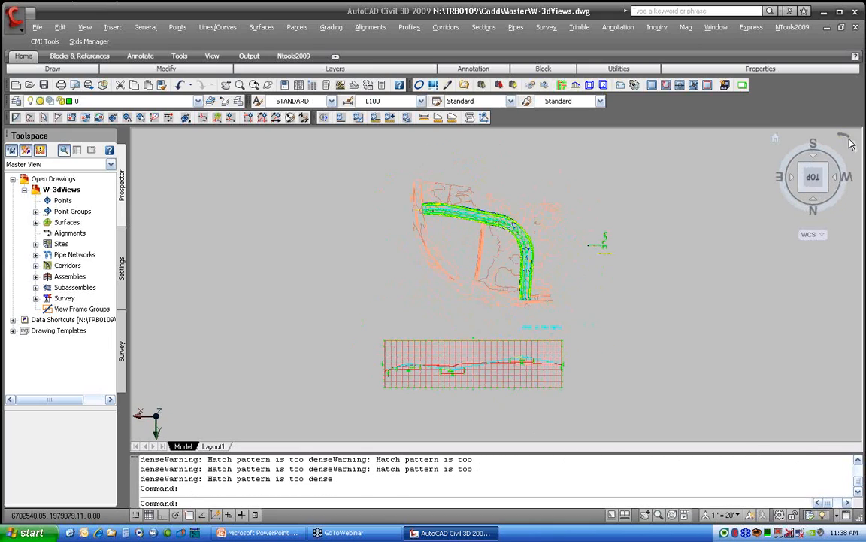
- Save an enlarged back-left isometric view of the terrain and corridor as the ViewCube's home view
left_click(826, 191)
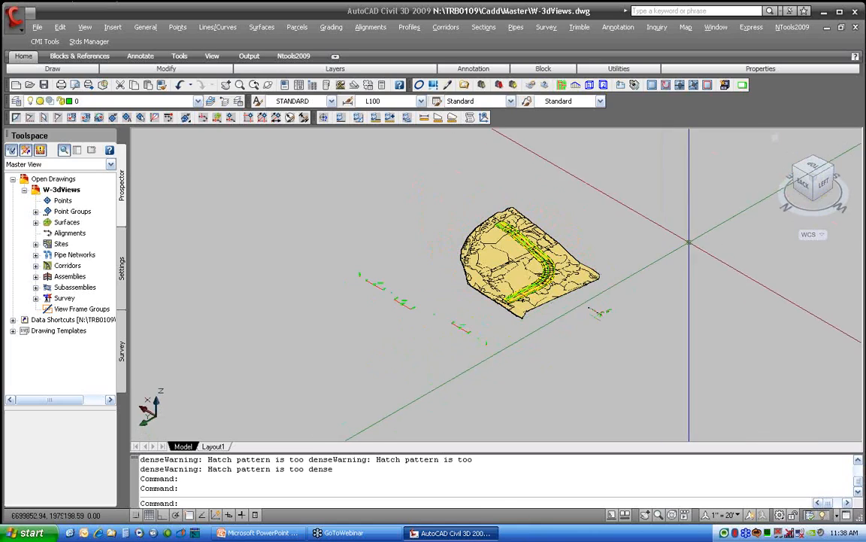
scroll(521, 261, "up", 3)
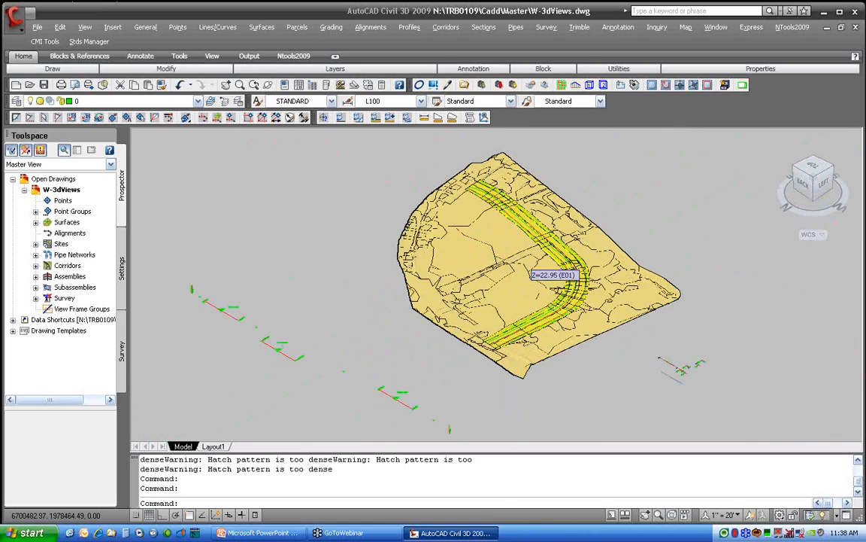
scroll(548, 277, "up", 2)
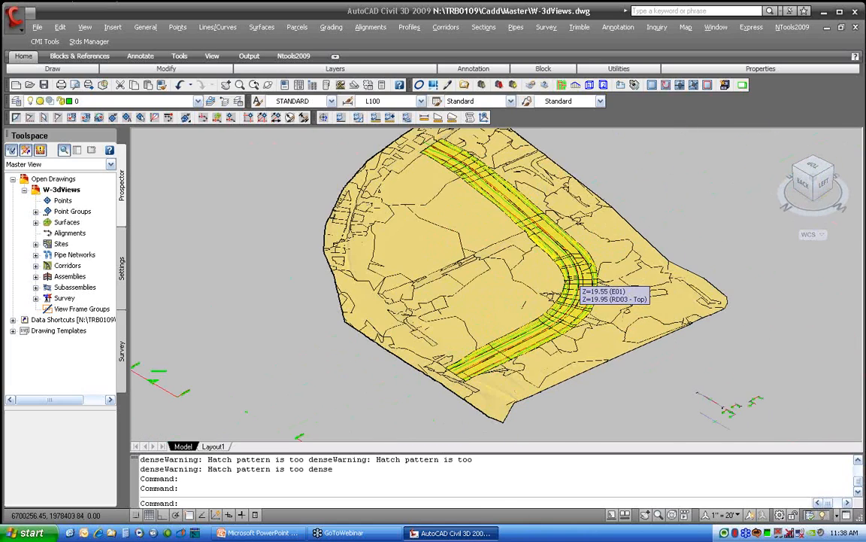
right_click(823, 186)
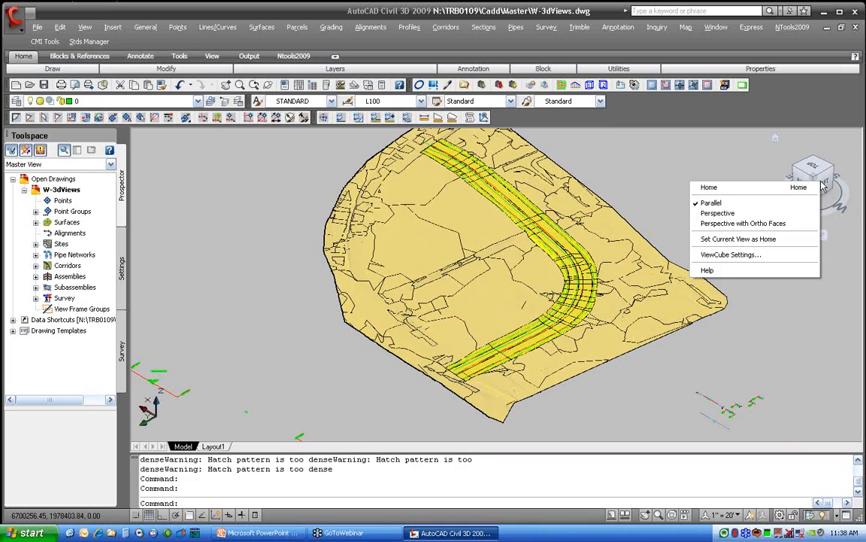
left_click(731, 241)
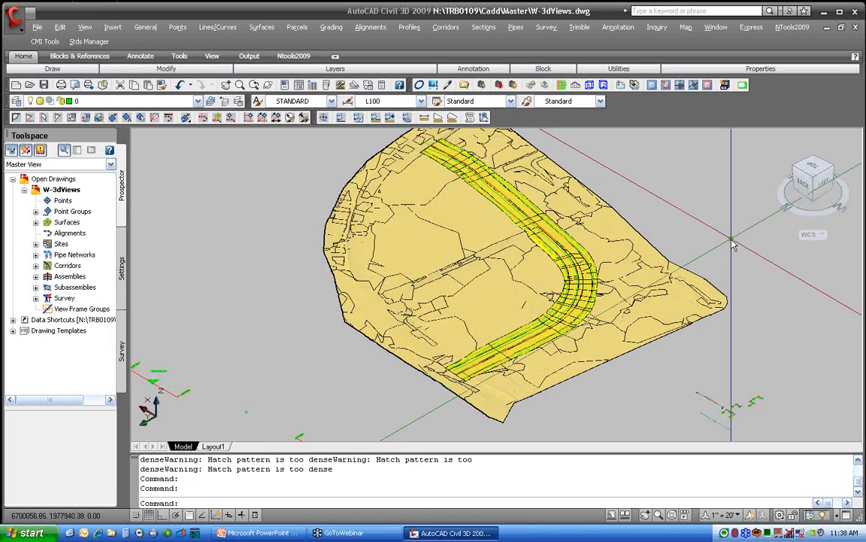
- Orbit the model freely with the ViewCube to see the terrain from below, and return to the home view
left_click(826, 191)
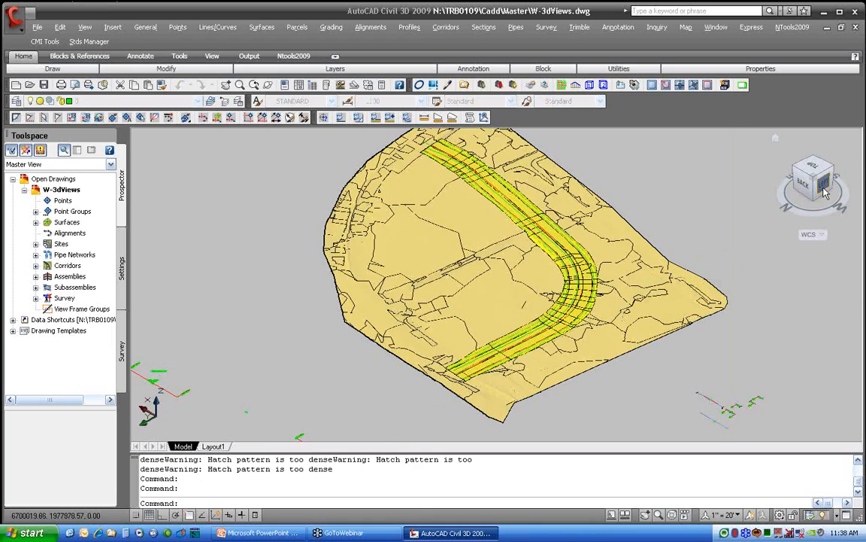
mouse_move(825, 193)
left_mouse_down()
mouse_move(823, 175)
mouse_move(804, 167)
mouse_move(796, 188)
mouse_move(807, 208)
mouse_move(831, 194)
mouse_move(827, 173)
mouse_move(824, 199)
mouse_move(826, 177)
mouse_move(825, 185)
left_mouse_up()
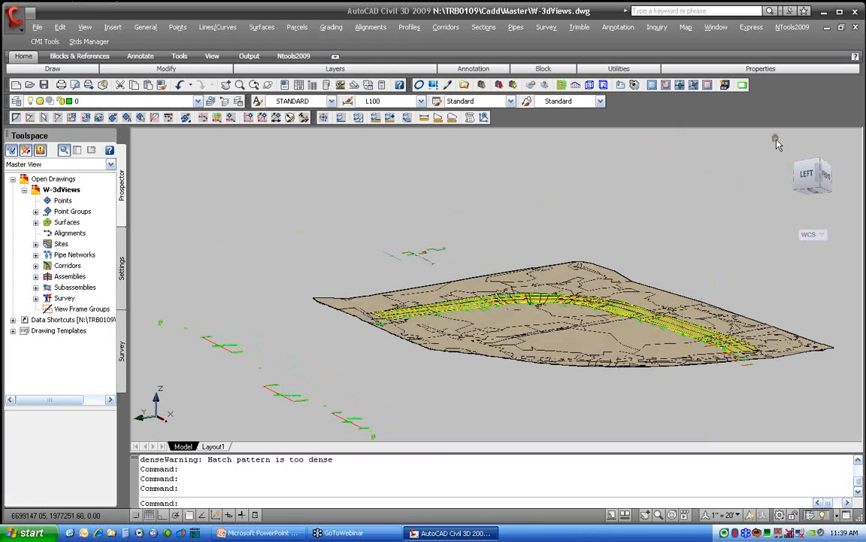
left_click(776, 139)
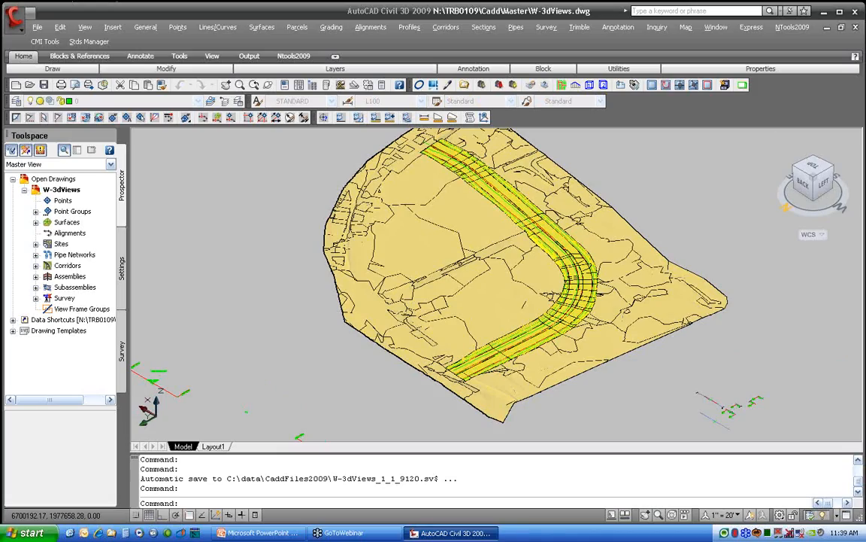
- Spin the model around the ViewCube's compass ring to its front-right side, and return to the top view
left_click_drag(786, 208, 791, 211)
middle_click_drag(519, 300, 639, 293, "shift")
middle_click_drag(715, 207, 387, 350, "shift")
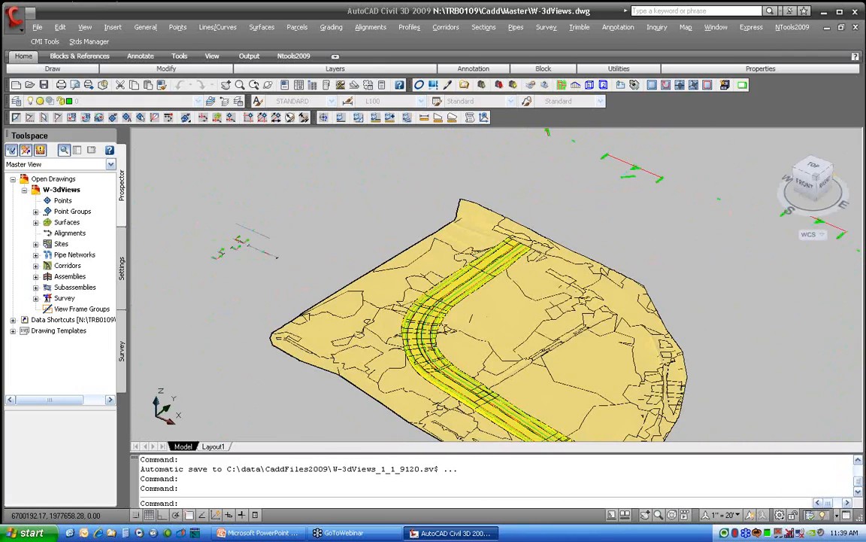
left_click(814, 170)
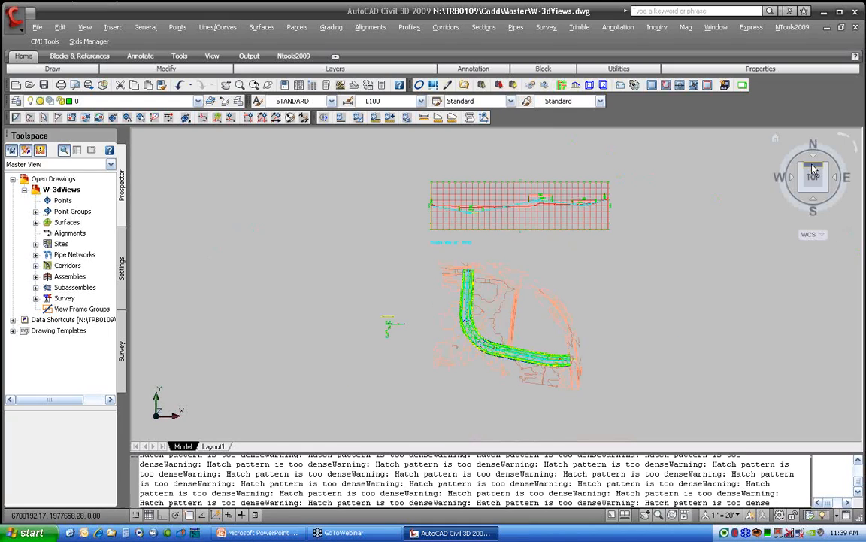
- Orient the model to a low front-right view centred on the corridor, and start the SteeringWheels
left_click(827, 190)
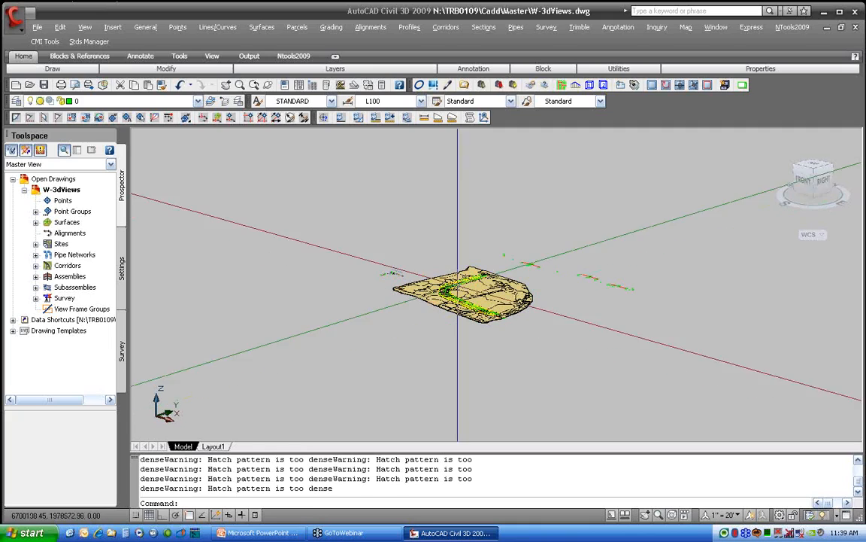
scroll(456, 299, "up", 3)
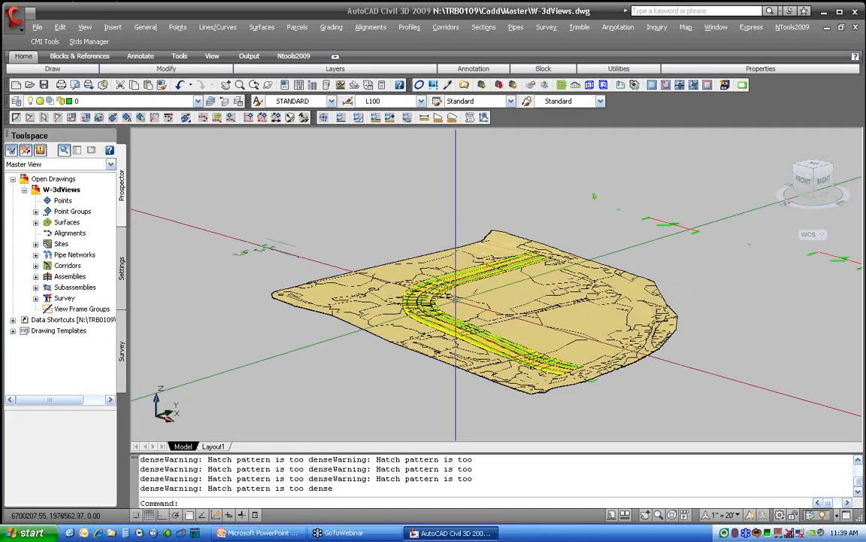
middle_click_drag(468, 305, 496, 267)
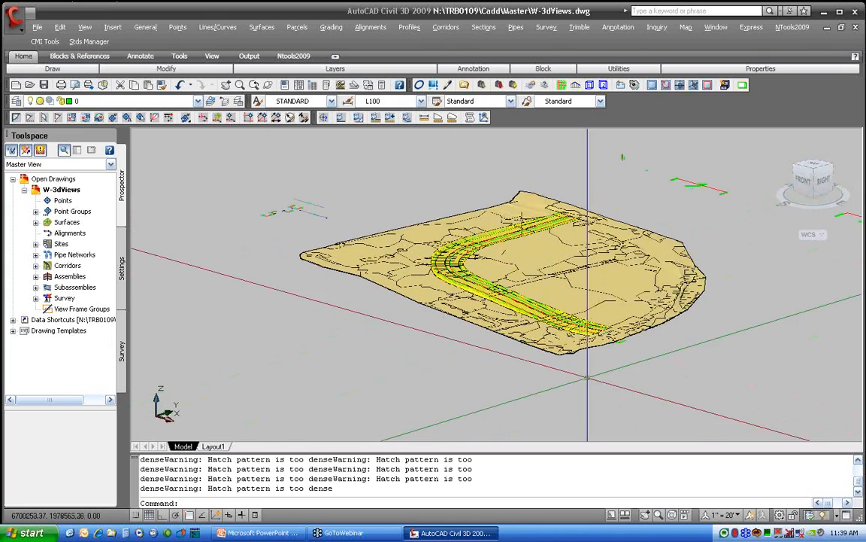
left_click(673, 517)
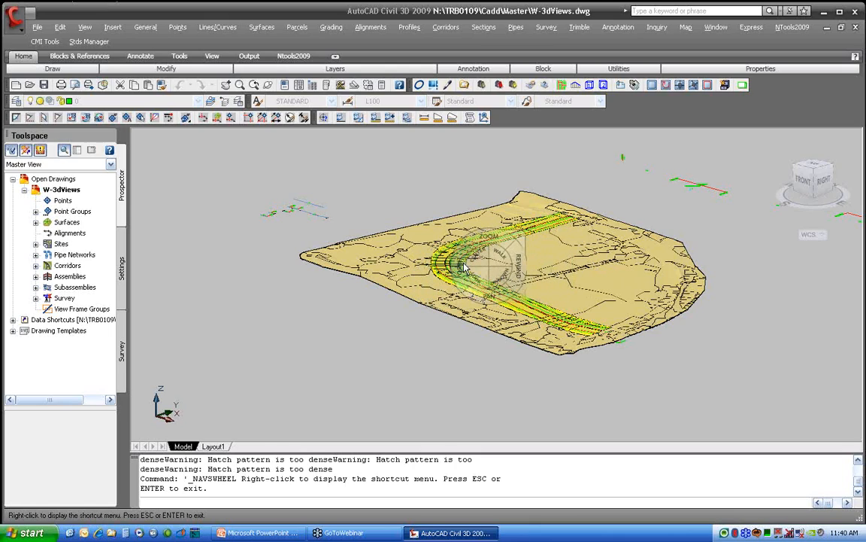
- Pan the terrain and corridor model with the SteeringWheels, and exit the wheel
left_click(482, 256)
mouse_move(481, 260)
left_mouse_down()
mouse_move(474, 271)
mouse_move(455, 263)
left_mouse_up()
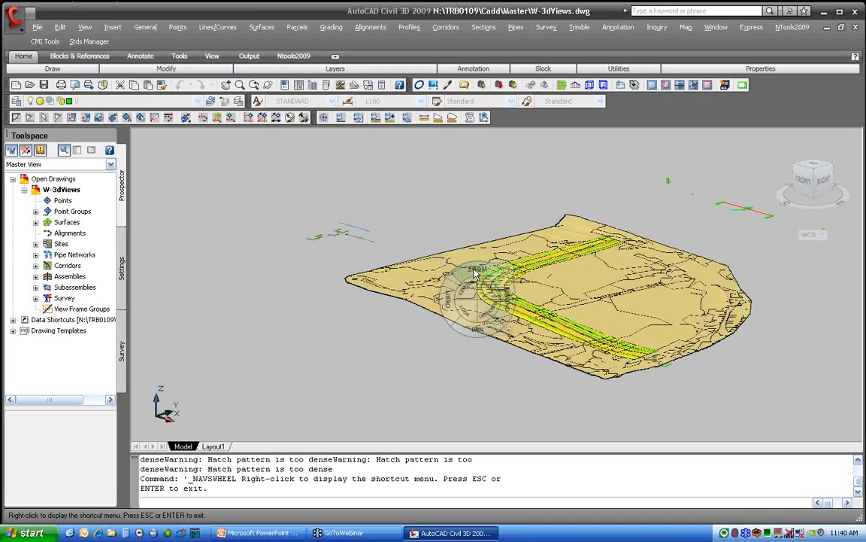
mouse_move(474, 274)
left_mouse_down()
mouse_move(494, 278)
mouse_move(501, 214)
mouse_move(497, 307)
left_mouse_up()
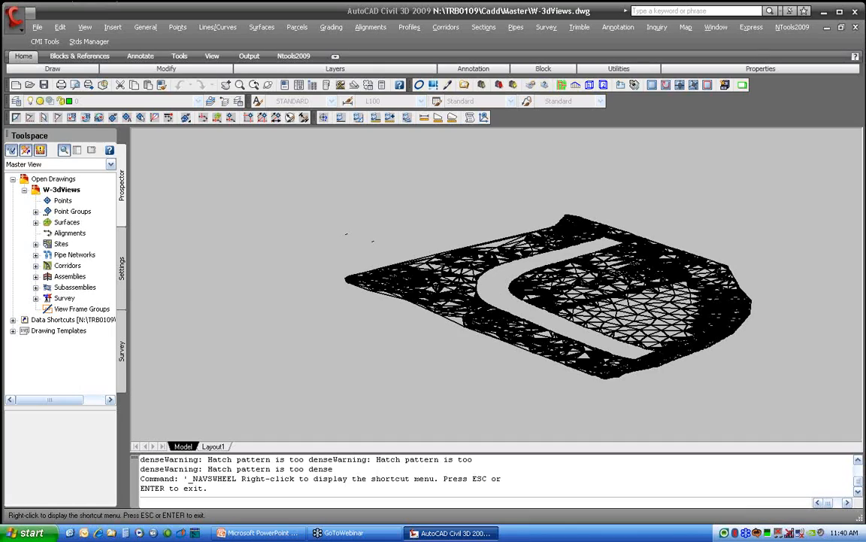
left_click(446, 533)
left_click(446, 533)
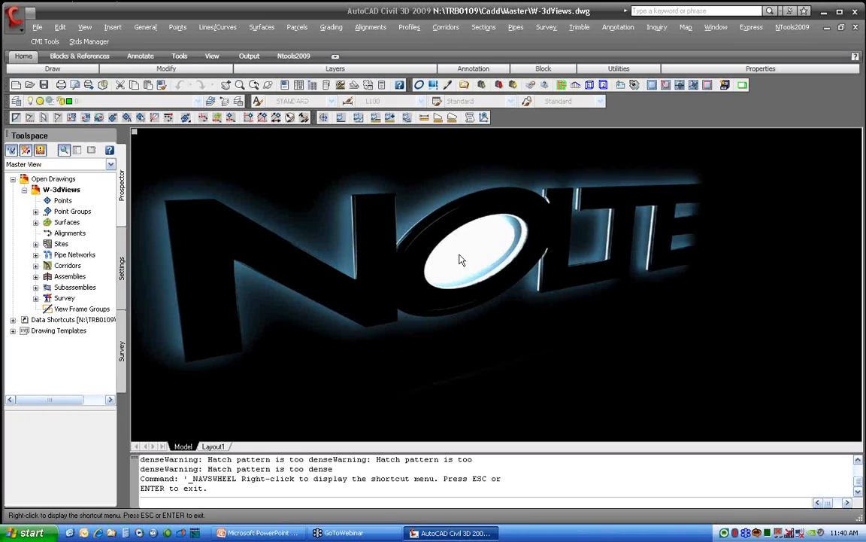
key("Escape")
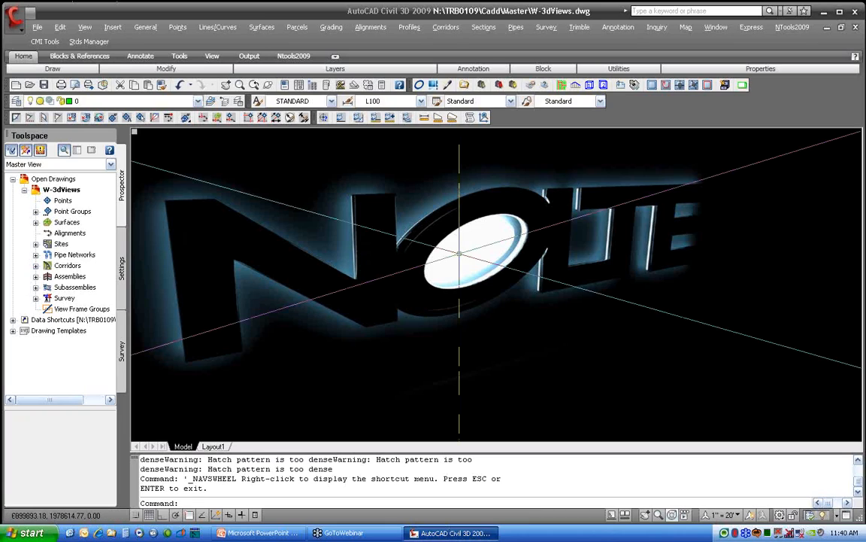
- Regenerate the drawing and restore the named view 3D1 of the road corridor
type("regen")
key("Return")
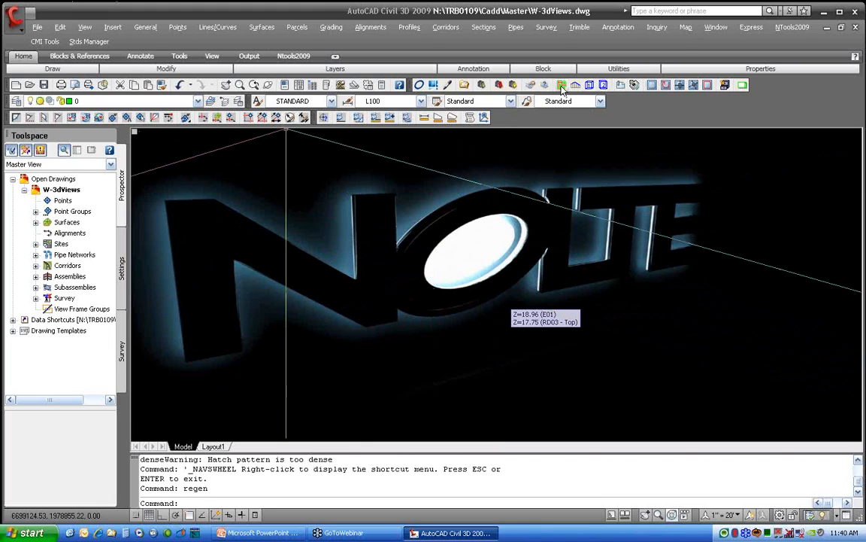
left_click(589, 85)
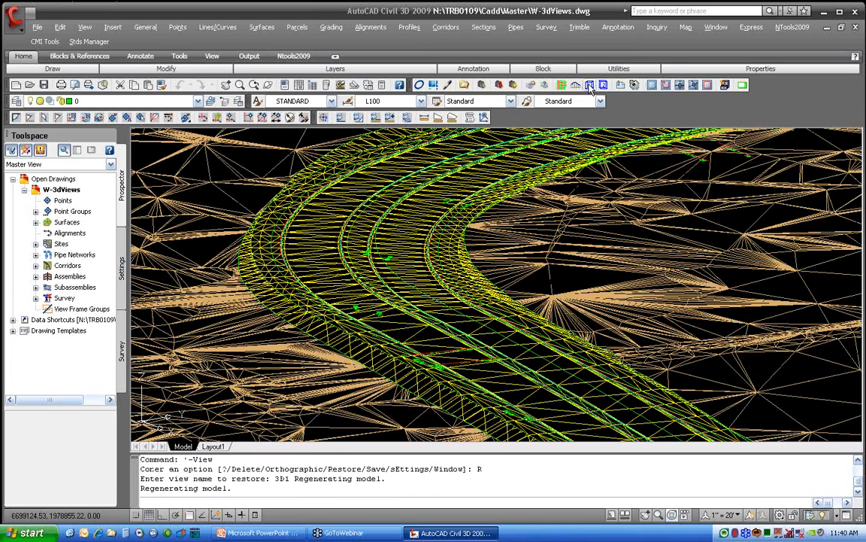
- Set the visual style of the corridor view to 3D Wireframe
left_click(85, 27)
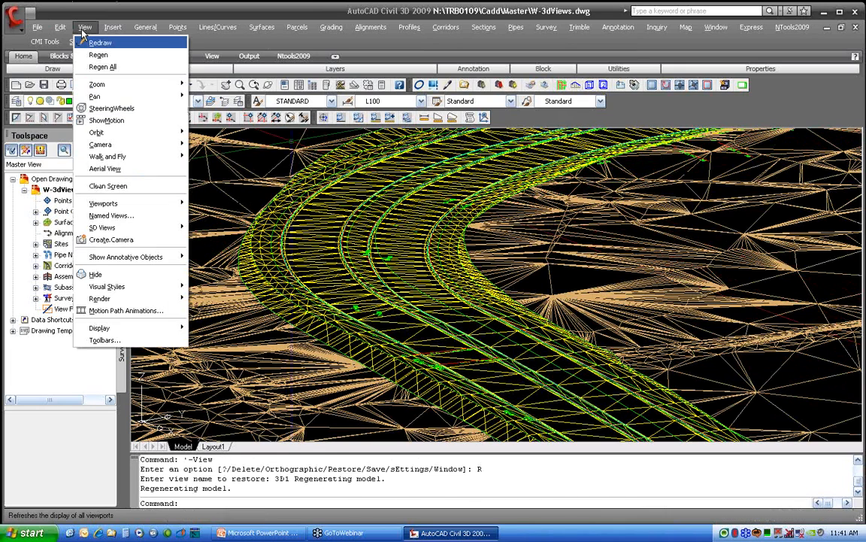
mouse_move(96, 286)
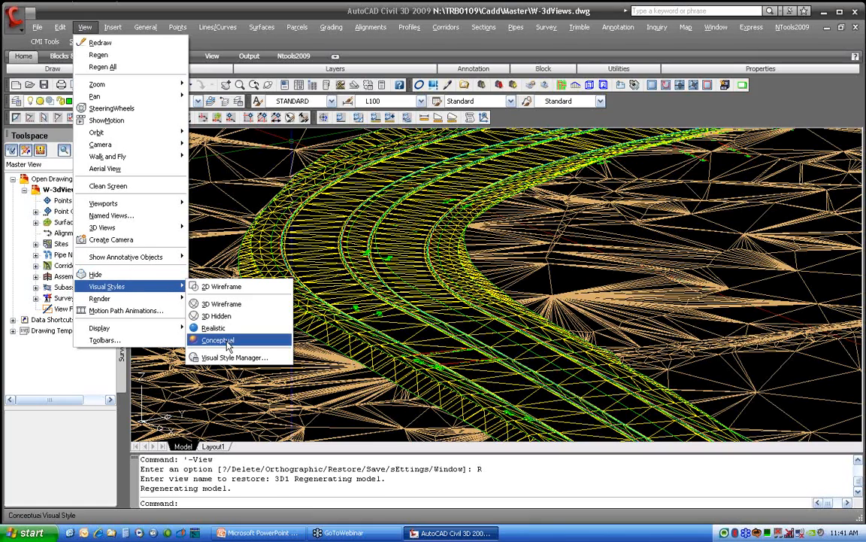
left_click(242, 304)
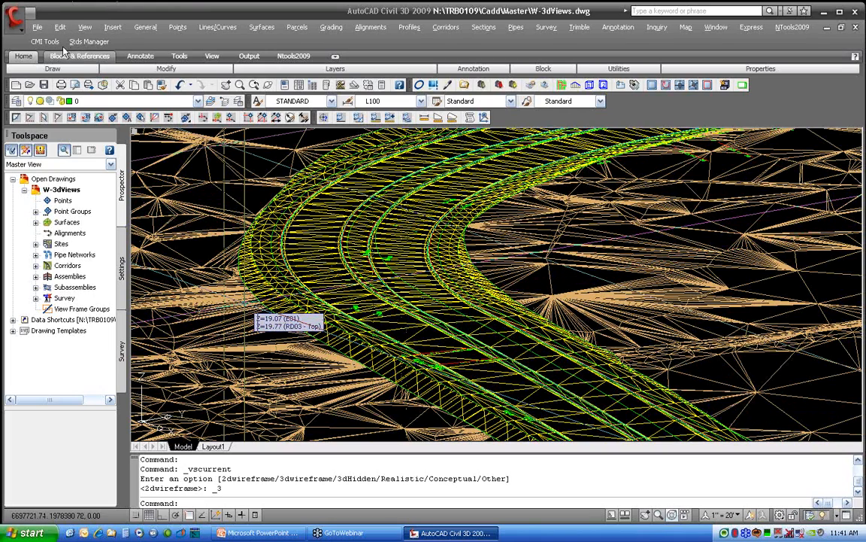
- Set the visual style to 2D Wireframe, and start and exit the SteeringWheels over the model
left_click(84, 27)
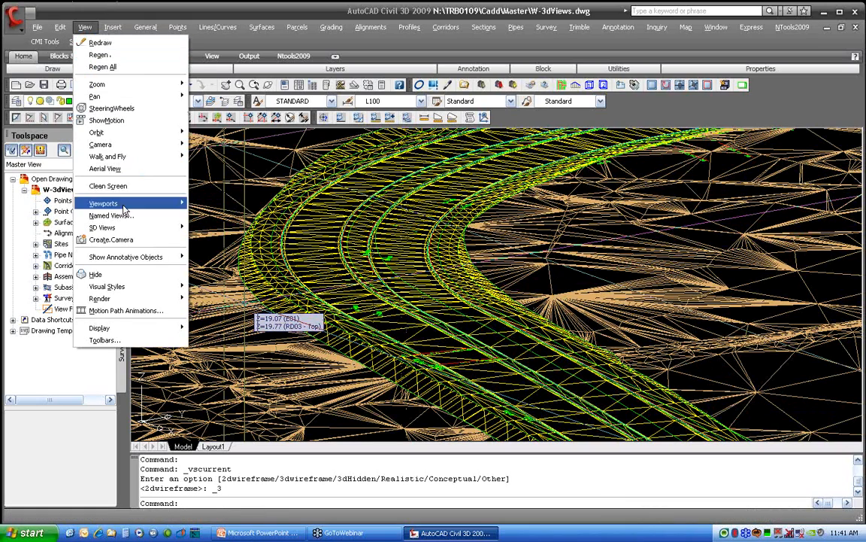
mouse_move(142, 301)
mouse_move(112, 286)
left_click(216, 286)
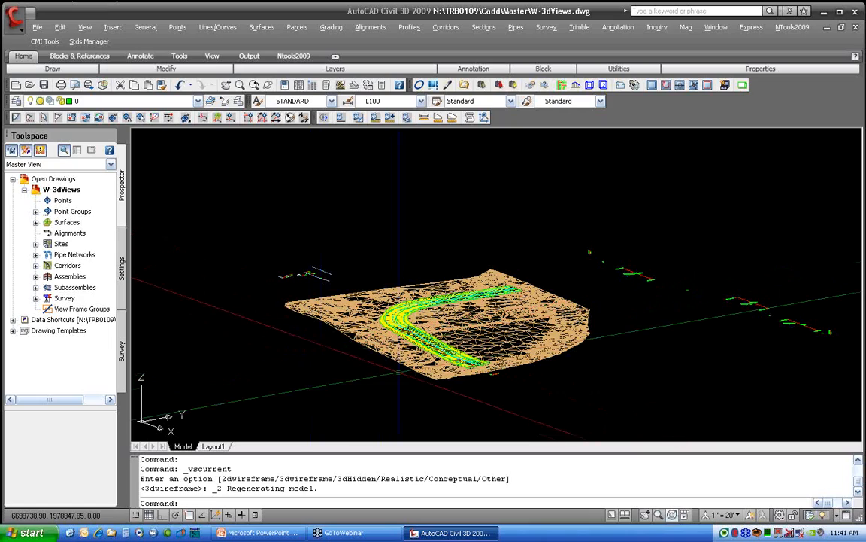
left_click(673, 515)
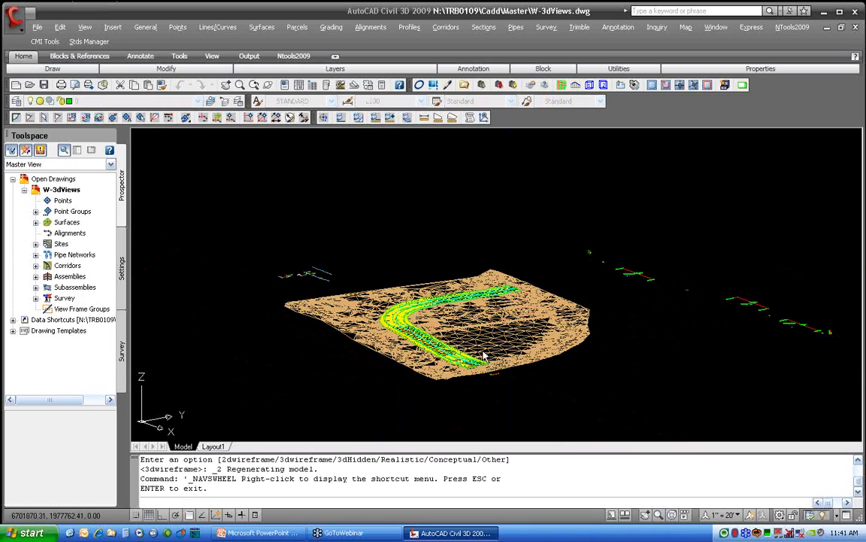
key("Escape")
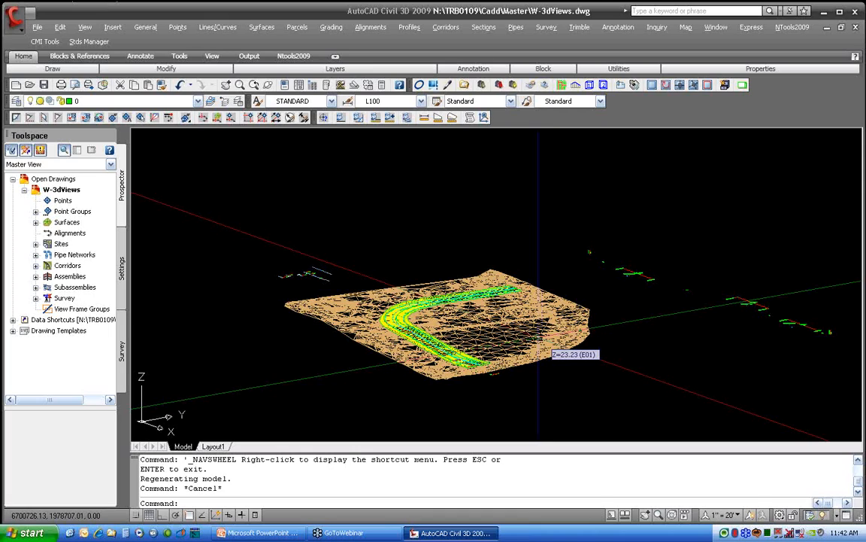
- Open the drawings IP04.dwg and IP05.dwg together from the Ip folder
left_click(30, 85)
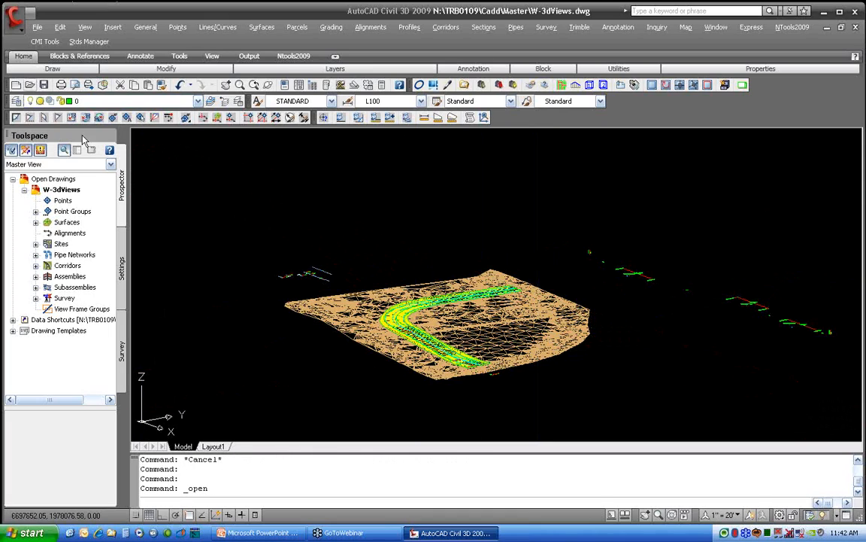
scroll(436, 316, "down", 3)
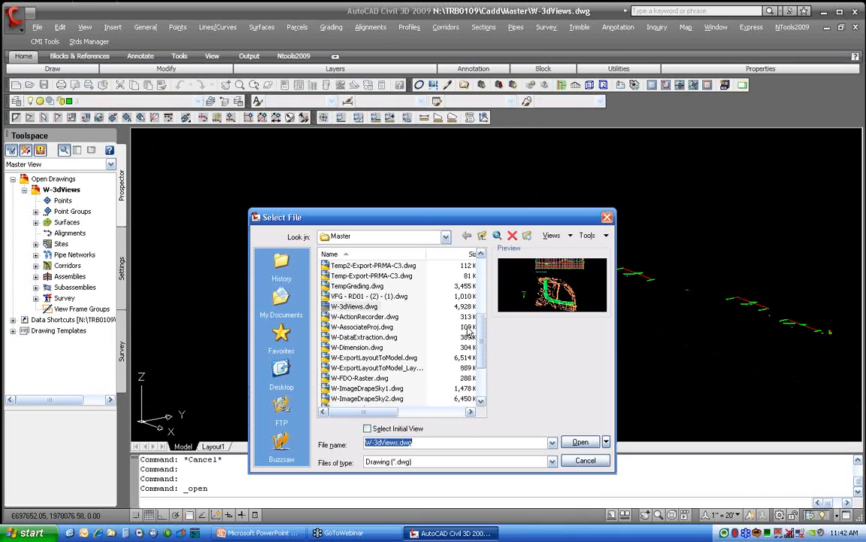
scroll(433, 301, "up", 5)
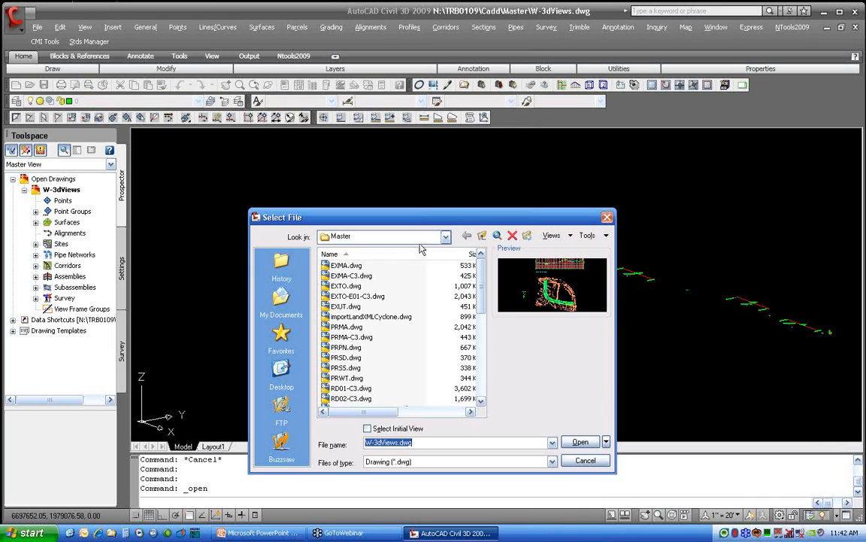
left_click(483, 236)
double_click(340, 268)
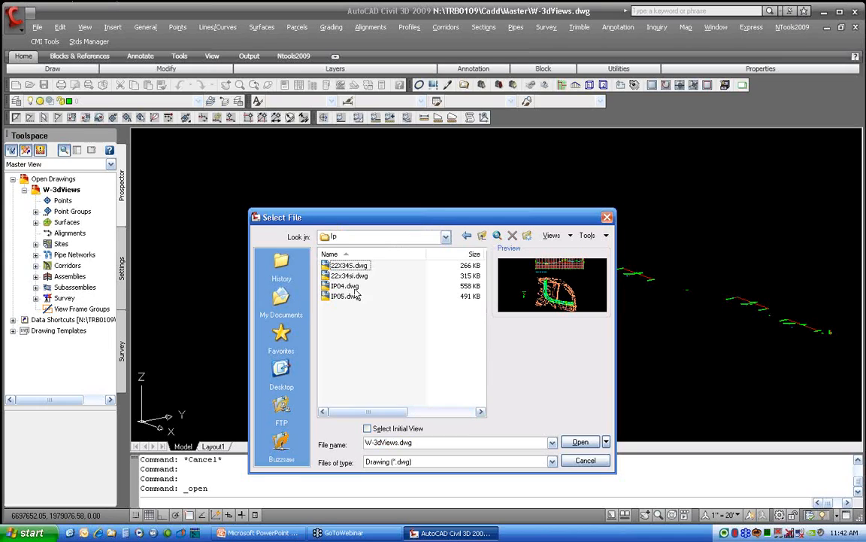
left_click(344, 296)
left_click(346, 286)
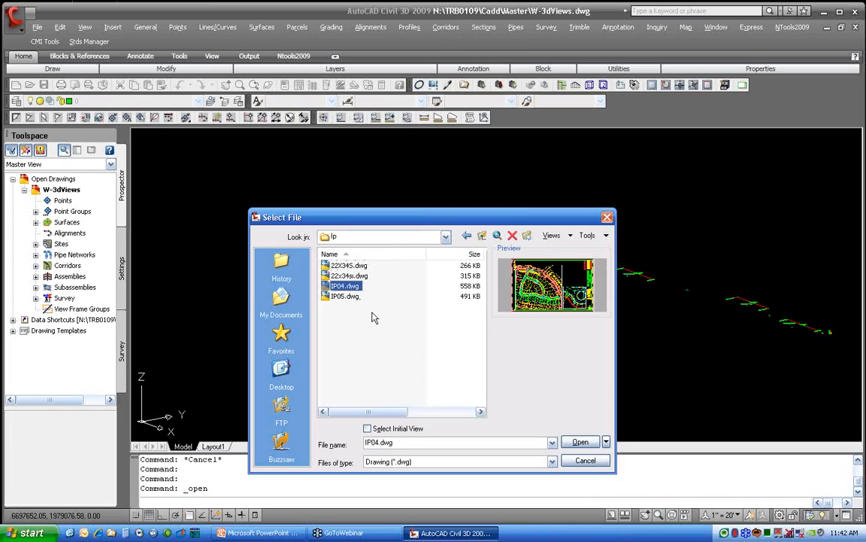
left_click(344, 297)
left_click(346, 286, "ctrl")
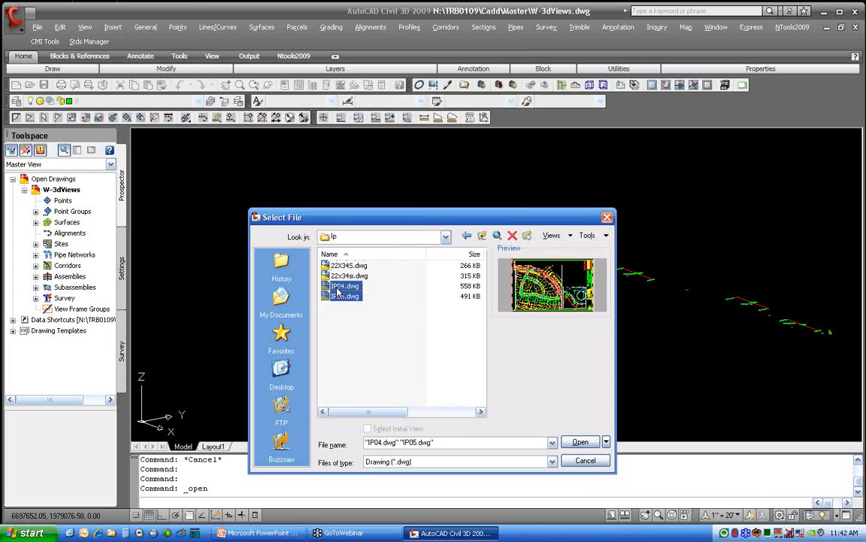
left_click(576, 442)
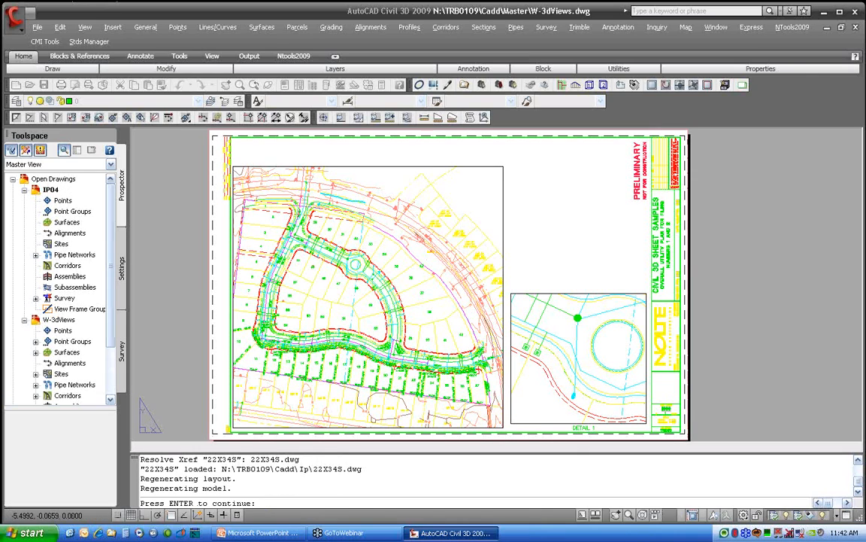
key("Return")
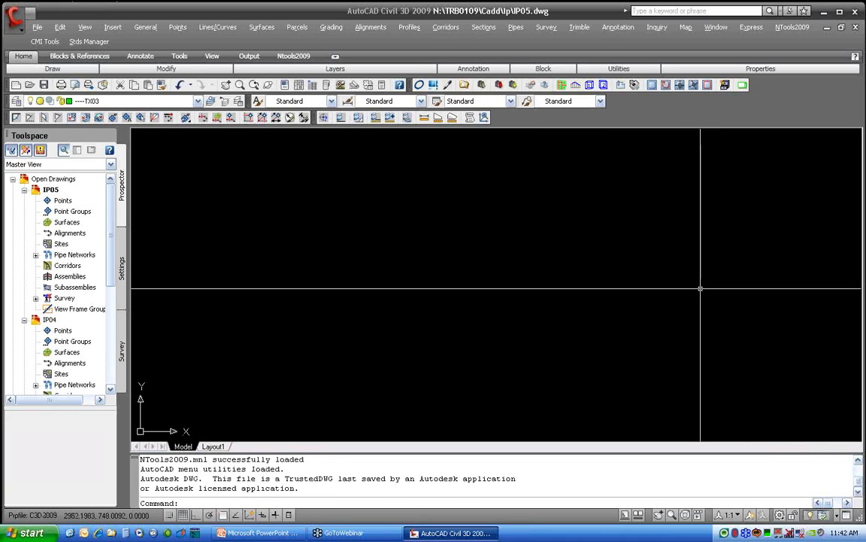
- Make IP04 the active drawing to view its finished sheet, and switch back to IP05
right_click(48, 320)
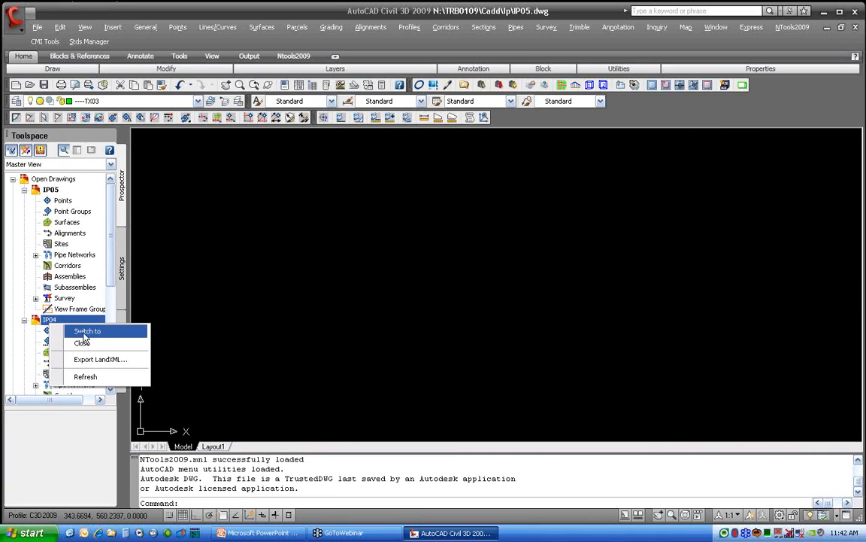
left_click(83, 329)
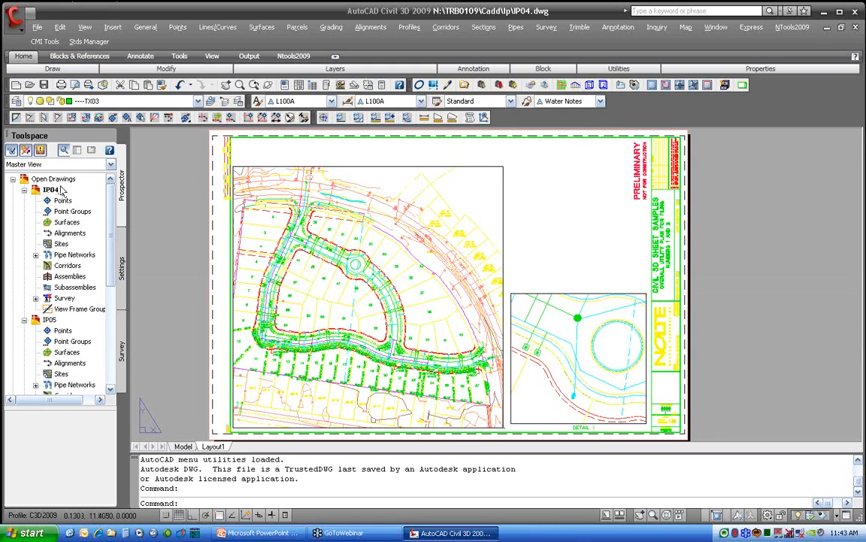
right_click(51, 319)
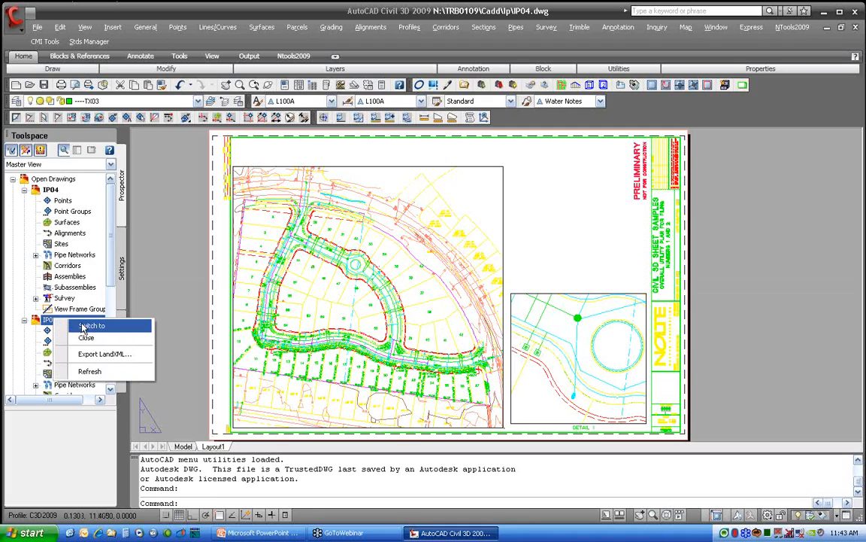
left_click(87, 325)
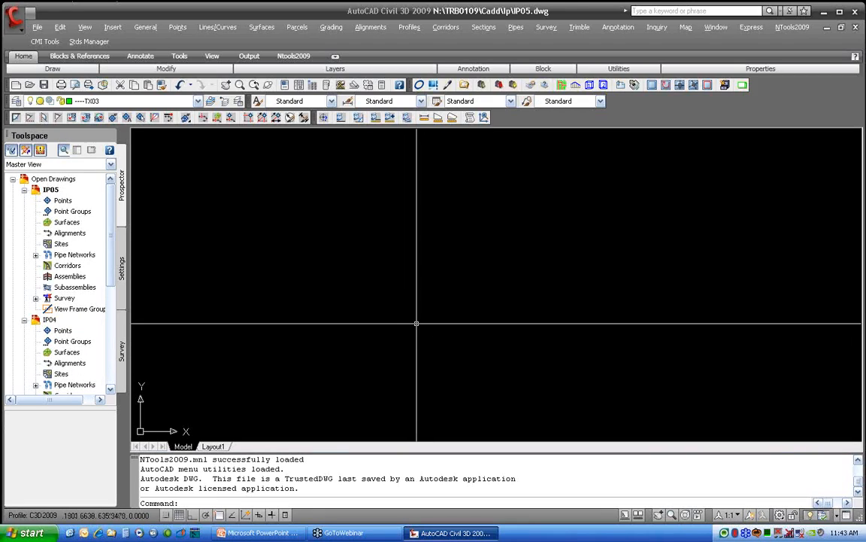
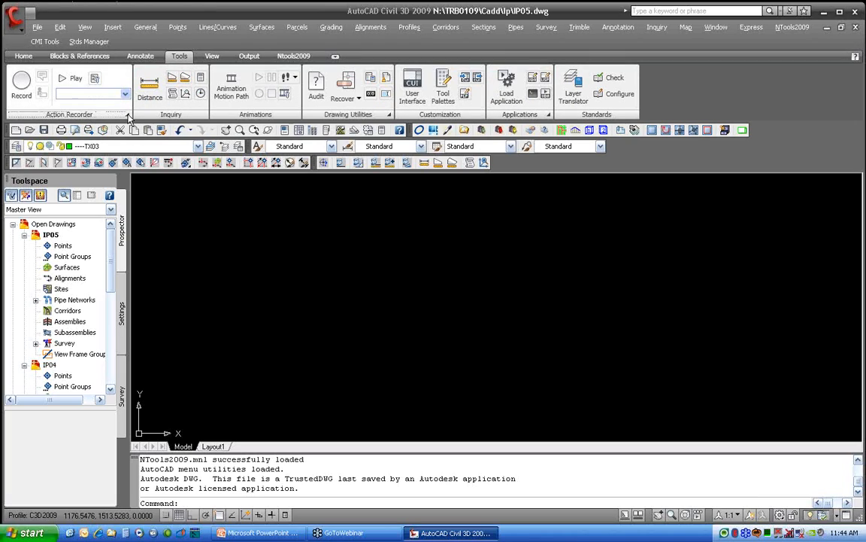
- Review the actions of the AttachXrefs macro in the Action Recorder and play it in the IP05 drawing
left_click(129, 116)
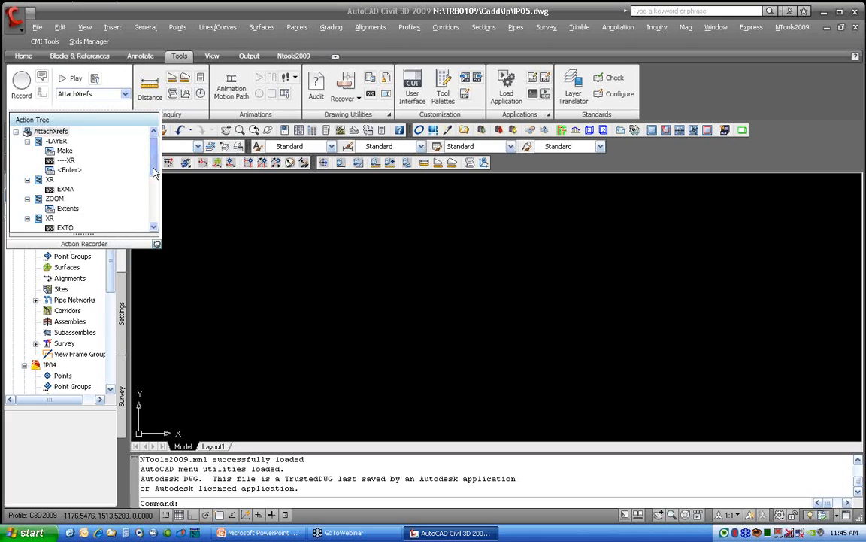
mouse_move(154, 169)
left_mouse_down()
mouse_move(154, 228)
mouse_move(159, 162)
left_mouse_up()
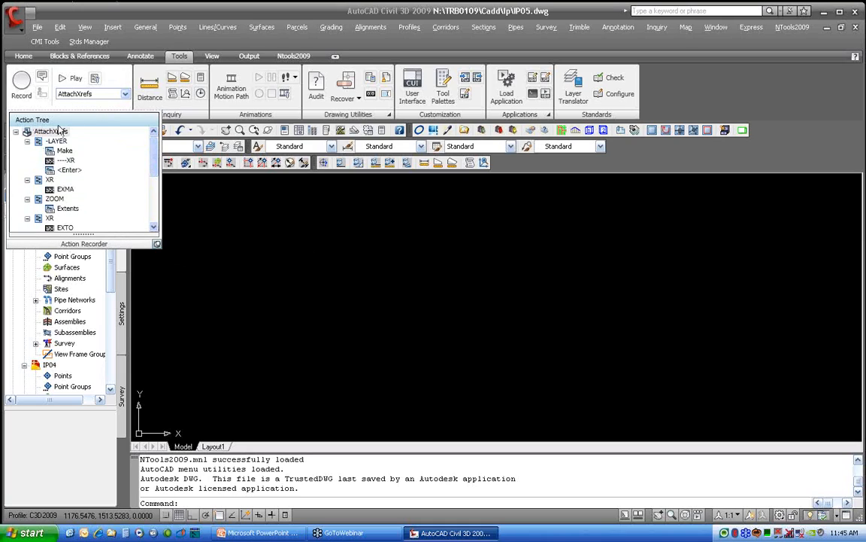
left_click(69, 80)
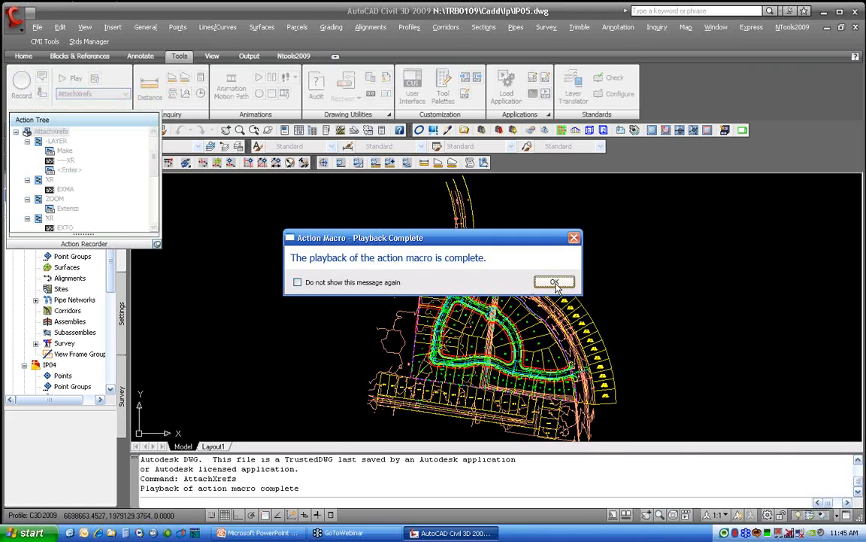
left_click(555, 284)
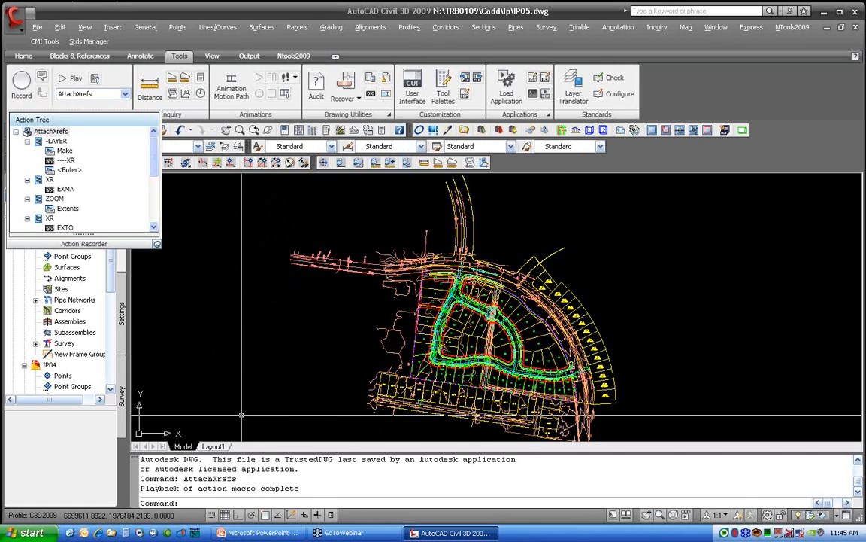
- Switch to Layout1 and make SheetSetup22x34 the current action macro
left_click(213, 446)
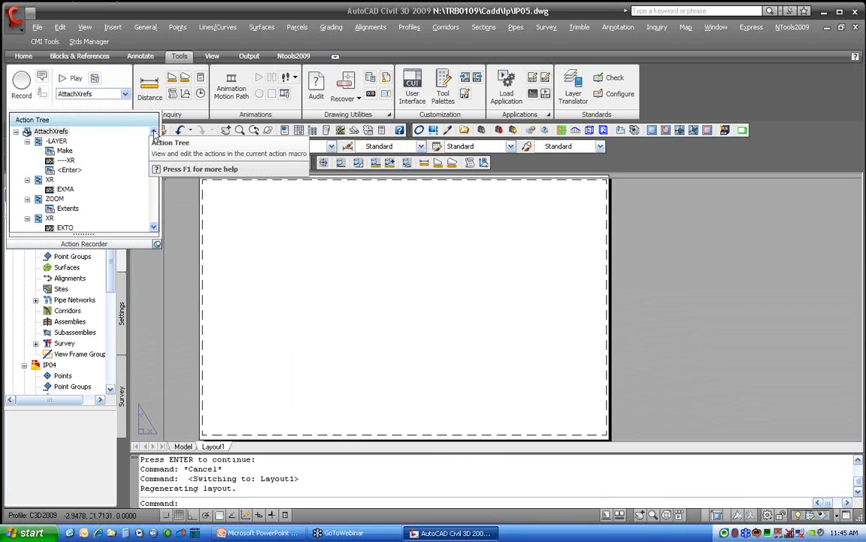
left_click(125, 94)
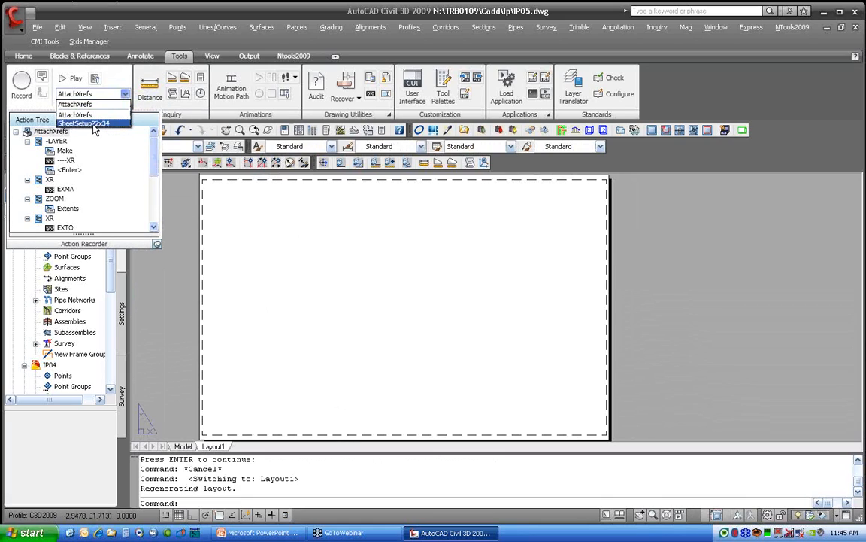
left_click(92, 124)
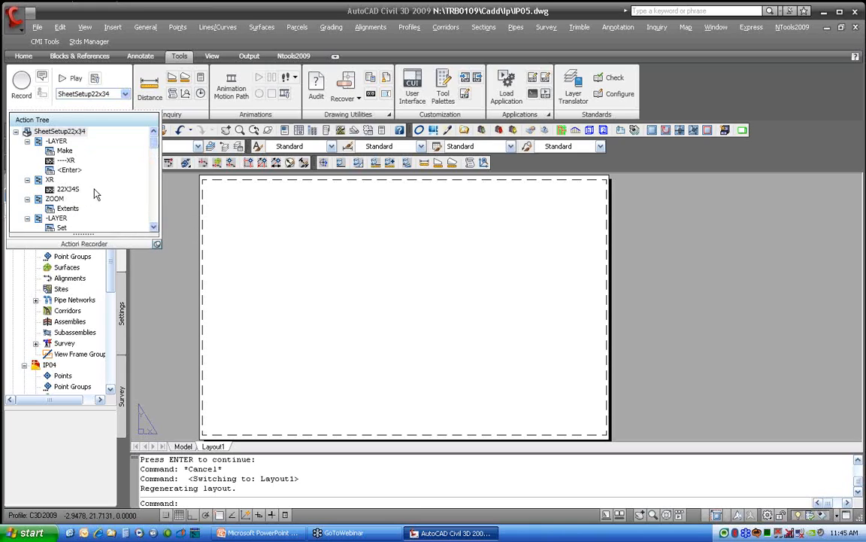
- Review the recorded actions of the SheetSetup22x34 macro, from the layer, xref and block insertion through the viewport creation and scaling
left_click_drag(153, 143, 153, 157)
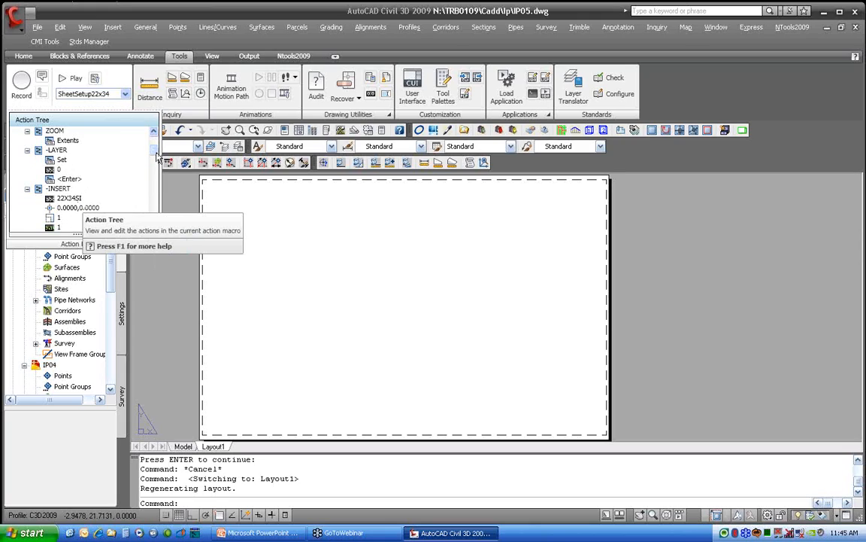
left_click_drag(153, 150, 155, 161)
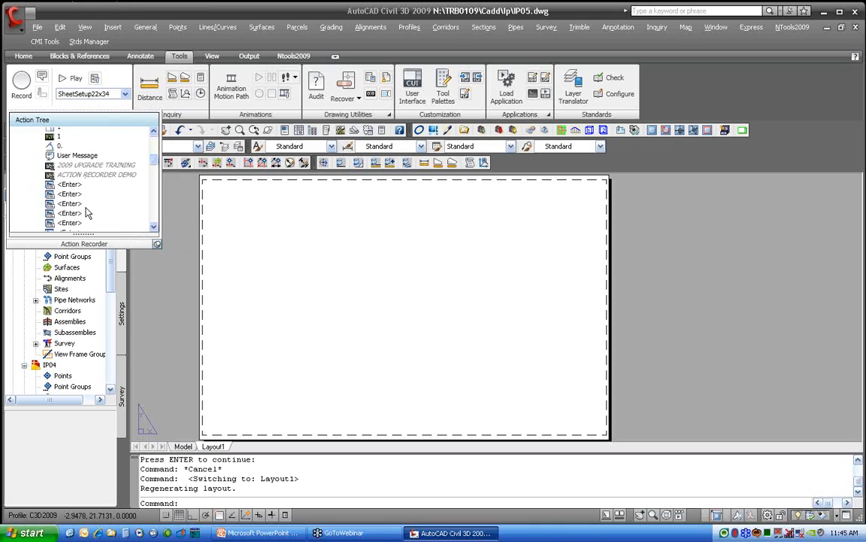
right_click(94, 170)
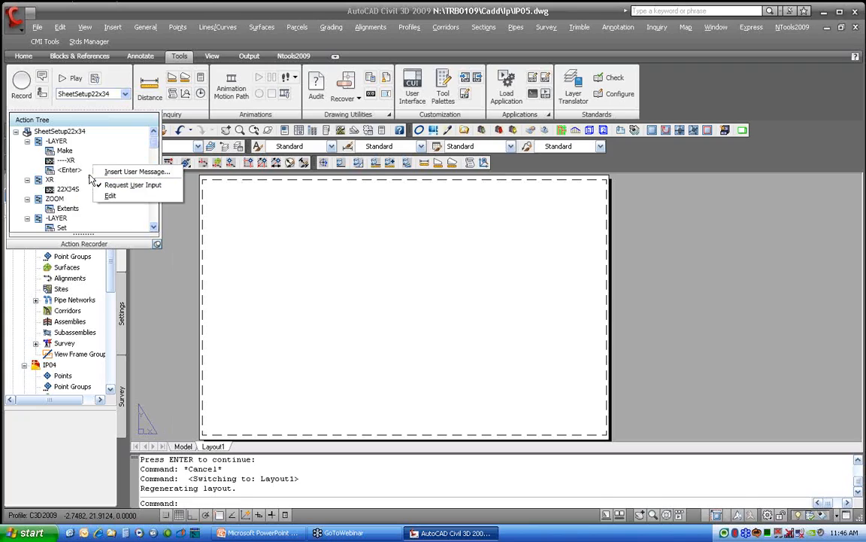
left_click(155, 153)
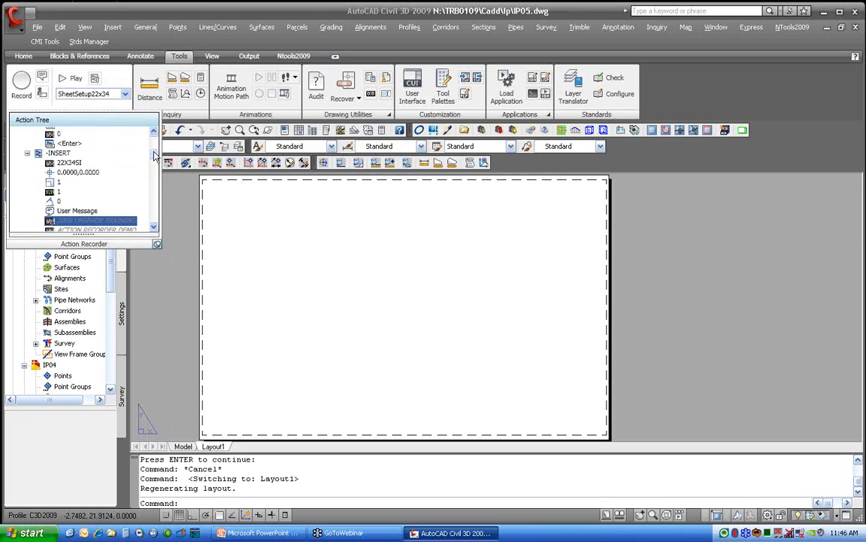
left_click_drag(156, 154, 154, 187)
scroll(154, 187, "down", 5)
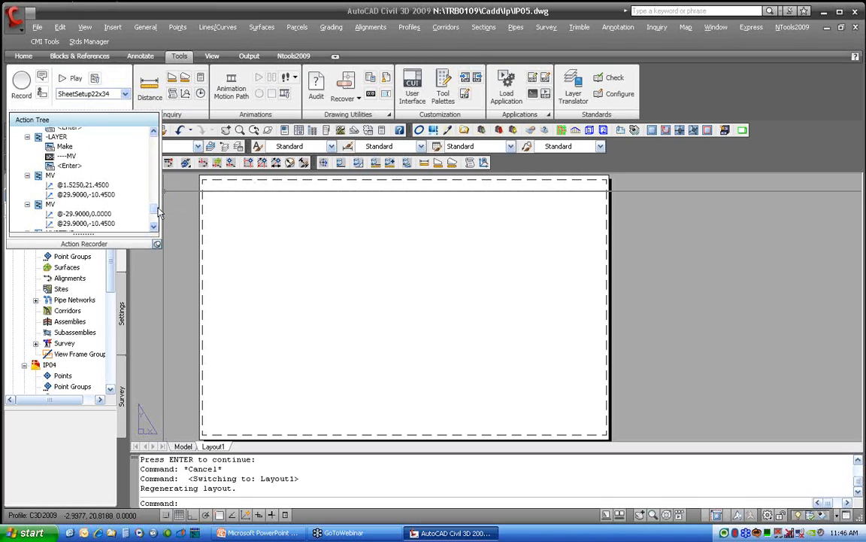
scroll(158, 222, "down", 3)
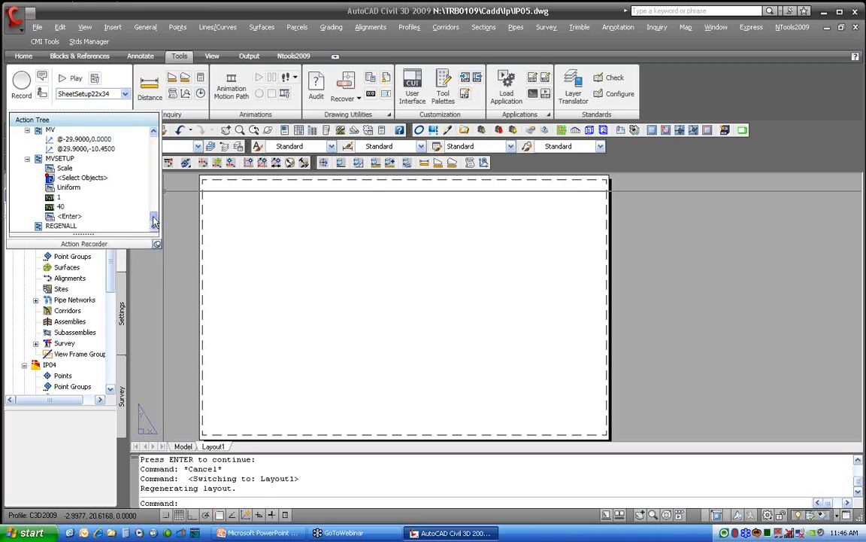
scroll(140, 158, "up", 5)
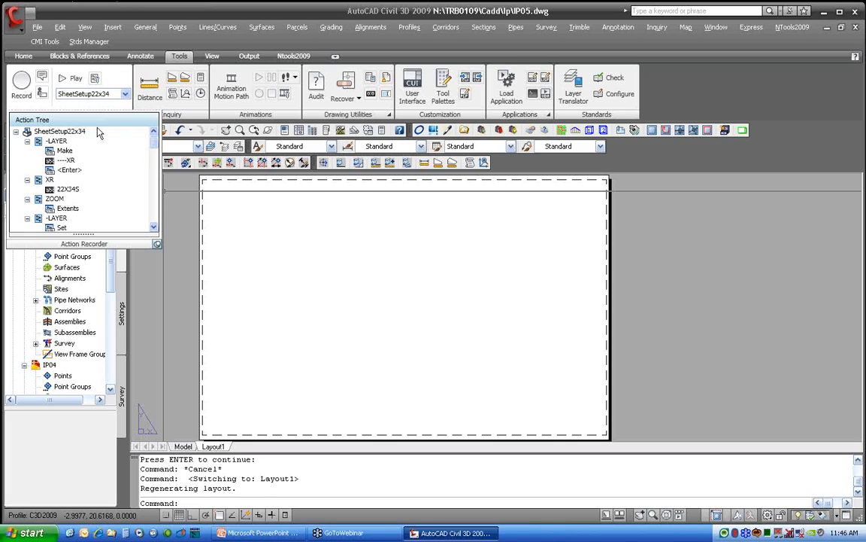
- Play the SheetSetup22x34 macro and provide "SHEET TITLE FOR UPGRADE TRAINING PART 2" as the first line of the sheet title
left_click(63, 83)
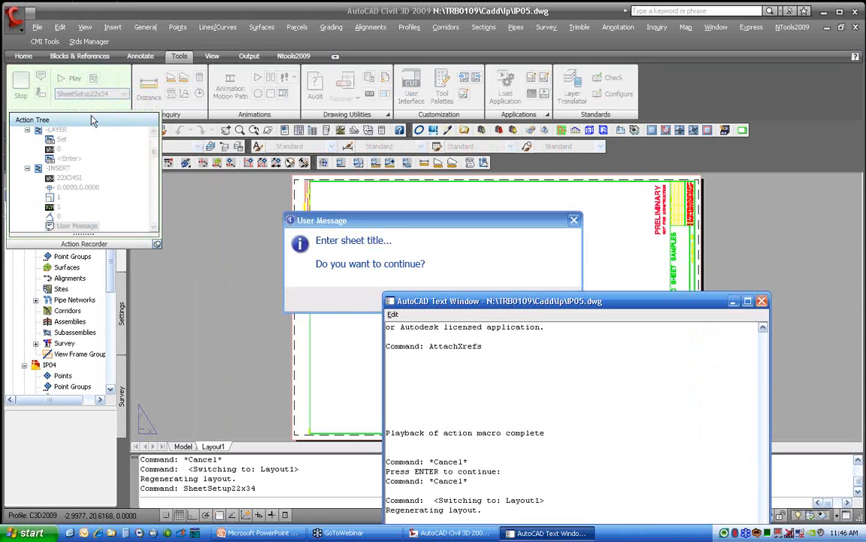
left_click(482, 251)
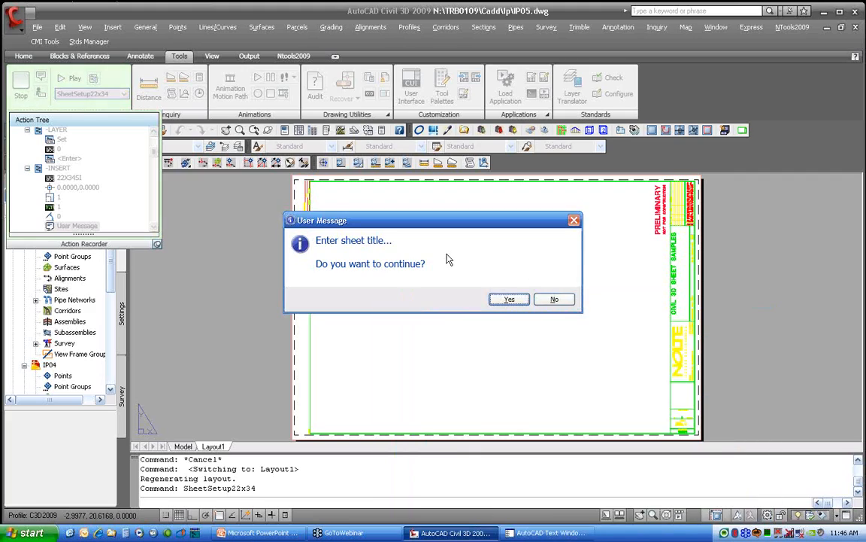
left_click(502, 300)
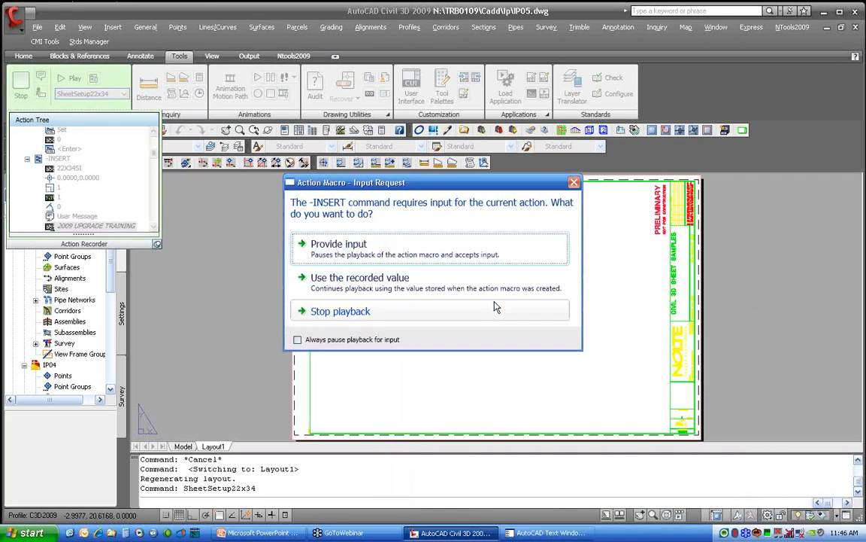
left_click(361, 235)
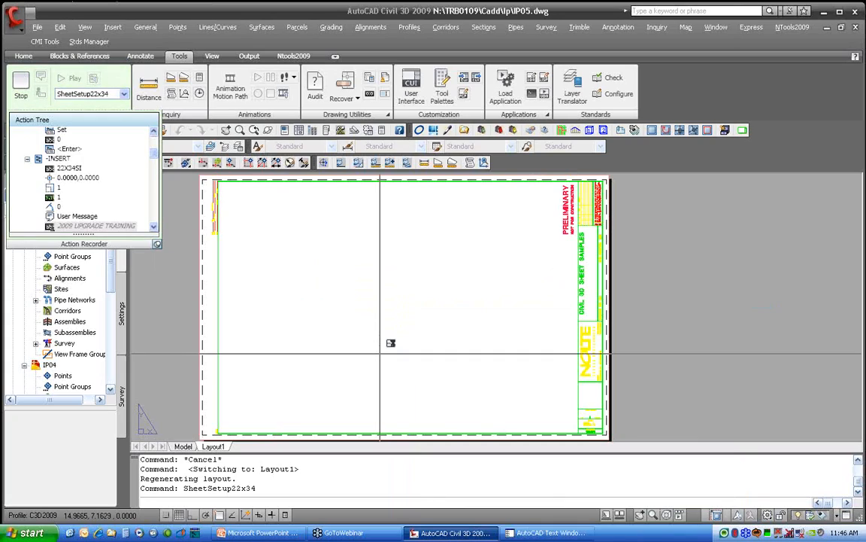
type("SHEET TIL")
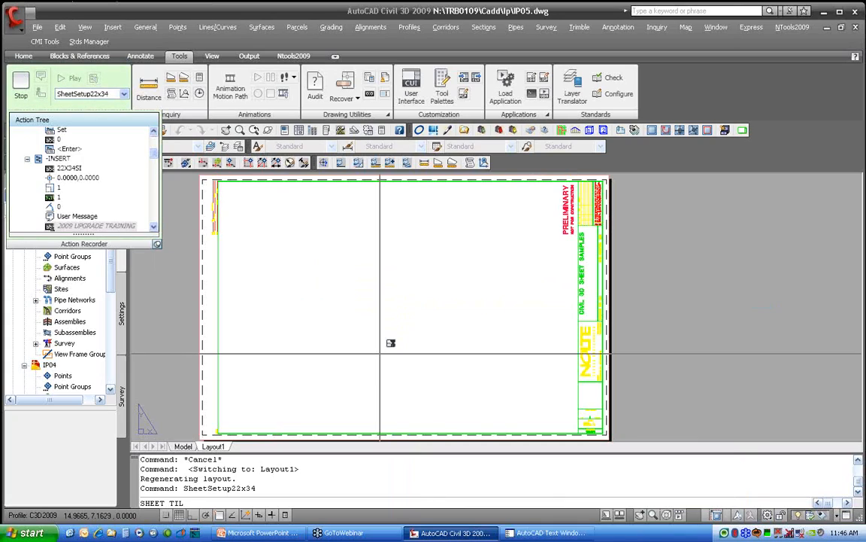
key("BackSpace")
type("TLE")
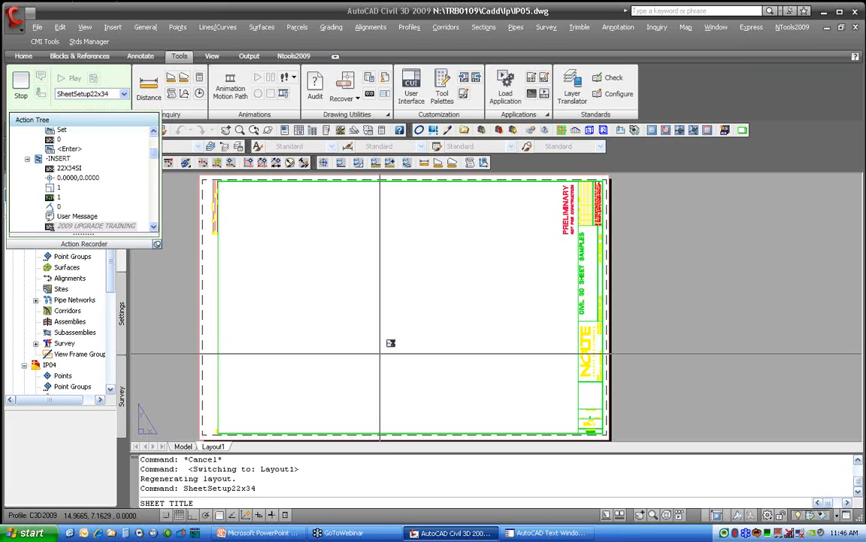
type(" FOR UPGRAD")
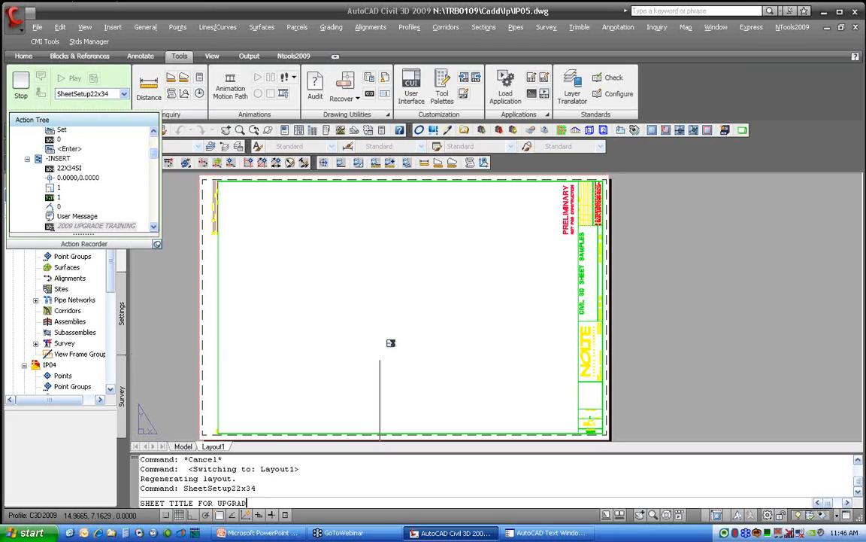
type("E TRAINING")
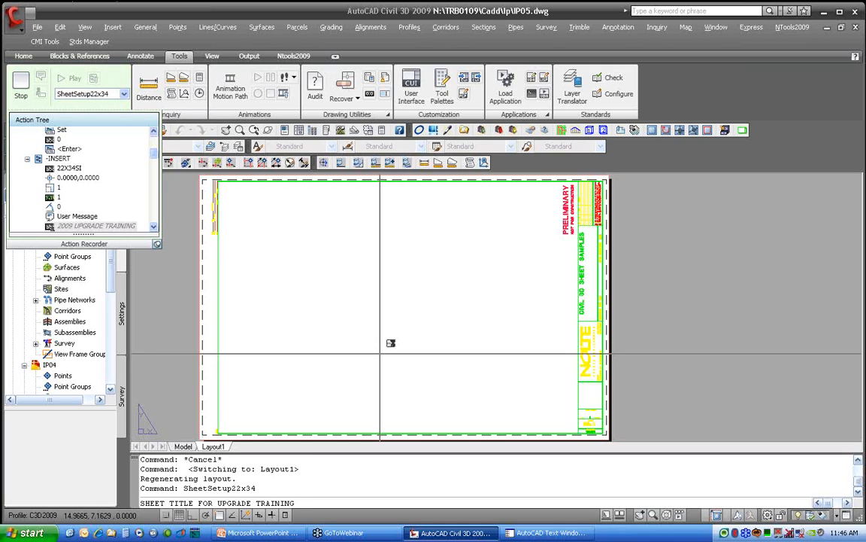
type(" PART 2")
key("Return")
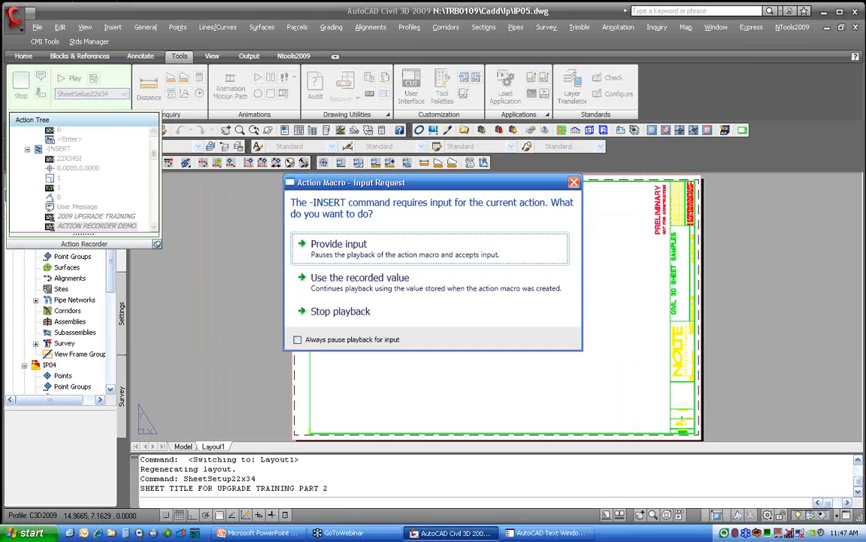
- Use the recorded value for the second title line, finish the macro playback, and inspect the title block and viewports
left_click(369, 287)
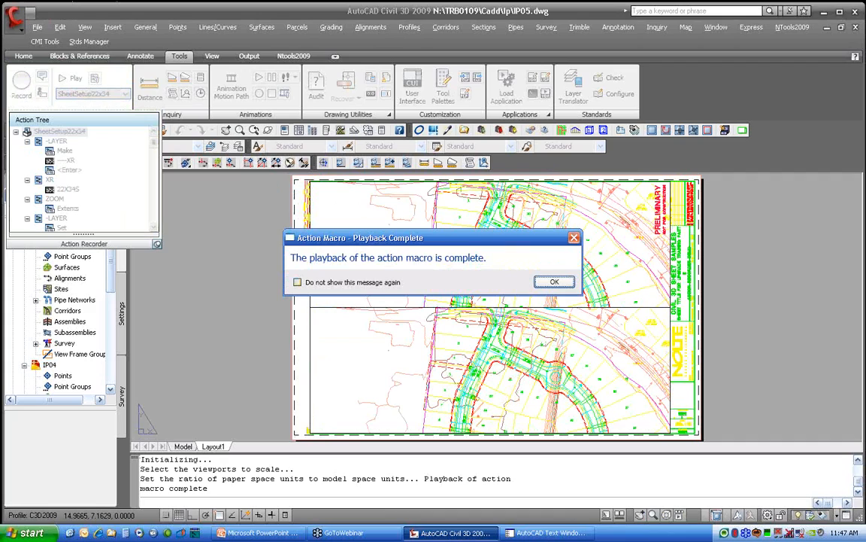
left_click(558, 286)
scroll(728, 260, "up", 5)
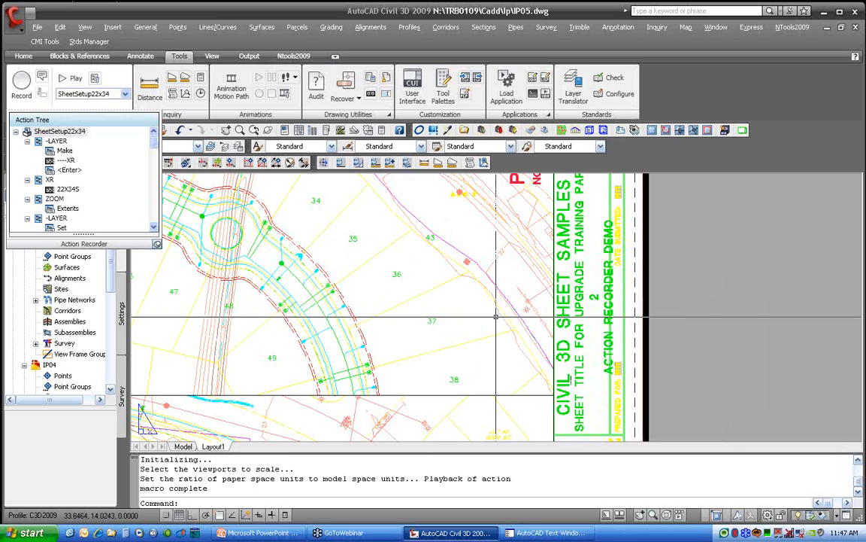
scroll(439, 306, "down", 6)
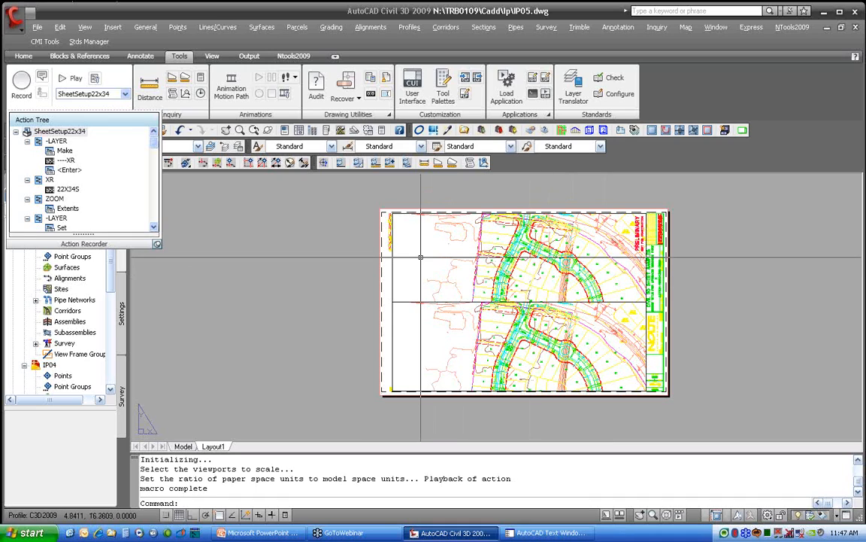
scroll(418, 259, "up", 3)
scroll(418, 257, "down", 3)
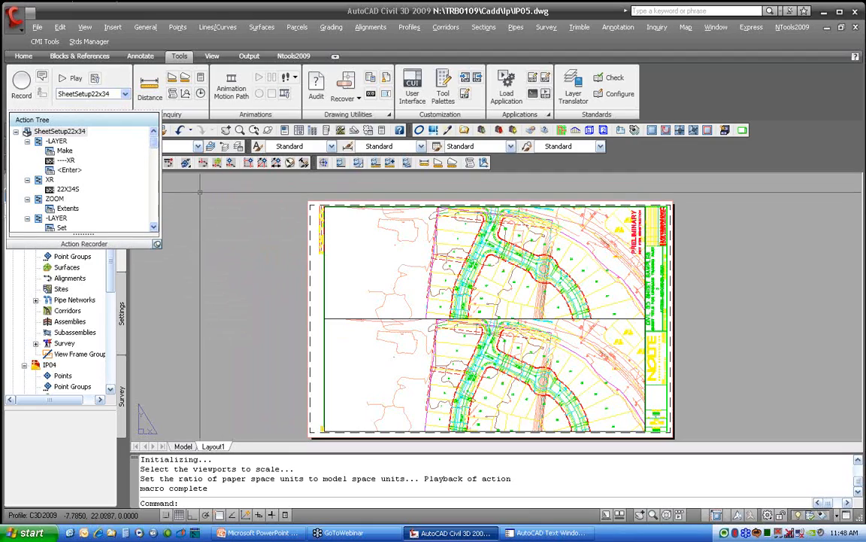
- Start recording a new action macro and use -LAYER to make the layer ----TX03 current
left_click(21, 83)
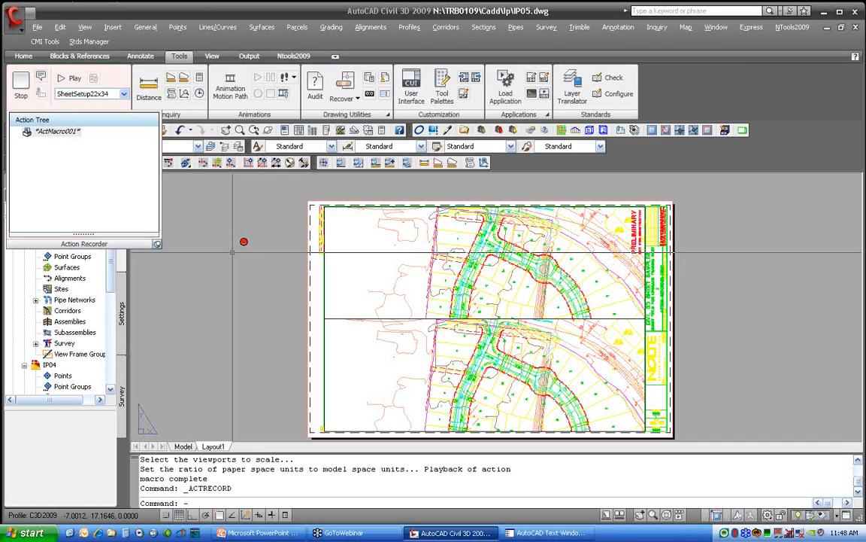
type("LAYER")
key("Return")
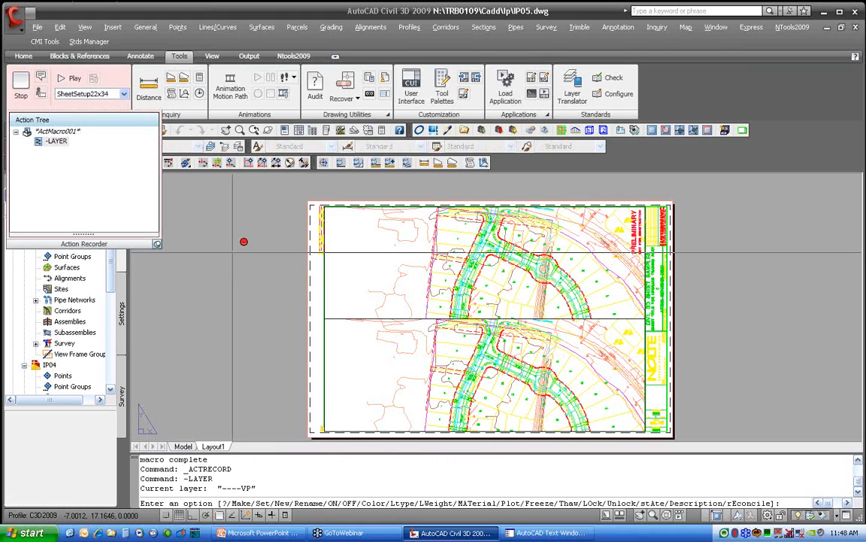
type("M")
key("Return")
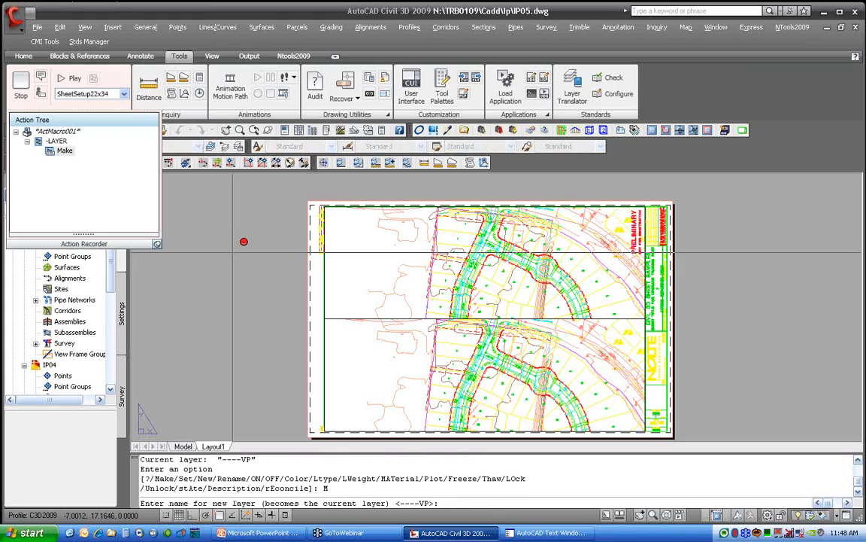
type("----TX03")
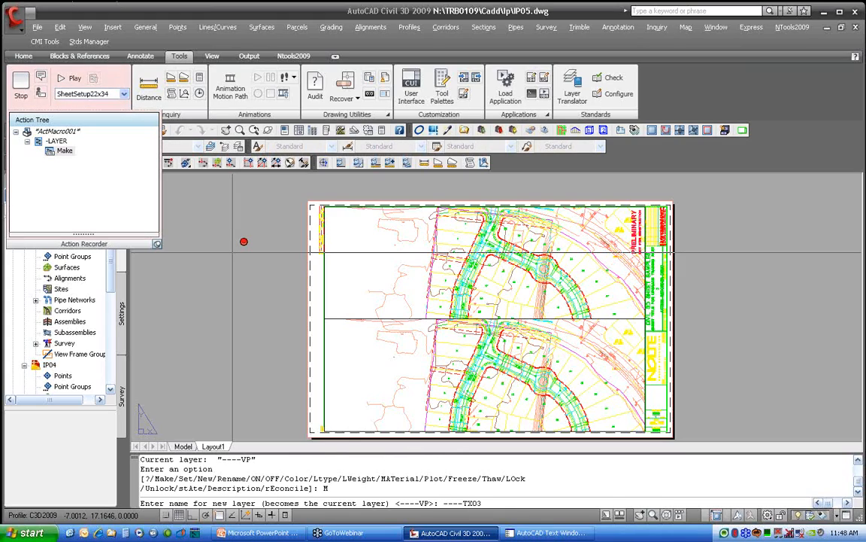
key("Return")
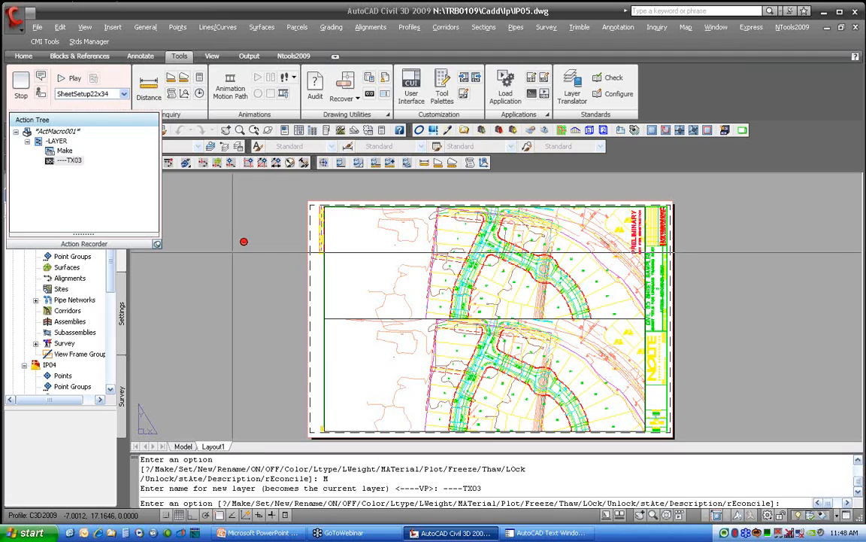
key("Return")
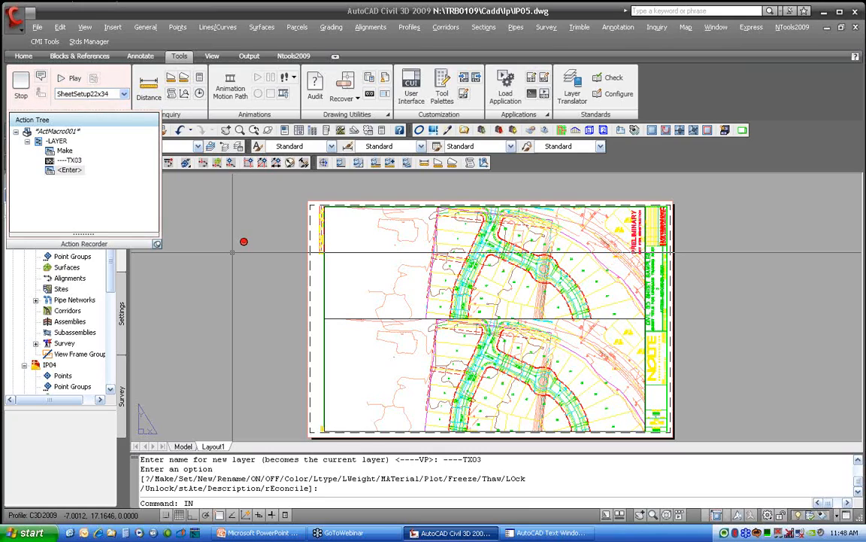
- Try to insert the NArrow block at a uniform scale of 40 while the macro is recording
type("INSERT")
key("Return")
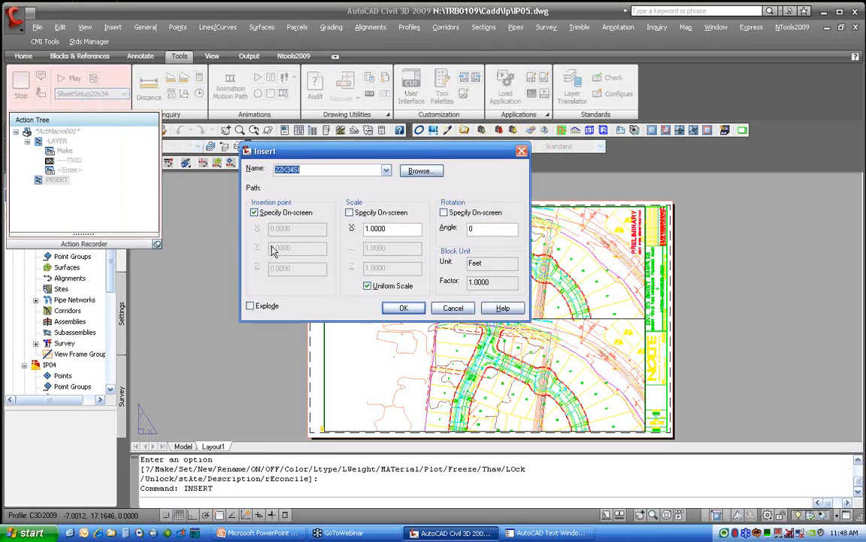
left_click(338, 170)
left_click(385, 170)
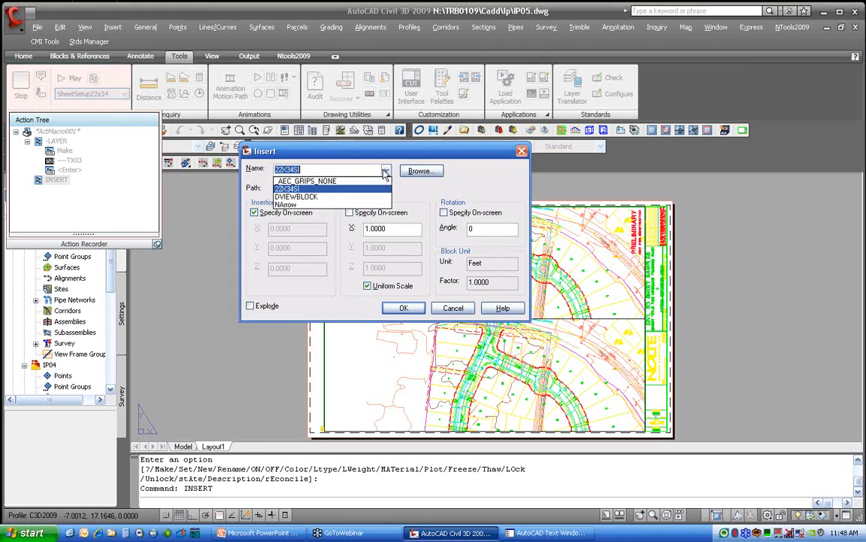
left_click(306, 204)
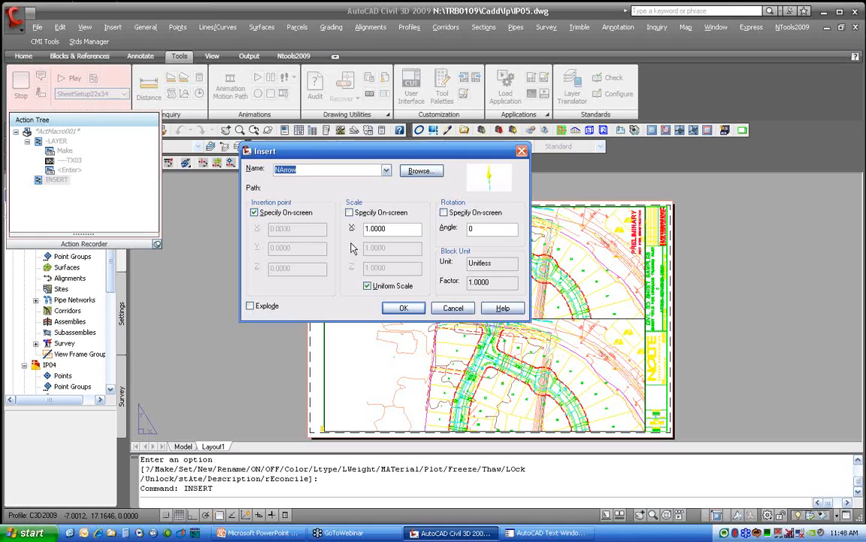
double_click(392, 229)
type("40")
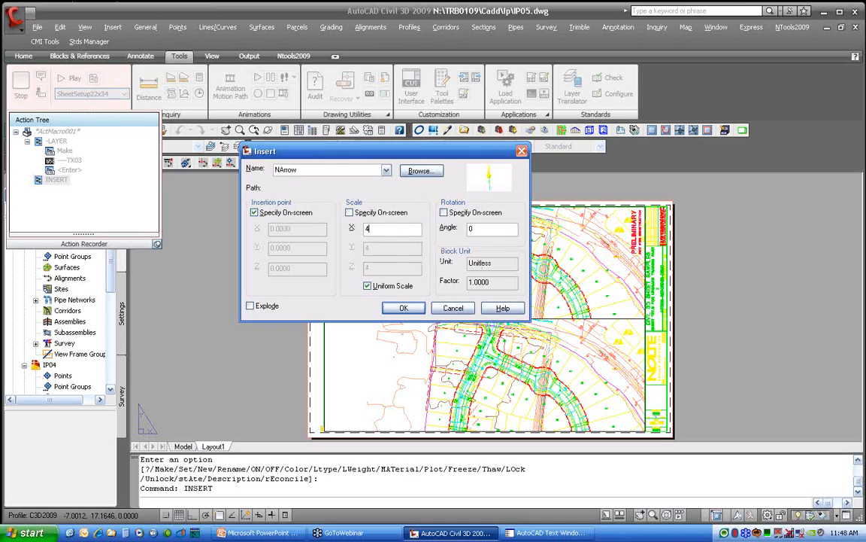
left_click(398, 308)
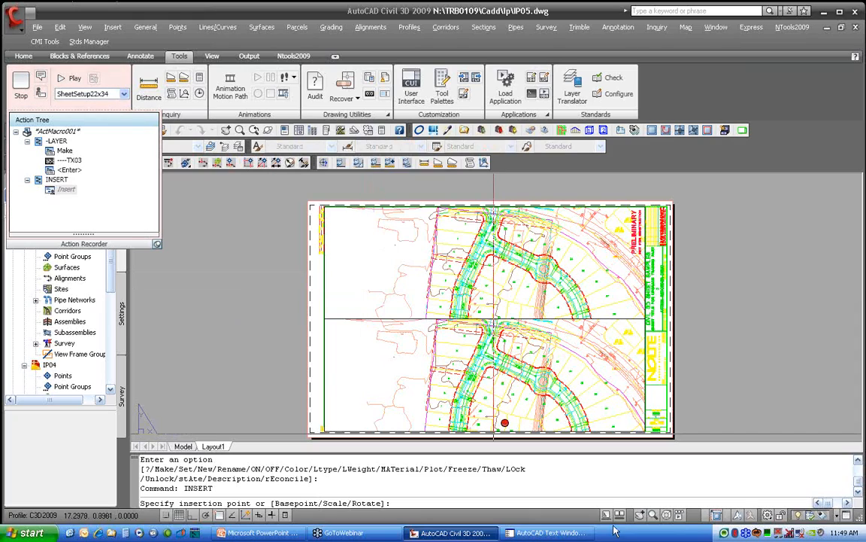
key("Escape")
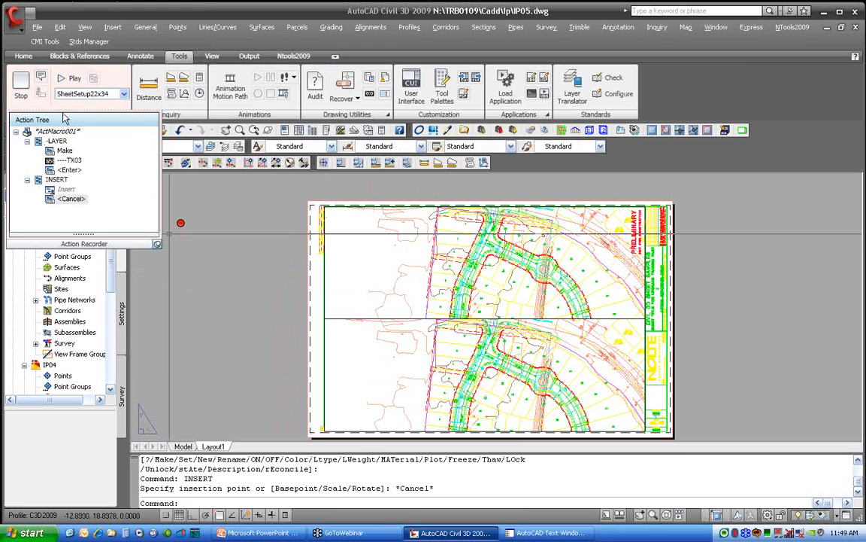
- Stop the current recording without saving the macro, and activate model space in the sheet's upper viewport
left_click(23, 81)
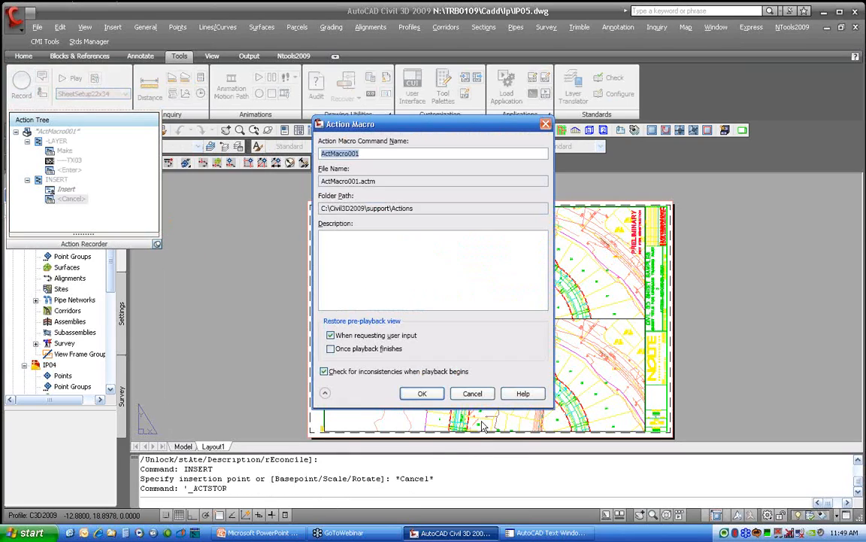
left_click(472, 393)
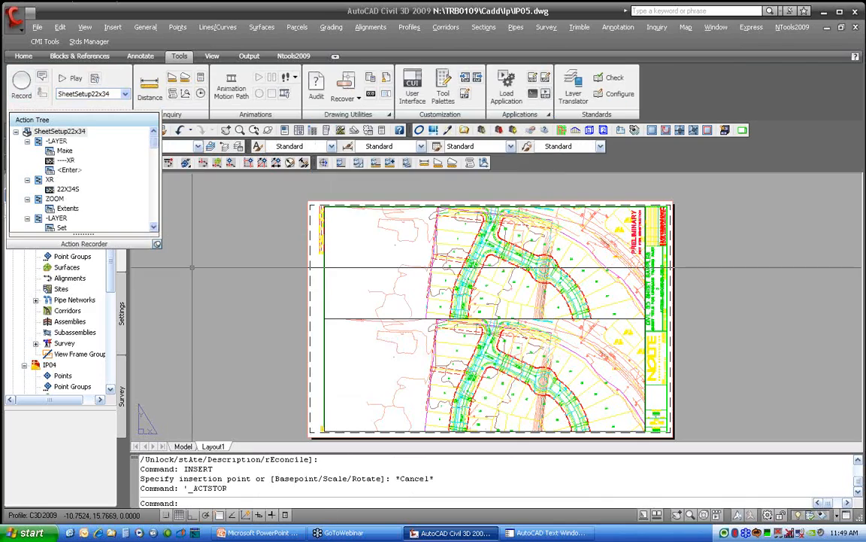
double_click(384, 267)
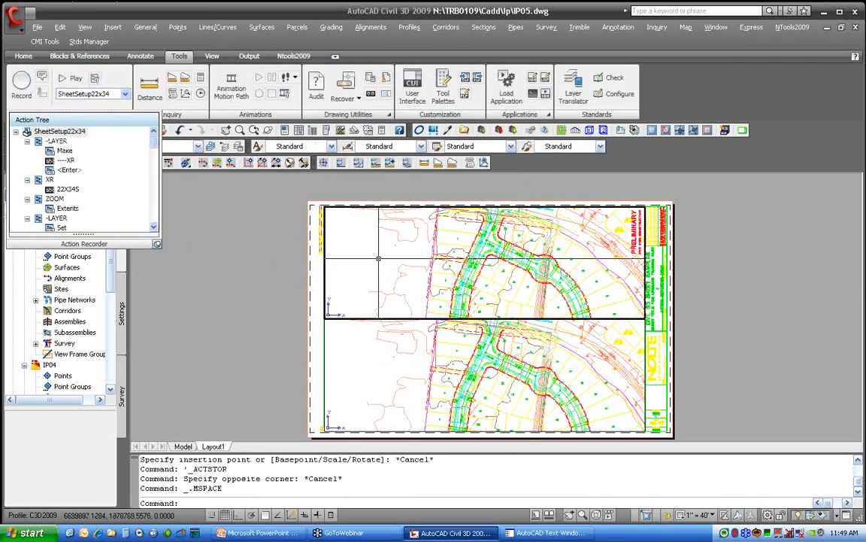
- Start recording a new action macro and use the Make option of -LAYER to set ----TX03 as the current layer
left_click(21, 83)
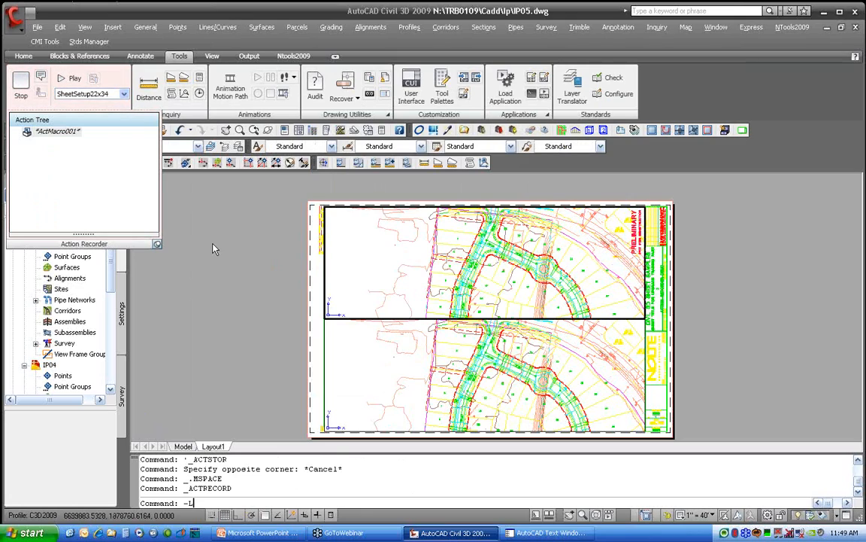
type("-LA")
key("Return")
type("M")
key("Return")
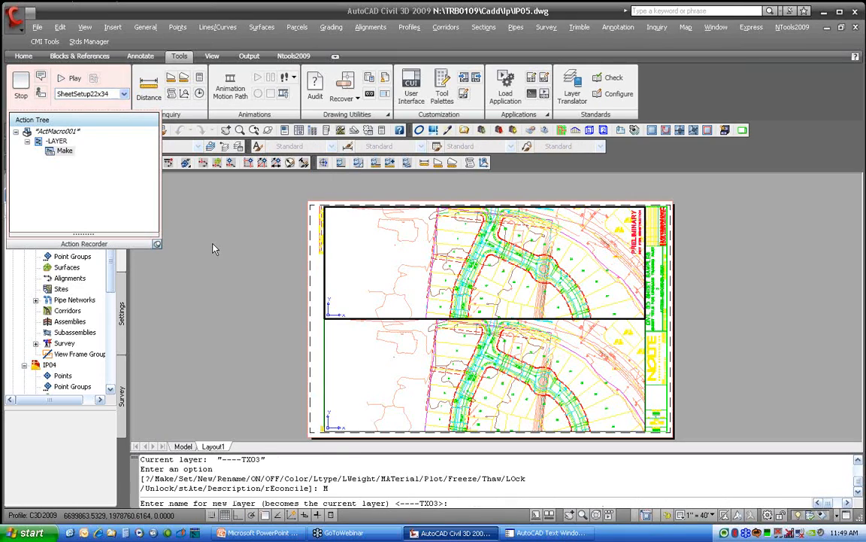
type("----TX03")
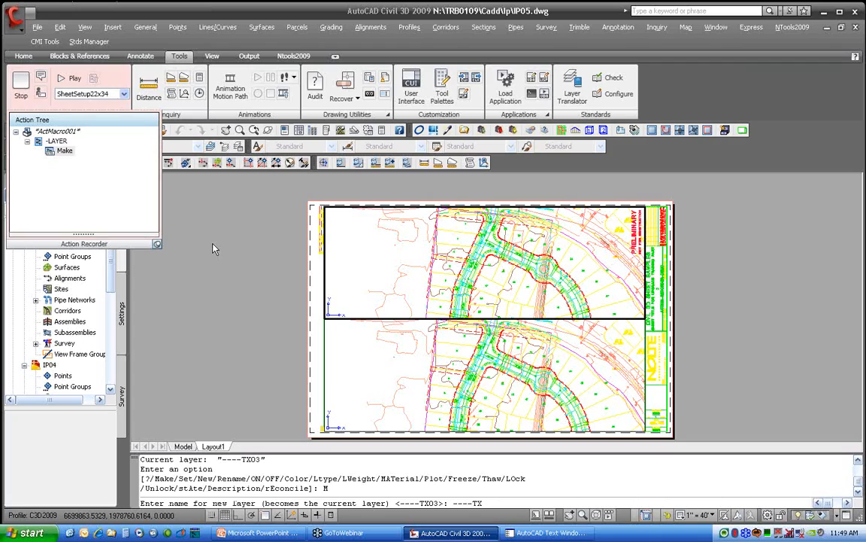
key("Return")
key("Return")
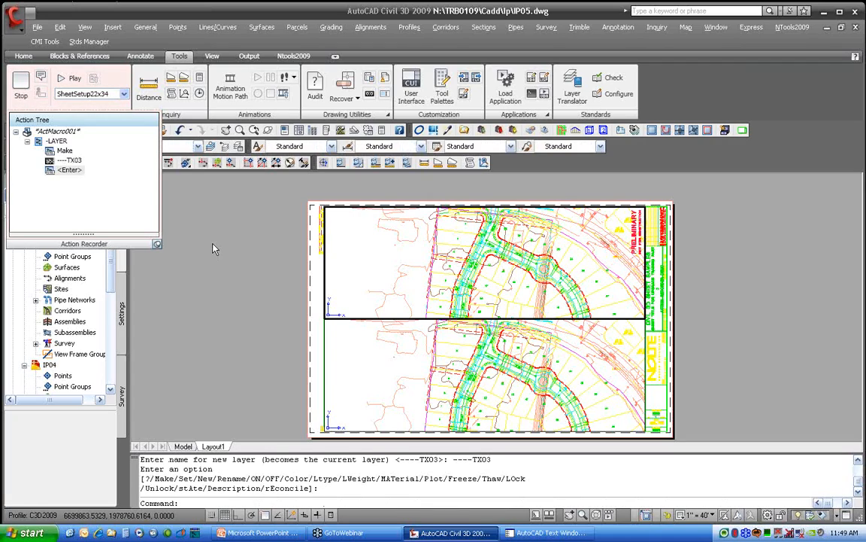
- Insert the NArrow block at a uniform scale of 40 in the empty area near the upper viewport's left edge
type("INSERT")
key("Return")
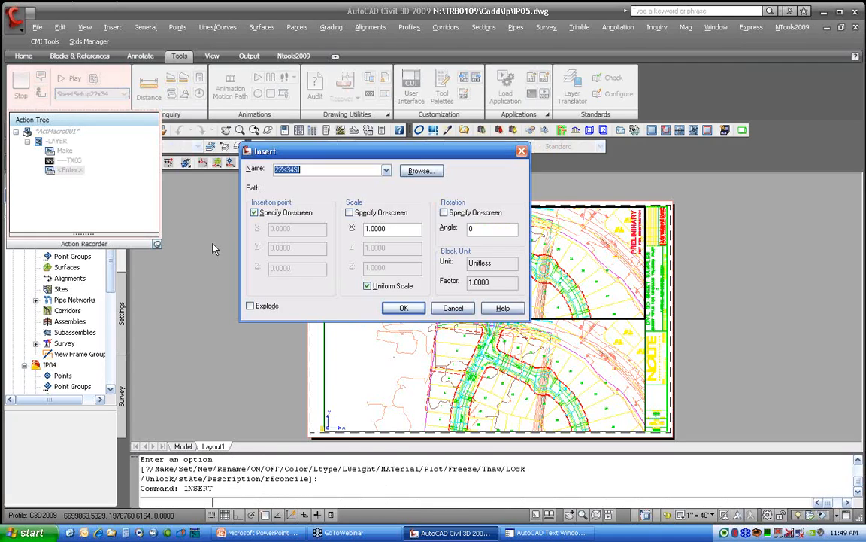
left_click(386, 170)
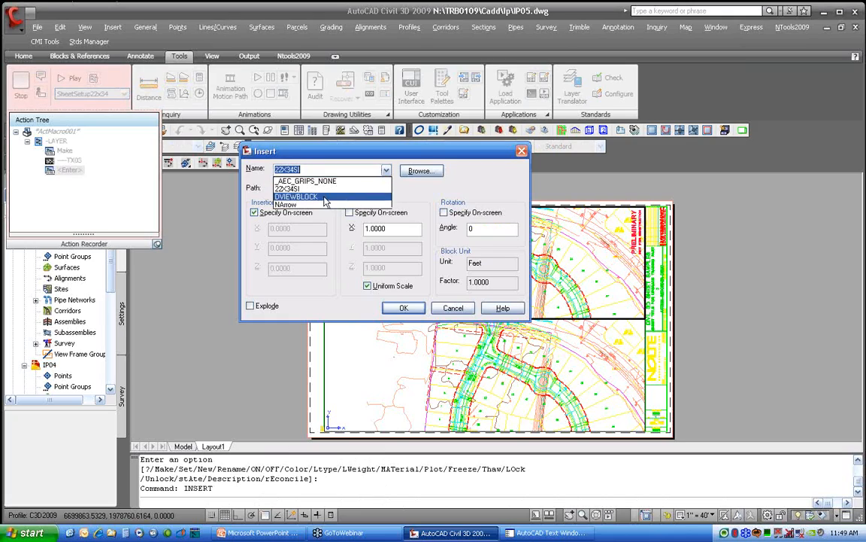
left_click(321, 205)
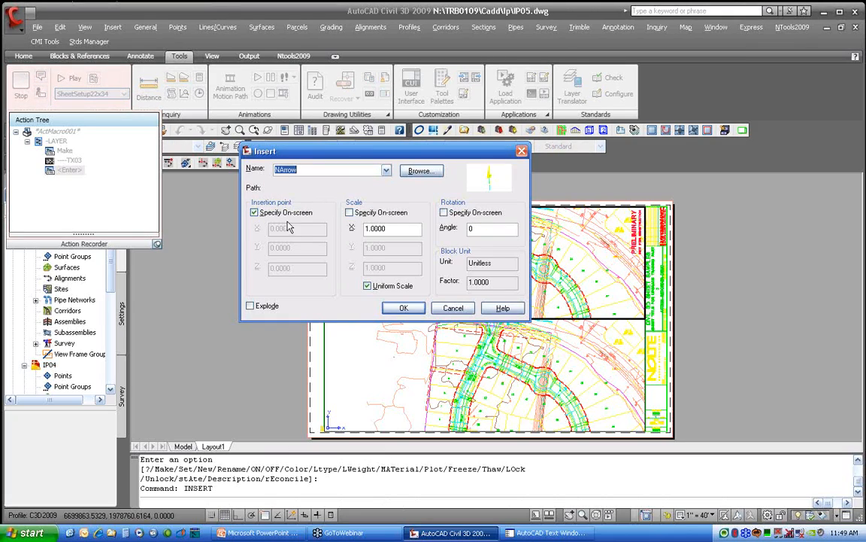
double_click(376, 231)
type("40")
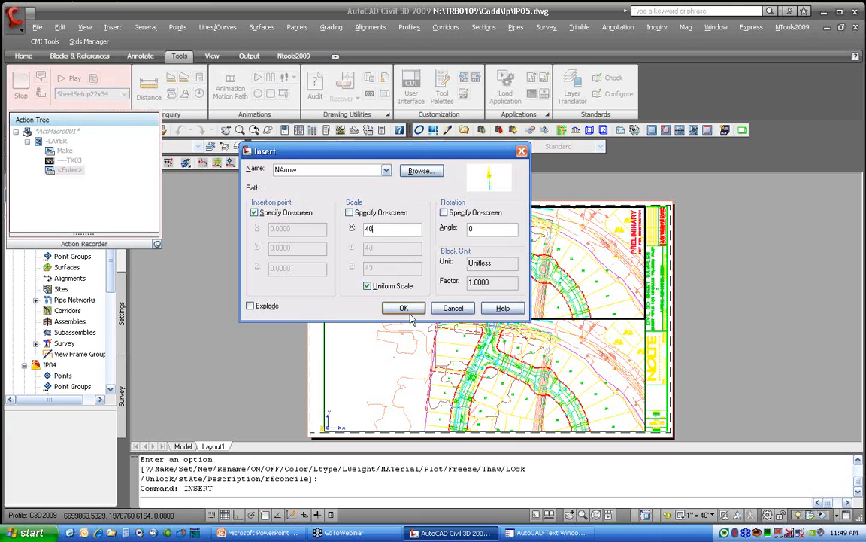
key("Return")
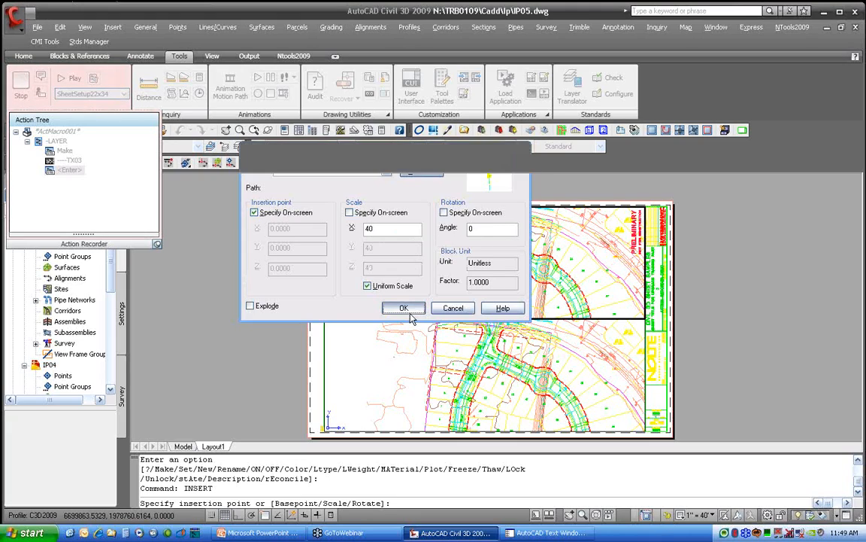
left_click(360, 264)
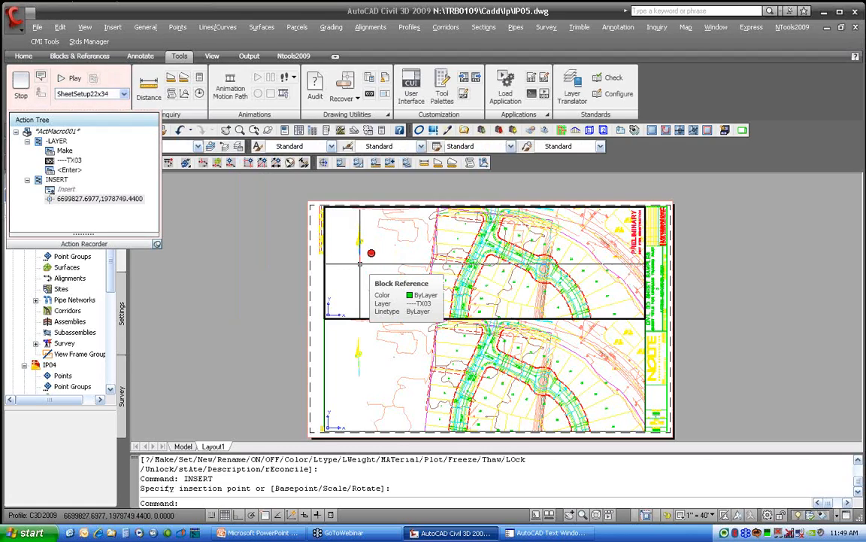
- Use CHSPACE on the last object to transfer the north arrow from model space to paper space
type("CH")
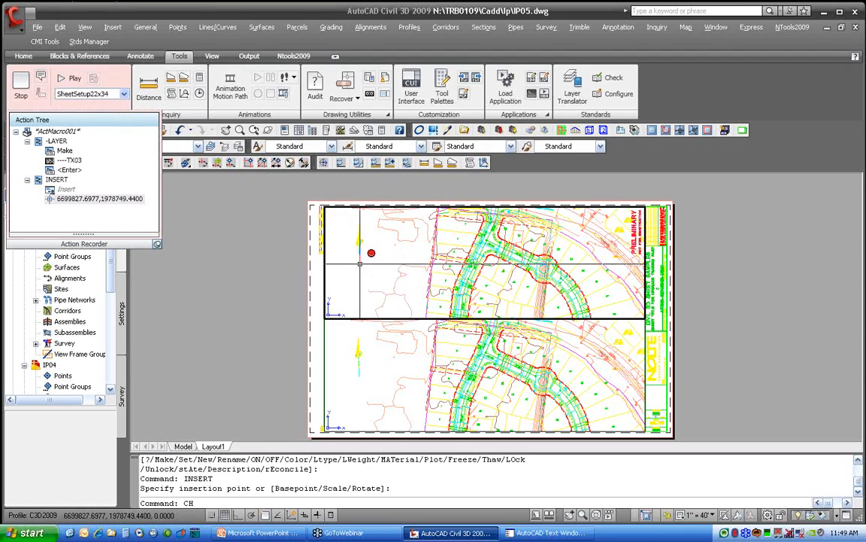
type("SPACE")
key("Return")
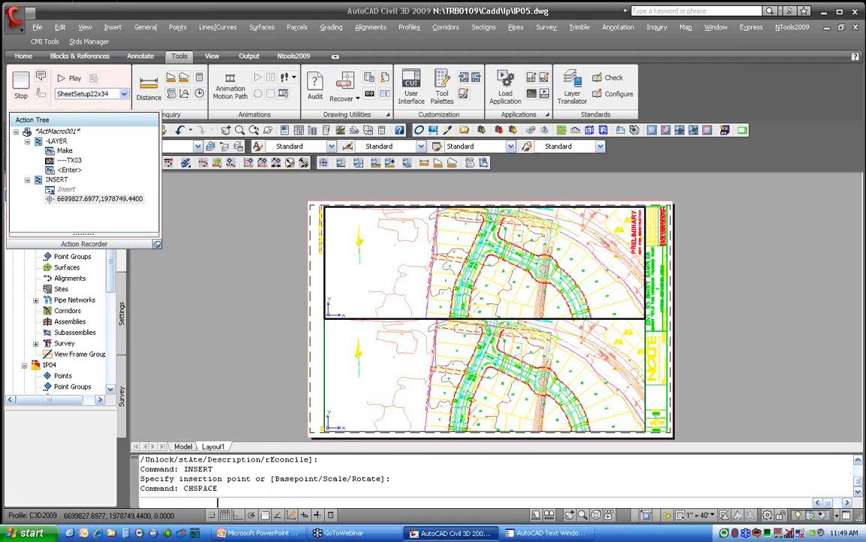
type("L")
key("Return")
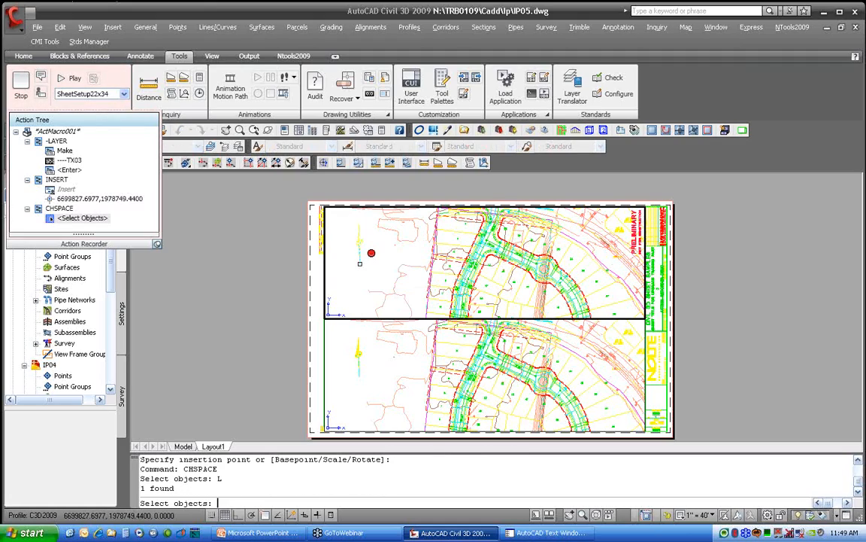
key("Return")
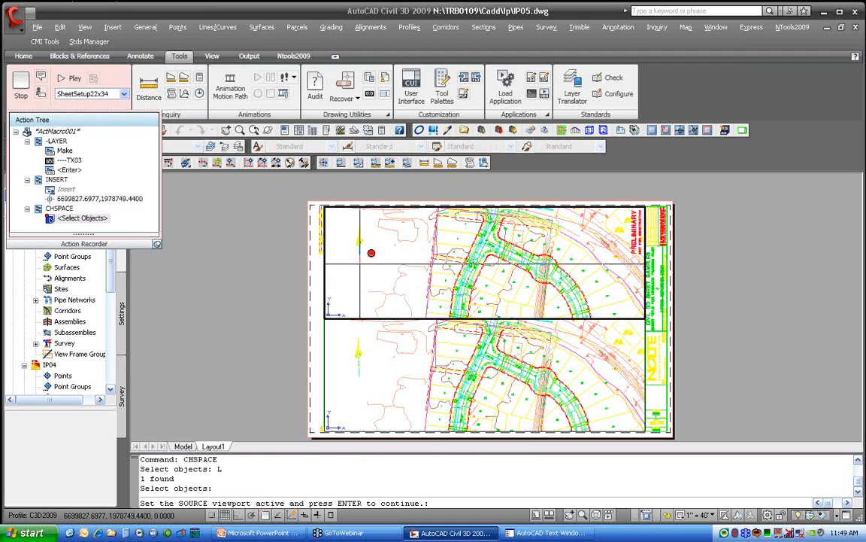
key("Return")
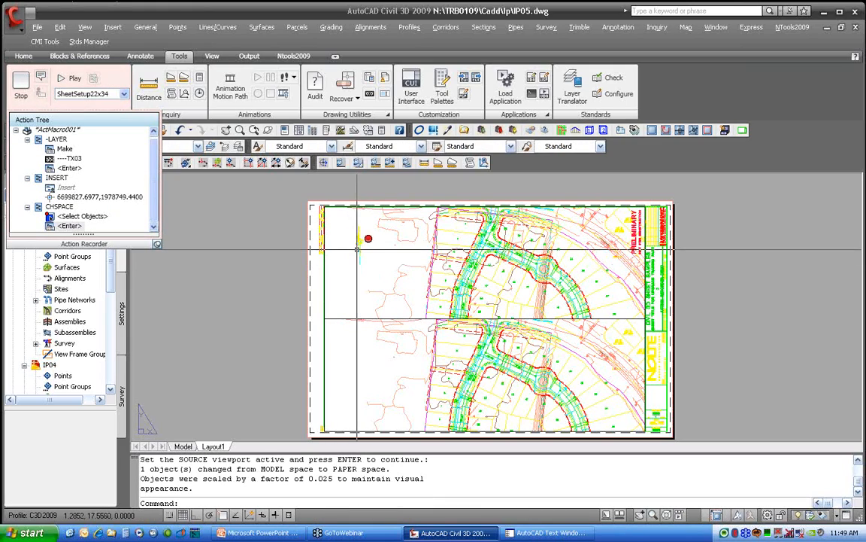
- Stop recording and save the action macro as INSERTNORTHARROW
left_click(21, 83)
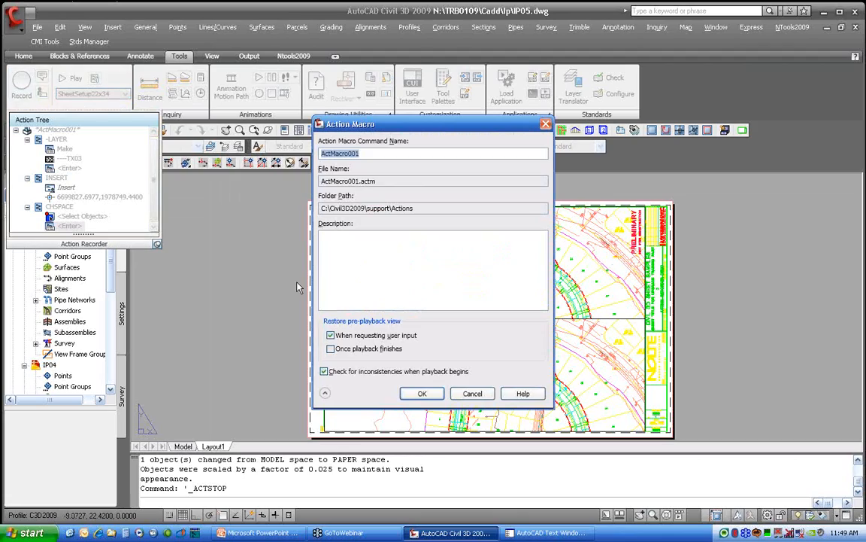
type("INSER")
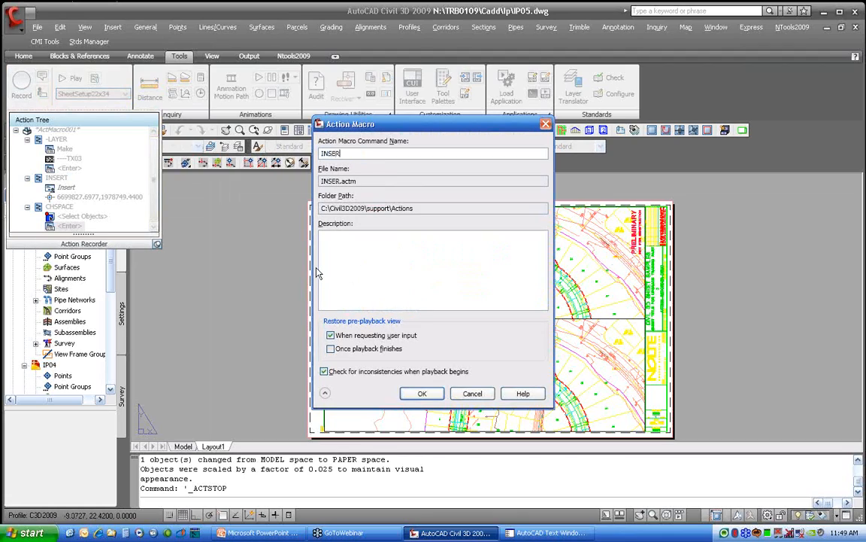
type("TNORTHARROW")
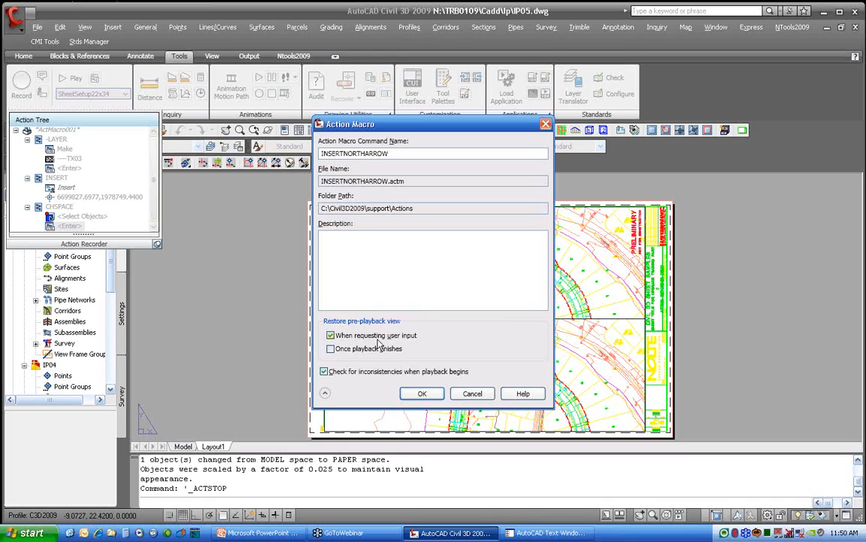
left_click(437, 394)
- Move the north arrow by its insertion grip out of the viewport to the blank area left of the sheet
left_click(360, 261)
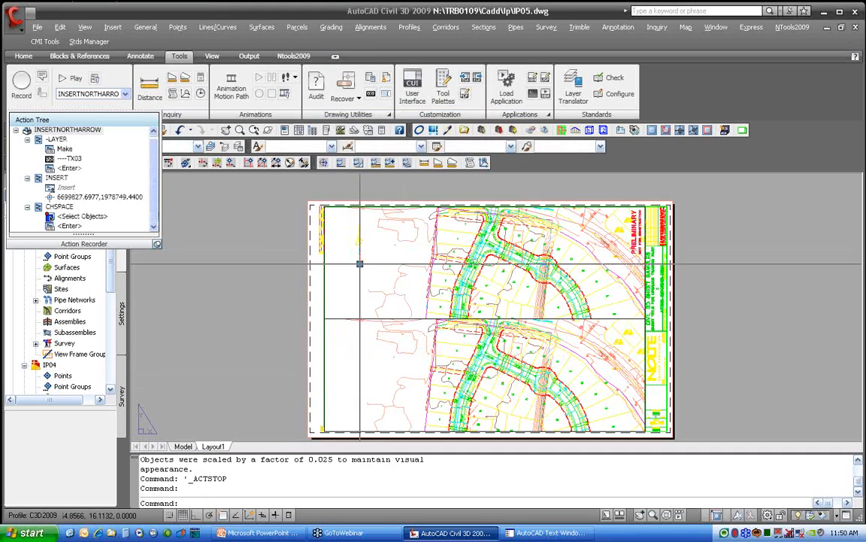
left_click(360, 264)
left_click(237, 282)
key("Escape")
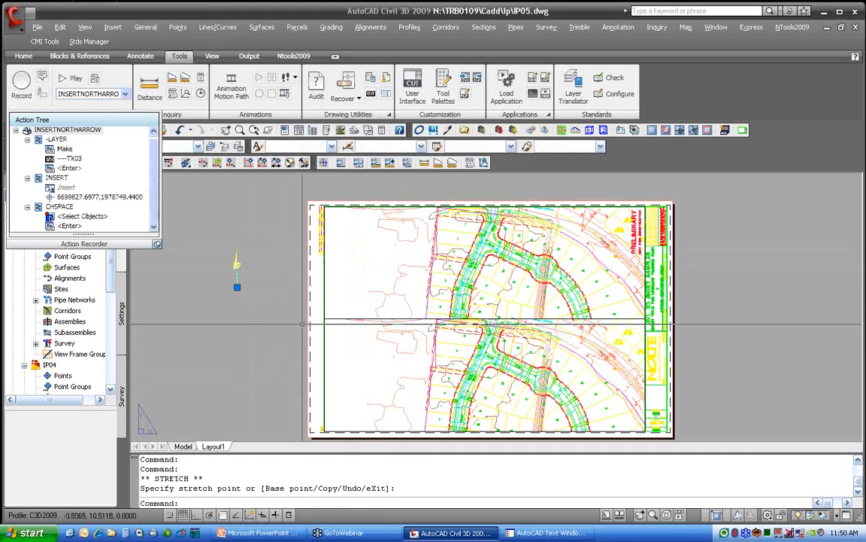
- Activate the upper viewport and play the INSERTNORTHARROW macro, inserting NArrow at a uniform scale of 20
double_click(357, 290)
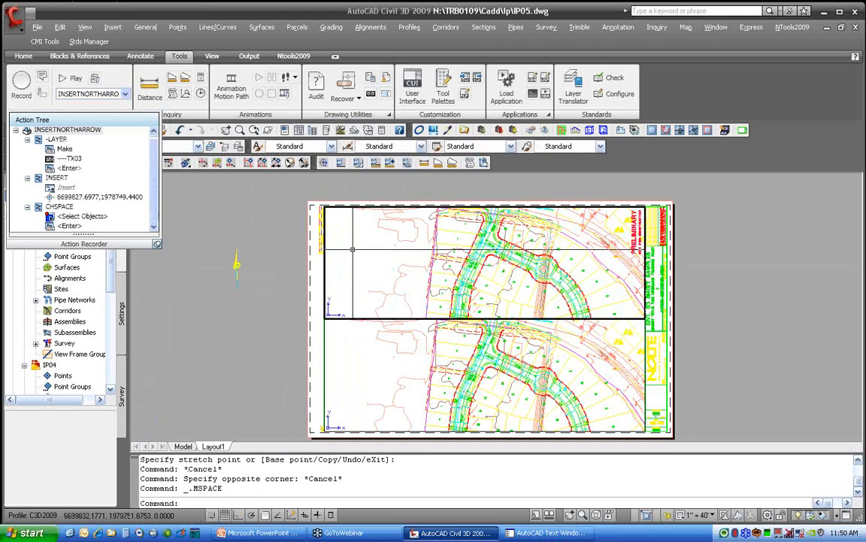
left_click(62, 81)
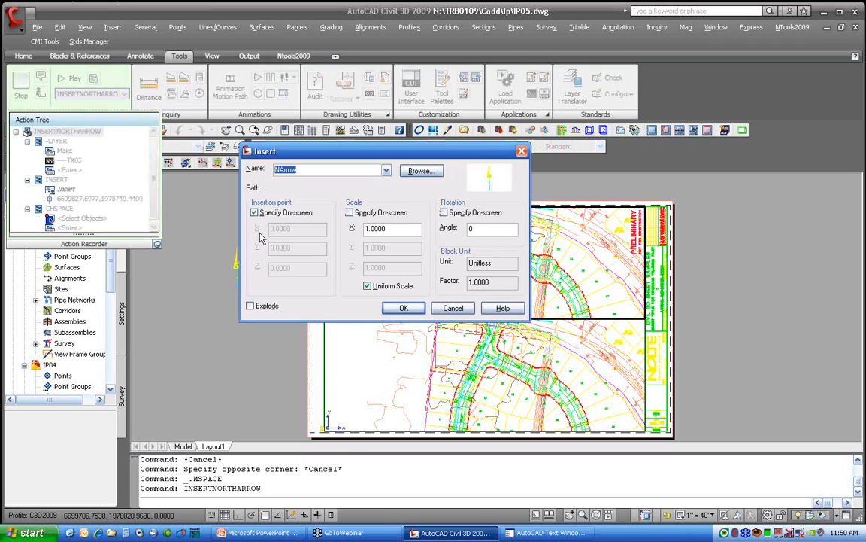
double_click(375, 227)
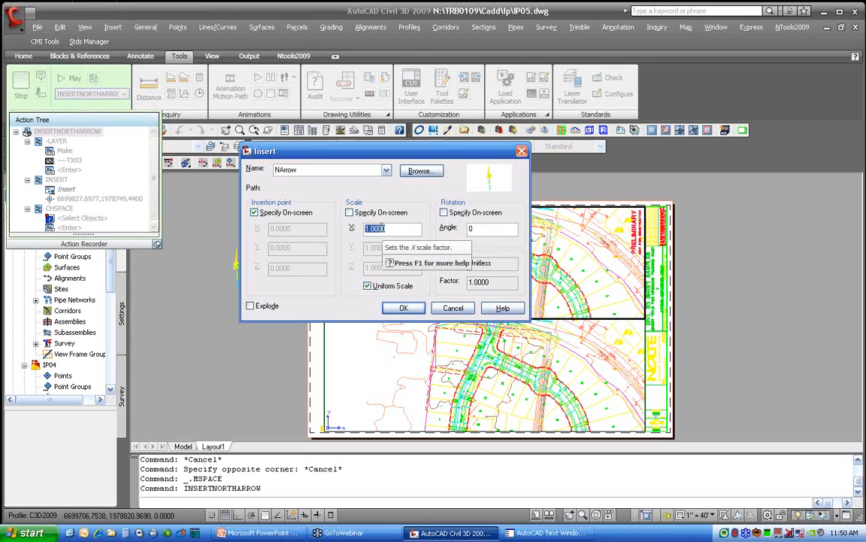
type("20")
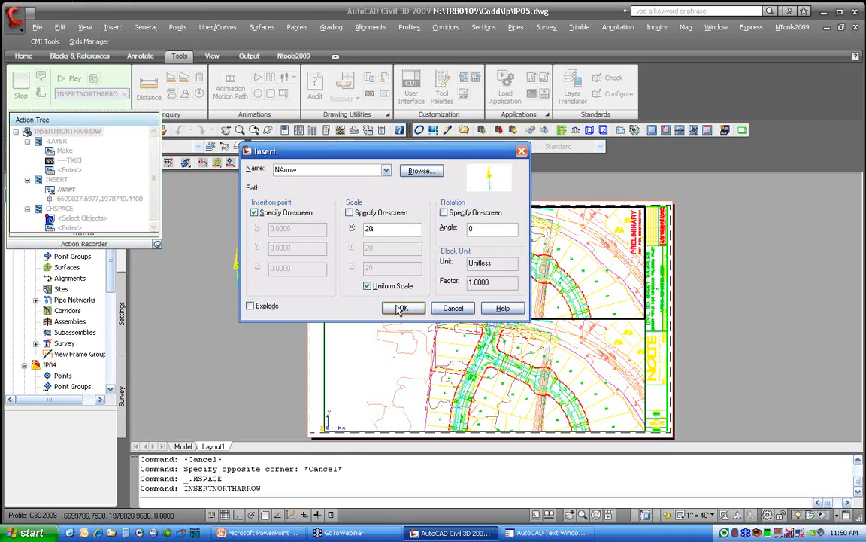
key("Return")
left_click(553, 282)
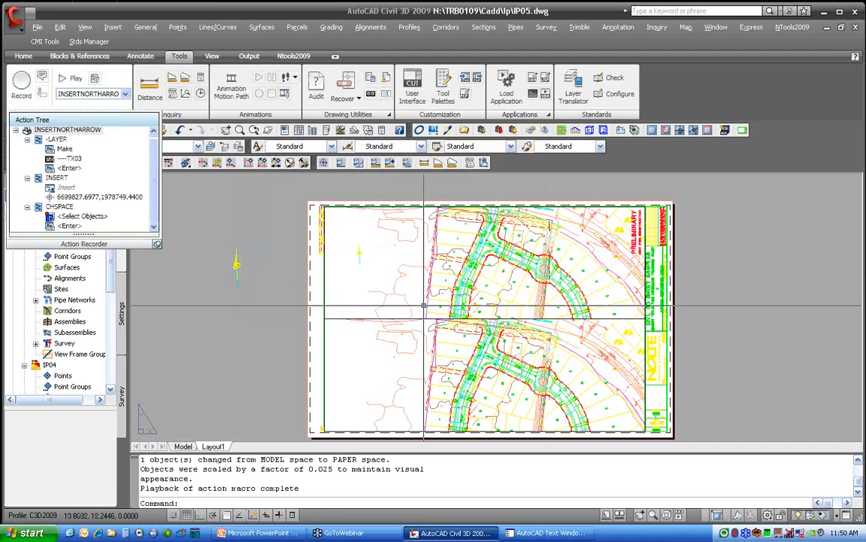
- Move the smaller north arrow off the sheet, placing it below the first arrow
left_click(362, 262)
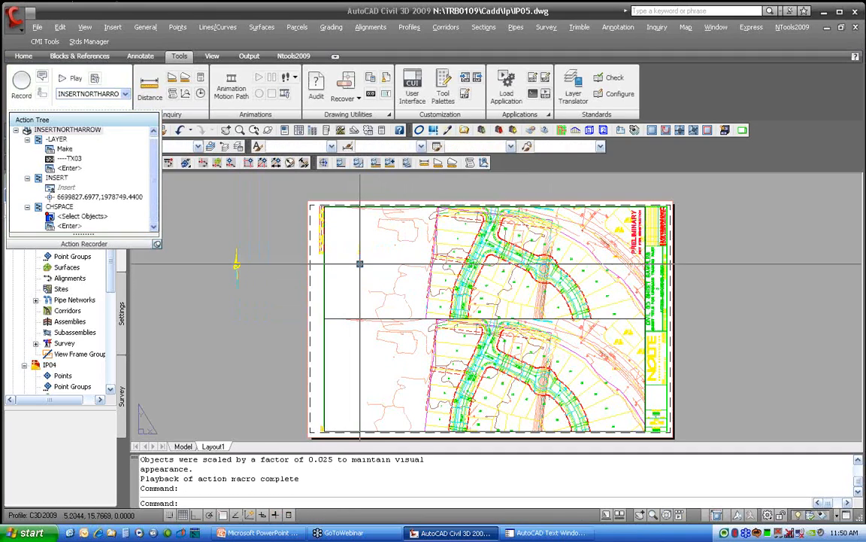
left_click(360, 261)
key("Escape")
key("Escape")
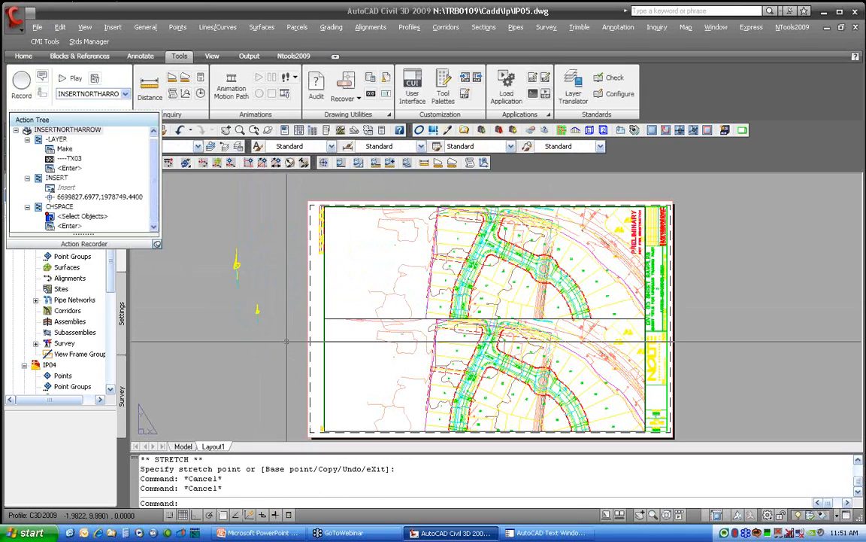
- Record a new action macro in the upper viewport, inserting the NARROW block with -INSERT at X and Y scale 40 and rotation 0
double_click(351, 281)
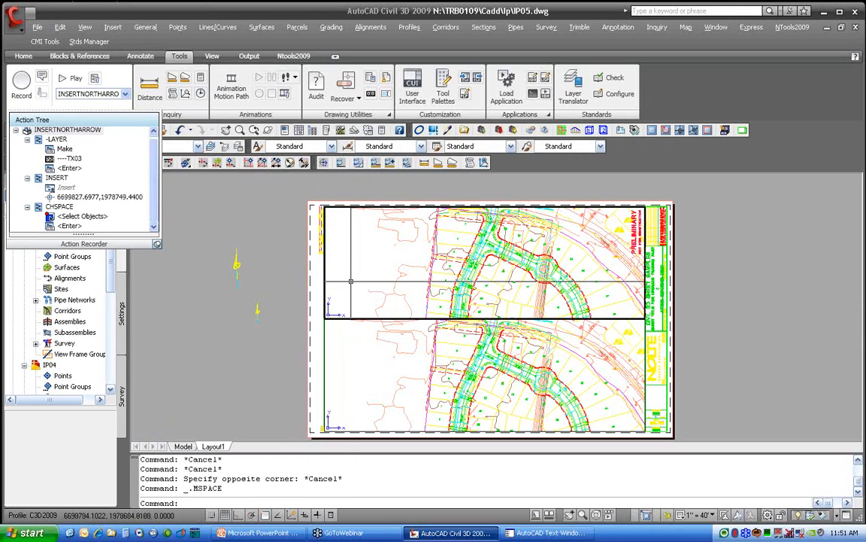
left_click(24, 79)
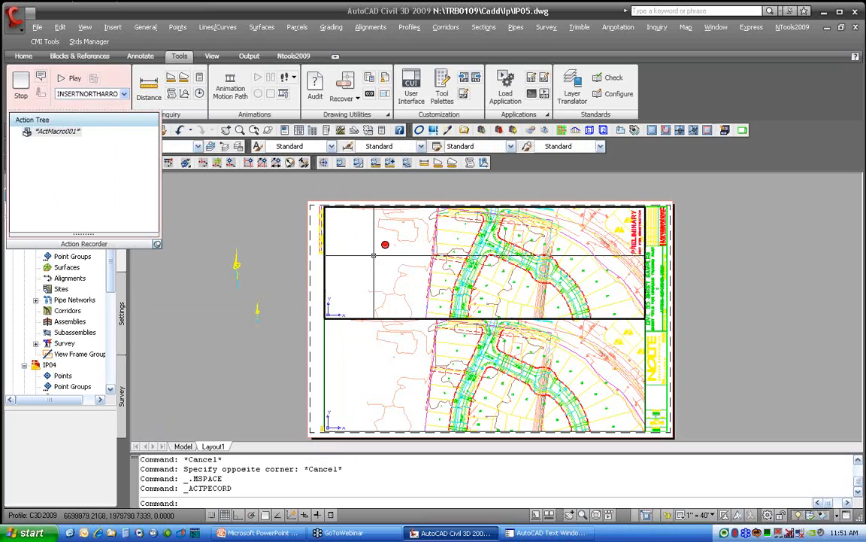
type("INSERT")
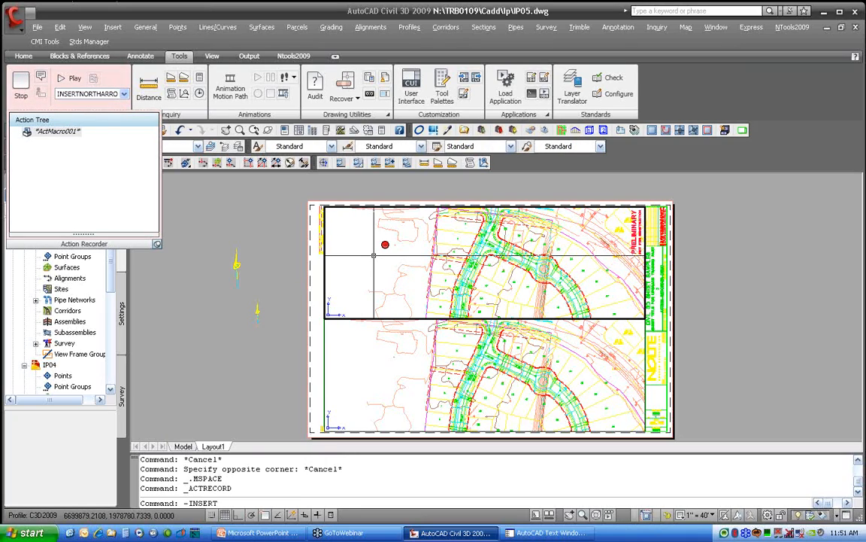
key("Return")
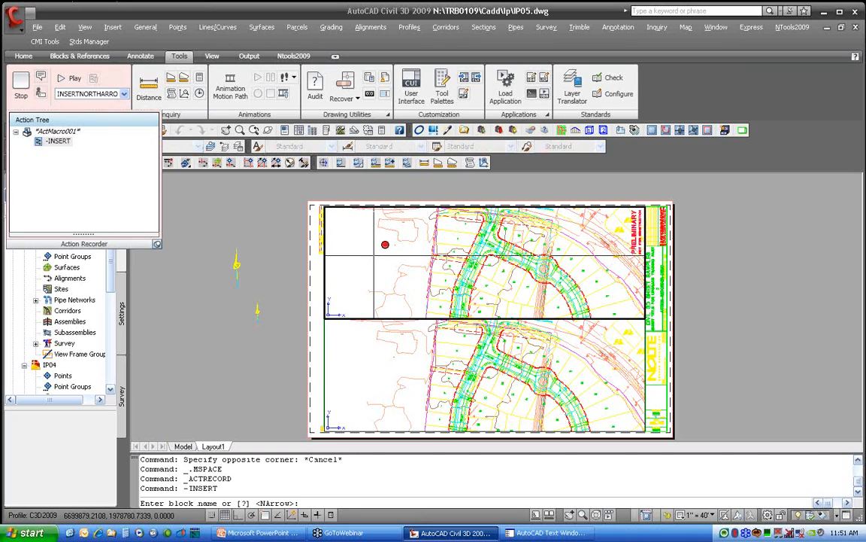
type("NARROW")
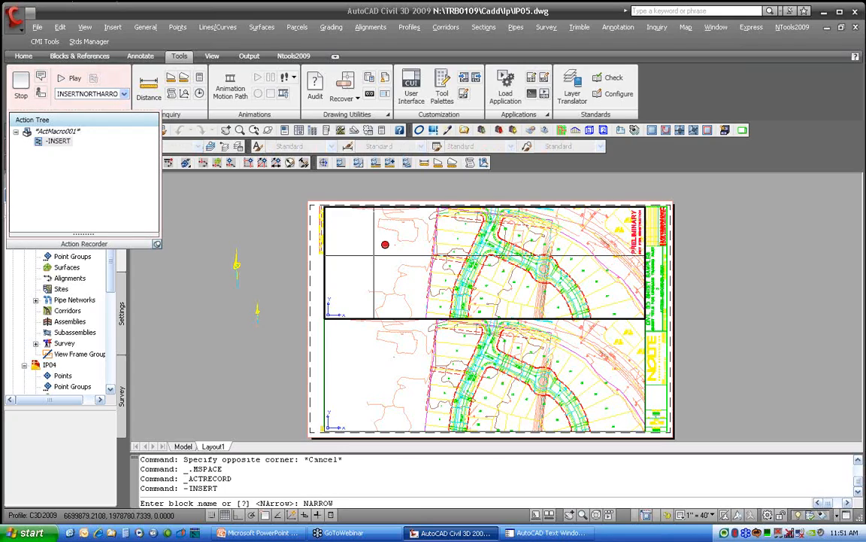
key("Return")
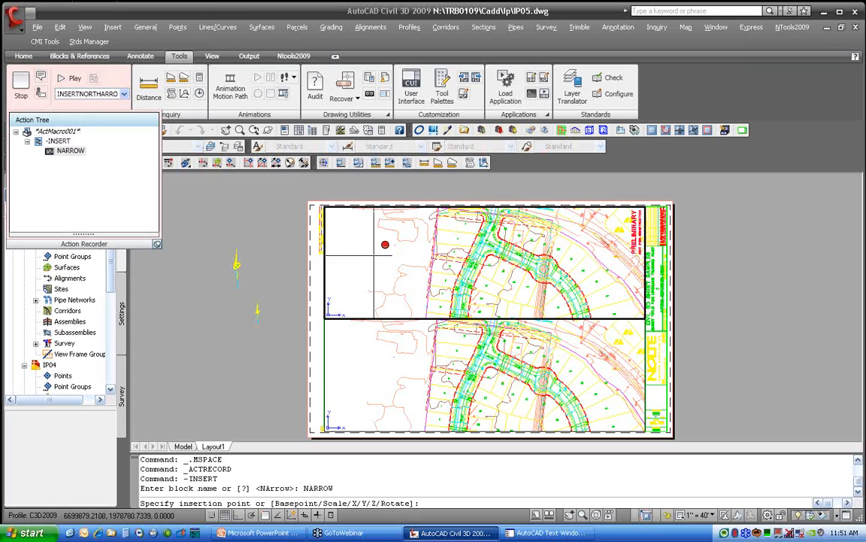
left_click(364, 259)
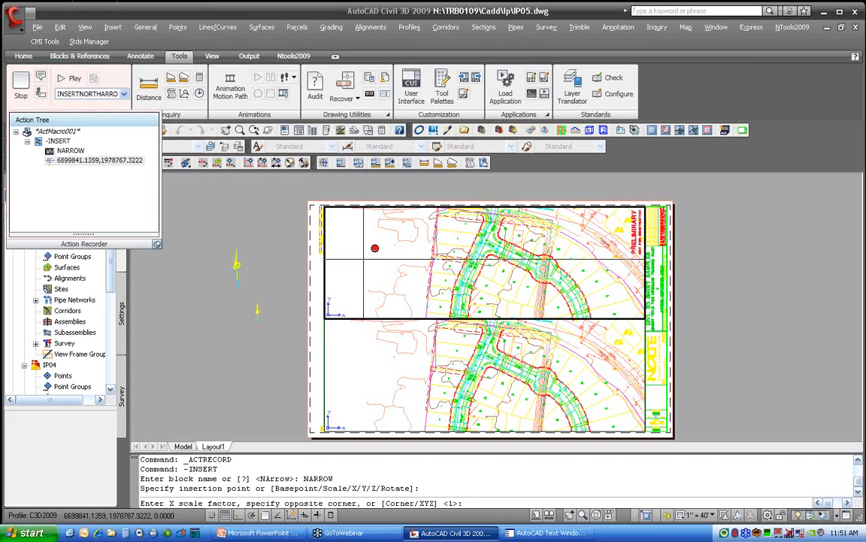
type("40")
key("Return")
type("40")
key("Return")
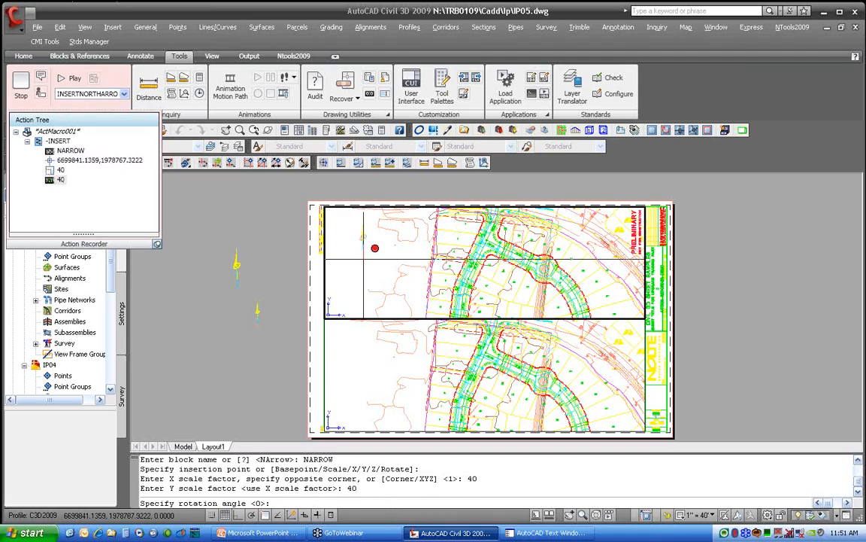
type("0")
key("Return")
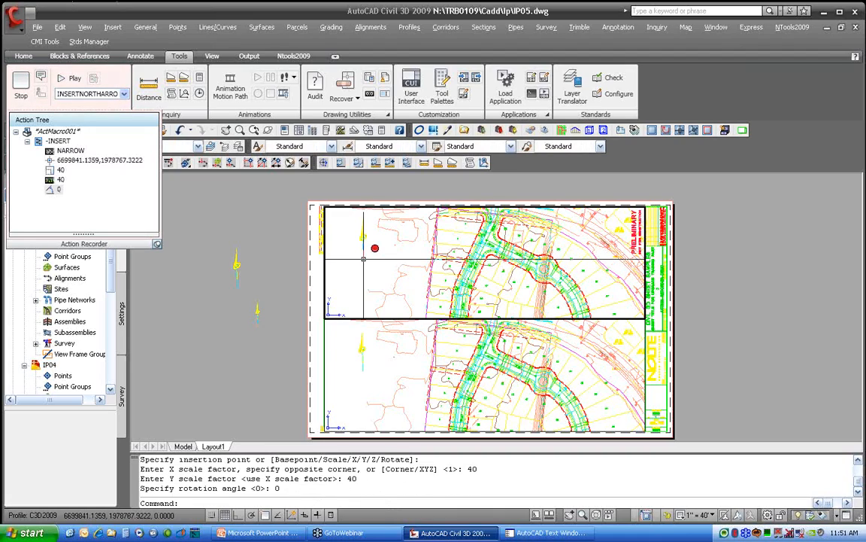
- Transfer the last inserted north arrow from model space to paper space with CHSPACE, using the upper viewport as source
type("CHSP")
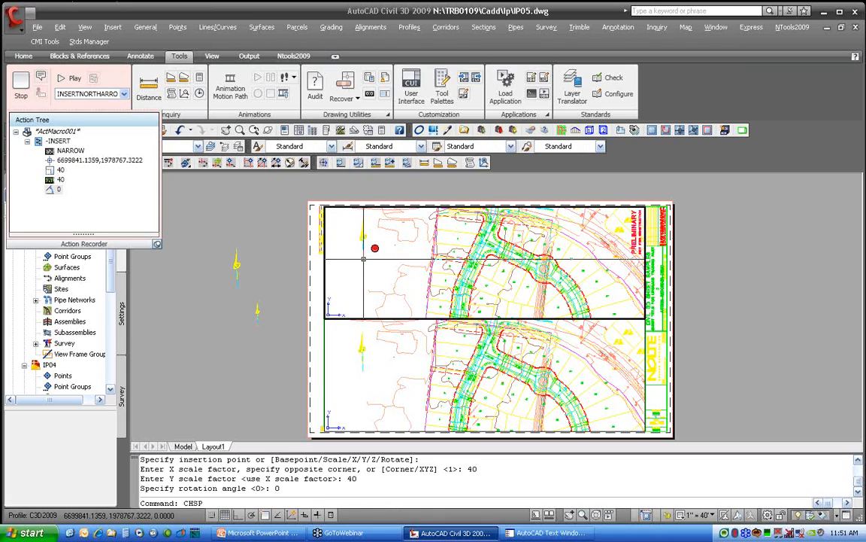
type("ACE")
key("Return")
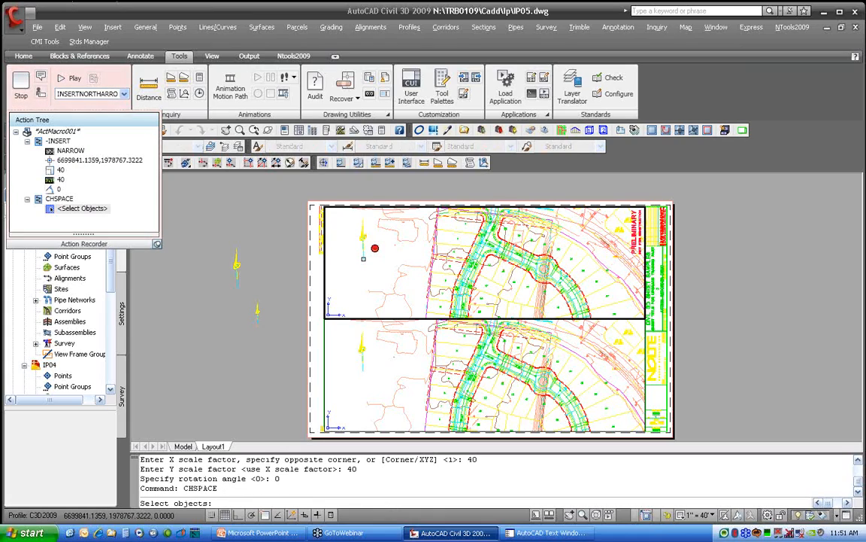
type("L")
key("Return")
key("Return")
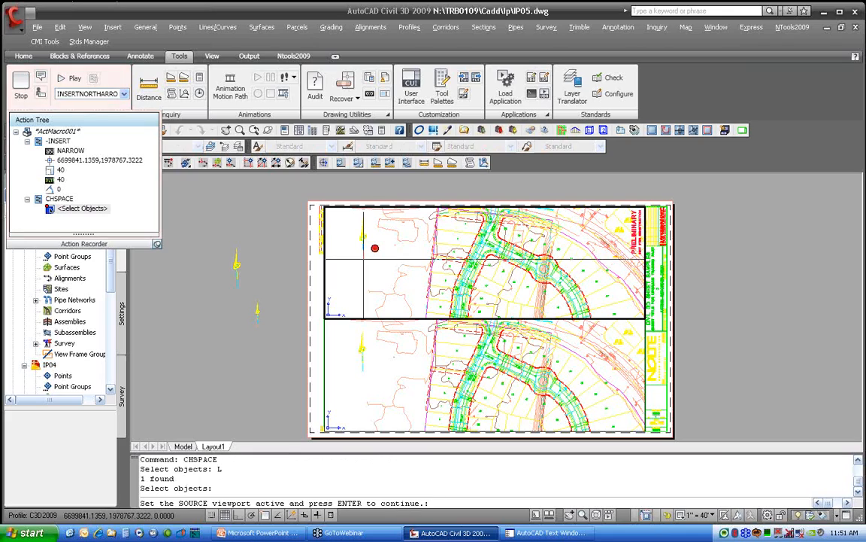
key("Return")
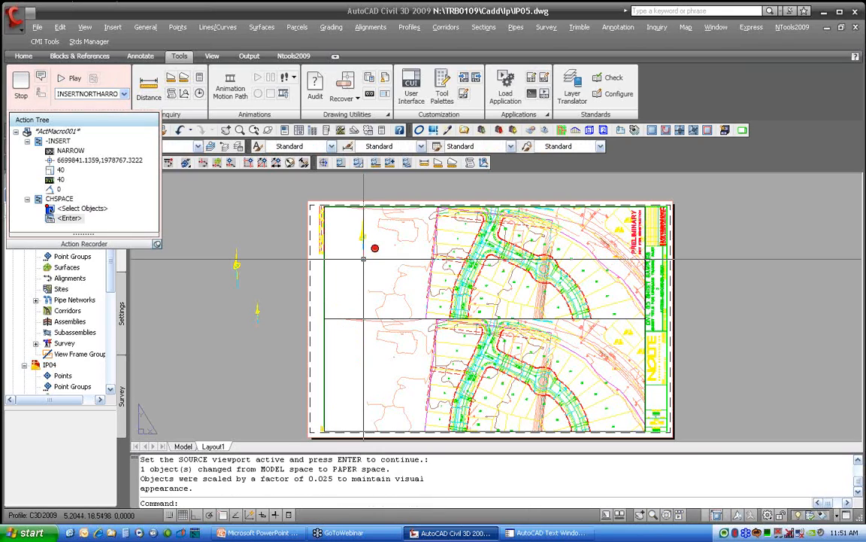
- Stop recording and save the action macro as INSERTNORTHARROW2
left_click(20, 84)
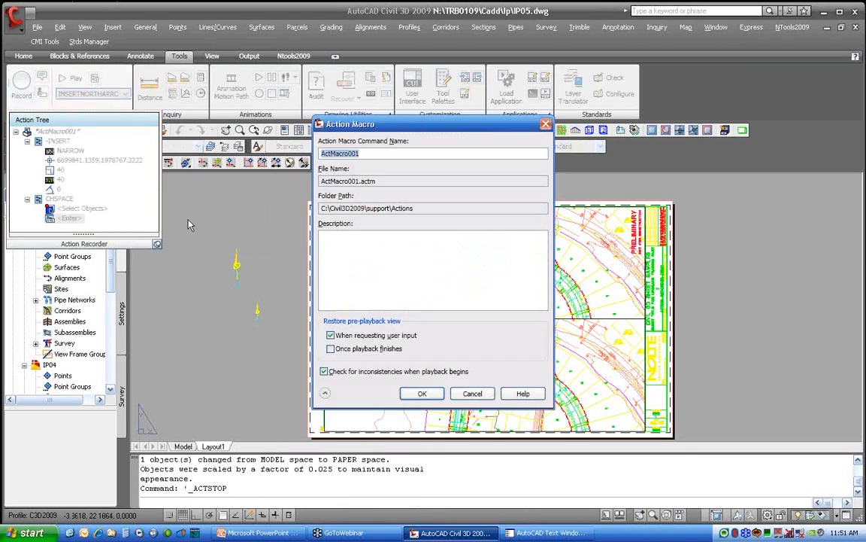
type("IN")
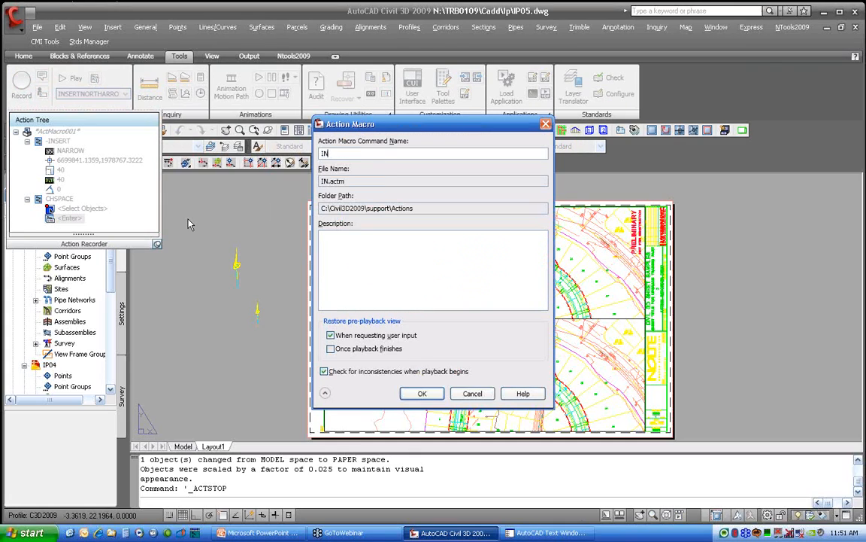
type("SERTNORTHARROW")
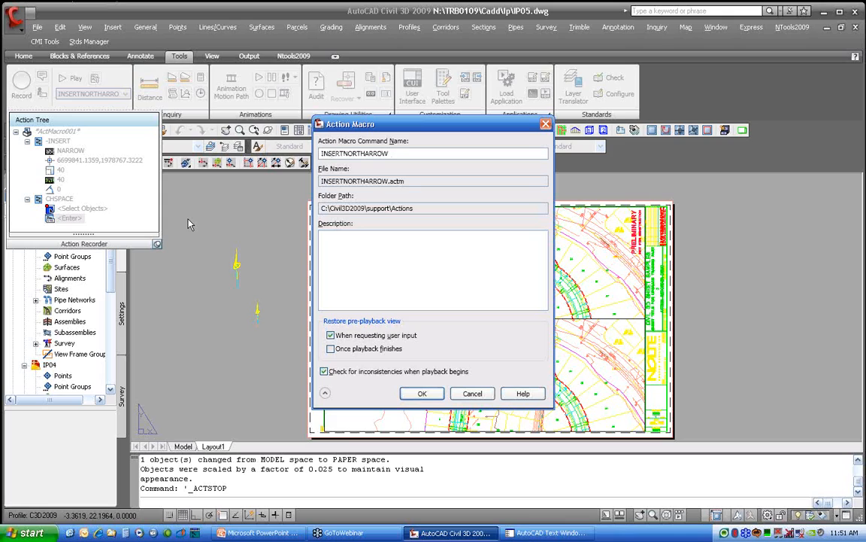
type("2")
key("Return")
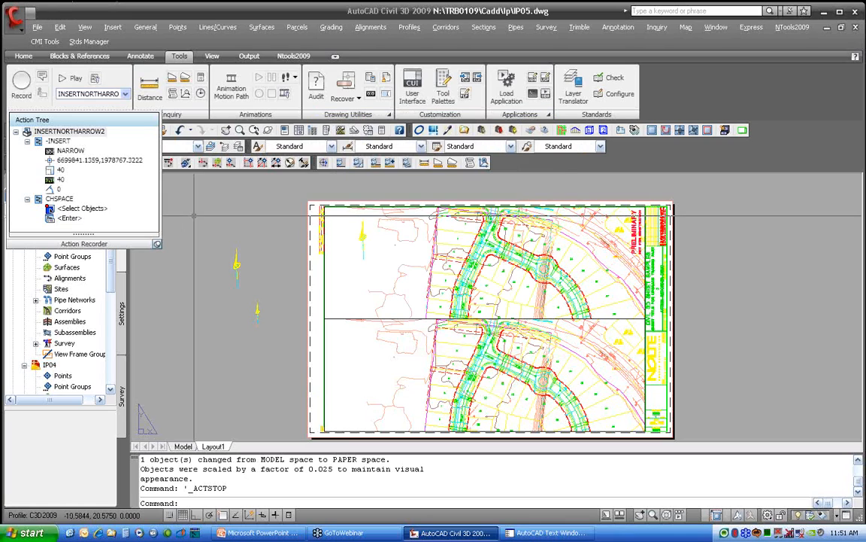
- Move the new north arrow by its insertion grip off the sheet, placing it above and to the right of the first arrow
left_click(363, 259)
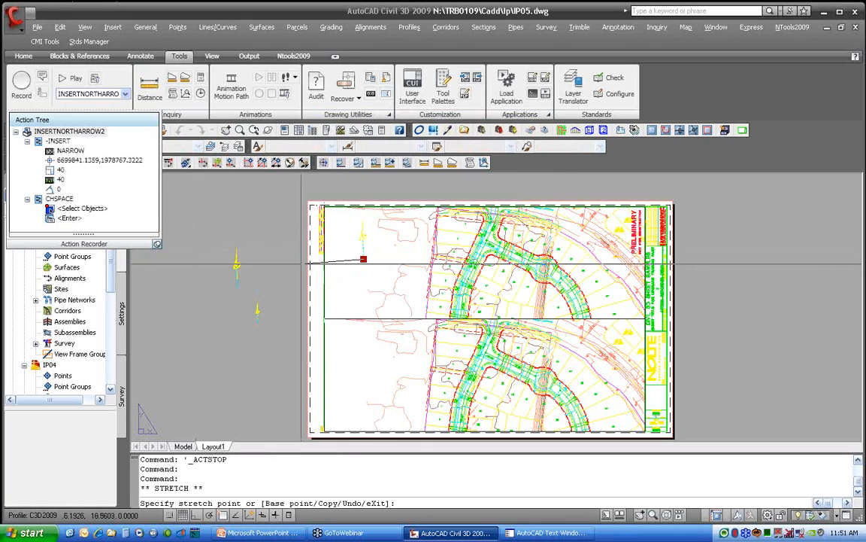
left_click(270, 254)
key("Escape")
left_click(358, 274)
key("Escape")
- Activate the upper viewport and play the INSERTNORTHARROW2 macro through to completion
double_click(354, 271)
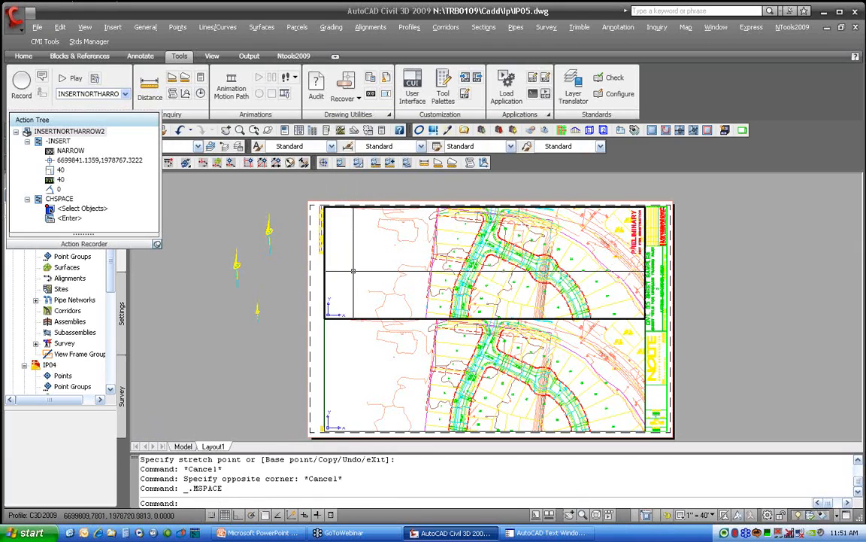
left_click(60, 79)
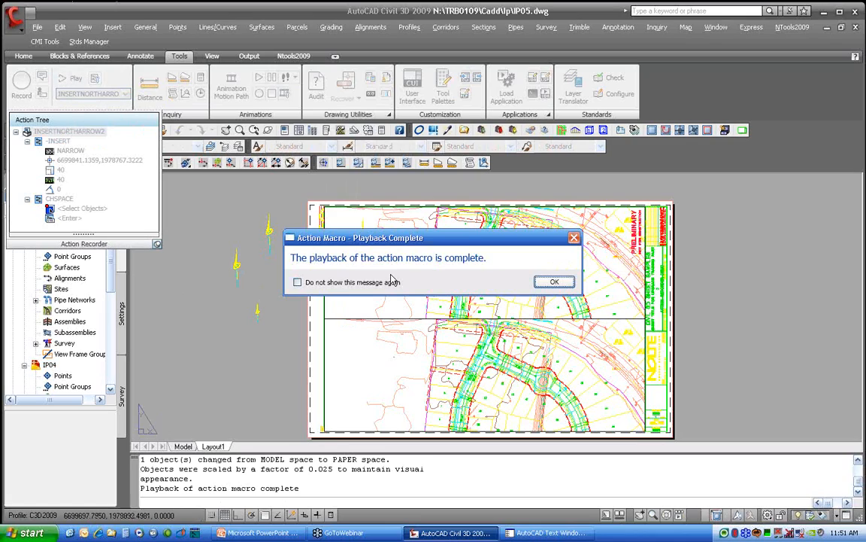
left_click(551, 283)
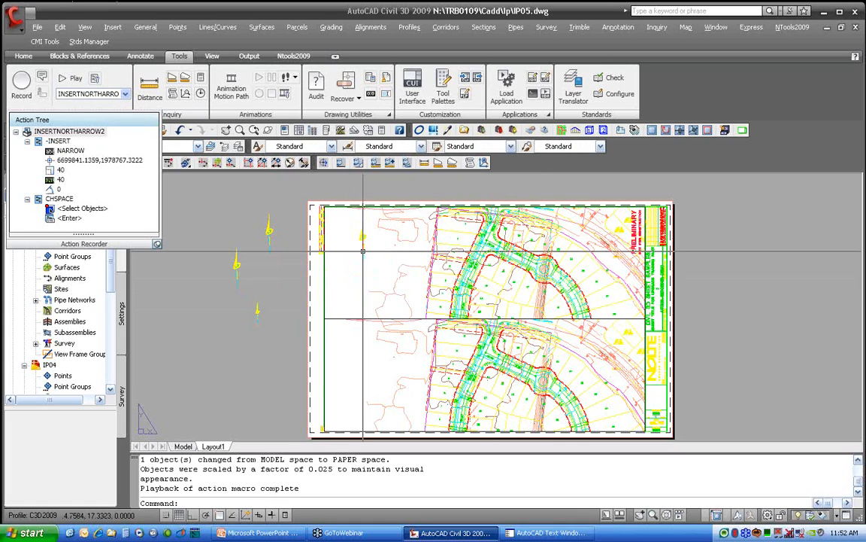
- Move the replayed north arrow by its insertion grip off the sheet, beside the other arrows, and clear the selection
left_click(363, 252)
left_click(364, 258)
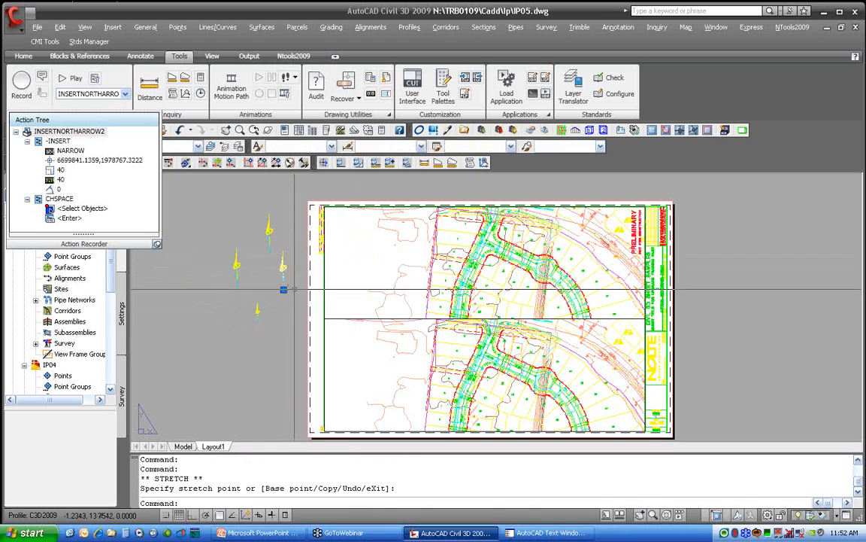
key("Escape")
key("Escape")
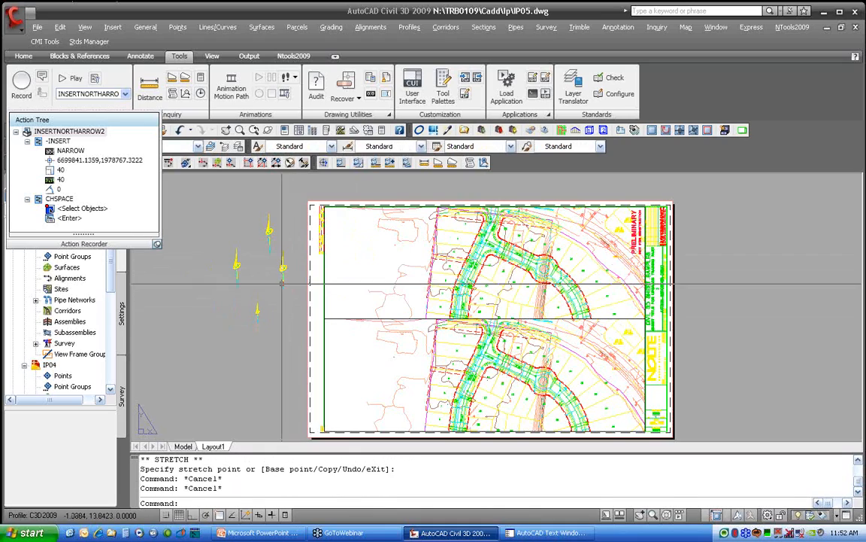
- Change both the X and Y scale values recorded in the INSERTNORTHARROW2 macro to 20
left_click(60, 170)
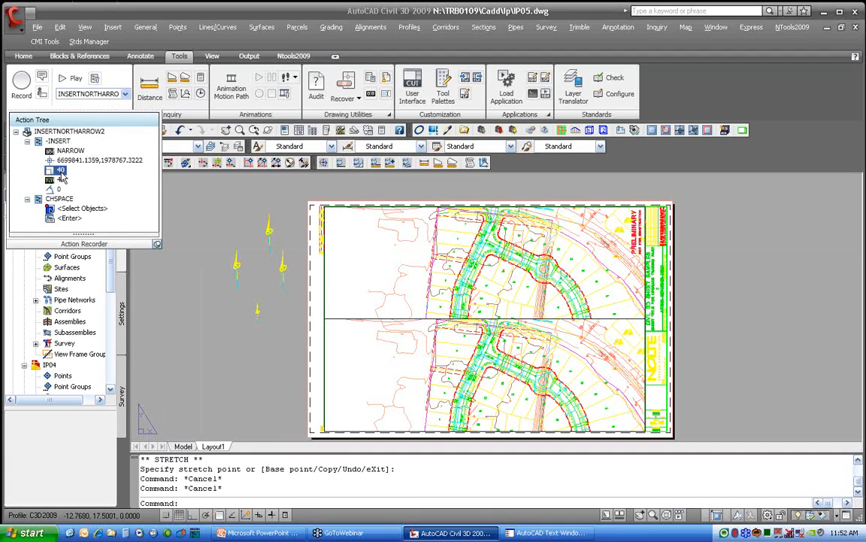
left_click(60, 172)
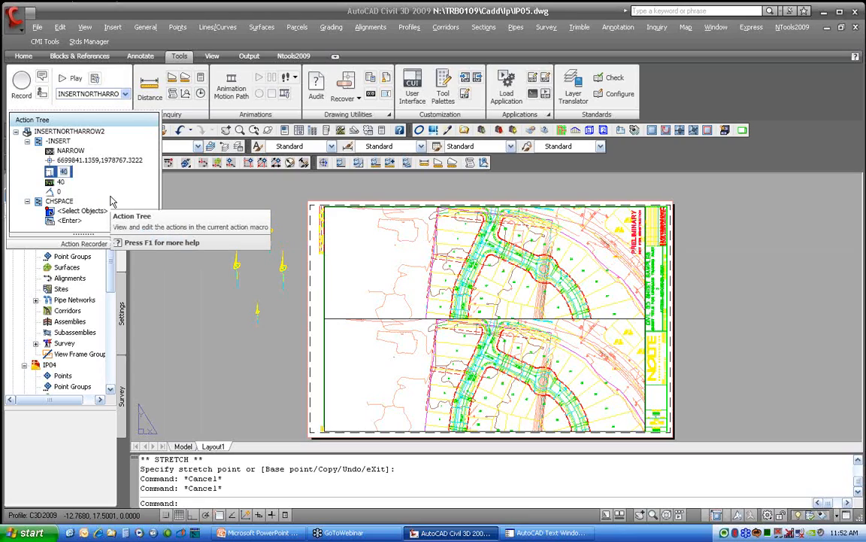
type("20")
left_click(63, 185)
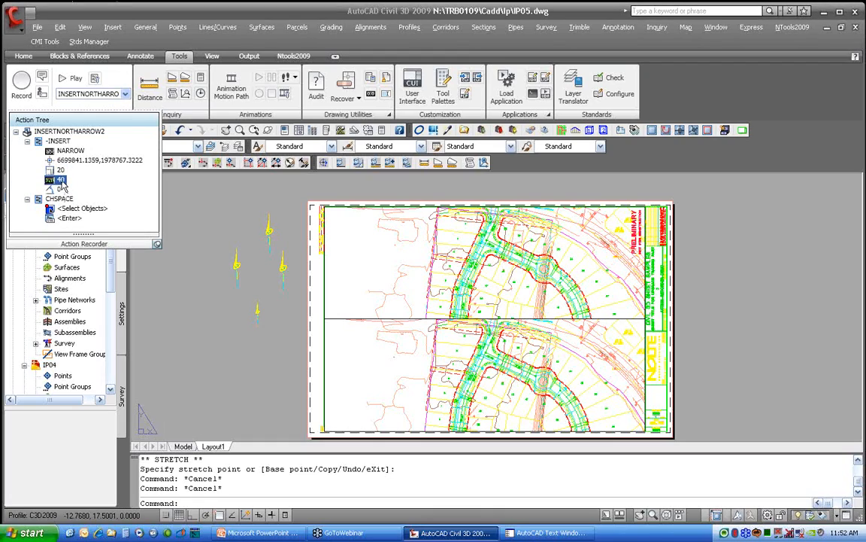
left_click(61, 185)
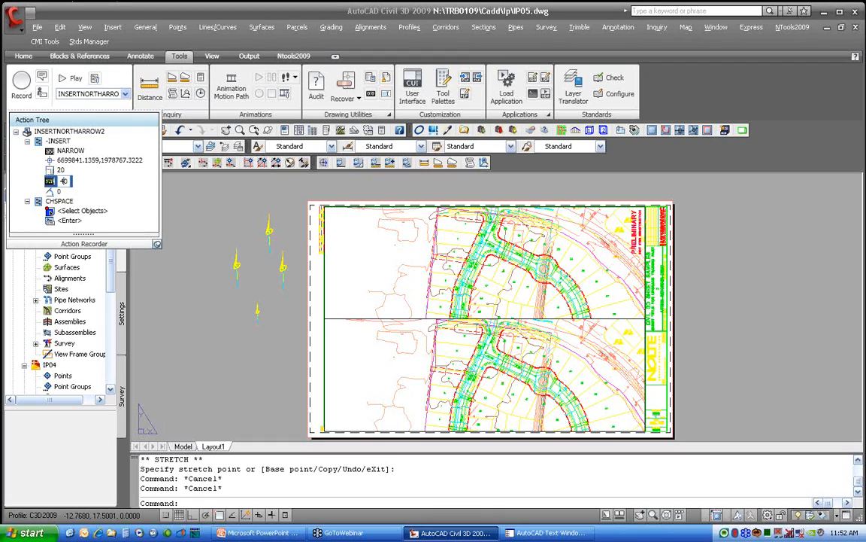
type("20")
key("Return")
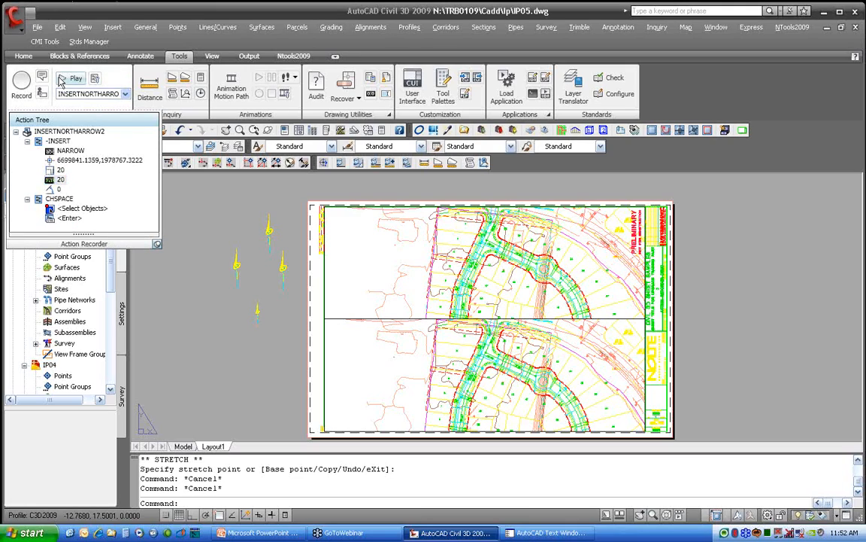
- Activate the upper viewport and replay the edited INSERTNORTHARROW2 macro to insert a north arrow at scale 20
double_click(340, 244)
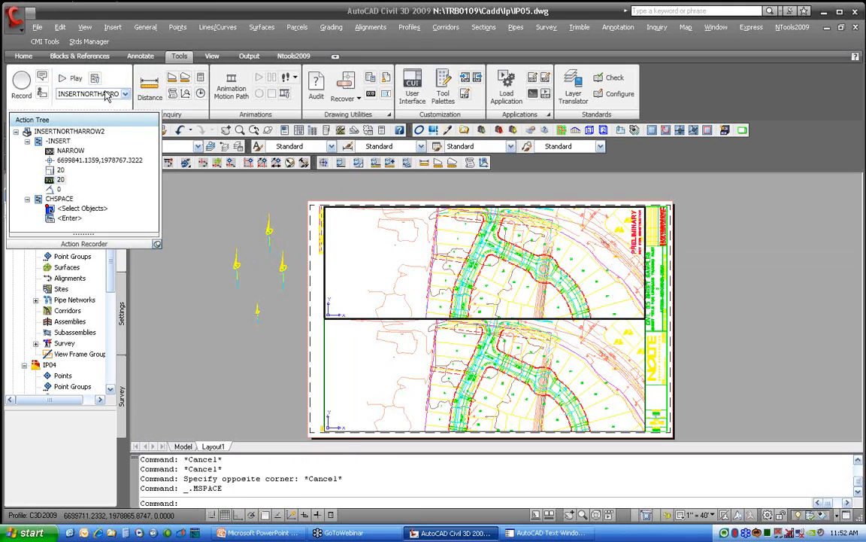
left_click(61, 79)
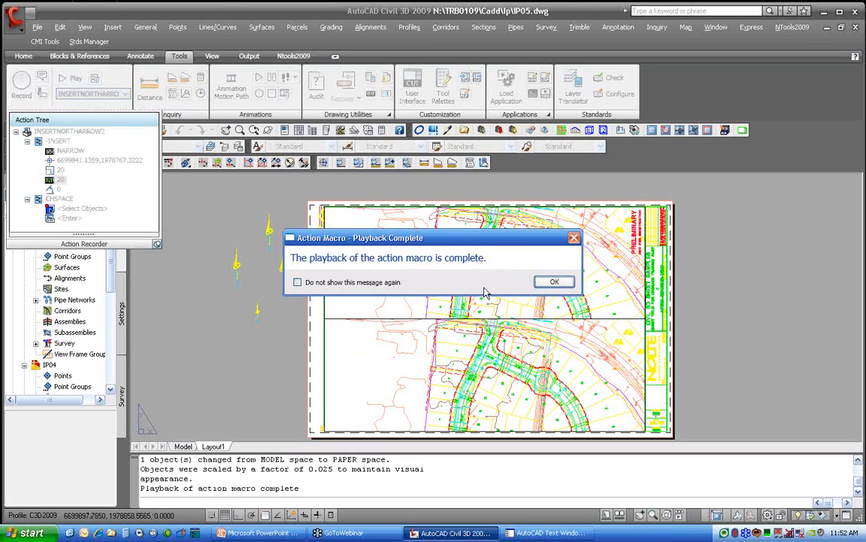
left_click(552, 280)
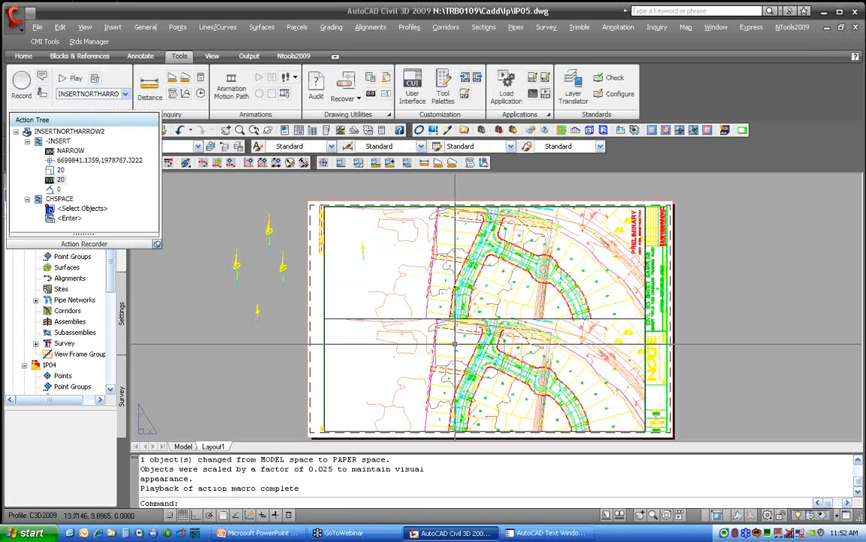
- Set the macro's recorded insertion point to request user input, and activate the upper viewport
left_click(113, 161)
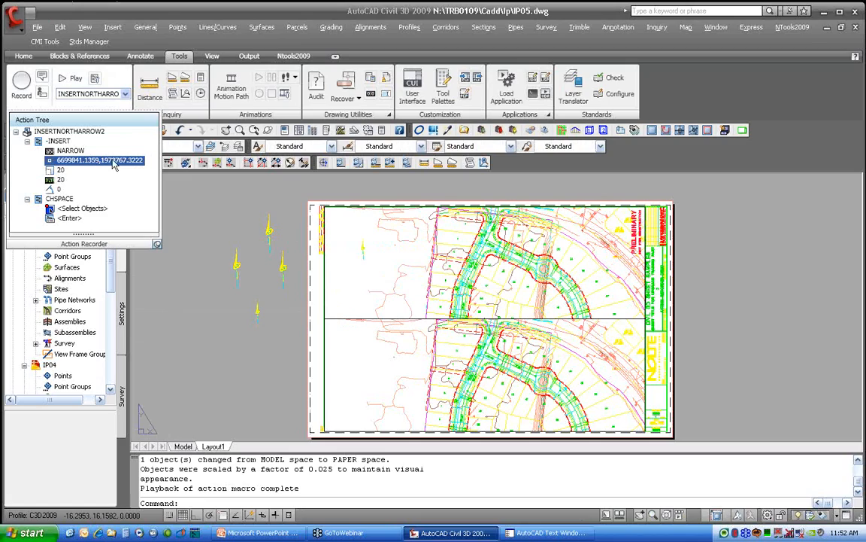
right_click(101, 162)
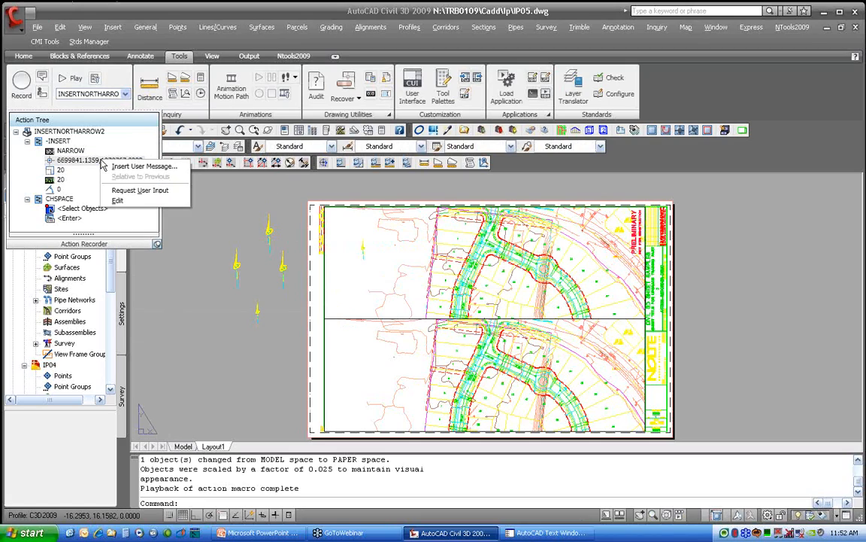
left_click(137, 192)
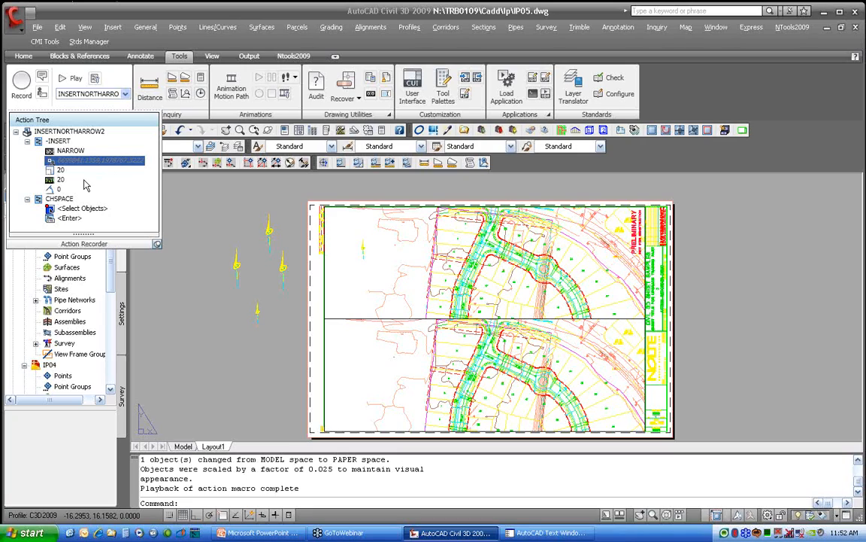
double_click(391, 267)
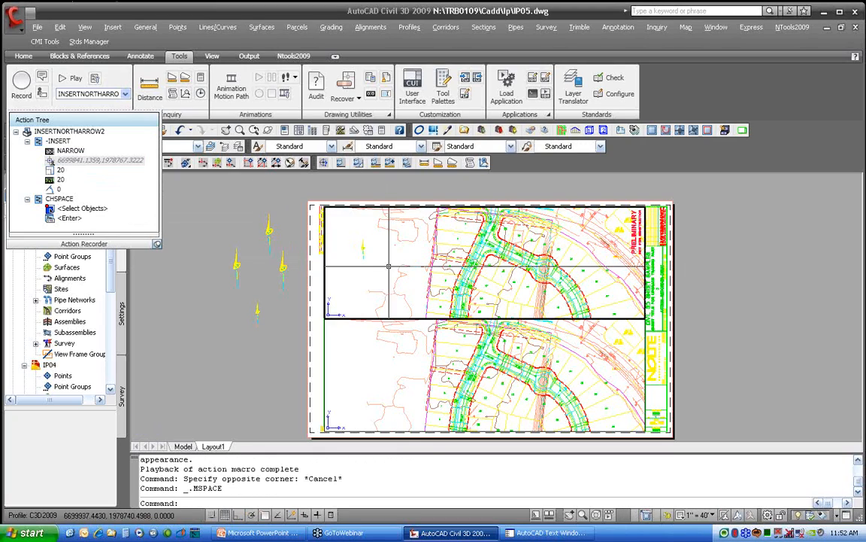
- Replay the INSERTNORTHARROW2 macro and pick an insertion point in the upper viewport's blank area beside the existing north arrow
left_click(68, 80)
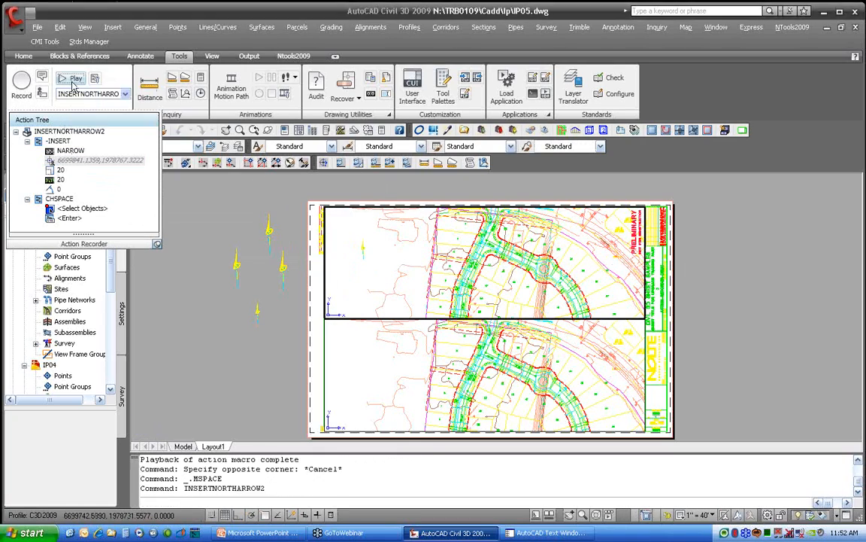
left_click(350, 256)
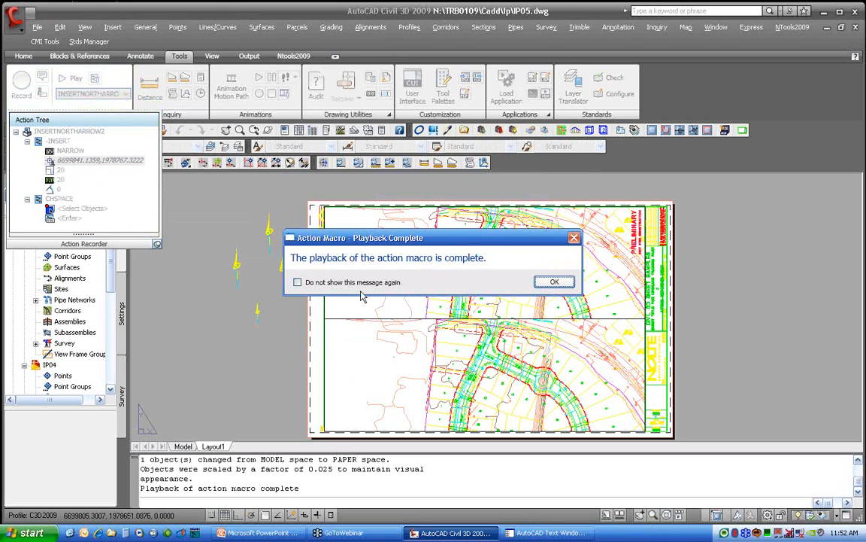
left_click(555, 282)
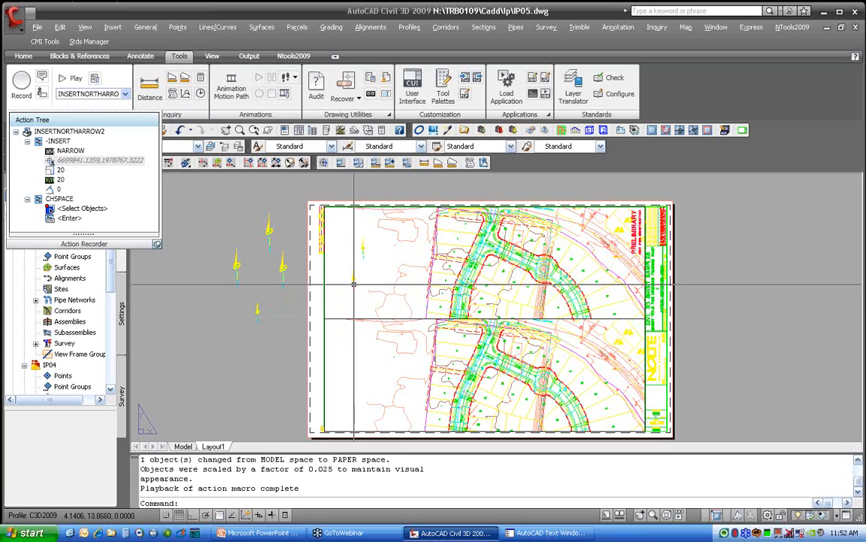
key("Escape")
key("Escape")
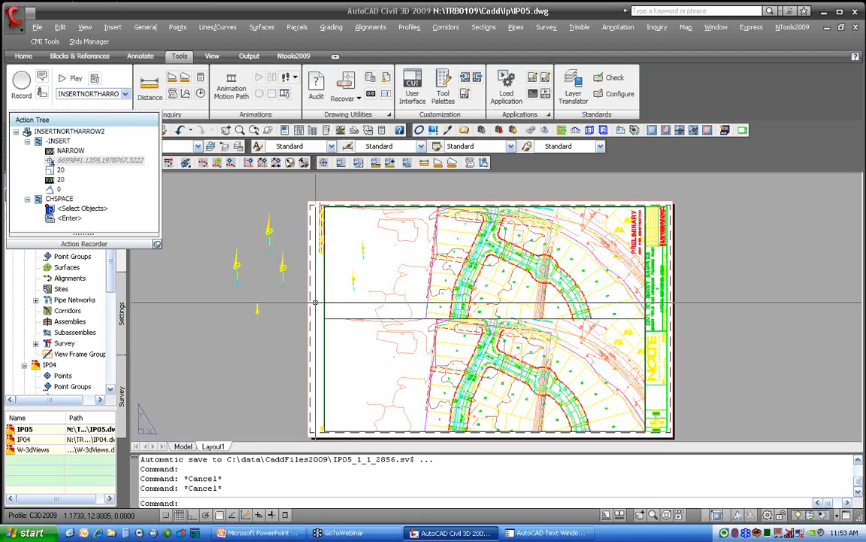
- Erase all the north arrows inside and beside the IP05 sheet
left_click(211, 204)
left_click(380, 336)
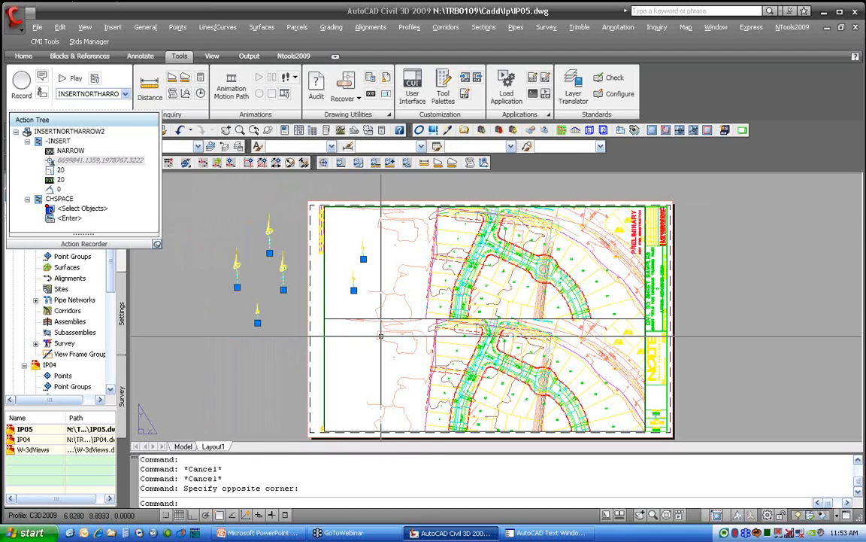
type("e")
key("Return")
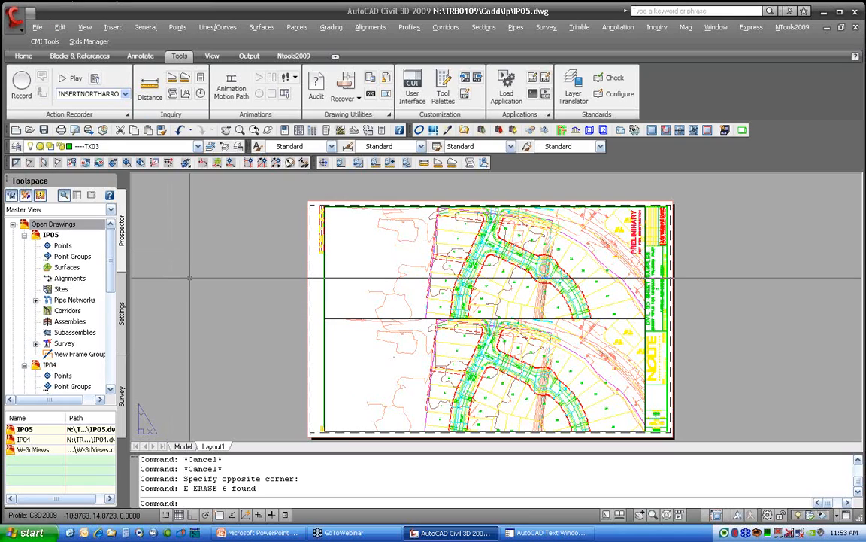
- Switch to the IP04 drawing, show its whole sheet, and check the scales of the main and detail viewports
right_click(53, 367)
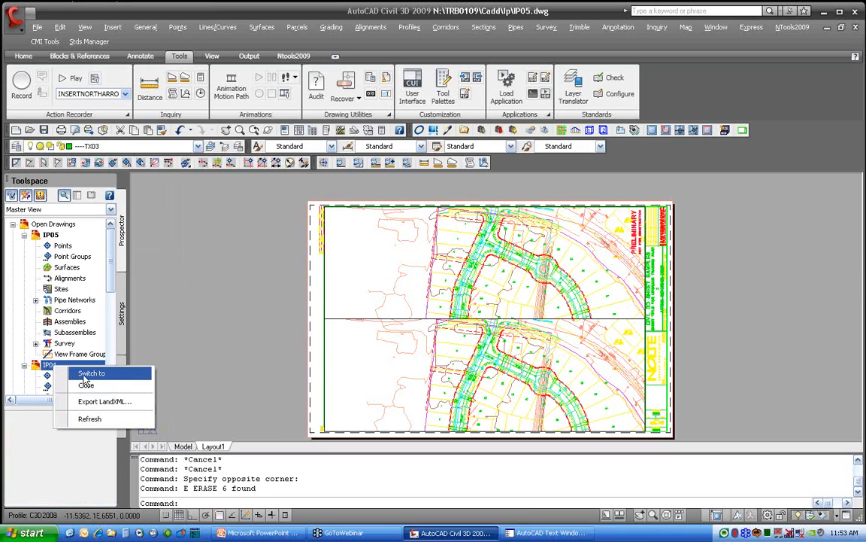
left_click(91, 373)
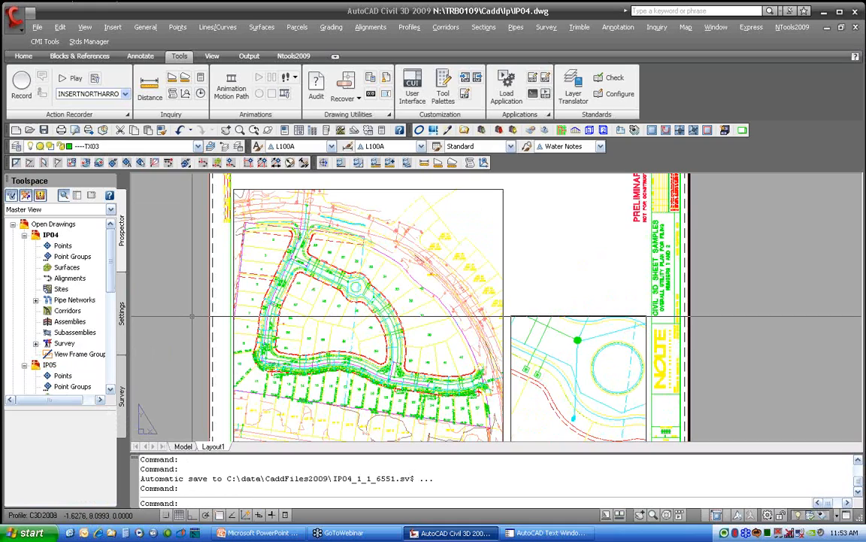
middle_click(192, 315)
middle_click(192, 315)
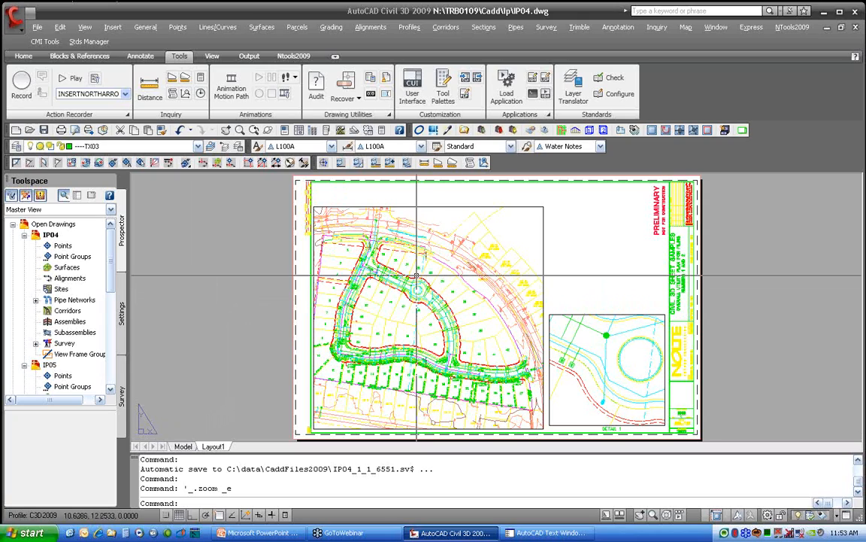
double_click(447, 271)
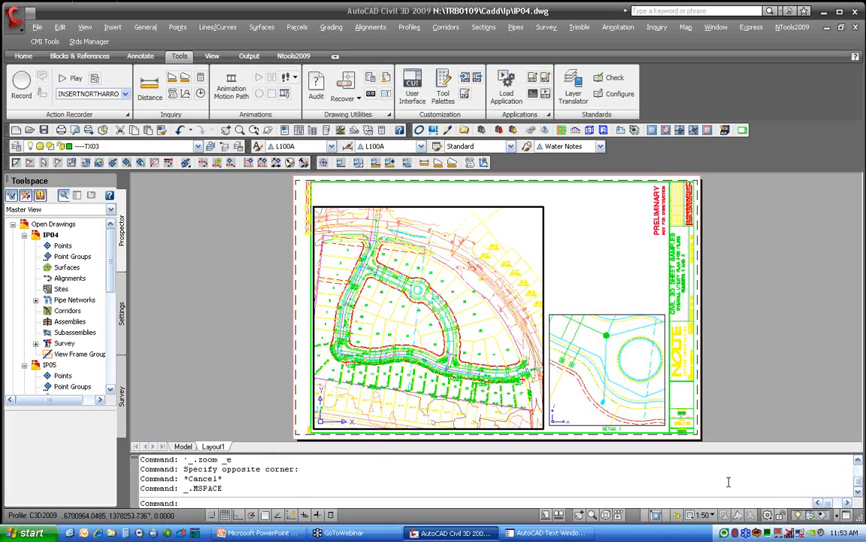
left_click(622, 382)
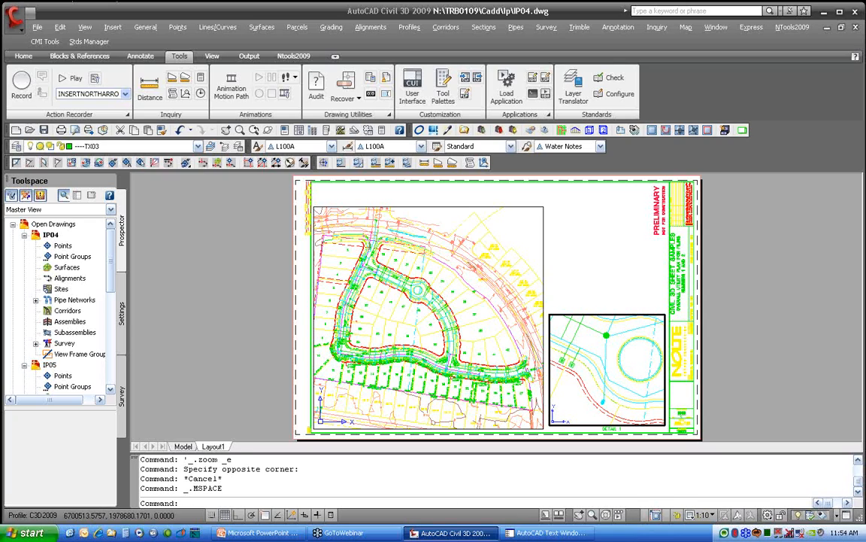
- Go to IP04's model space and get a closer view of the streets around the roundabout
left_click(182, 446)
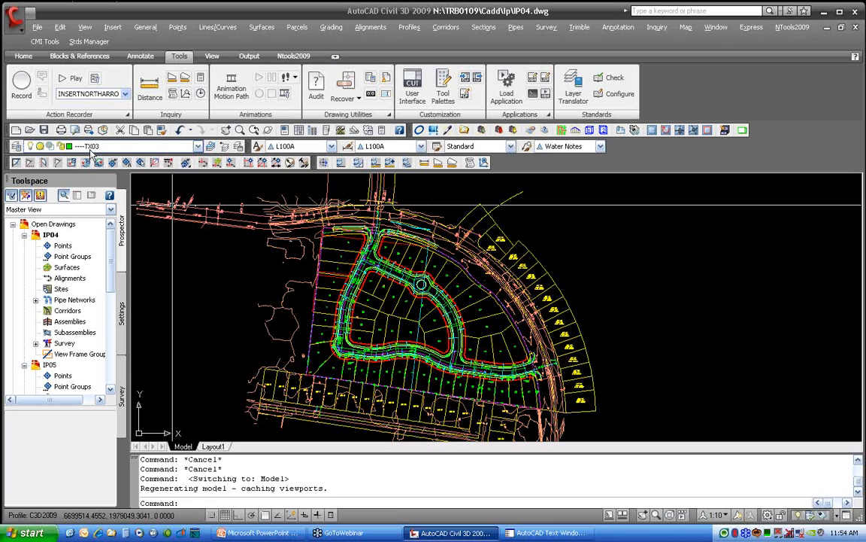
scroll(407, 278, "up", 5)
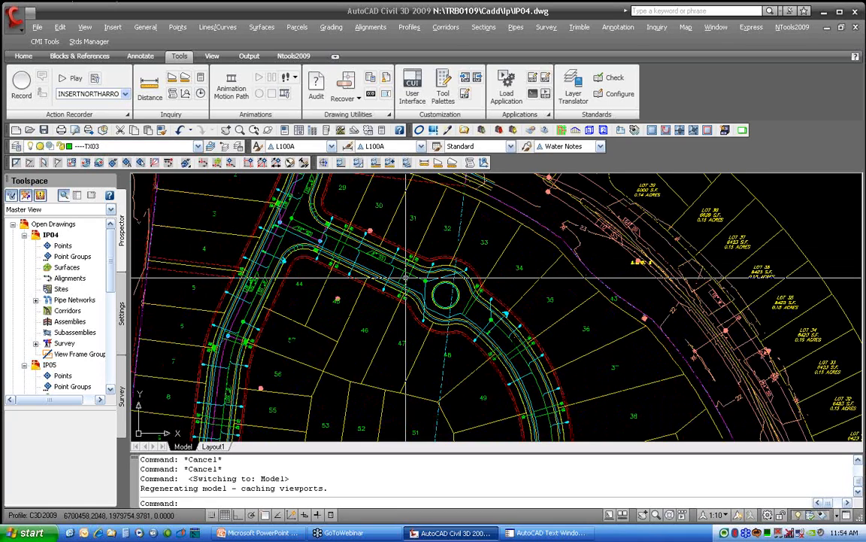
scroll(406, 278, "up", 2)
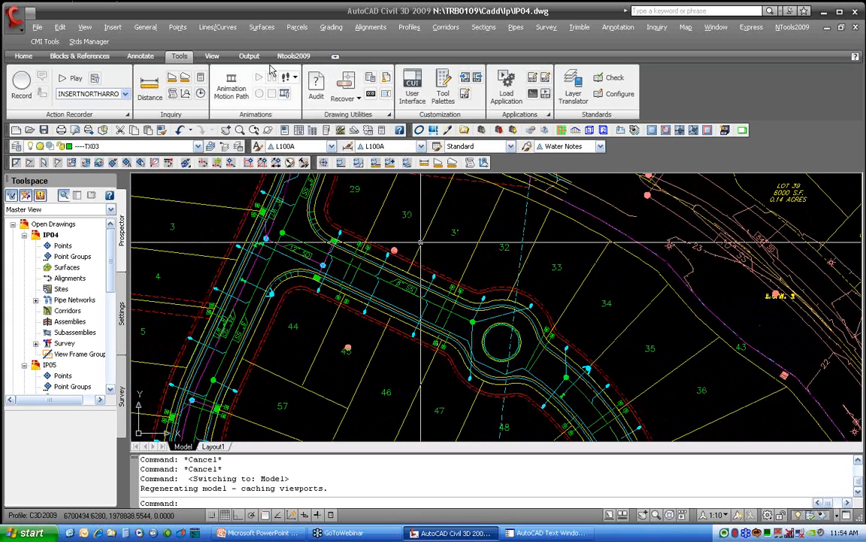
- Compare the size settings of text styles L100 and L100A, and make the annotative L100A style current
left_click(142, 57)
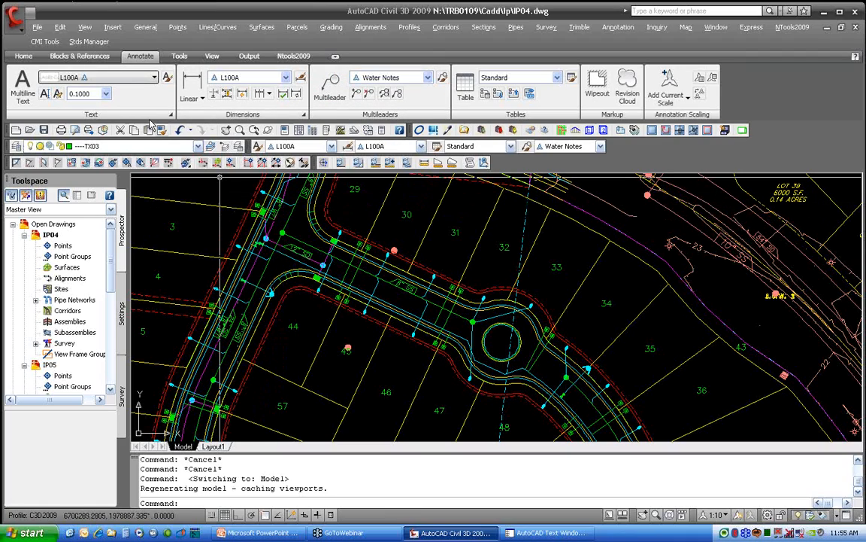
left_click(169, 79)
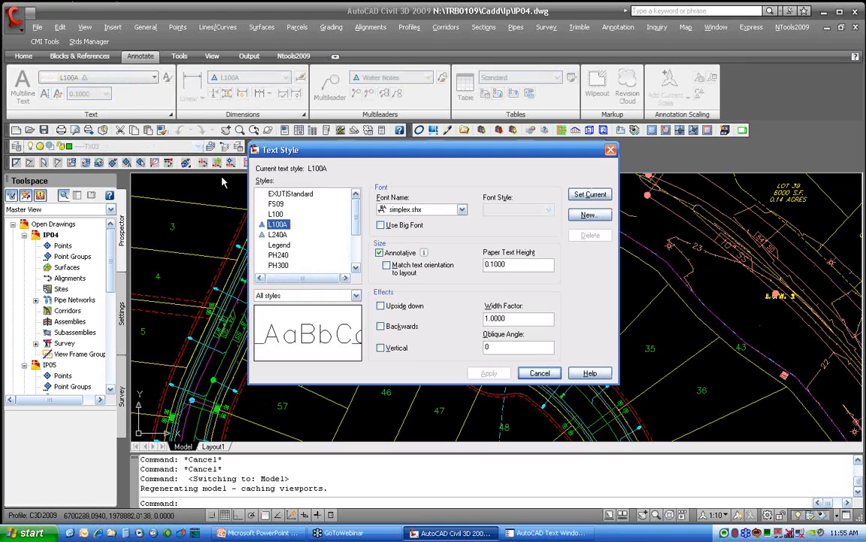
left_click(277, 215)
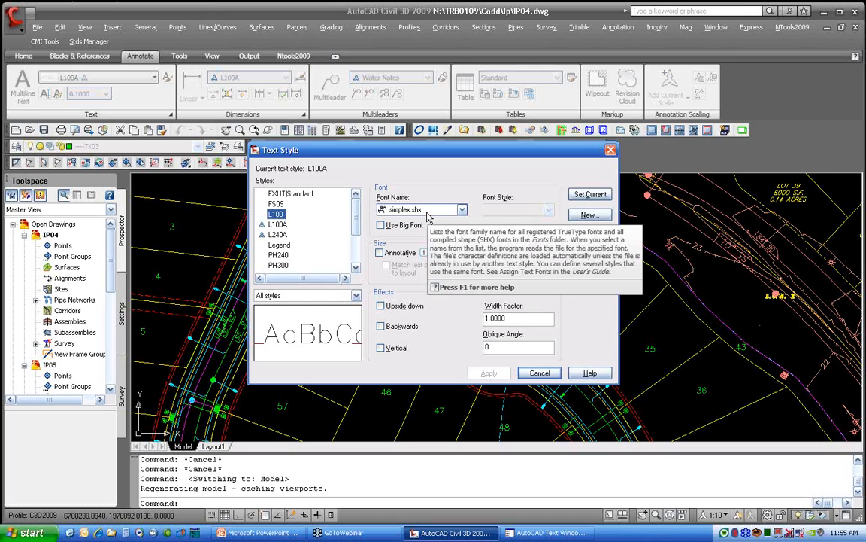
double_click(498, 264)
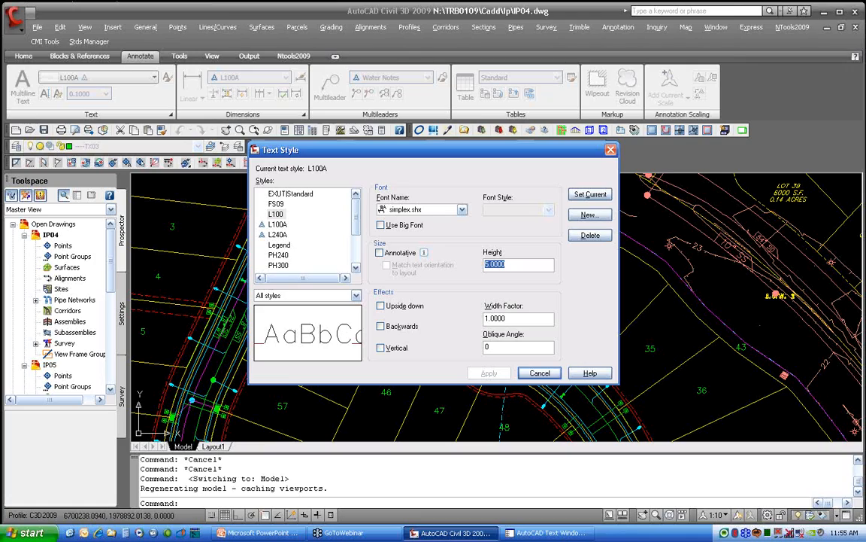
left_click(282, 229)
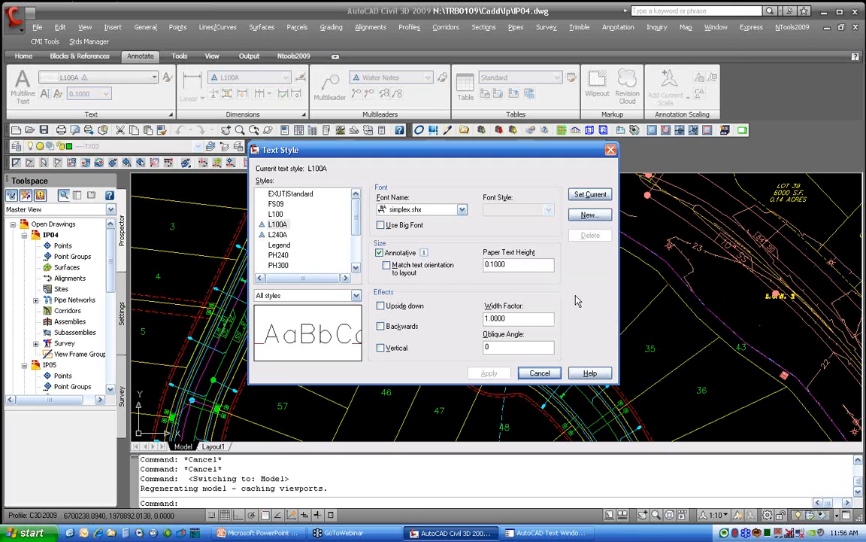
left_click(583, 197)
left_click(538, 373)
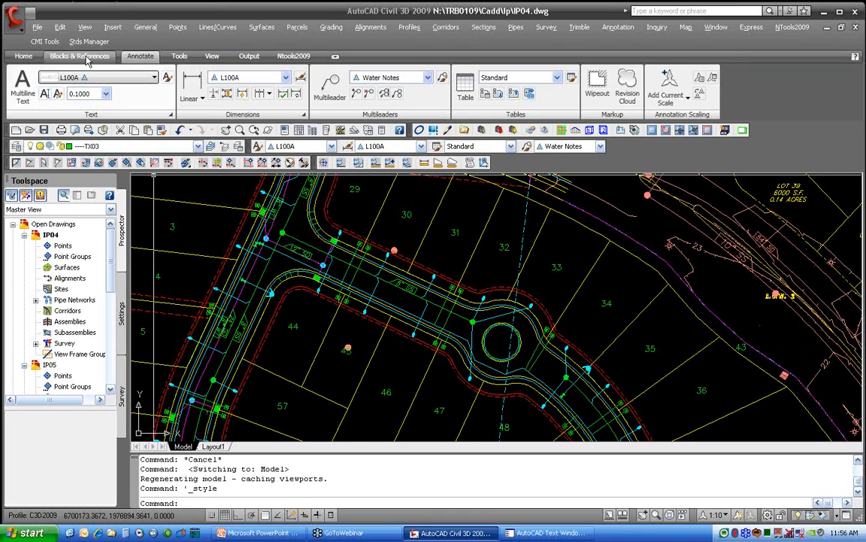
- Examine the L100A dimension style's text style, baseline spacing, arrow size and annotative scaling option
left_click(251, 83)
left_click(229, 97)
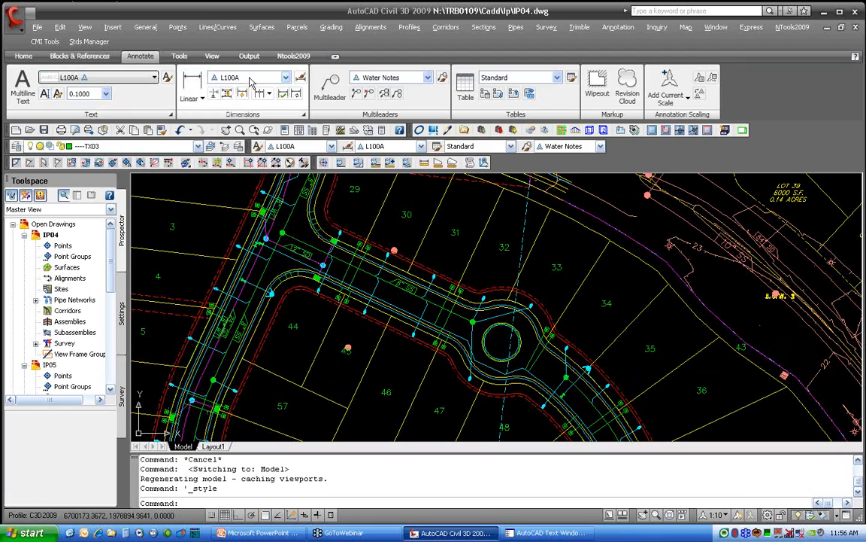
left_click(300, 81)
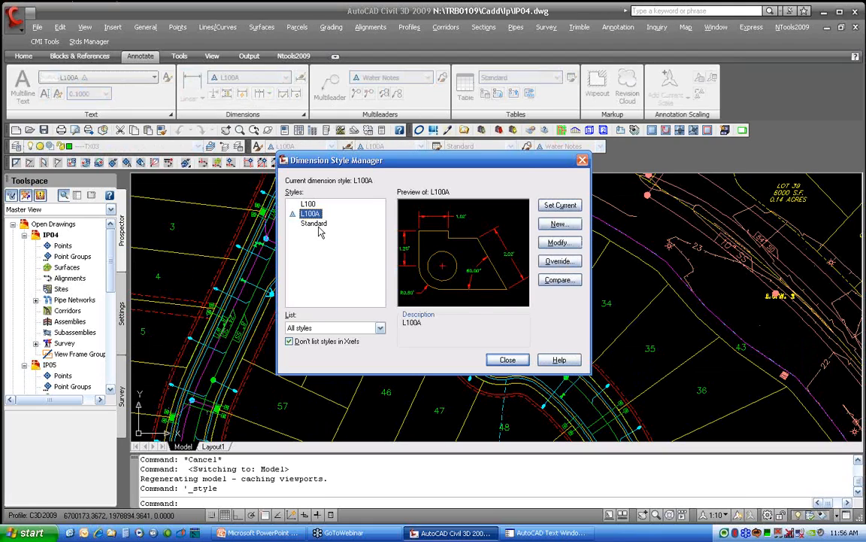
left_click(576, 244)
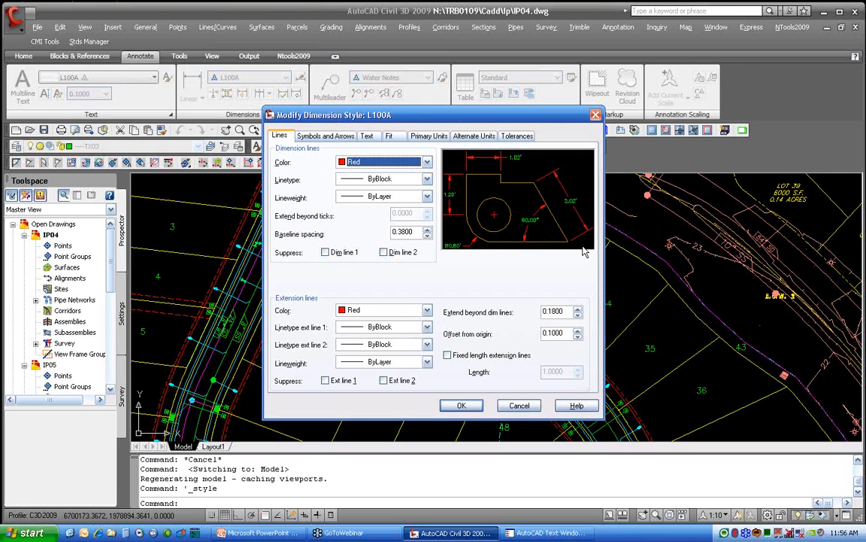
left_click(367, 136)
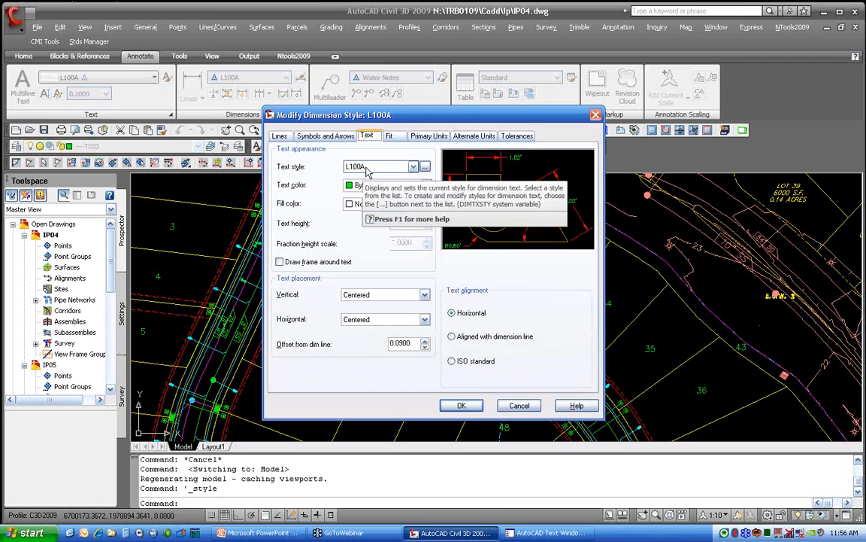
left_click(390, 138)
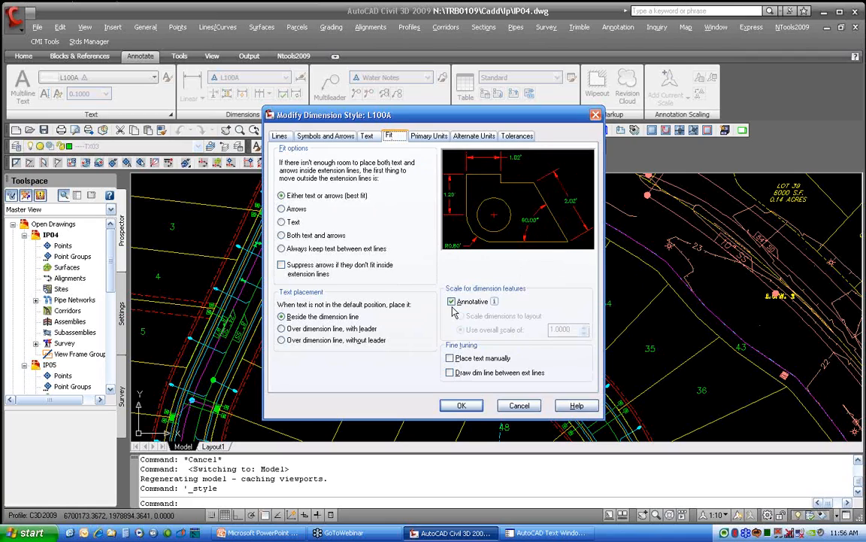
left_click(279, 136)
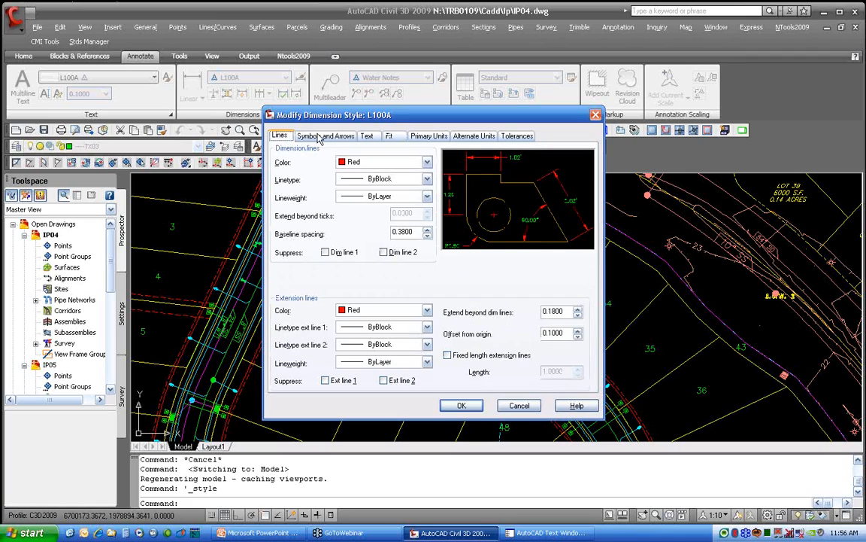
double_click(399, 231)
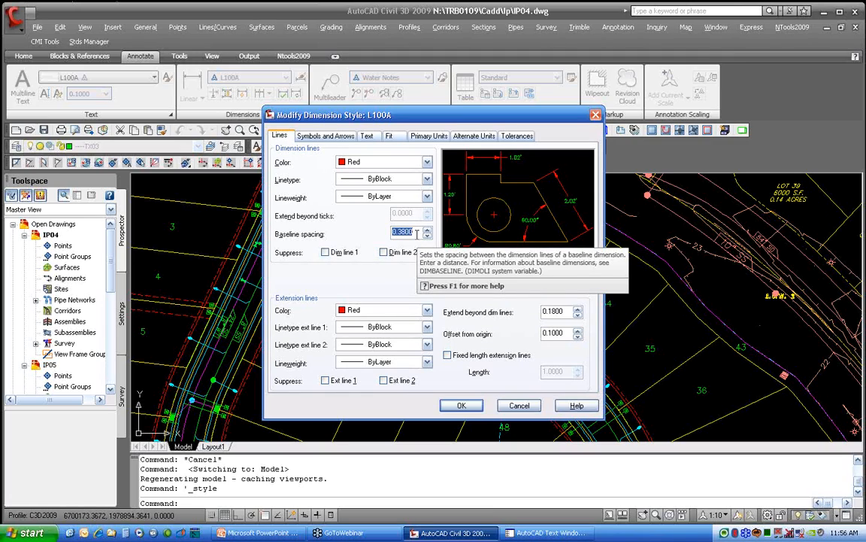
left_click(326, 138)
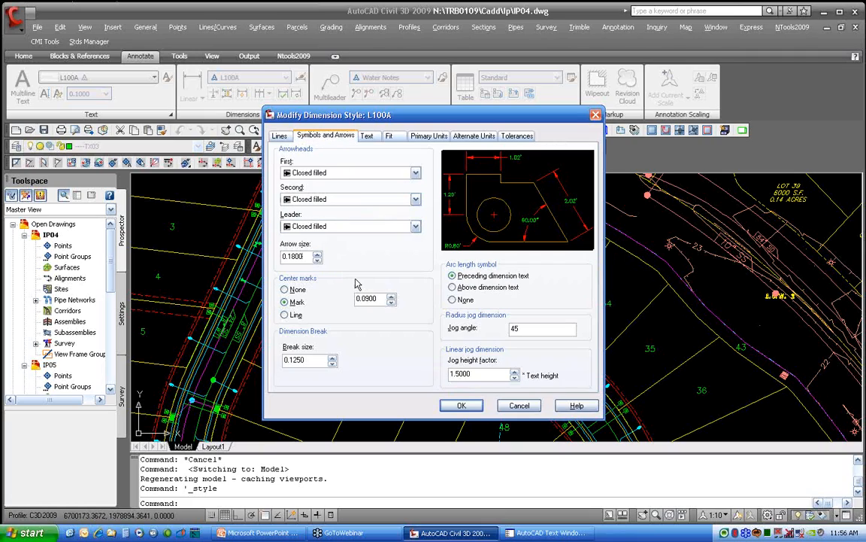
left_click(390, 137)
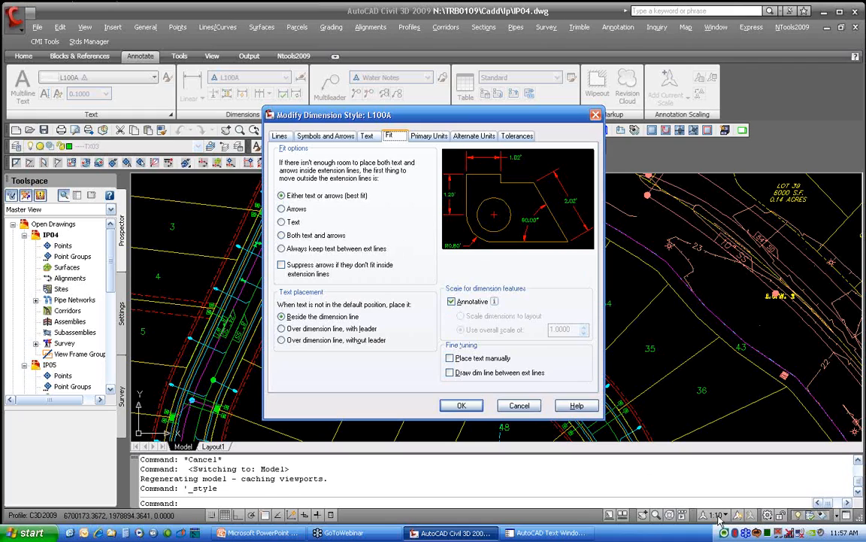
left_click(462, 405)
left_click(505, 360)
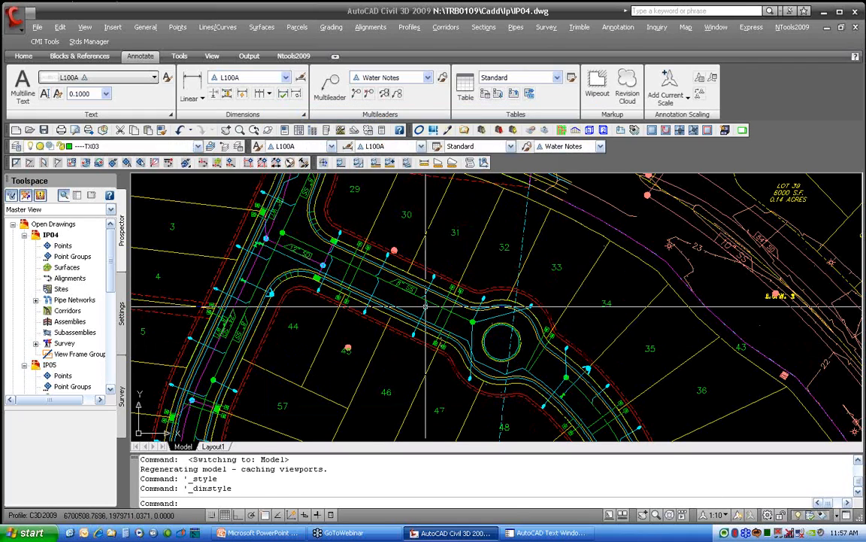
- Set the model space annotation scale to 1:50 for annotating the roundabout area
mouse_move(685, 330)
middle_mouse_down()
mouse_move(460, 244)
mouse_move(607, 303)
middle_mouse_up()
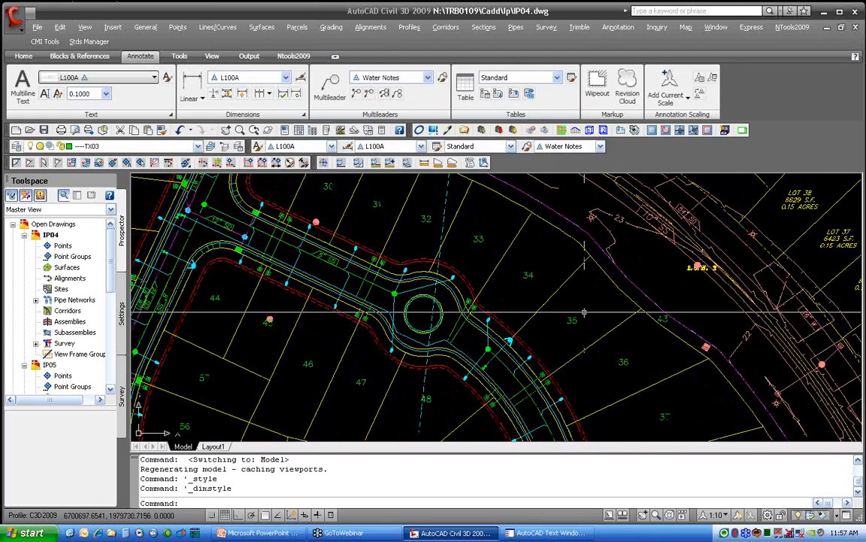
scroll(435, 309, "up", 4)
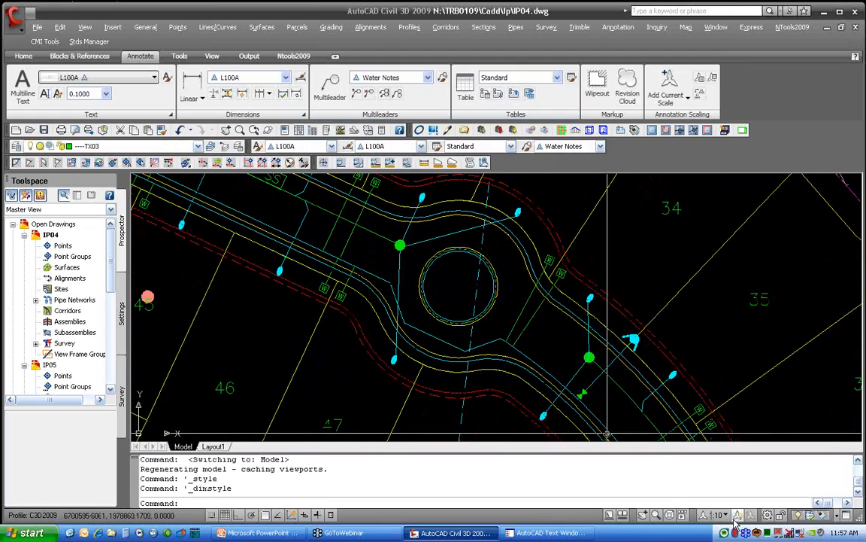
left_click(716, 515)
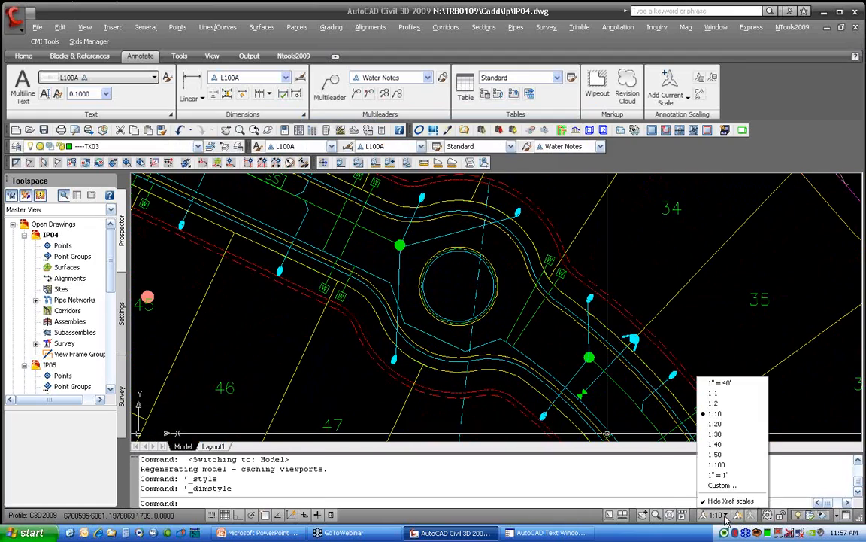
left_click(727, 455)
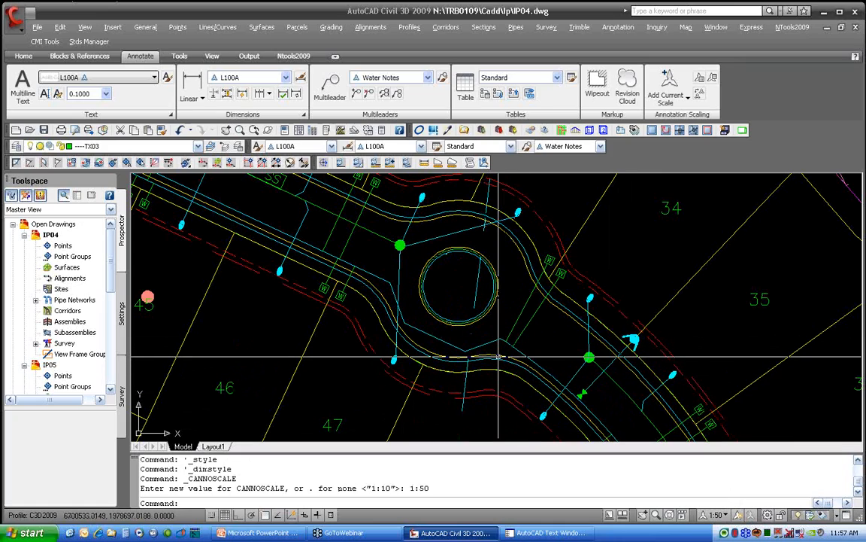
mouse_move(498, 358)
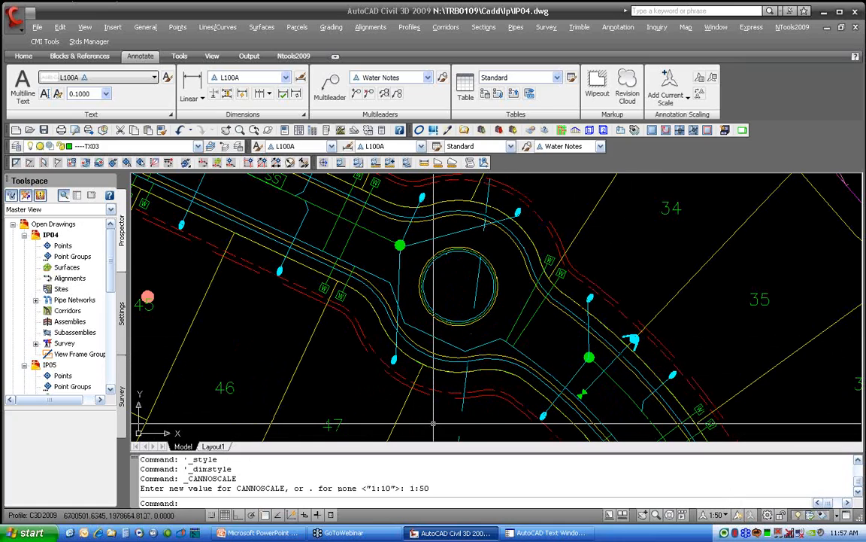
- Check the MSLTSCALE and LTSCALE linetype scaling variables, keeping their existing values
type("MSLTSCALE")
key("Return")
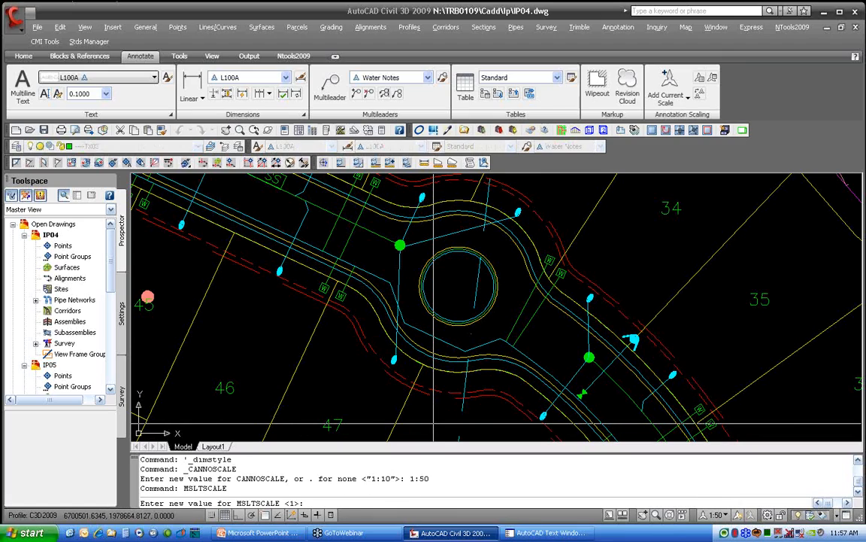
key("Return")
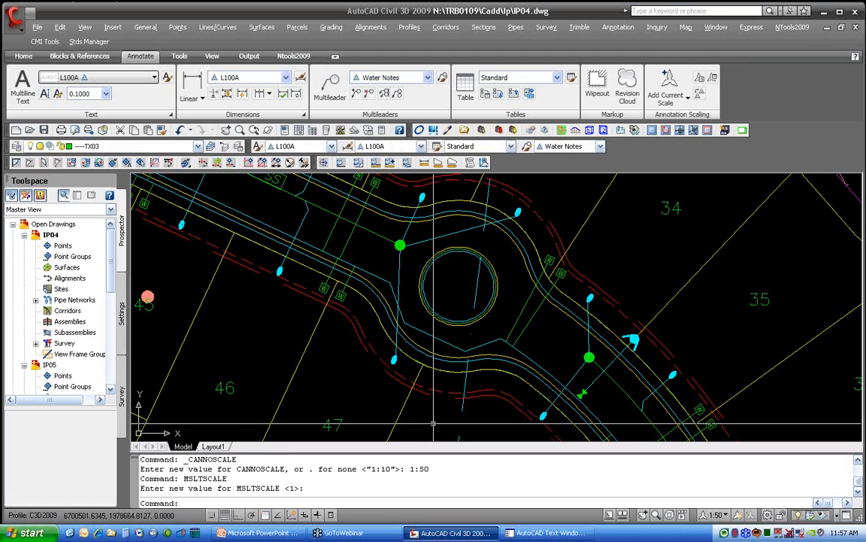
type("LS")
type("SCAL")
type("E")
key("Return")
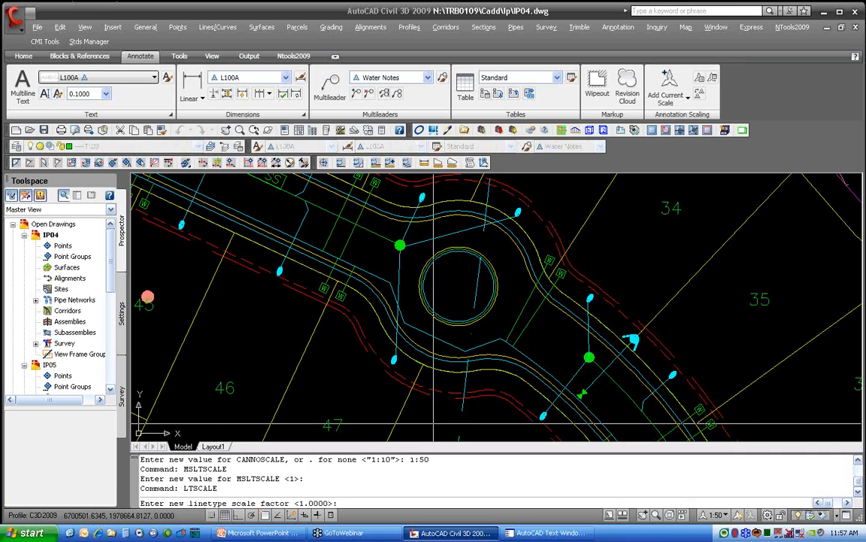
key("Return")
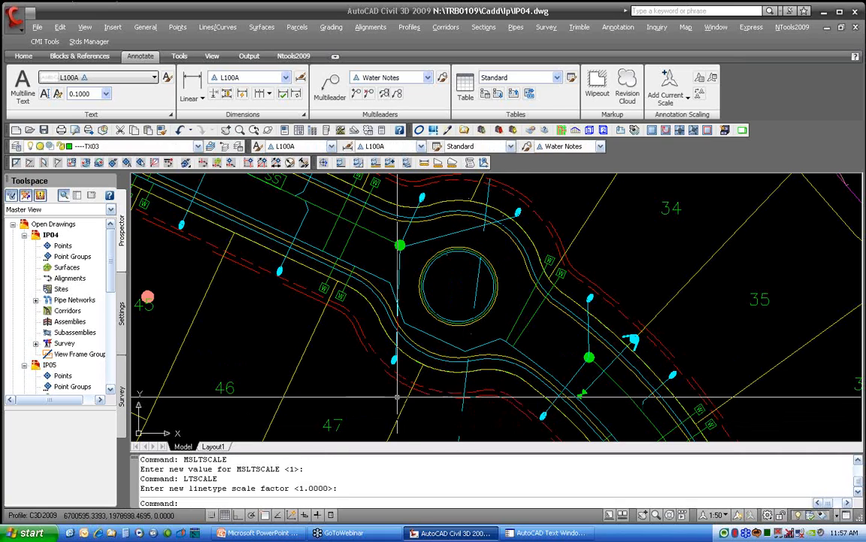
- Switch the model space annotation scale to 1:10 and return it to 1:50 to compare the linetype display
left_click(723, 516)
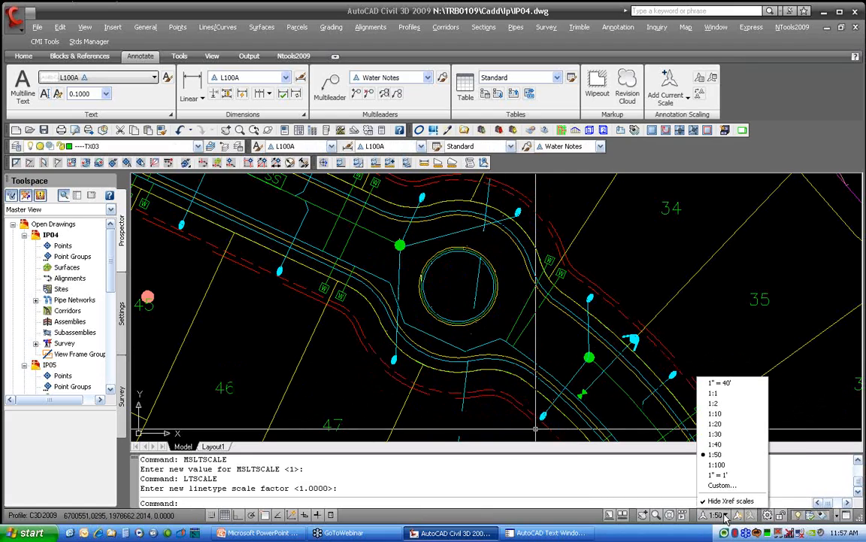
left_click(712, 413)
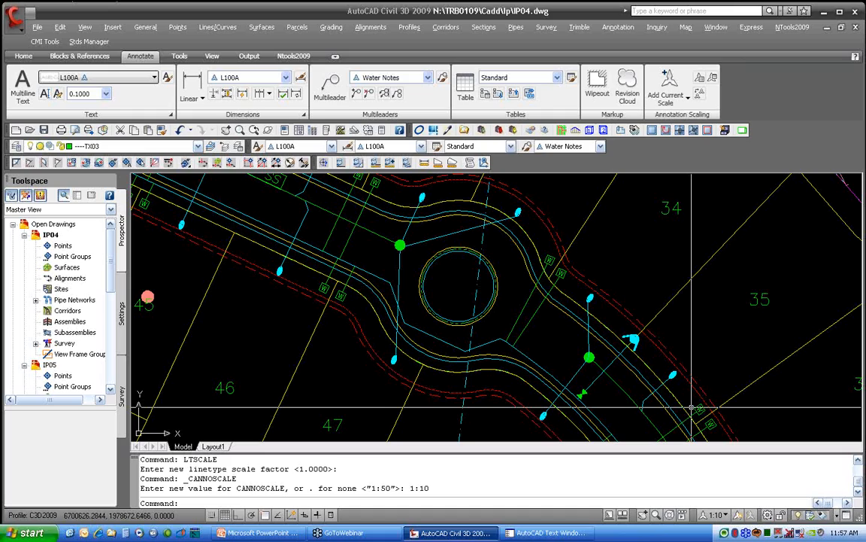
left_click(716, 515)
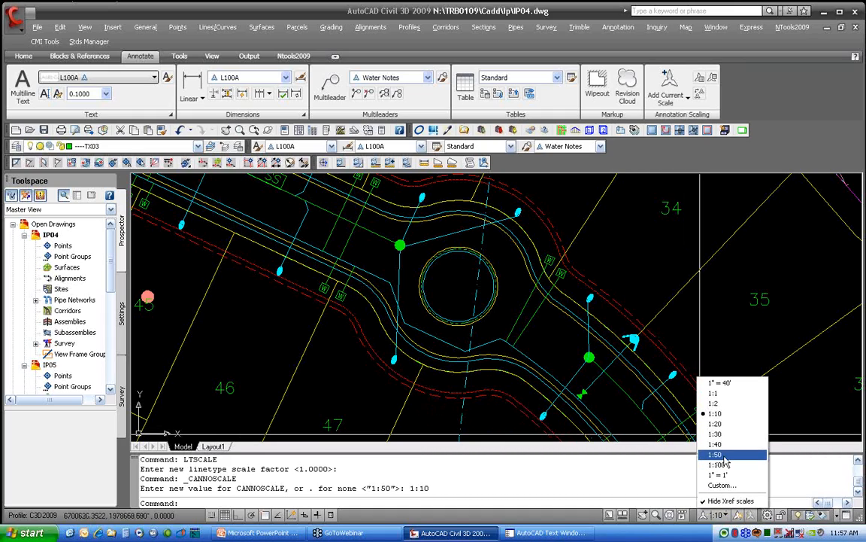
left_click(720, 455)
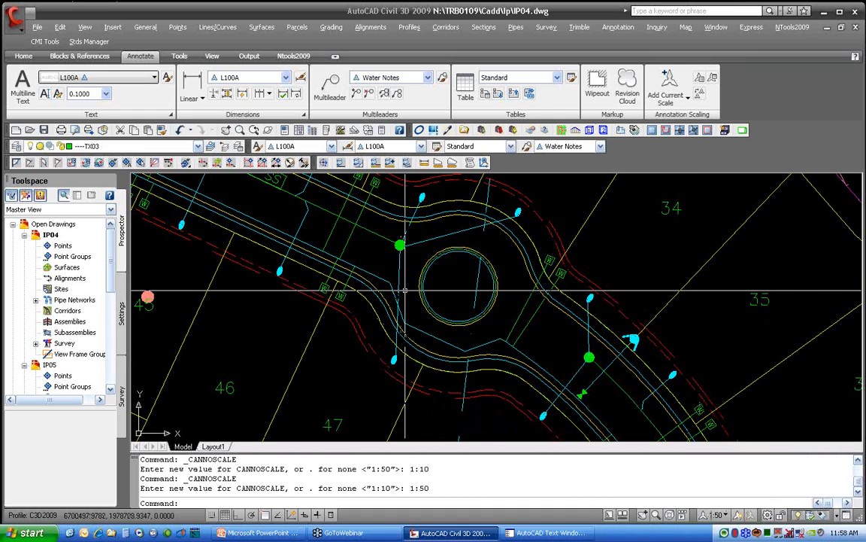
- Create L100A multiline text reading "SEE DETAIL TO RIGHT" in a text box drawn around the roundabout
type("MT")
key("Return")
left_click(406, 239)
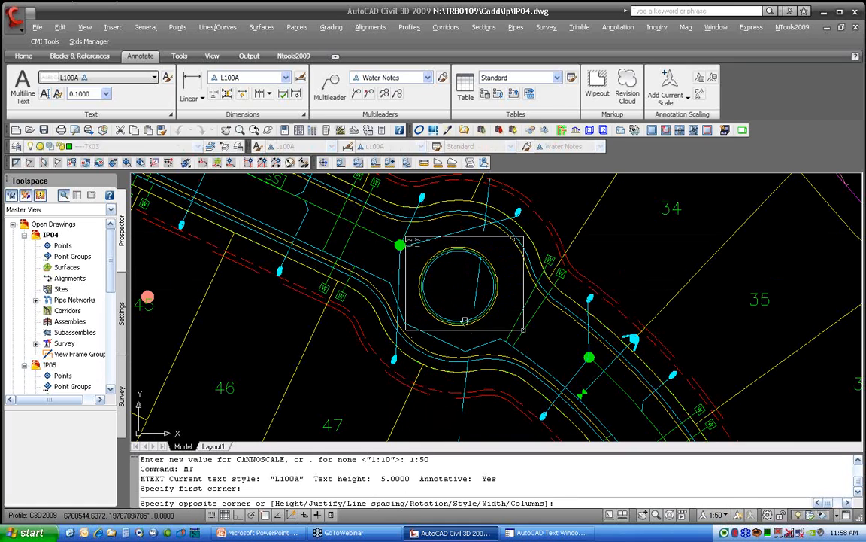
left_click(525, 329)
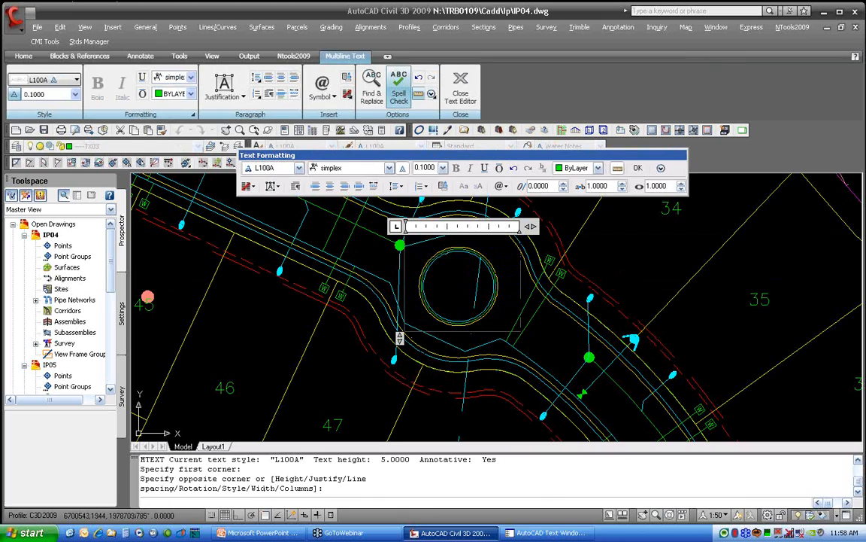
type("SEE DETAIL")
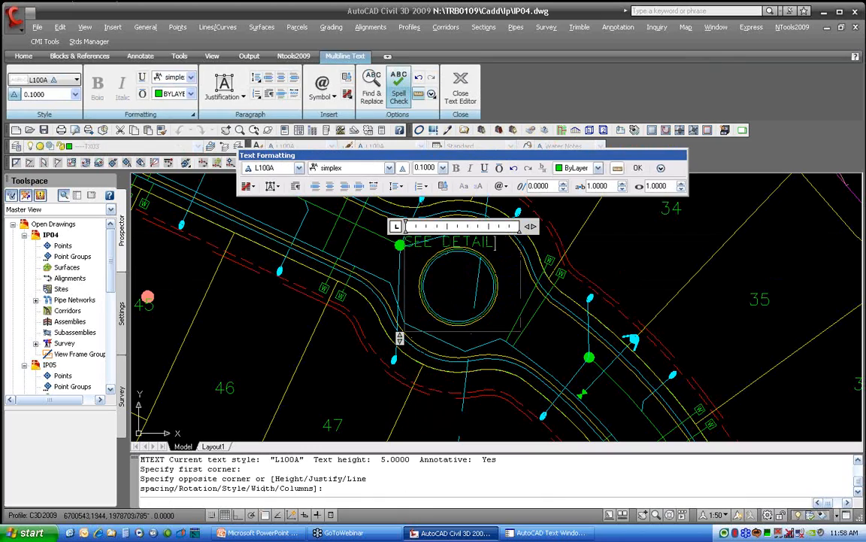
type(" TO RIGHT")
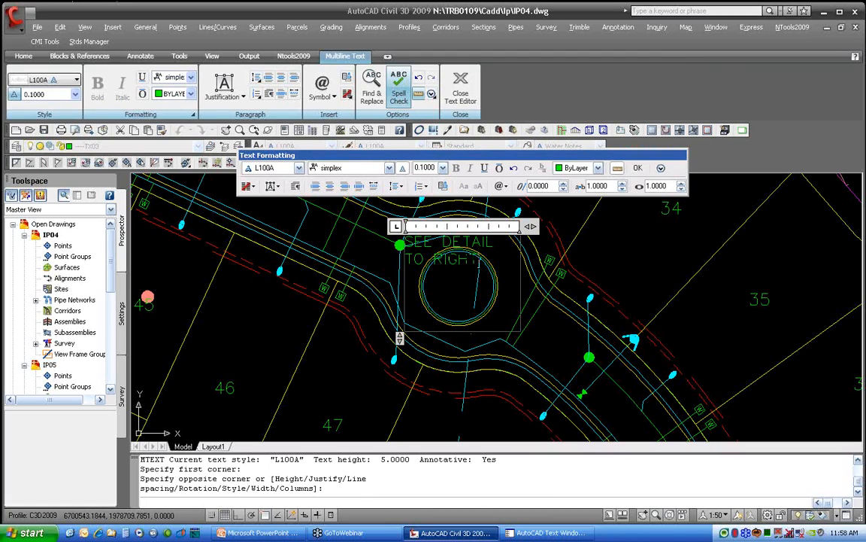
- Give the roundabout note a background mask that uses the drawing background color, and finish the text
left_click(661, 168)
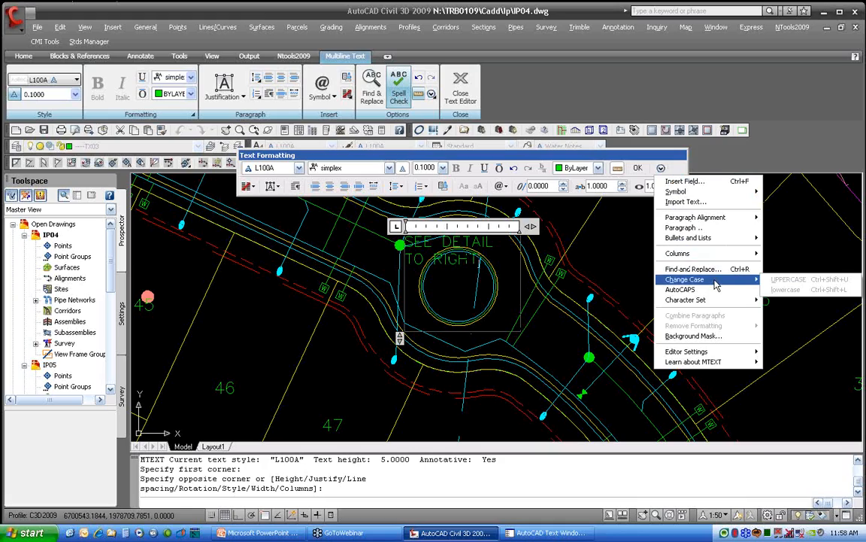
left_click(684, 336)
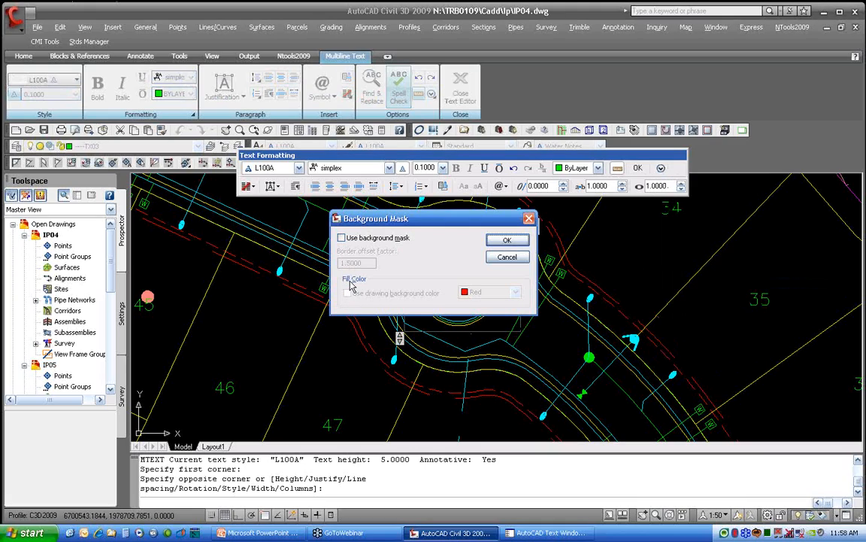
left_click(341, 238)
left_click(347, 294)
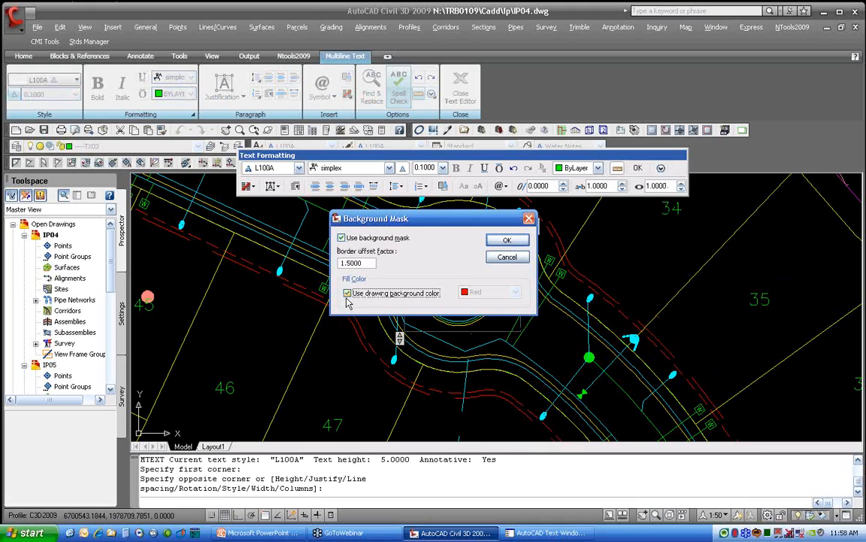
left_click(508, 239)
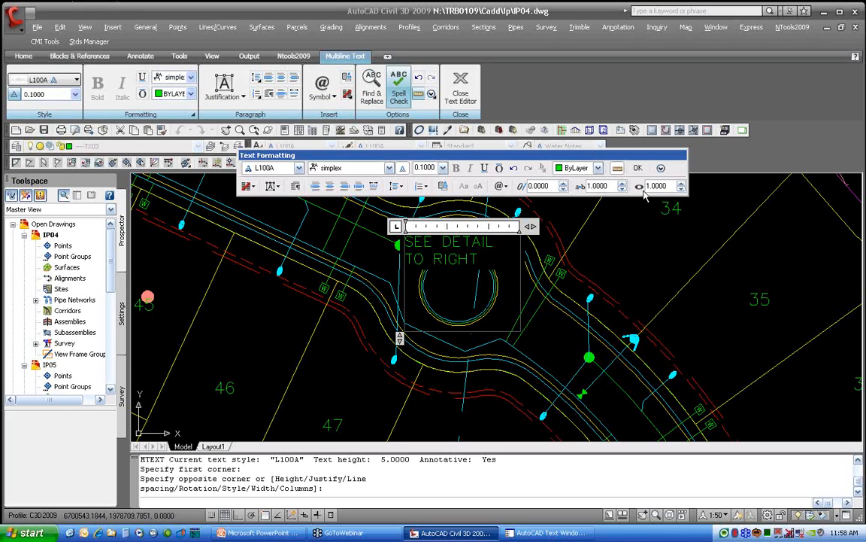
left_click(638, 168)
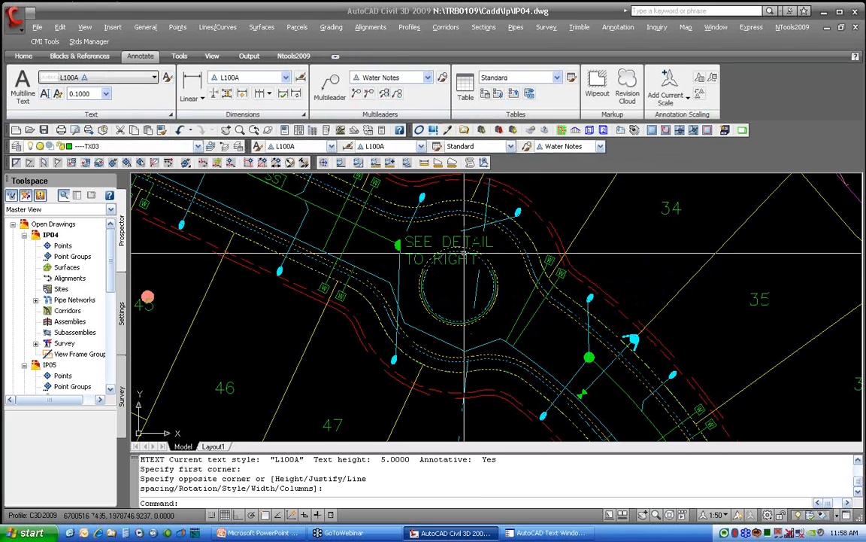
key("Escape")
key("Escape")
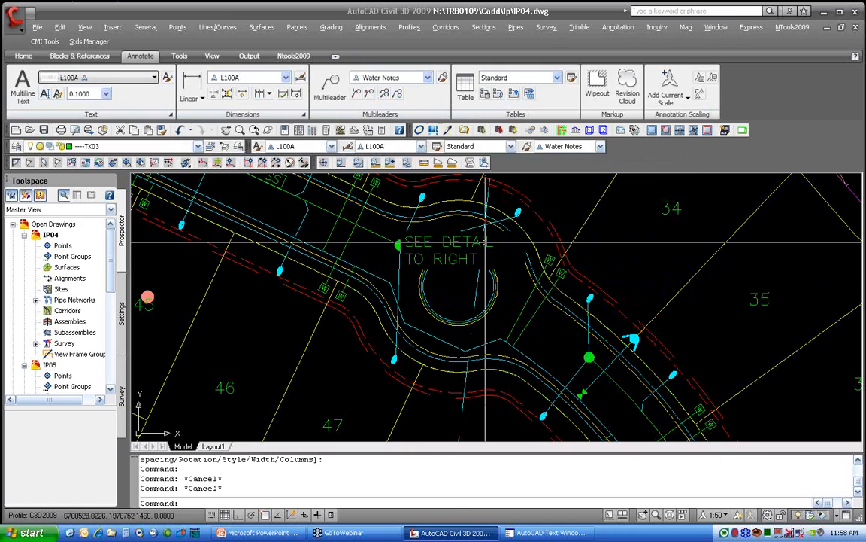
- Move the "SEE DETAIL TO RIGHT" note slightly down onto the roundabout circle
type("m")
key("Return")
left_click(489, 245)
key("Return")
left_click(490, 246)
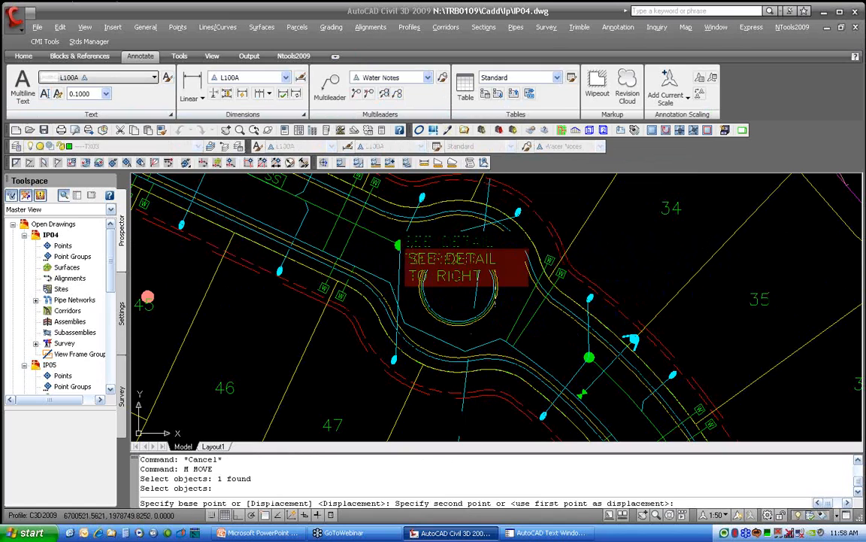
left_click(494, 265)
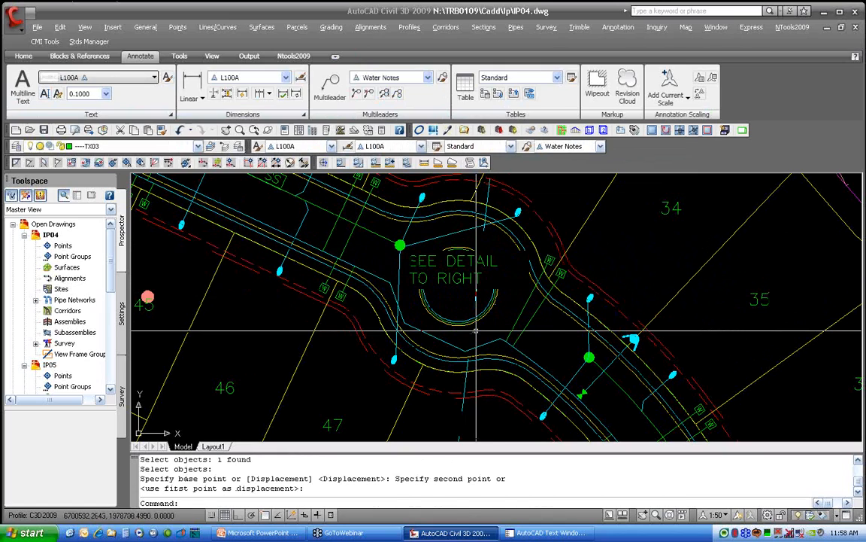
- Examine the Water Notes multileader style's leader format, leader structure with annotative scaling, and block content settings
middle_click_drag(476, 330, 592, 331)
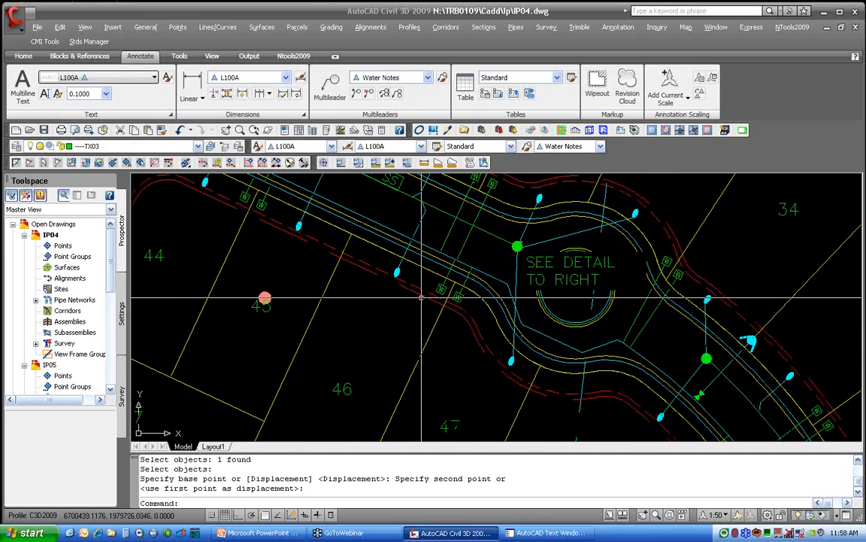
mouse_move(421, 298)
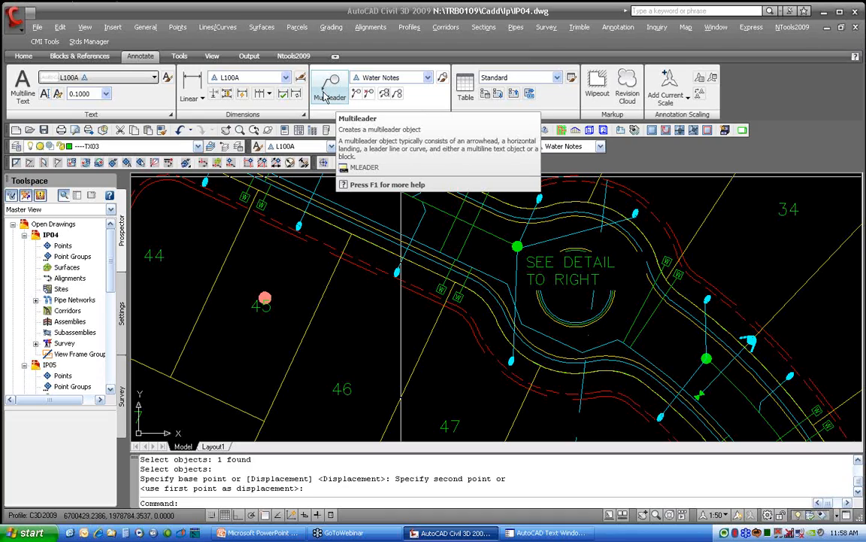
left_click(443, 80)
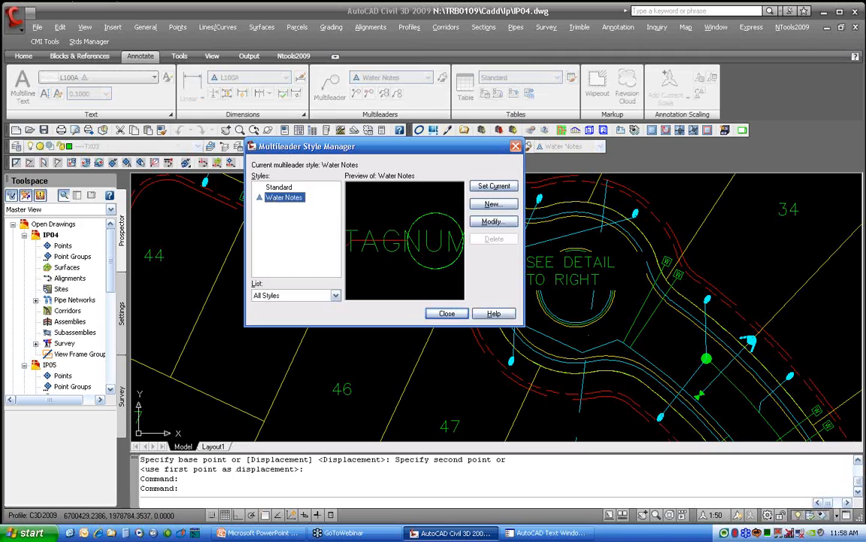
left_click(279, 198)
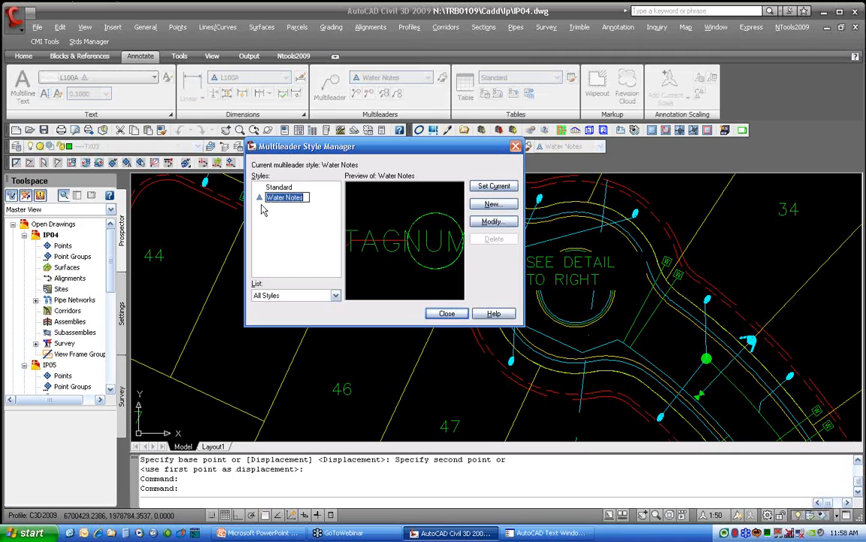
left_click(492, 222)
left_click(224, 125)
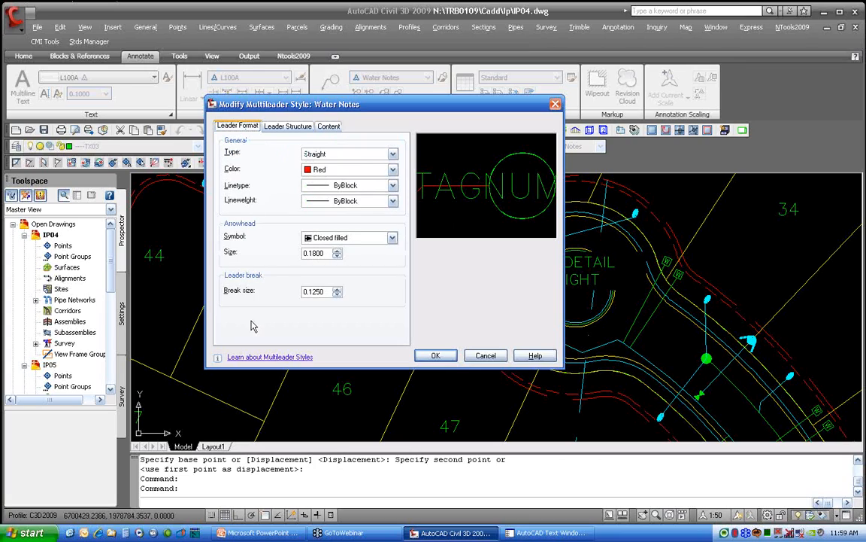
left_click(362, 155)
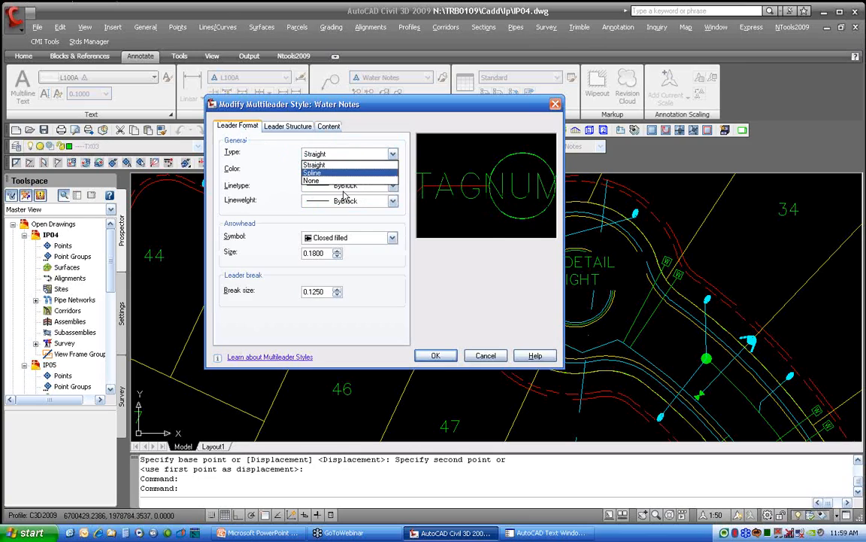
left_click(264, 168)
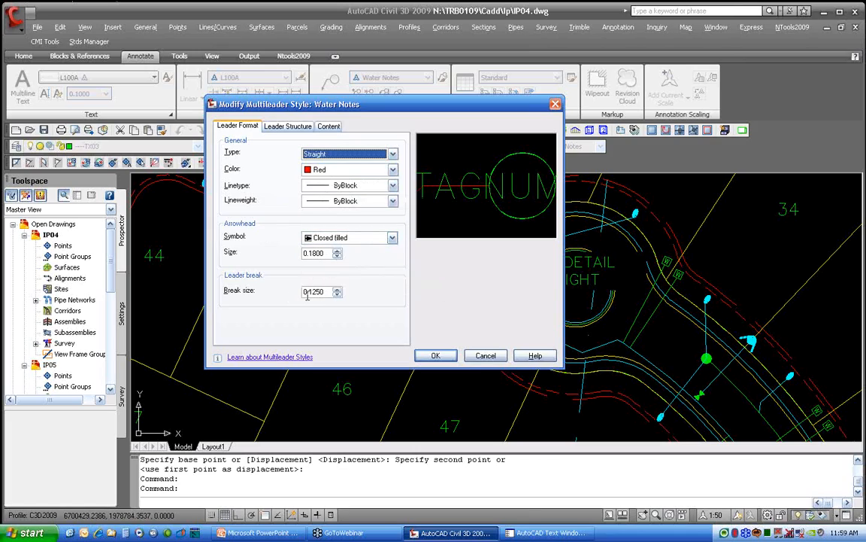
left_click(289, 126)
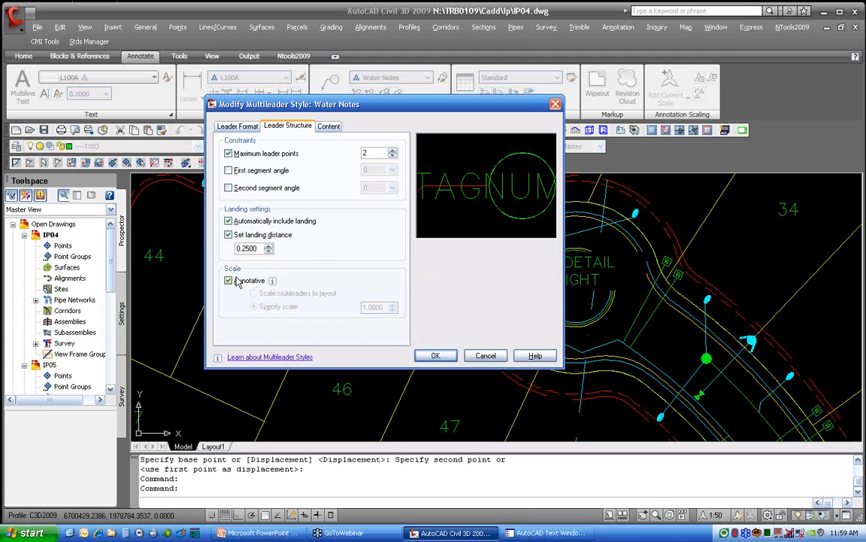
left_click(324, 126)
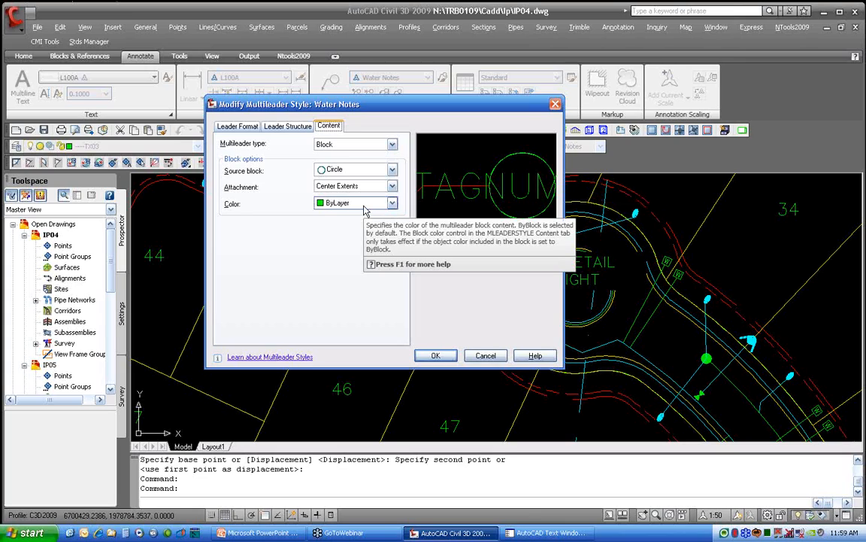
left_click(436, 355)
left_click(441, 311)
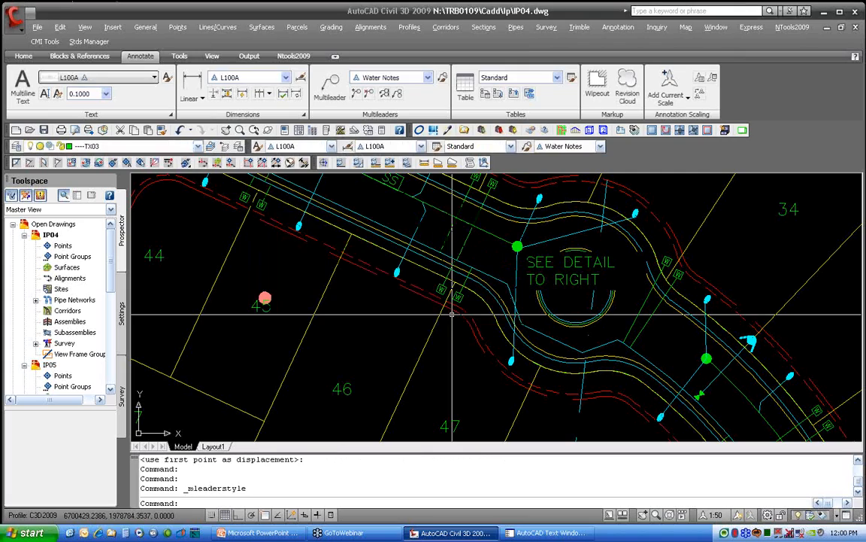
- Place a Water Notes multileader pointing at the water service symbol near lot 46, with tag number 12
left_click(334, 85)
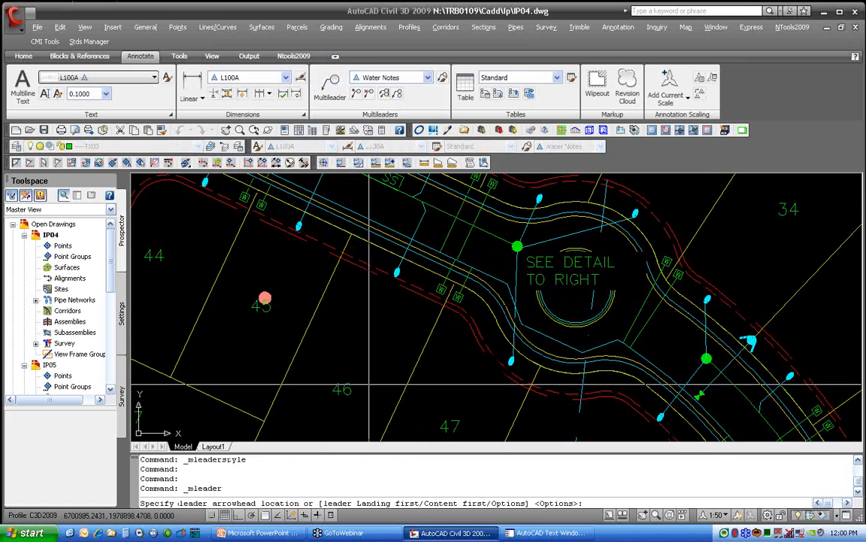
left_click(435, 298)
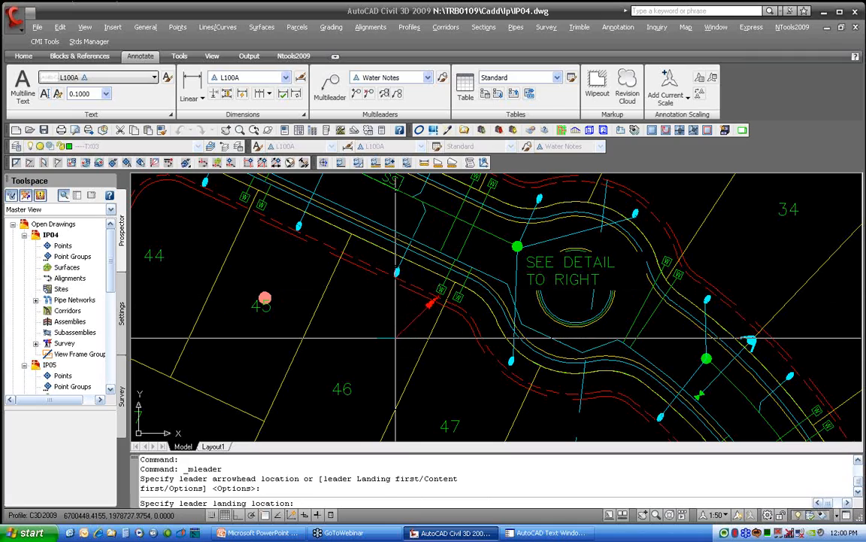
left_click(389, 336)
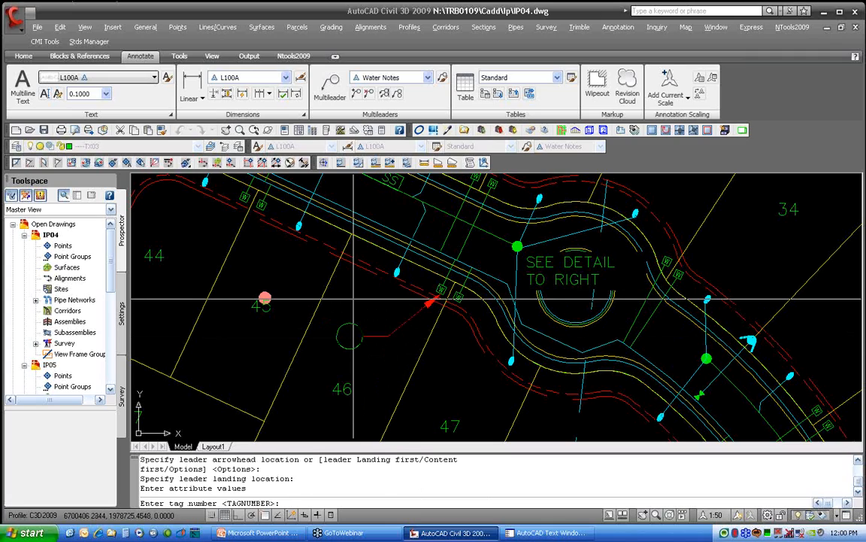
key("Return")
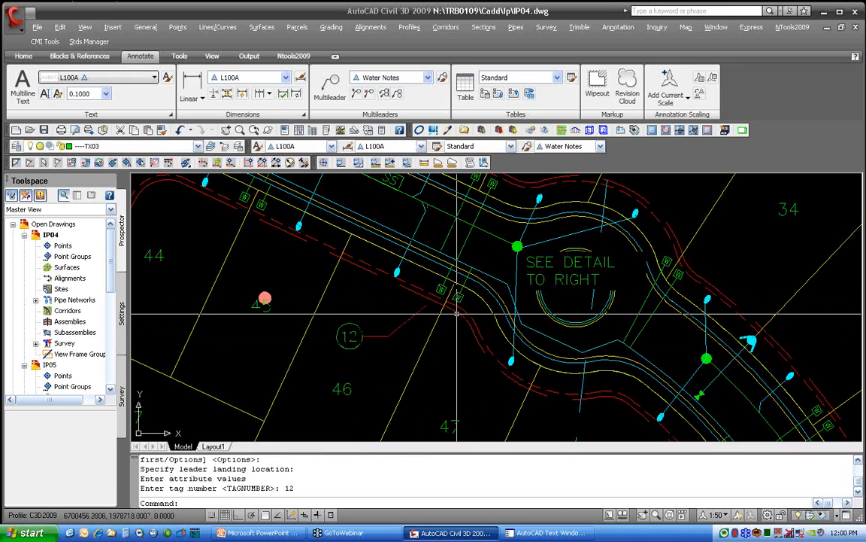
mouse_move(456, 313)
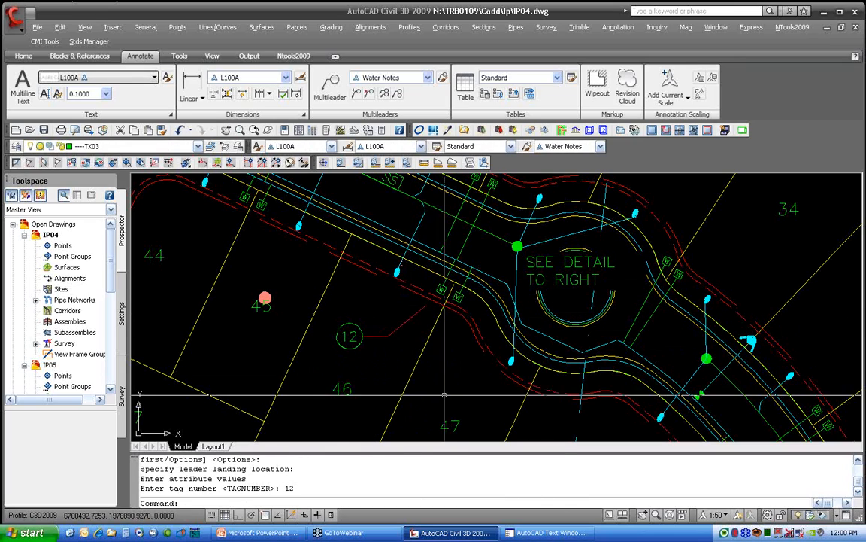
- Regenerate the drawing and add a second leader to the lot 46 multileader, pointing at the adjacent water service symbol
type("REGEN")
key("Return")
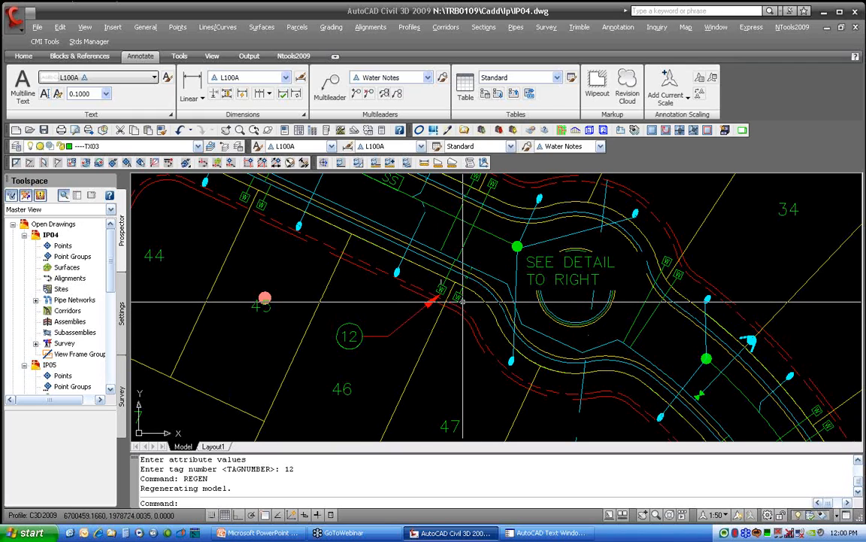
left_click(357, 94)
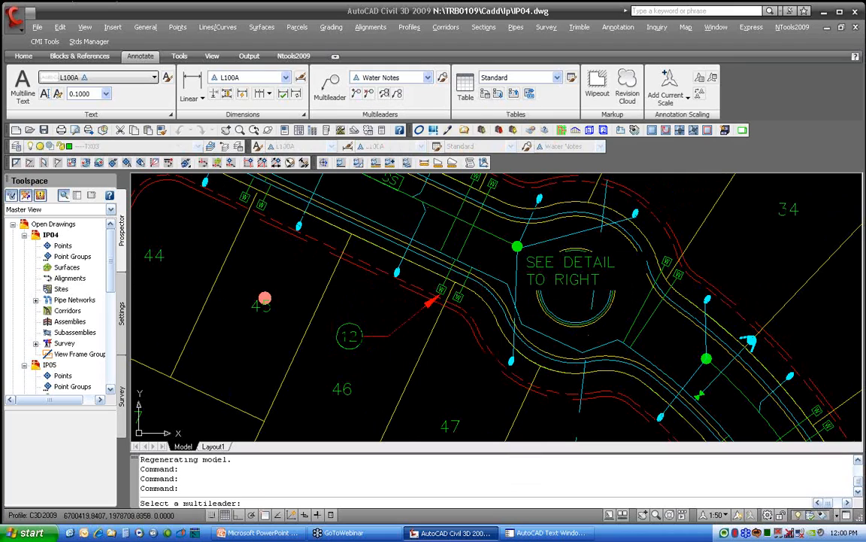
left_click(382, 335)
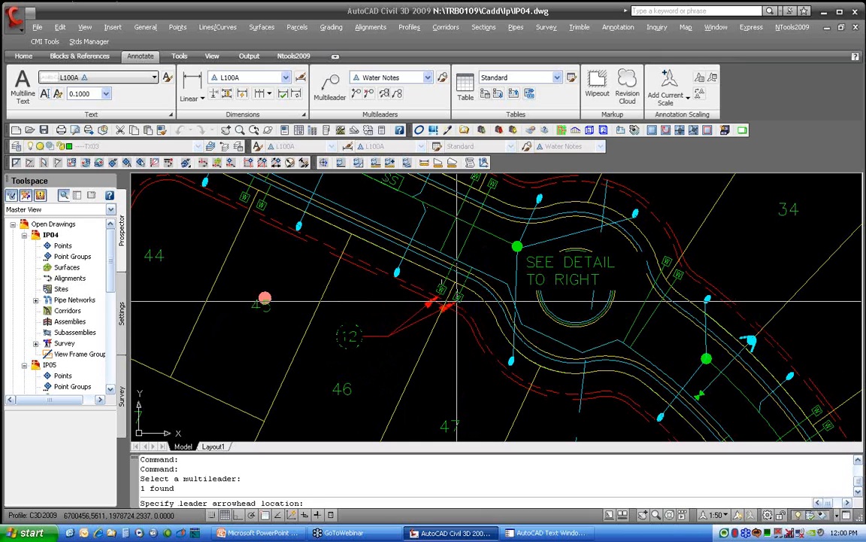
left_click(459, 378)
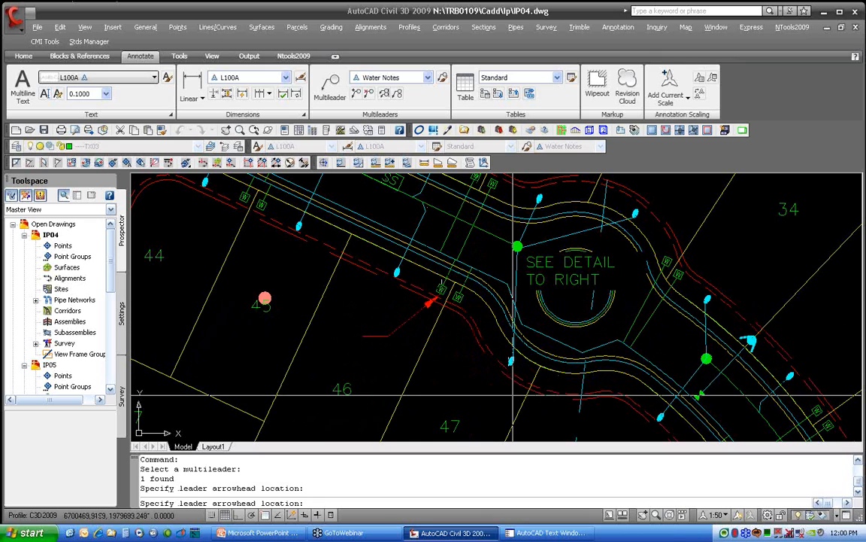
key("Return")
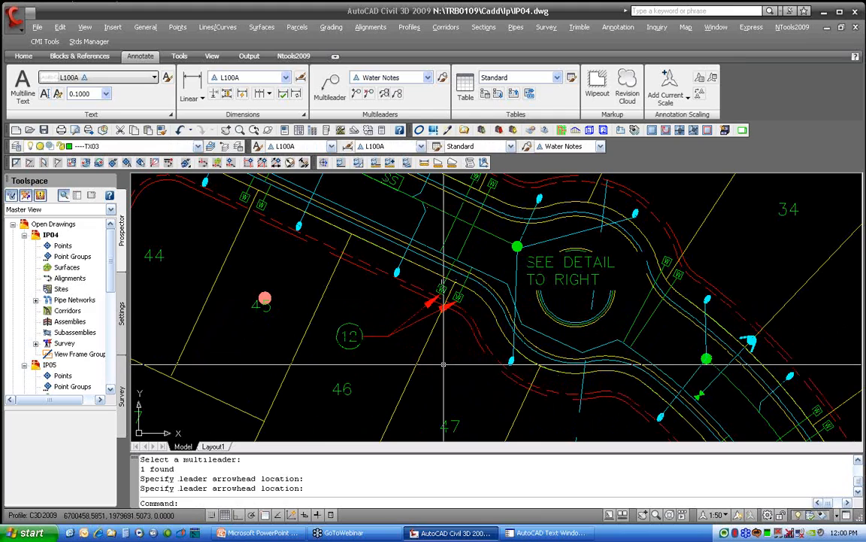
- Place a Water Notes multileader with tag number 12 pointing at the water service symbol near lot 44
middle_click_drag(295, 251, 437, 313)
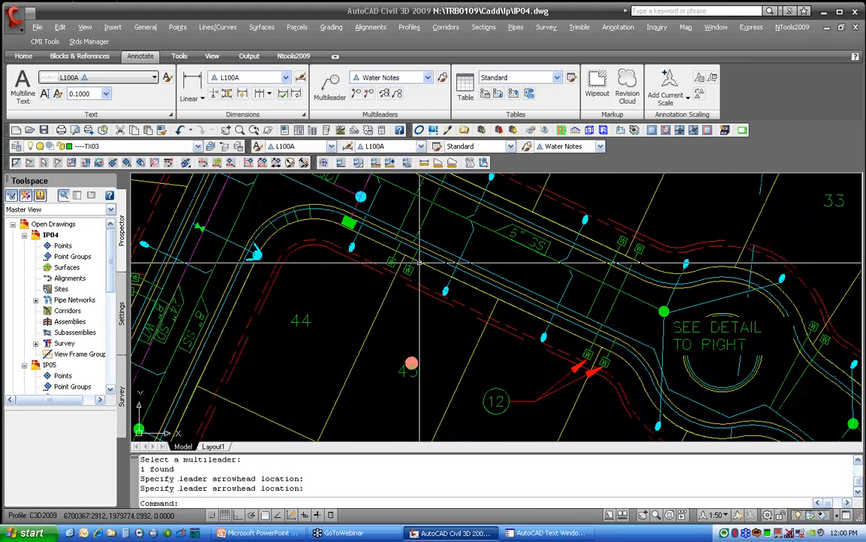
left_click(329, 91)
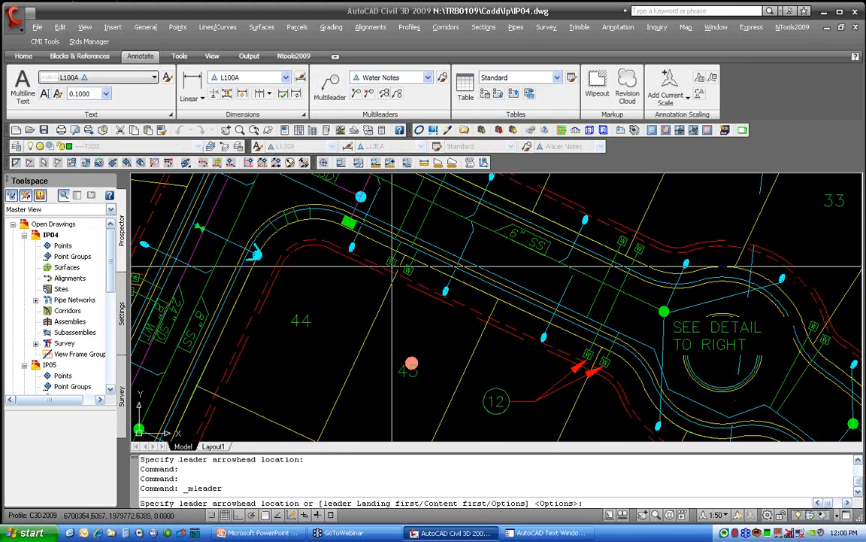
left_click(367, 289)
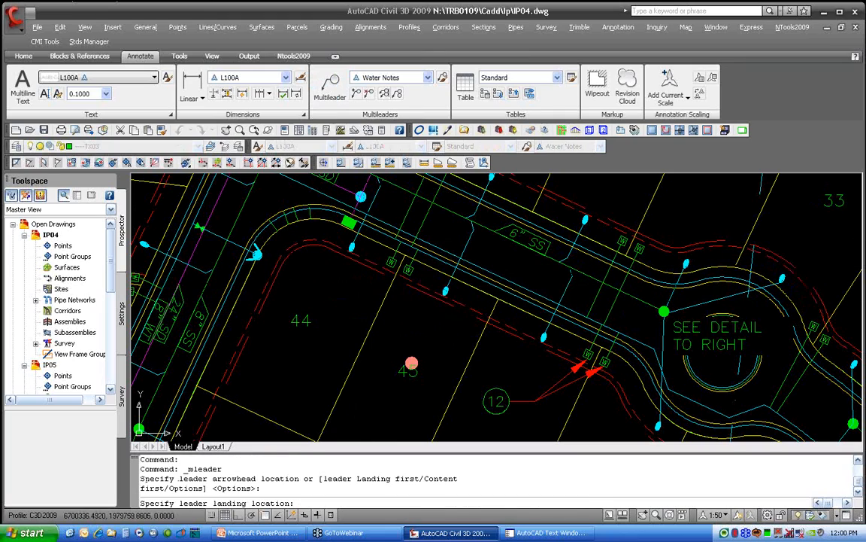
left_click(334, 299)
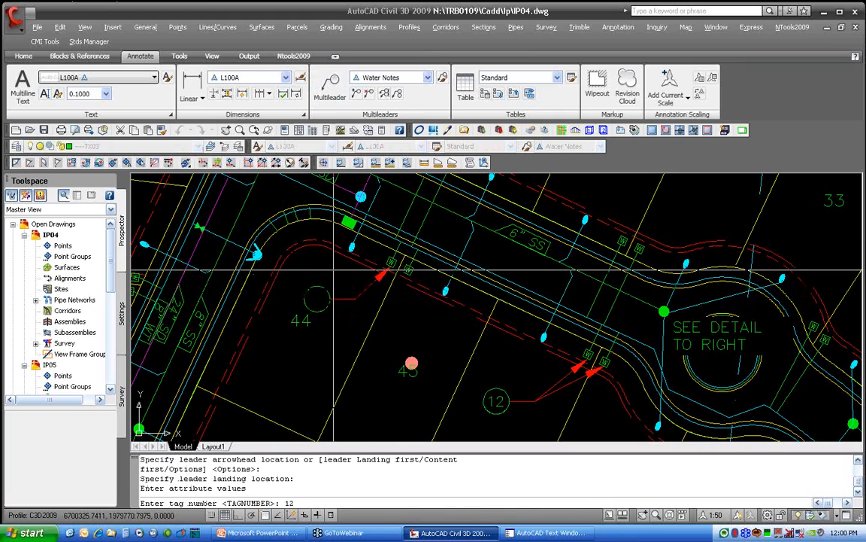
key("Return")
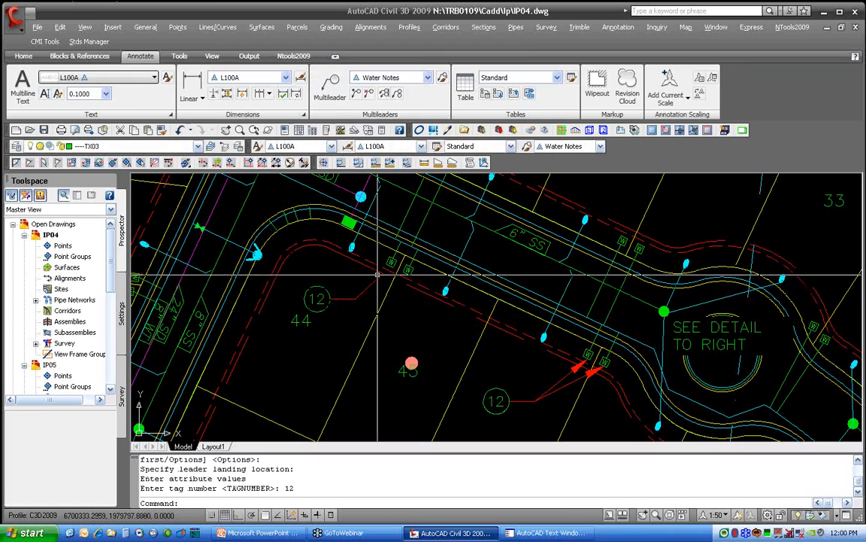
- Add a second leader to the lot 44 multileader, pointing at the neighbouring water service symbol
left_click(368, 94)
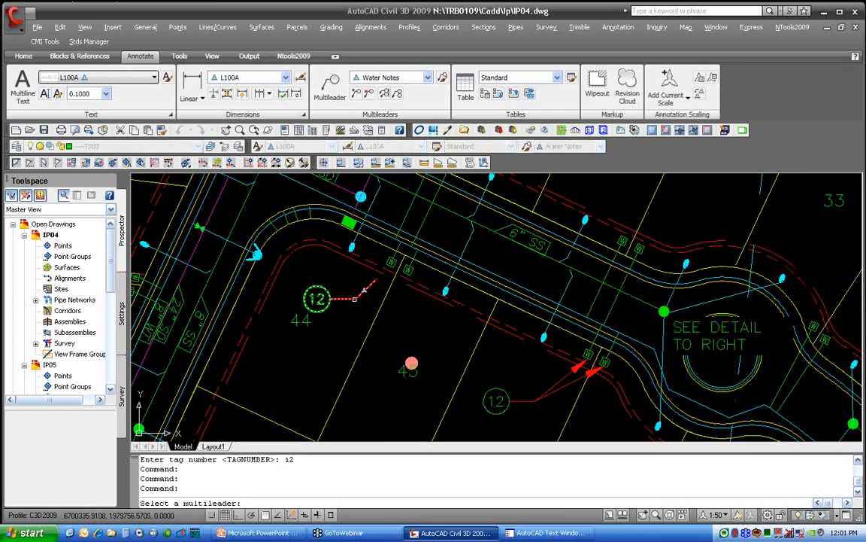
left_click(348, 296)
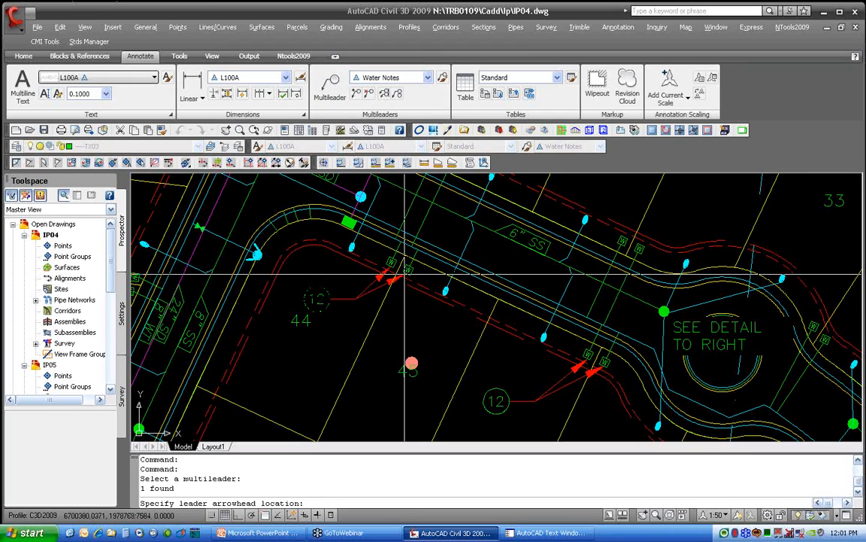
left_click(400, 275)
key("Return")
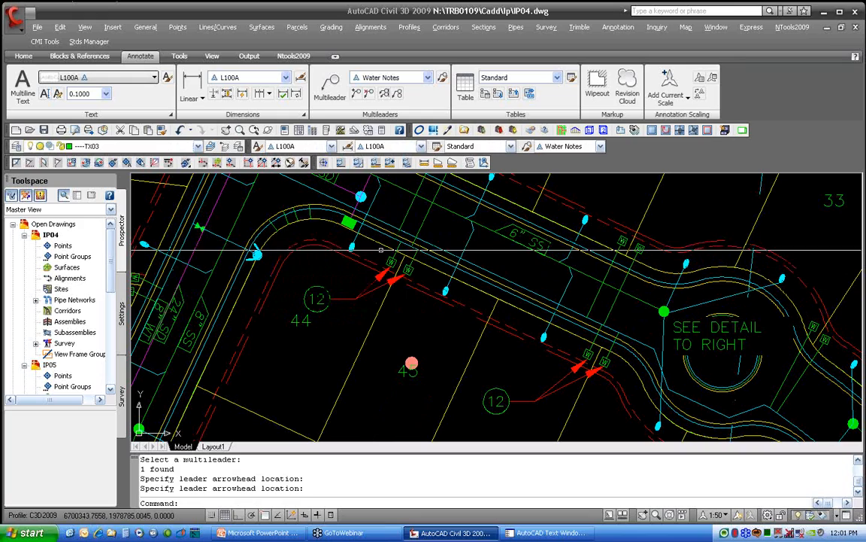
- Place a Water Notes multileader in lot 3 pointing at the water valves at the street intersection, with tag number 5
mouse_move(391, 252)
middle_mouse_down()
mouse_move(491, 342)
mouse_move(605, 406)
middle_mouse_up()
middle_click_drag(525, 368, 531, 373)
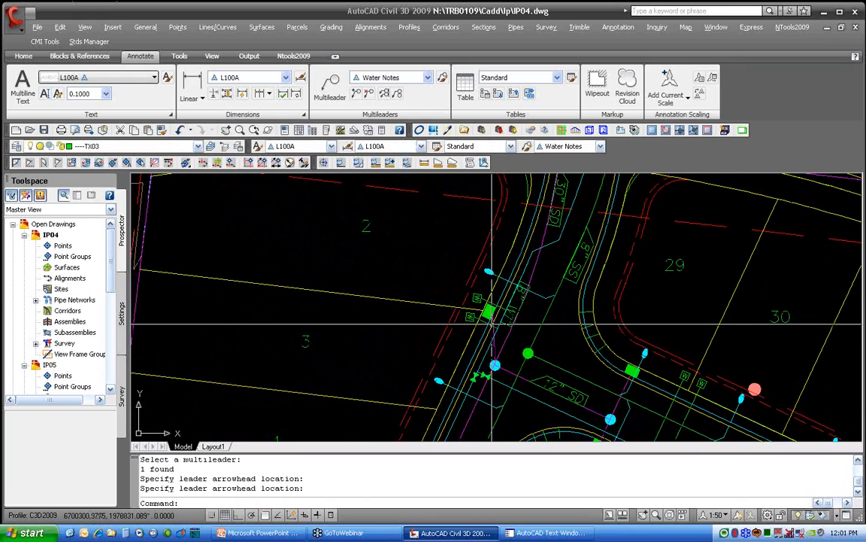
middle_click_drag(475, 362, 480, 285)
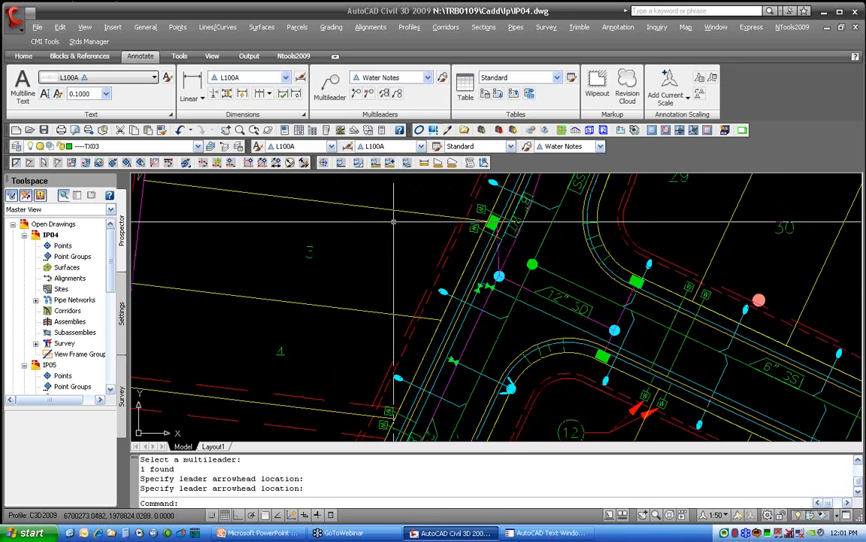
left_click(329, 86)
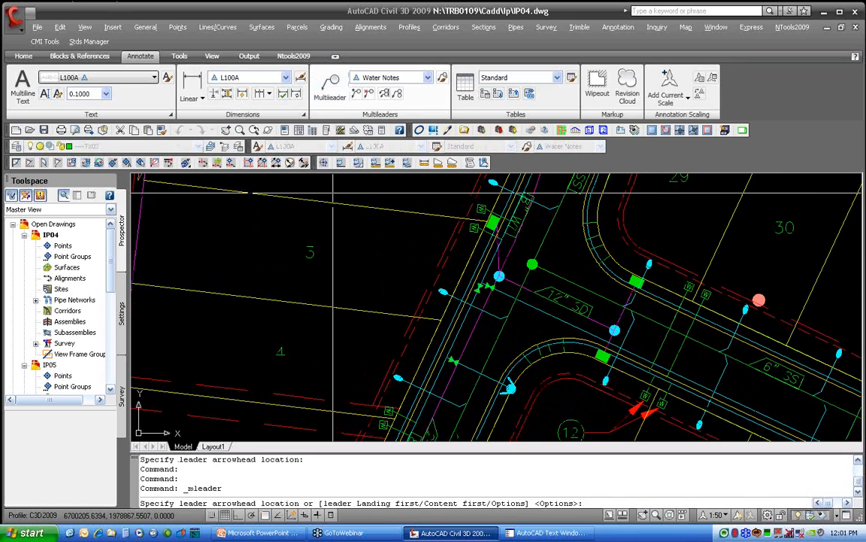
left_click(467, 286)
left_click(375, 262)
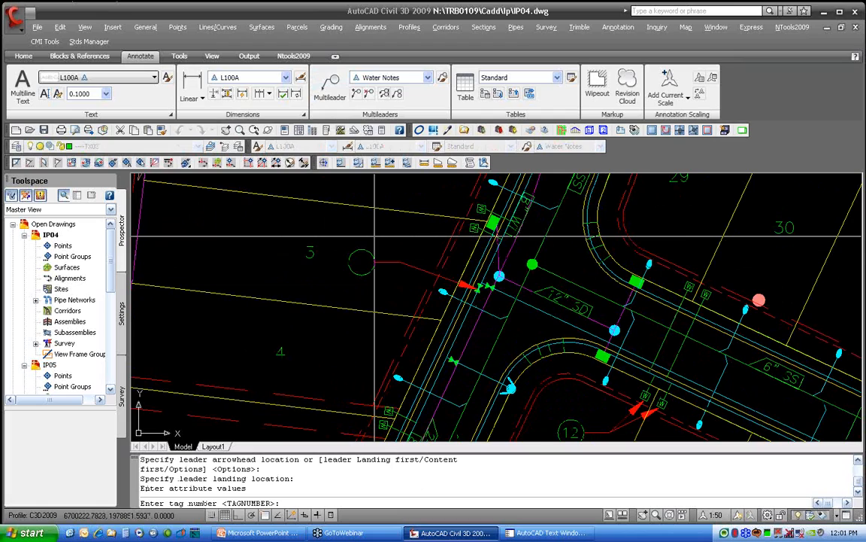
type("5")
key("Return")
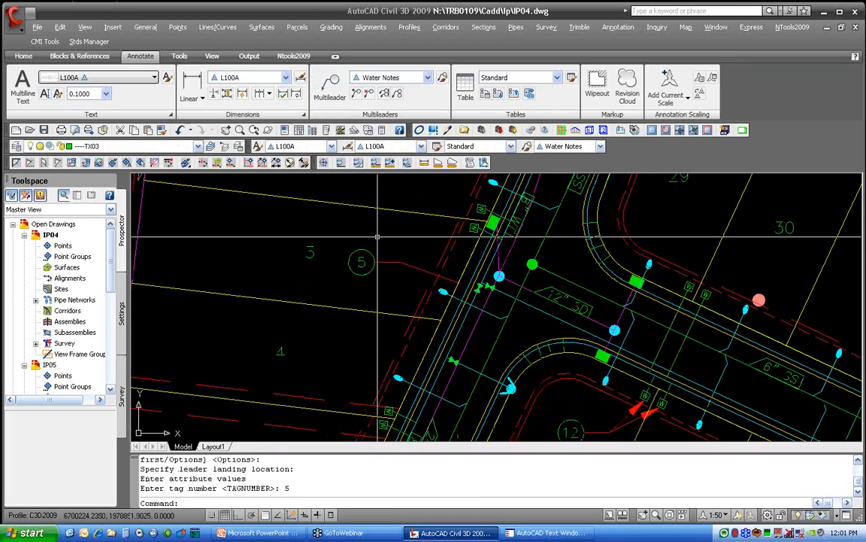
- Place another Water Notes multileader pointing at the same valve cluster, above the first tag, with tag number 7
left_click(331, 89)
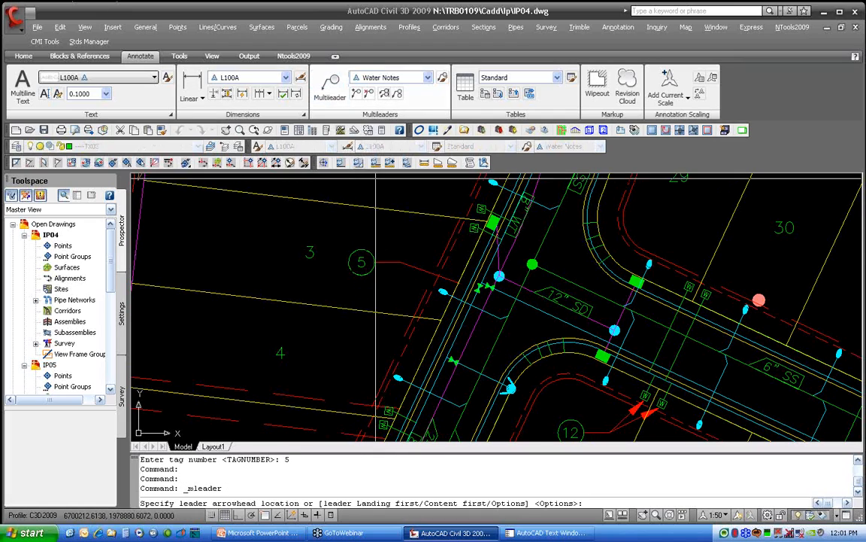
left_click(473, 276)
left_click(408, 225)
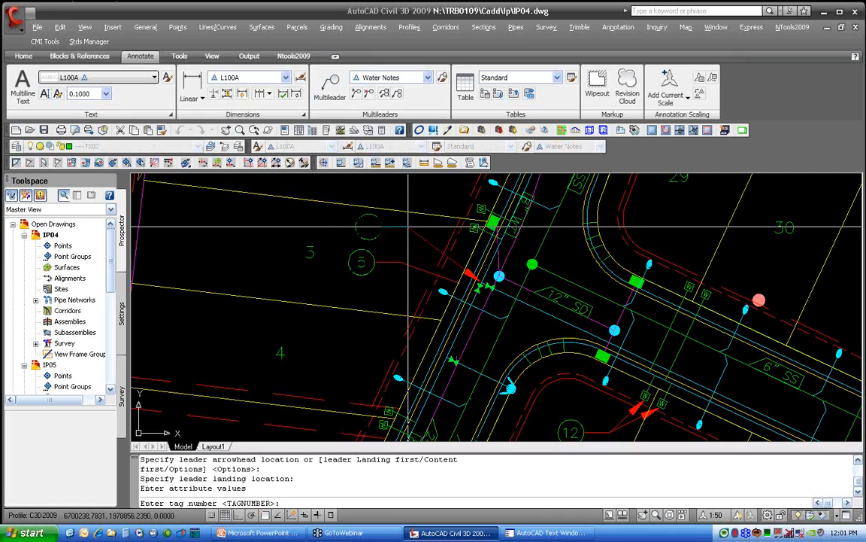
key("Return")
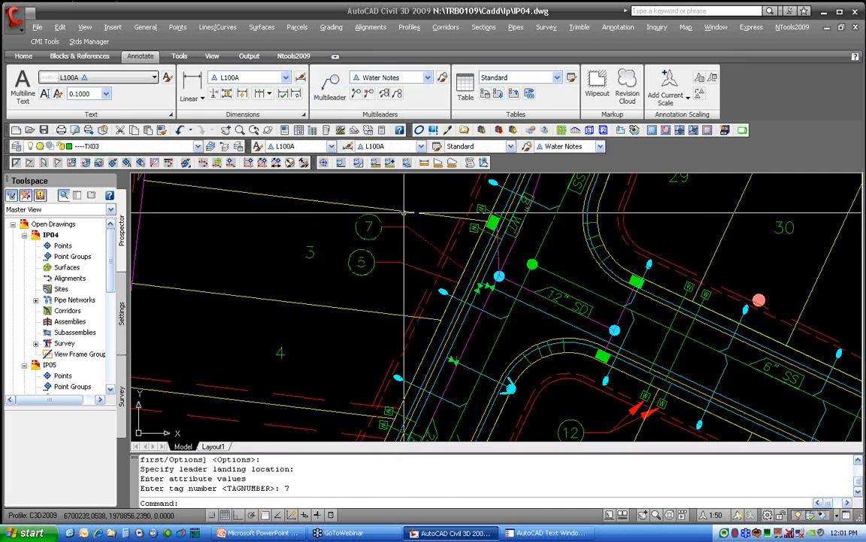
- Place a third Water Notes multileader above tag 7 with tag number 5, and regenerate the drawing
left_click(331, 89)
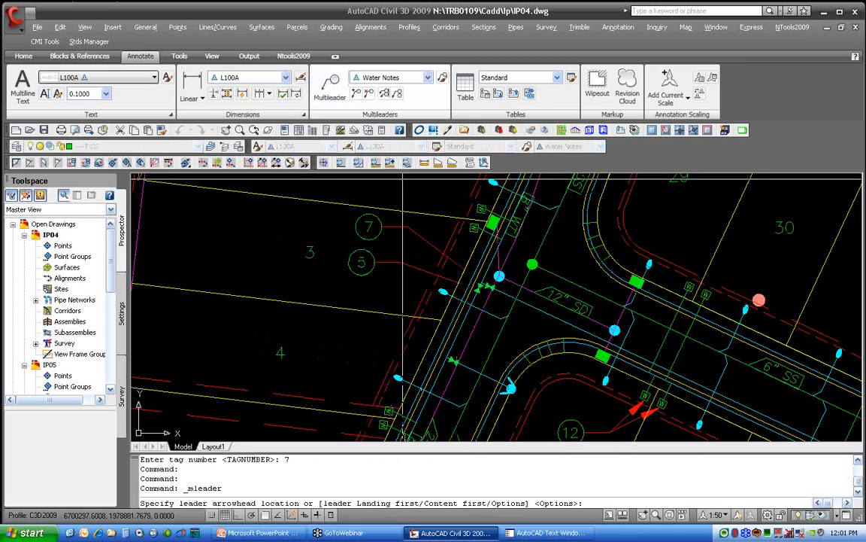
left_click(483, 282)
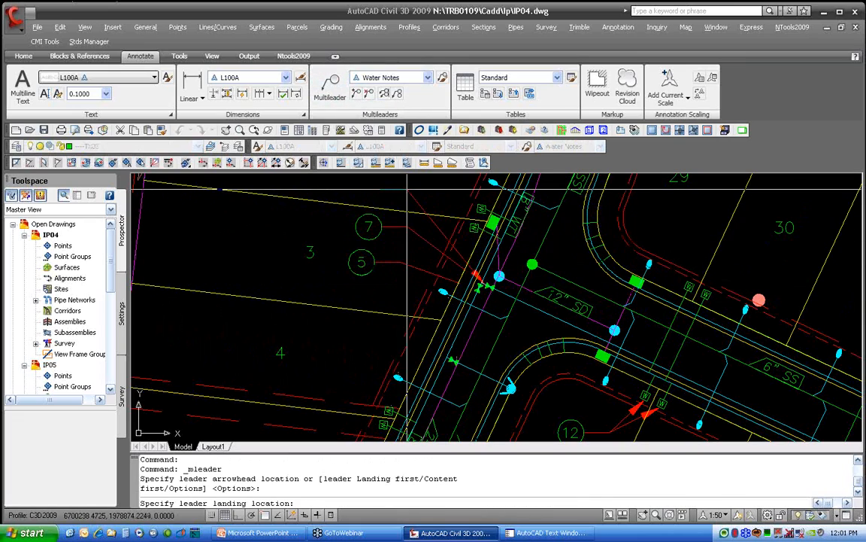
left_click(407, 189)
type("5")
key("Return")
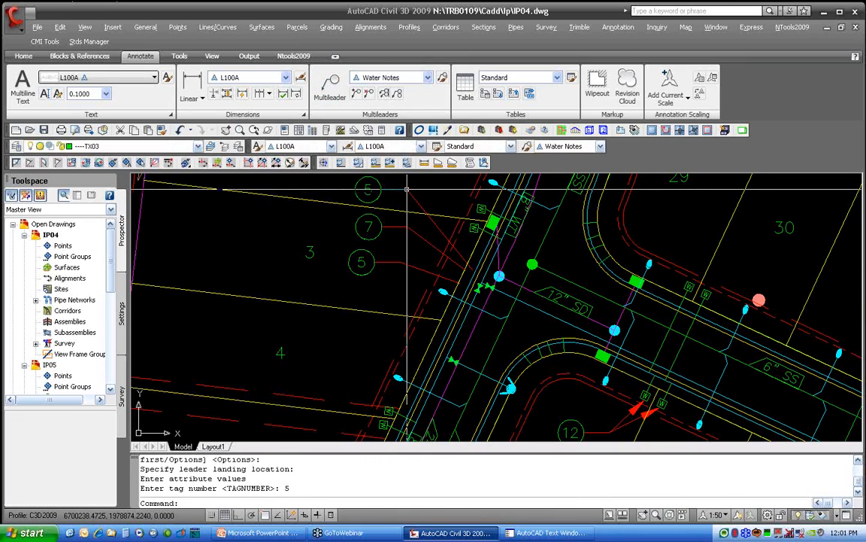
type("regen")
key("Return")
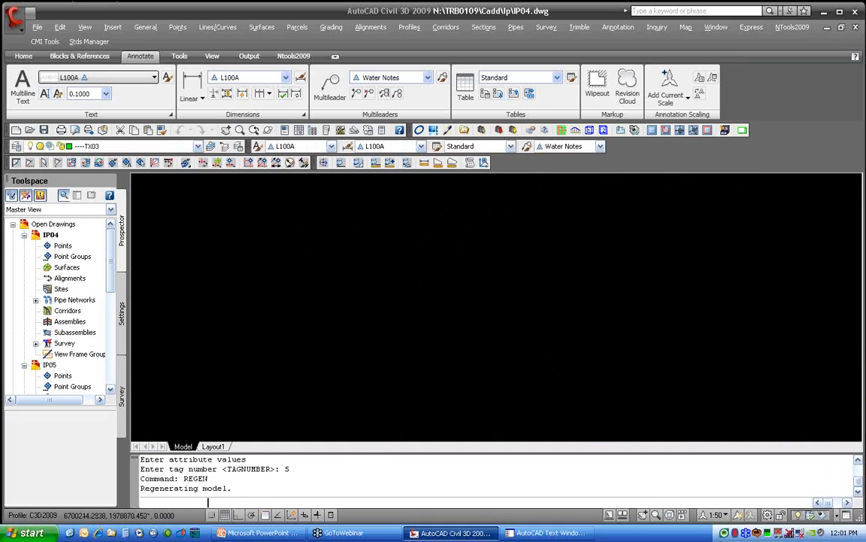
- Align the three valve multileaders vertically to the lowest tag 5, using the current spacing and Ortho on
middle_click_drag(443, 249, 450, 288)
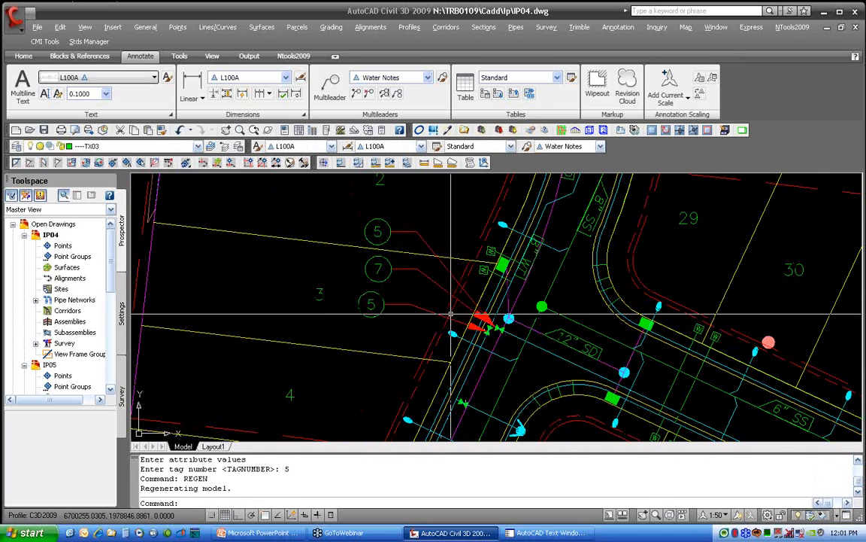
left_click(386, 95)
left_click(378, 231)
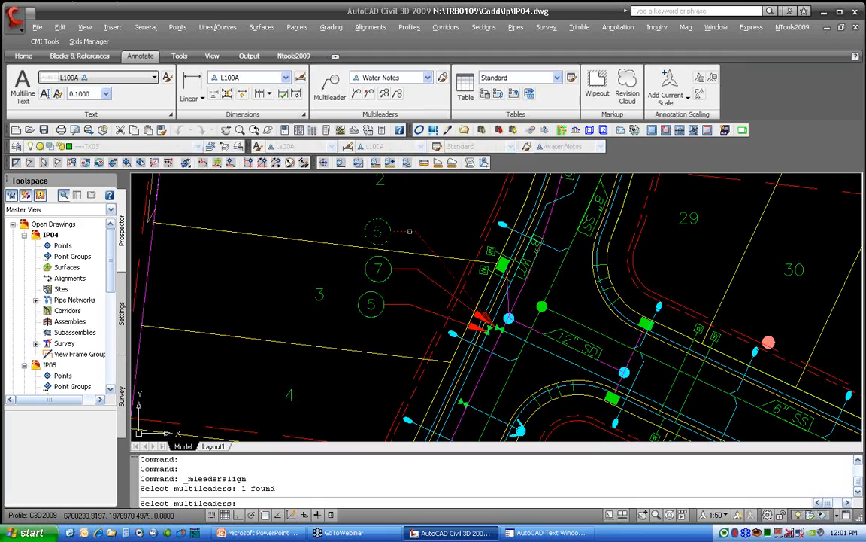
left_click(407, 267)
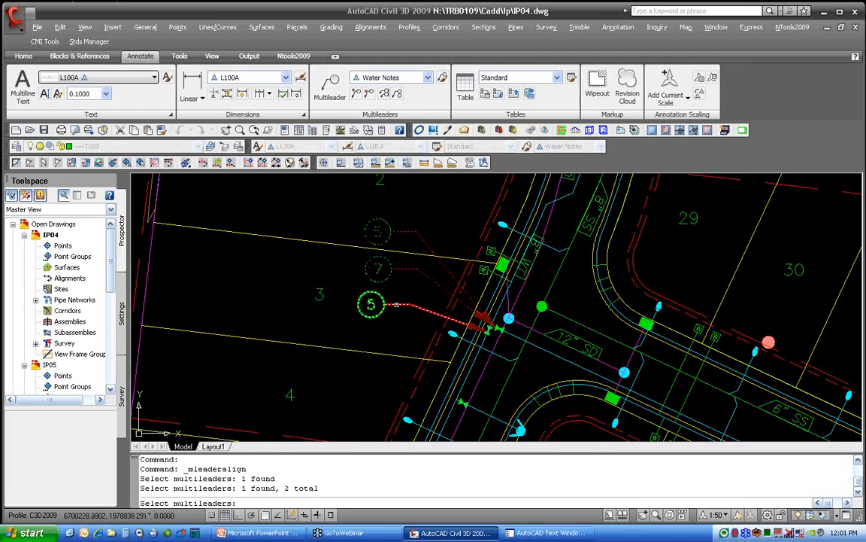
left_click(396, 304)
key("Return")
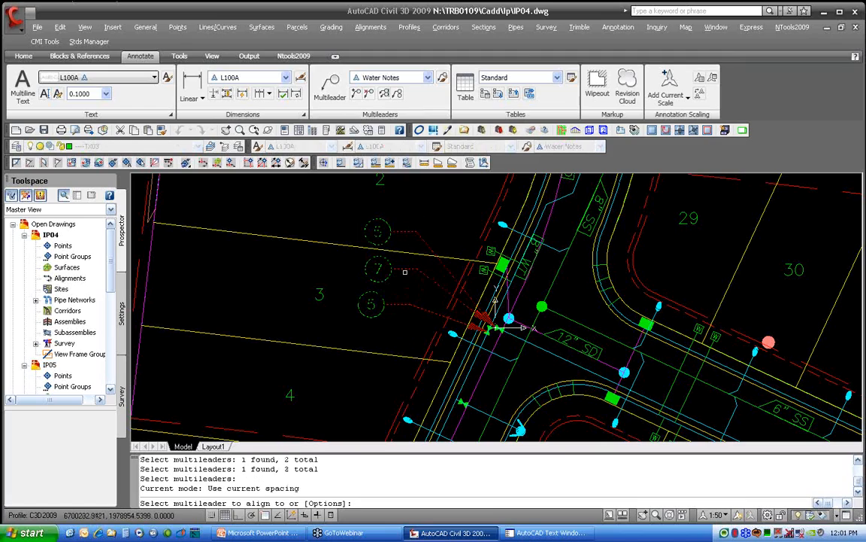
left_click(368, 304)
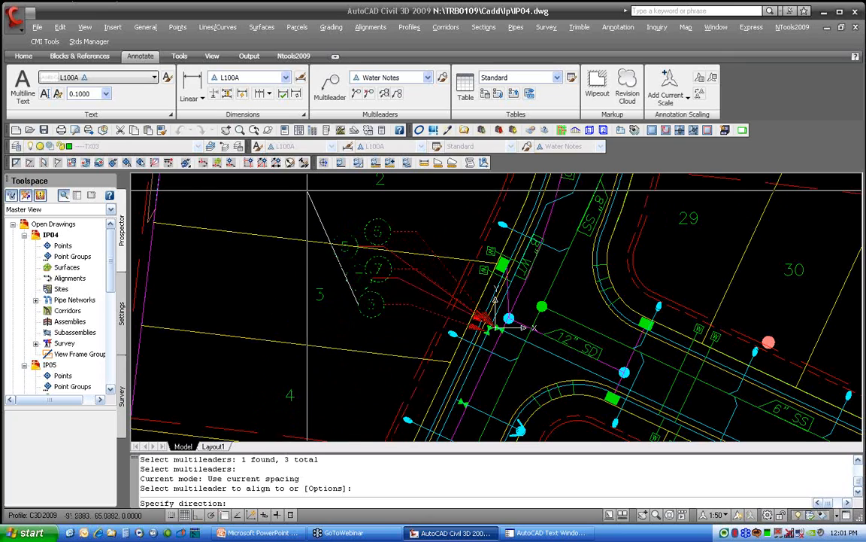
key("F8")
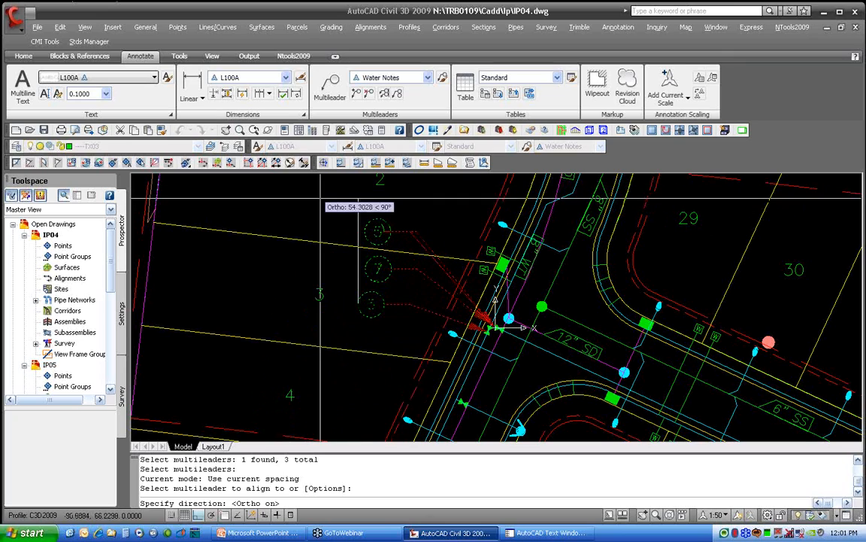
left_click(350, 203)
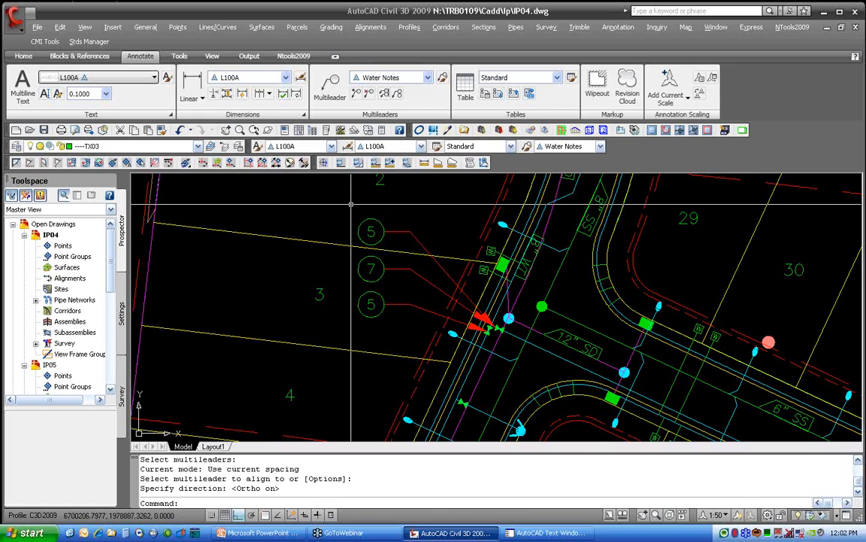
- Try aligning the three valve multileaders to tag 7 with parallel leader segments, and undo that alignment
left_click(386, 98)
left_click(368, 220)
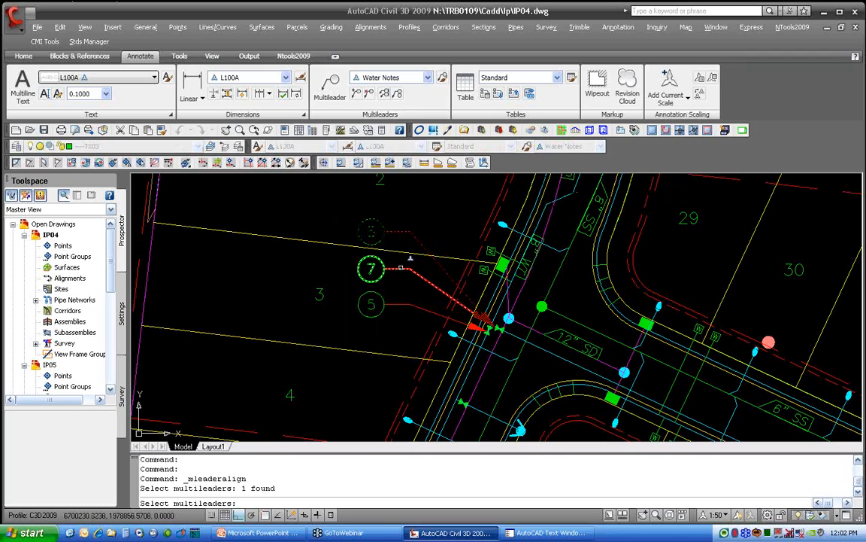
left_click(401, 268)
left_click(404, 301)
key("Return")
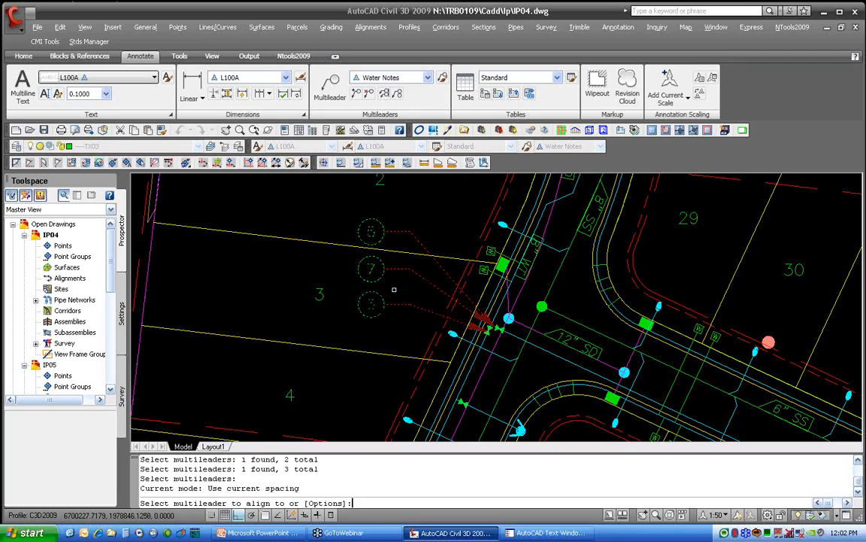
type("O")
key("Return")
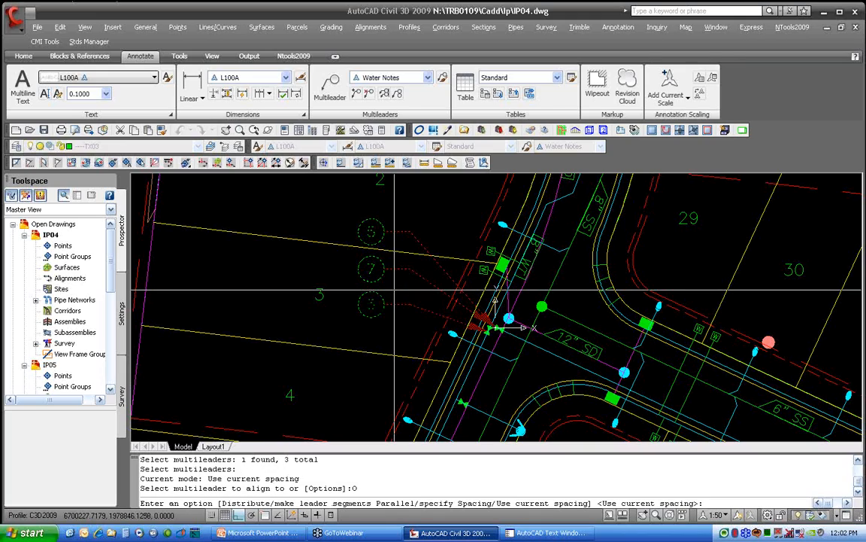
key("Return")
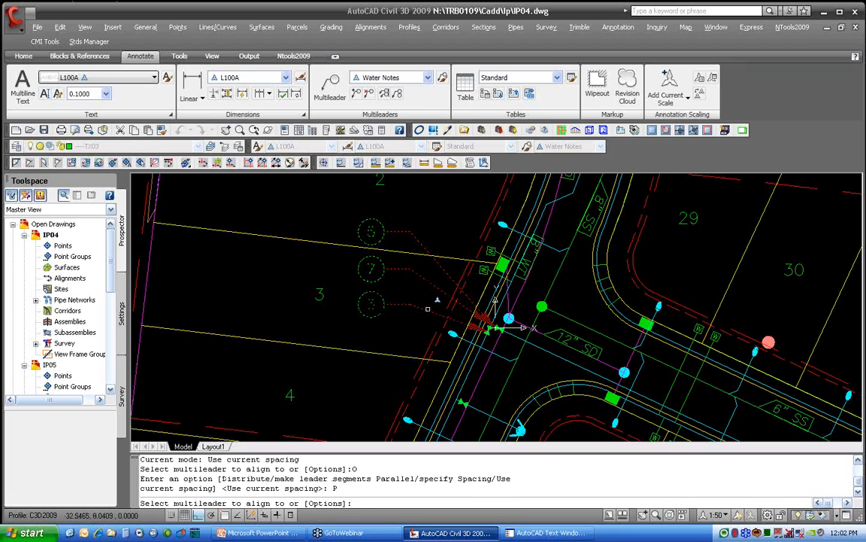
left_click(400, 246)
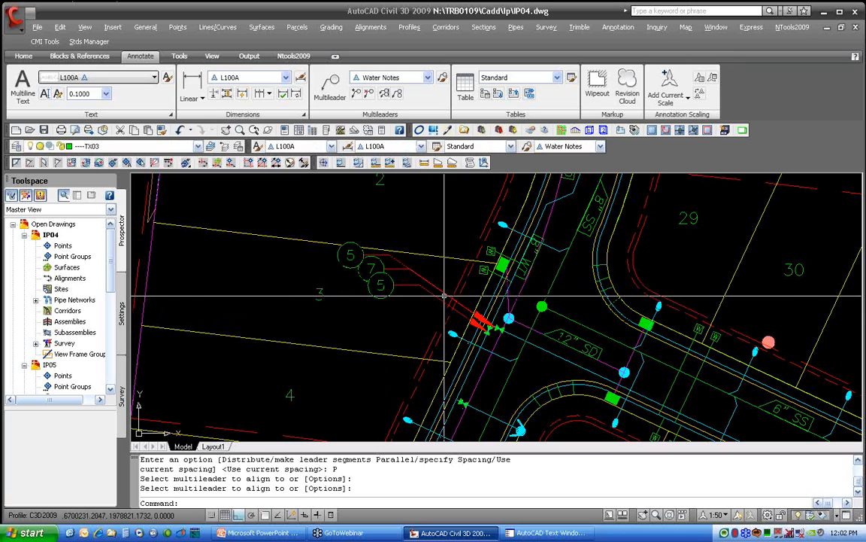
type("U")
key("Return")
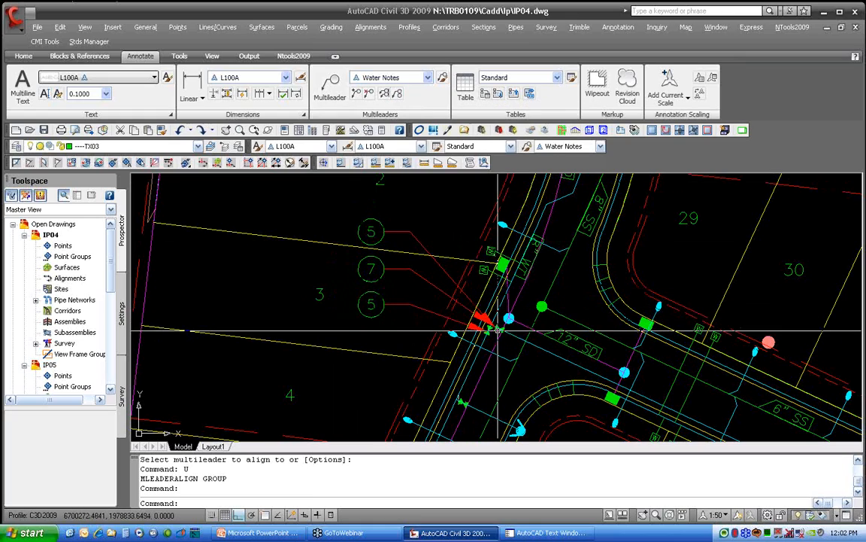
- Collect the tag 7 and upper tag 5 multileaders into one horizontal multileader placed near the line between lots 2 and 3
left_click(399, 93)
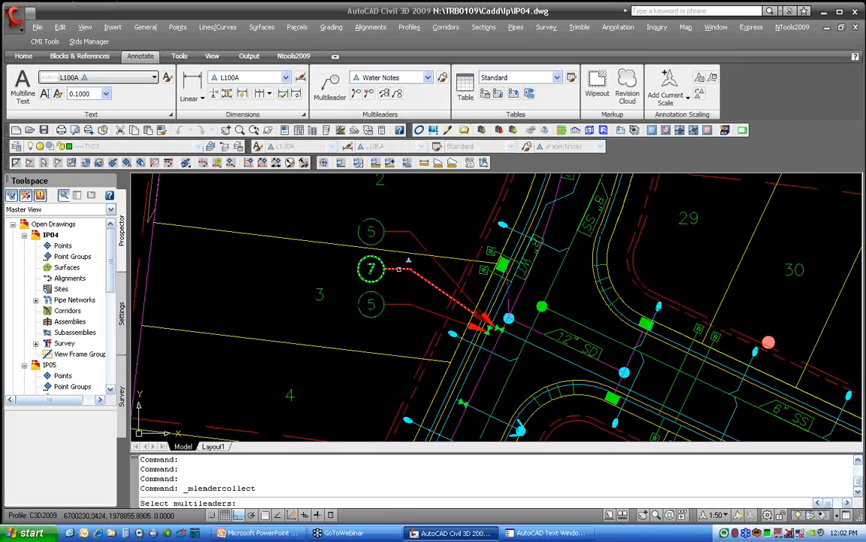
left_click(407, 263)
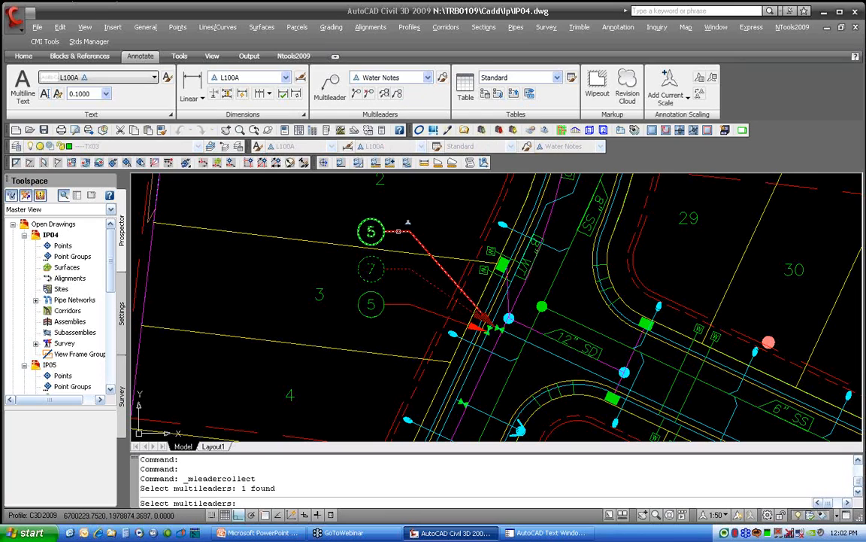
left_click(408, 226)
key("Return")
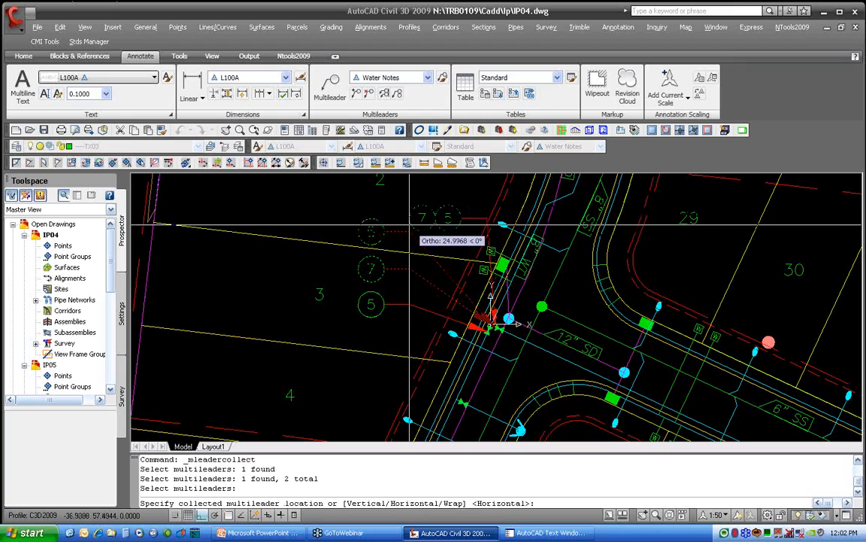
left_click(361, 220)
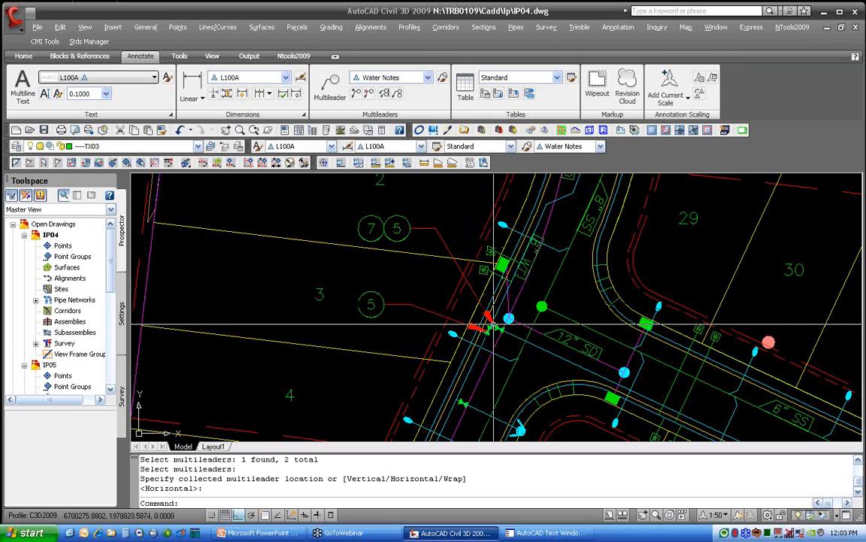
- Switch annotation visibility for all scales off and back on, and turn automatic adding of annotation scales on and back off
scroll(455, 289, "down", 2)
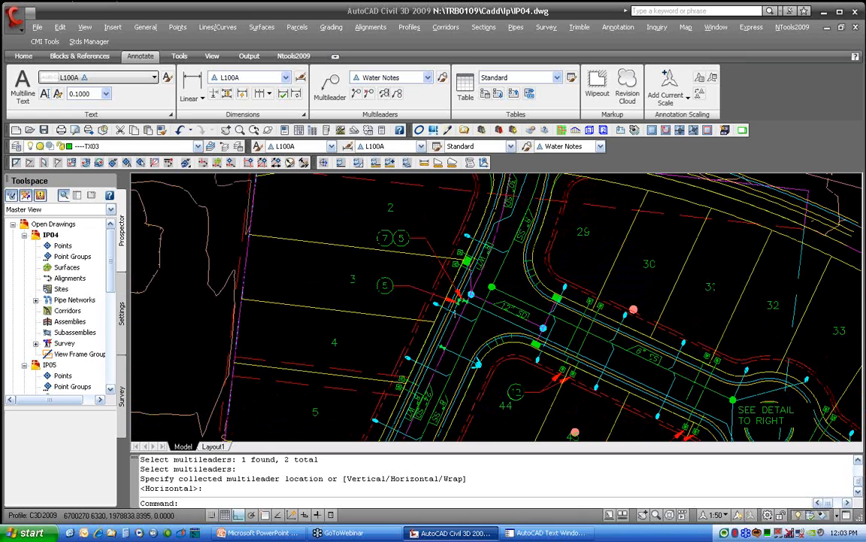
scroll(455, 290, "down", 2)
mouse_move(570, 375)
middle_mouse_down()
mouse_move(483, 316)
mouse_move(483, 339)
middle_mouse_up()
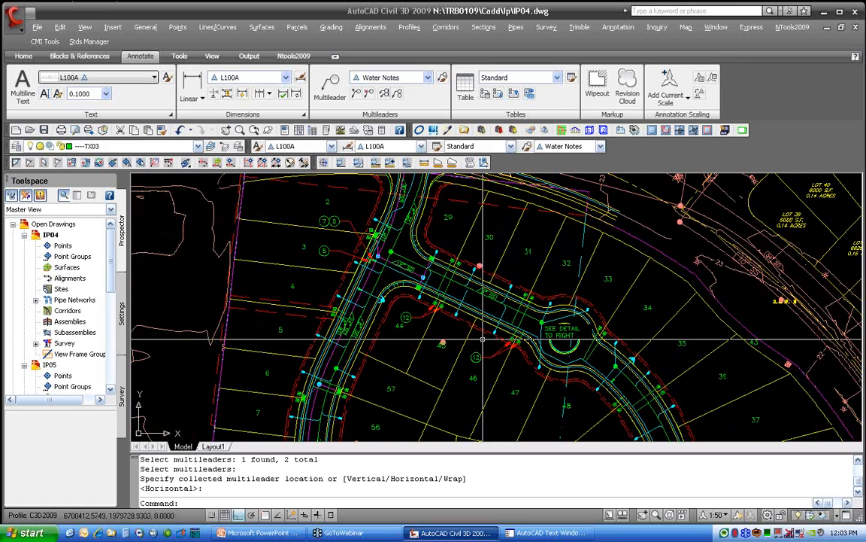
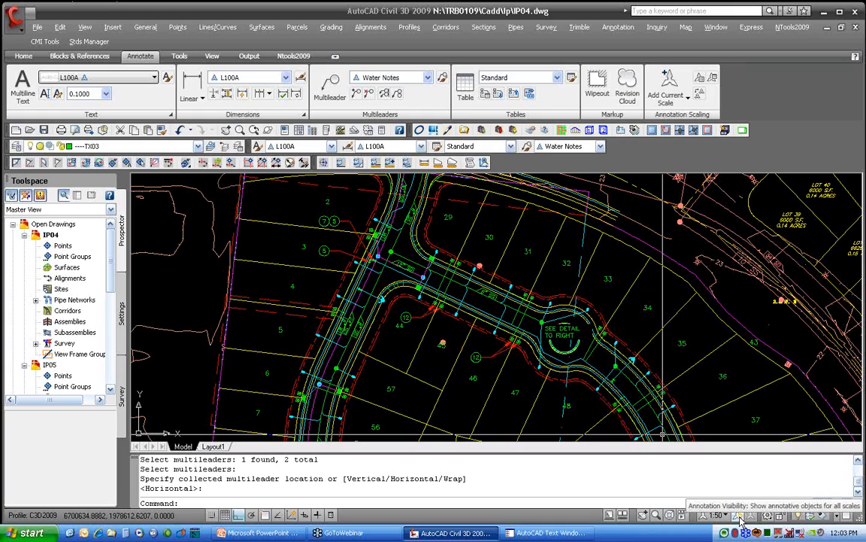
left_click(740, 520)
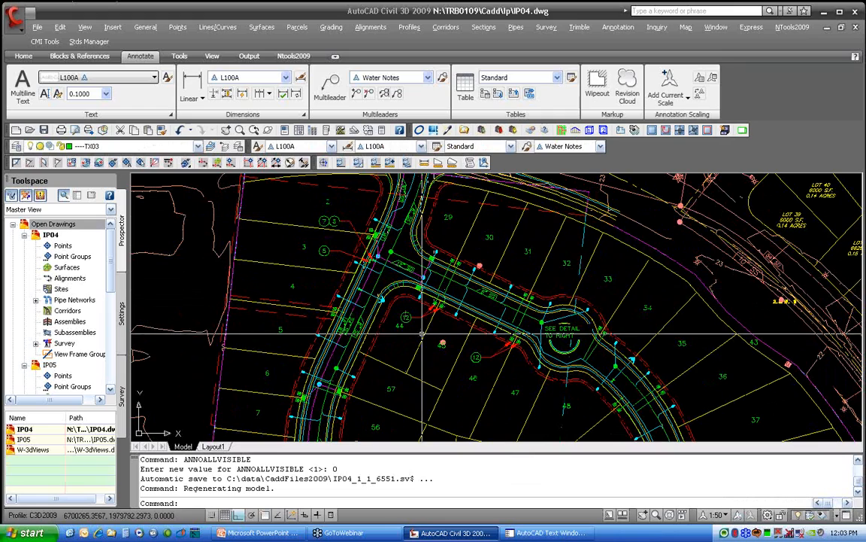
left_click(739, 516)
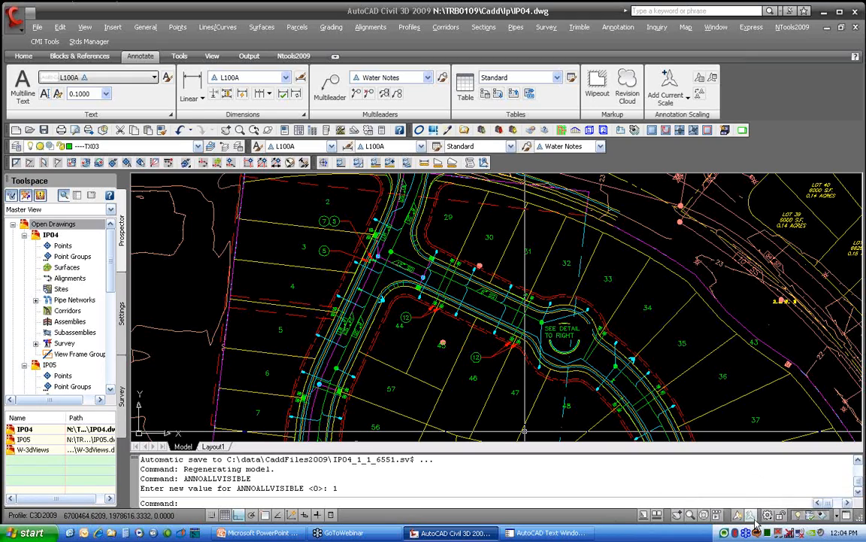
left_click(751, 516)
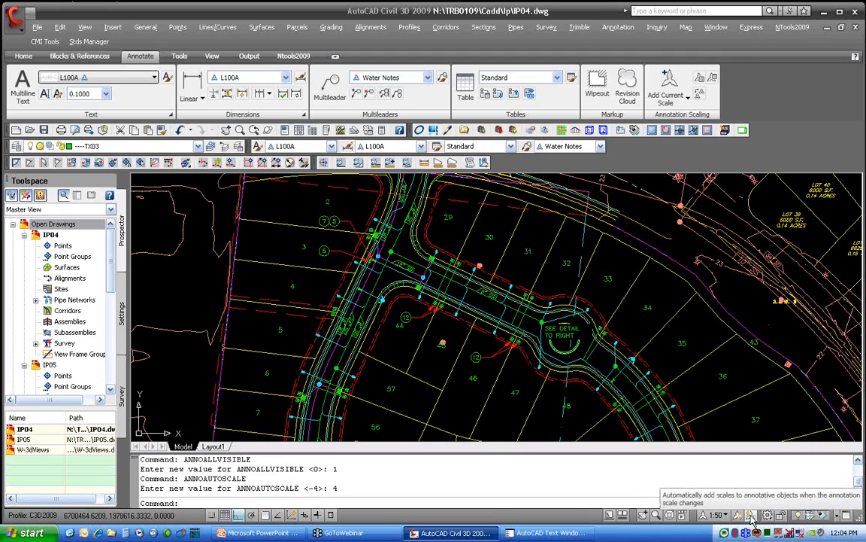
left_click(751, 516)
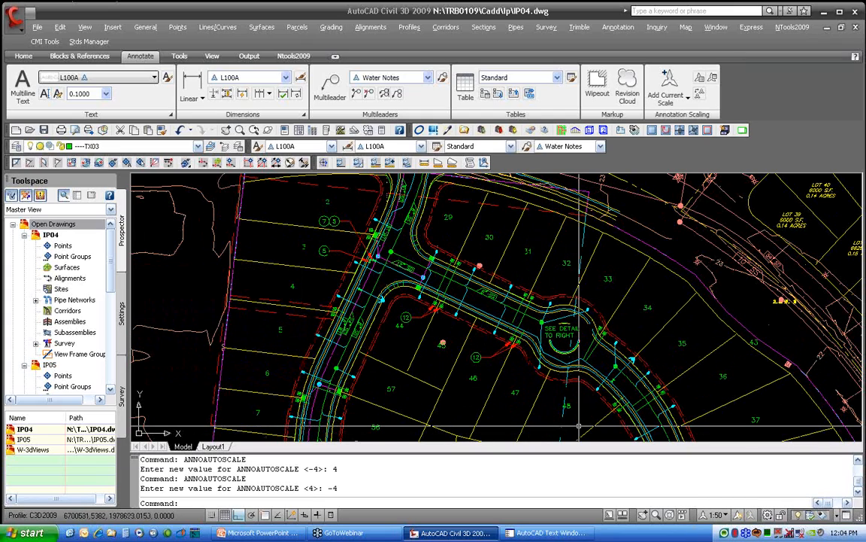
- Set the annotation scale to 1:10 and show only annotative objects that support the current scale
left_click(725, 516)
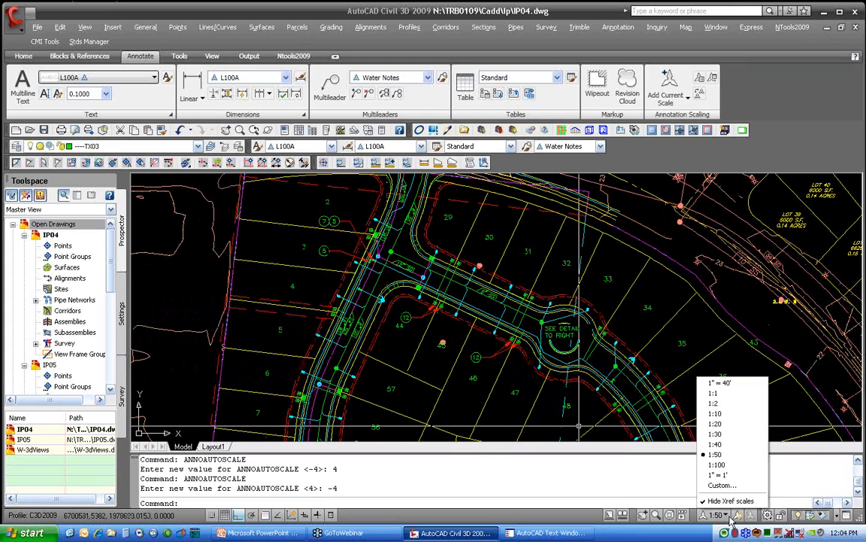
left_click(715, 413)
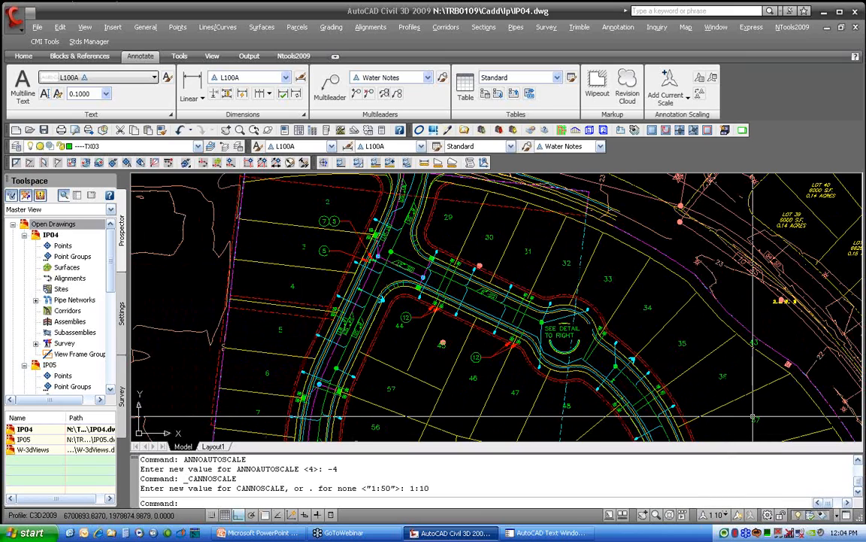
left_click(738, 518)
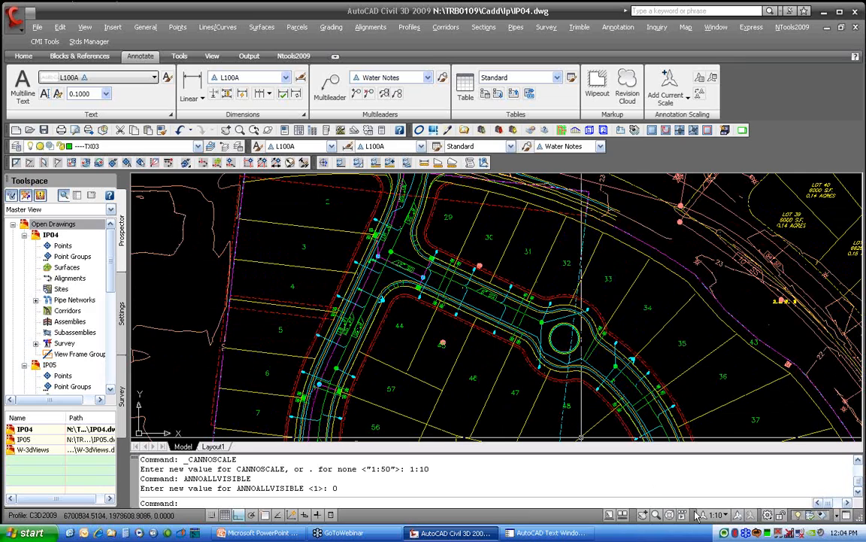
- Place a Water Notes multileader with tag number 22 at the cyan line's bend southwest of the cul-de-sac circle, with Ortho off
scroll(527, 353, "up", 6)
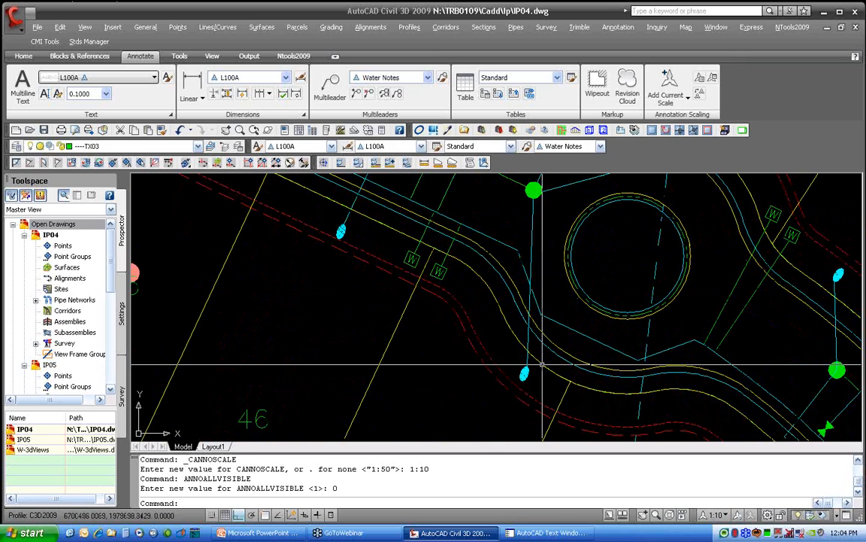
mouse_move(520, 344)
middle_mouse_down()
mouse_move(471, 325)
mouse_move(454, 377)
middle_mouse_up()
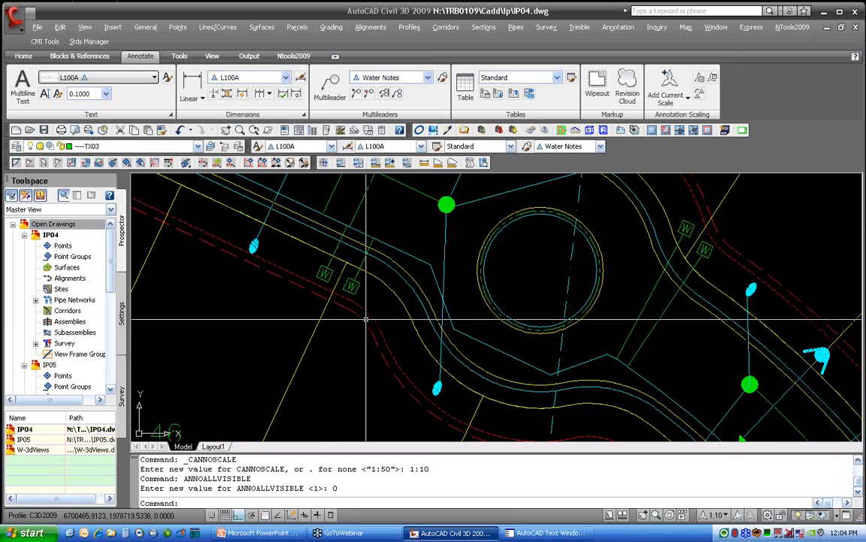
left_click(329, 84)
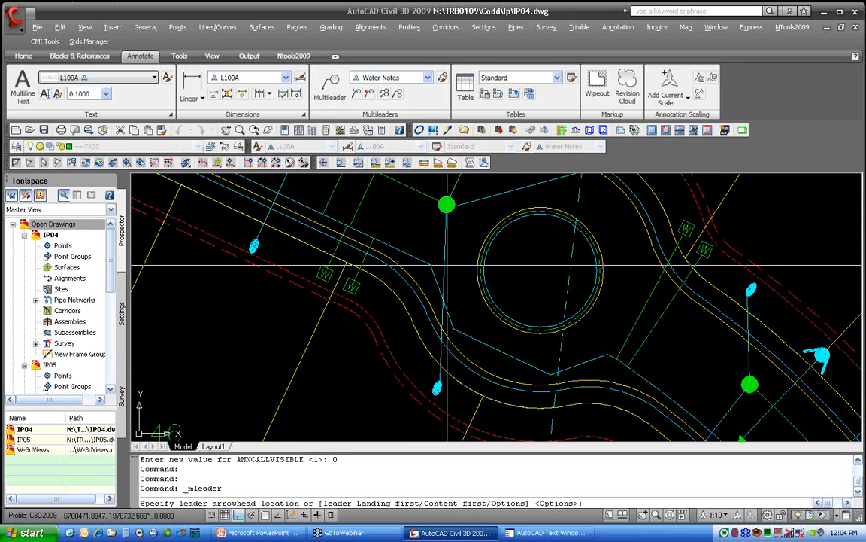
left_click(451, 329)
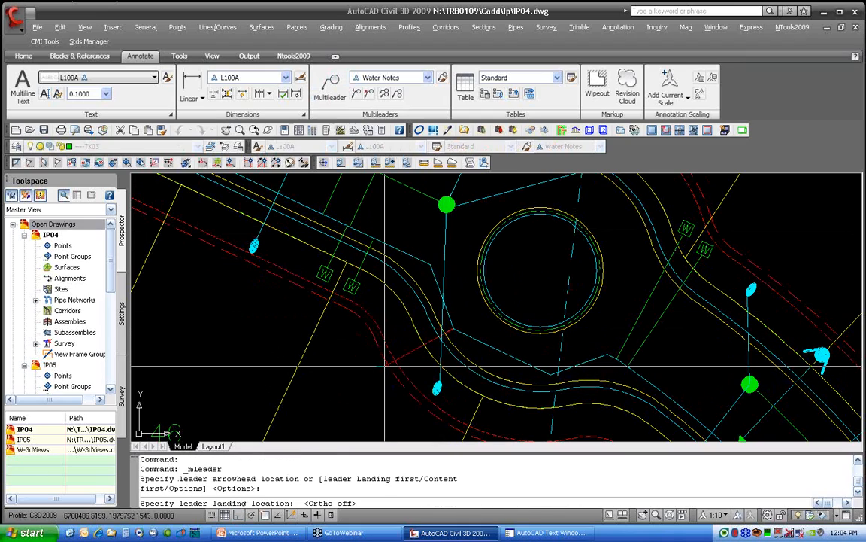
left_click(238, 514)
left_click(357, 381)
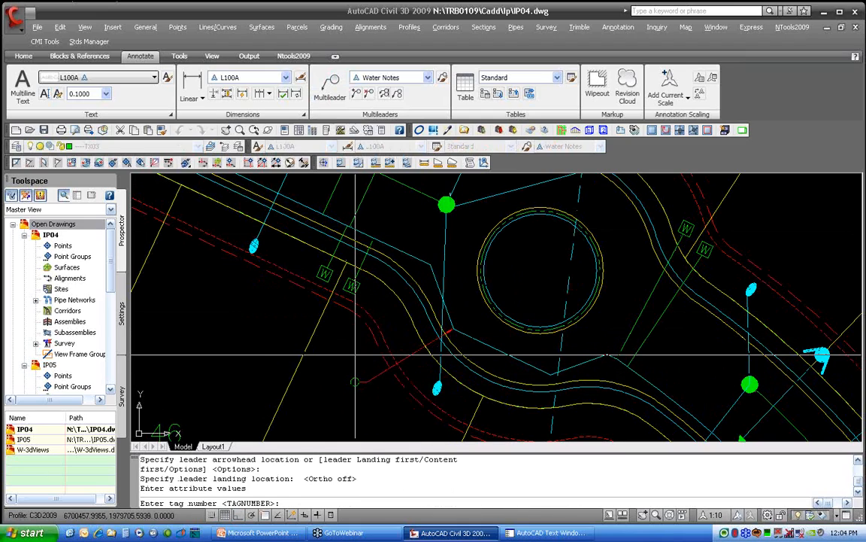
key("Return")
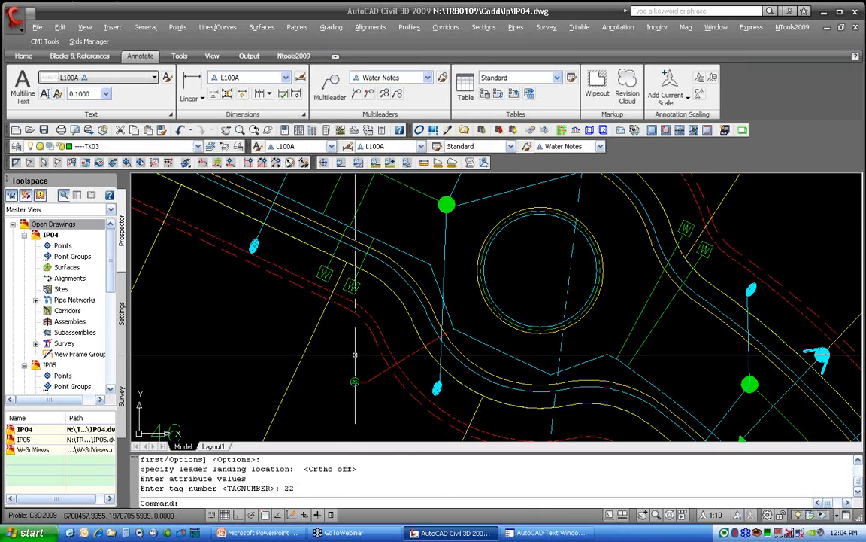
- Place another Water Notes multileader with tag number 22 pointing at the cyan line's bend directly south of the cul-de-sac circle
scroll(440, 370, "up", 2)
scroll(439, 370, "up", 1)
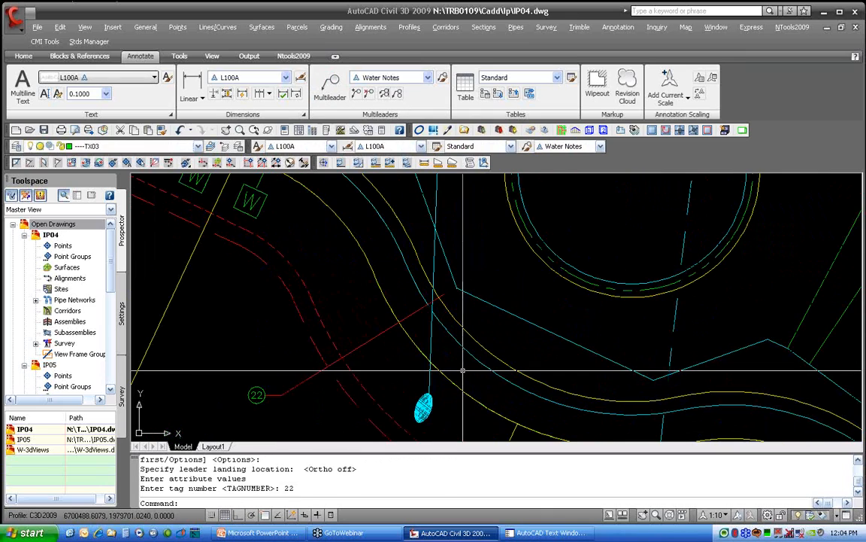
left_click(343, 91)
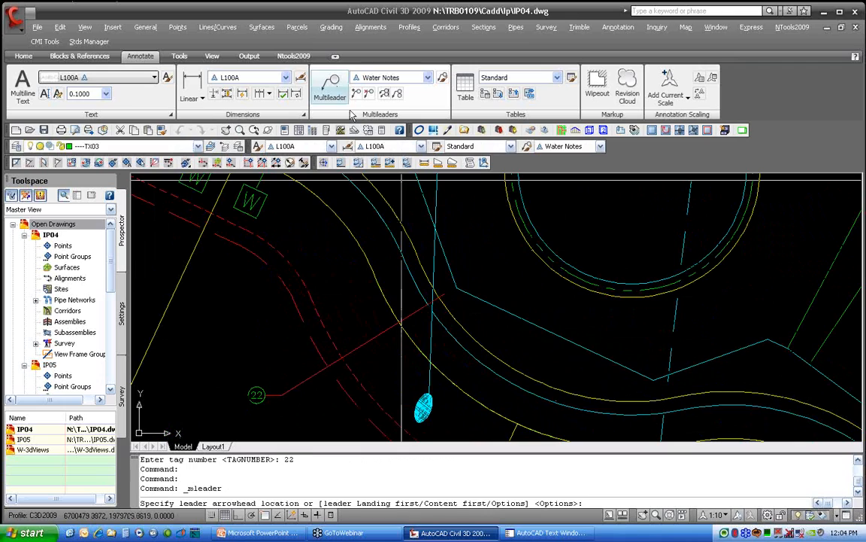
left_click(649, 385)
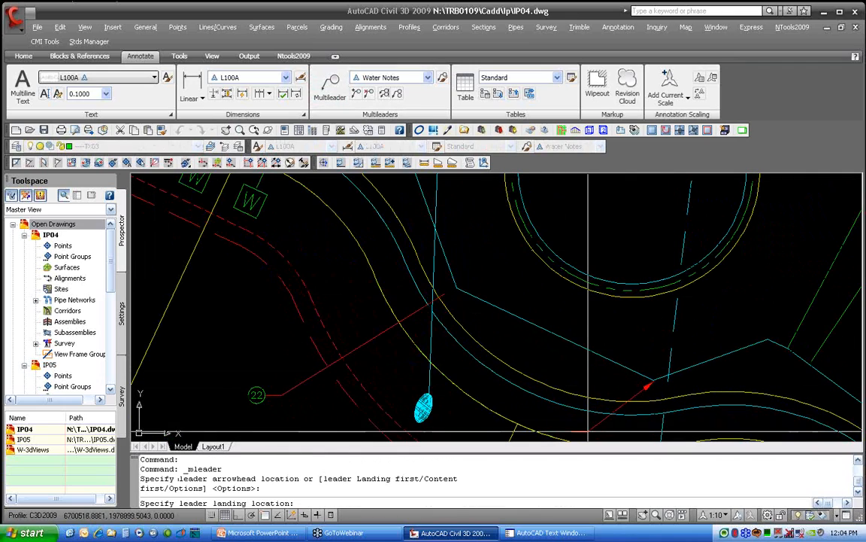
left_click(602, 427)
type("22")
key("Return")
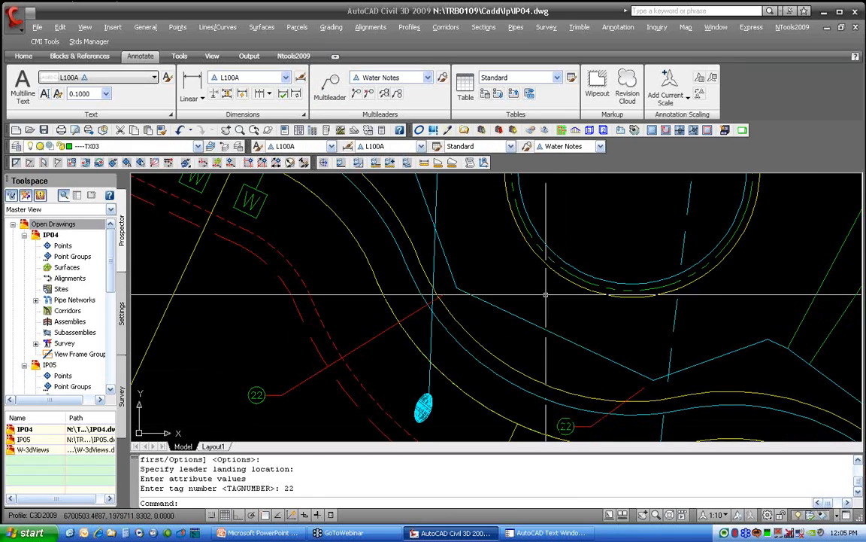
- Add an aligned dimension from a nearest point on the yellow curb line perpendicular to the cyan line between the two tag 22 bends
left_click(200, 98)
left_click(211, 145)
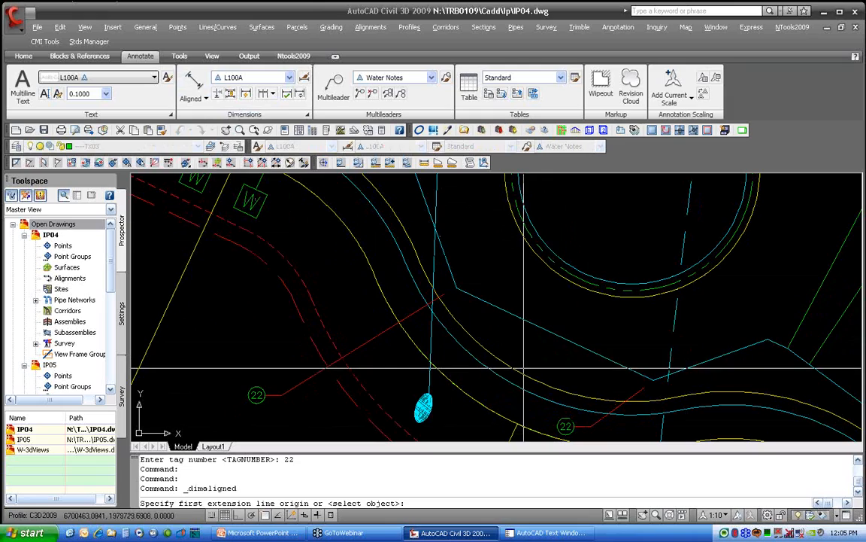
type("NE")
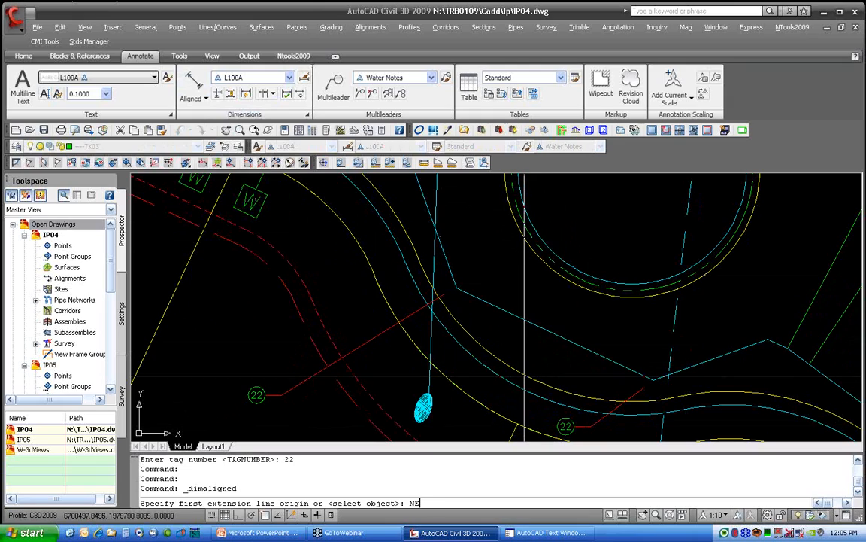
type("A")
key("Return")
left_click(526, 374)
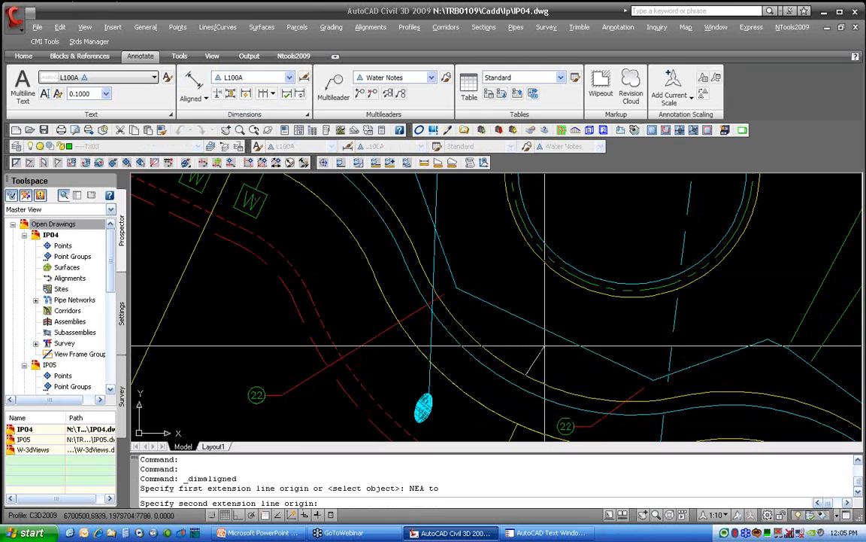
type("PER")
key("Return")
left_click(526, 311)
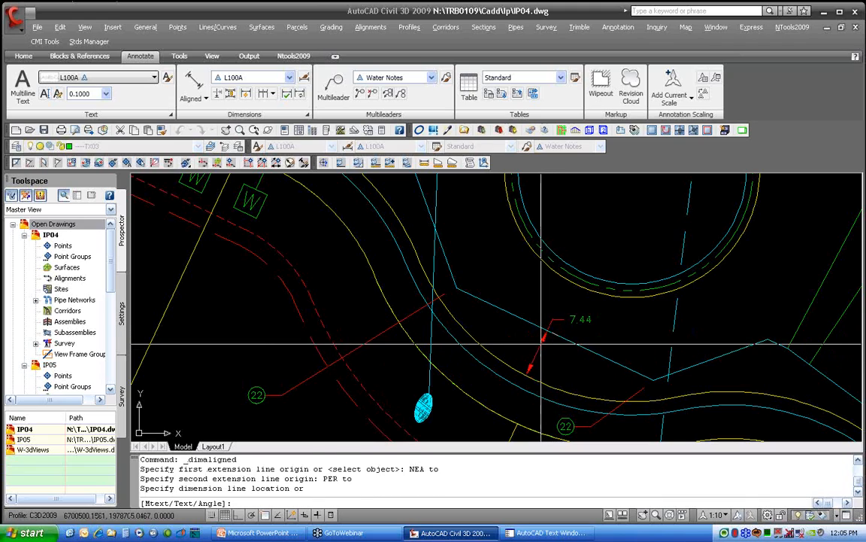
left_click(558, 364)
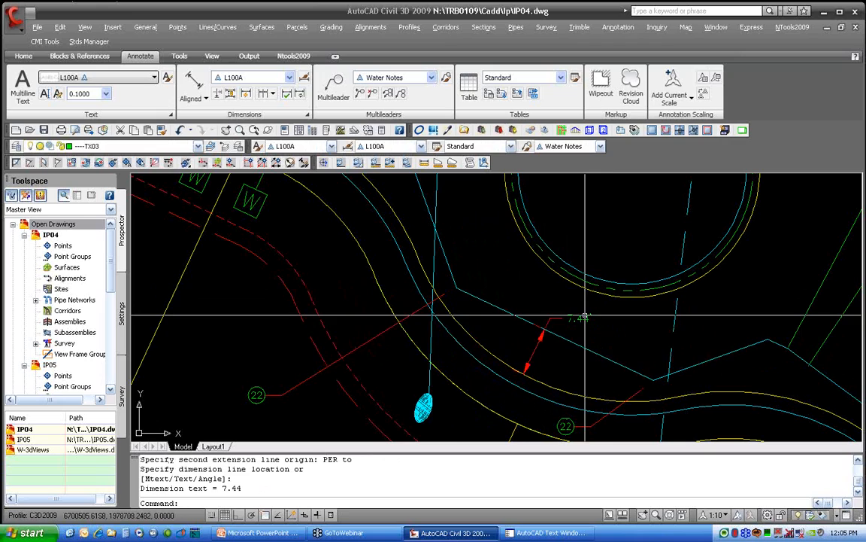
- Set the model space annotation scale to 1:50
scroll(578, 318, "down", 2)
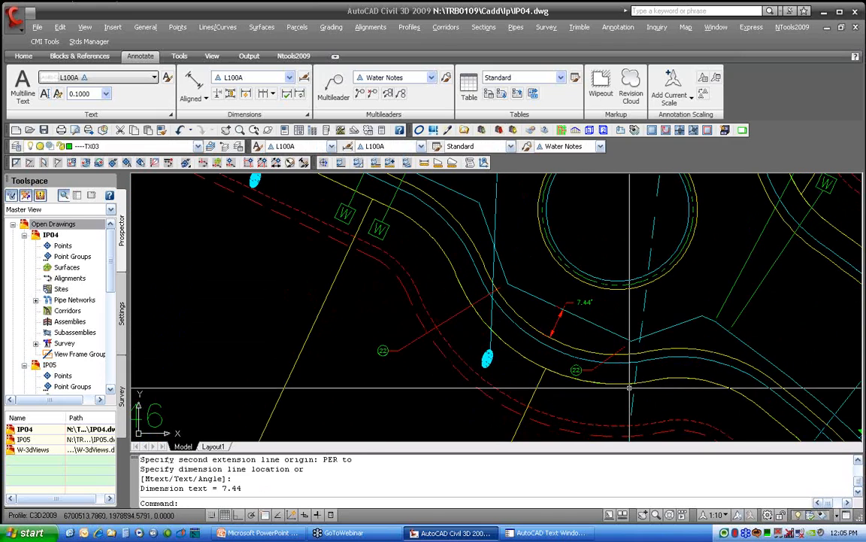
left_click(718, 514)
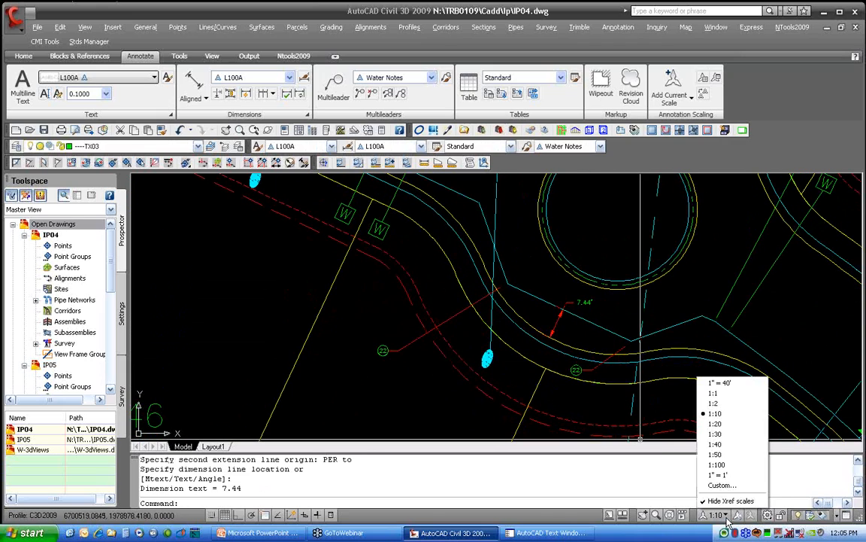
left_click(715, 454)
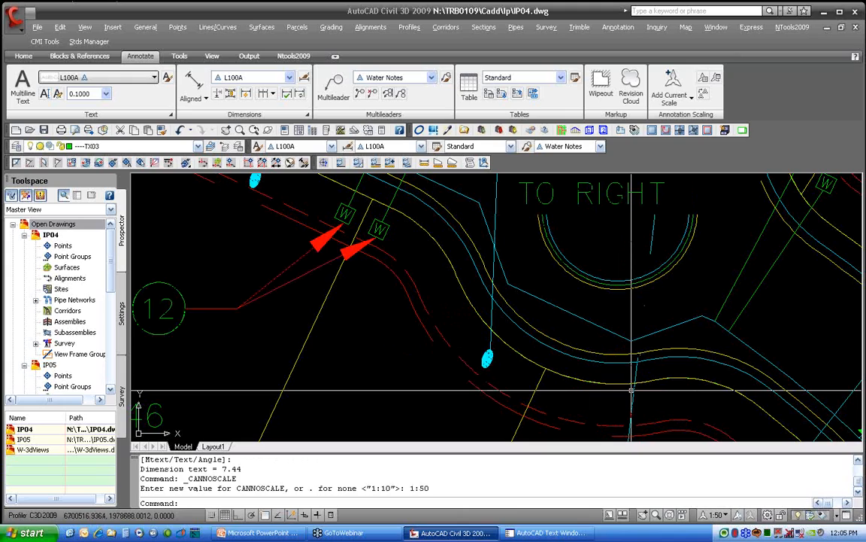
- Switch to Layout1 in paper space and compare the annotations in the overall plan viewport with those in the Detail 1 viewport
left_click(213, 446)
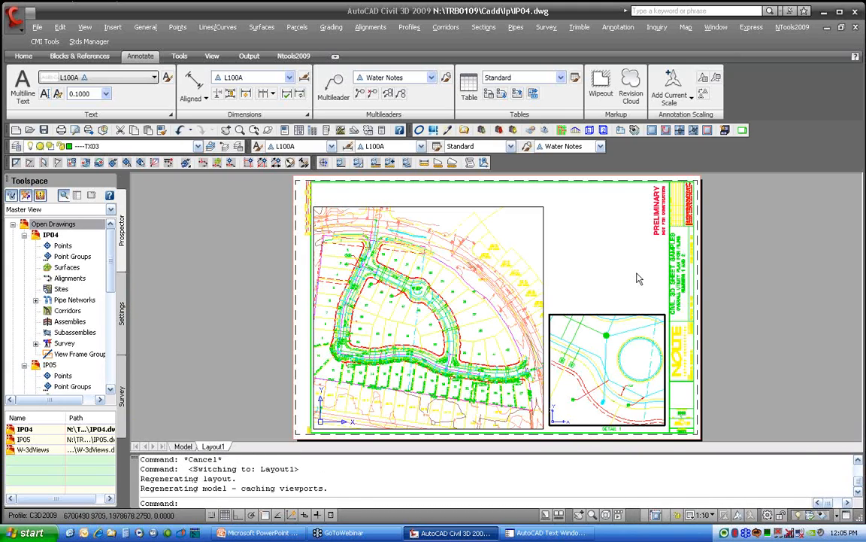
double_click(623, 273)
scroll(417, 303, "up", 5)
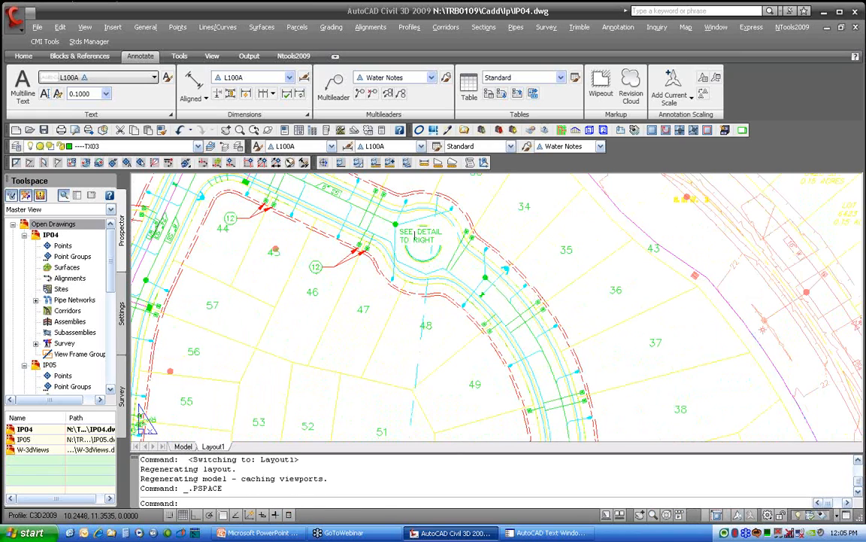
middle_click_drag(417, 289, 454, 372)
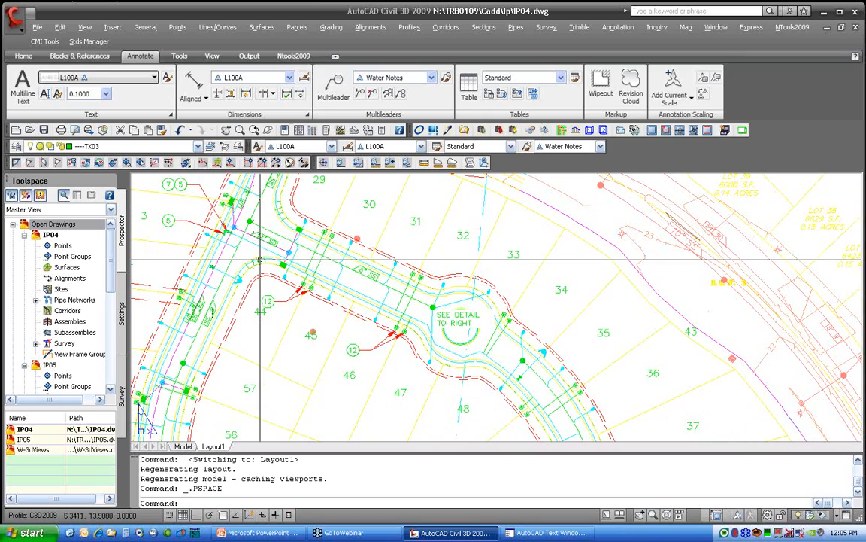
scroll(260, 259, "down", 5)
middle_click_drag(606, 376, 512, 259)
scroll(567, 362, "up", 2)
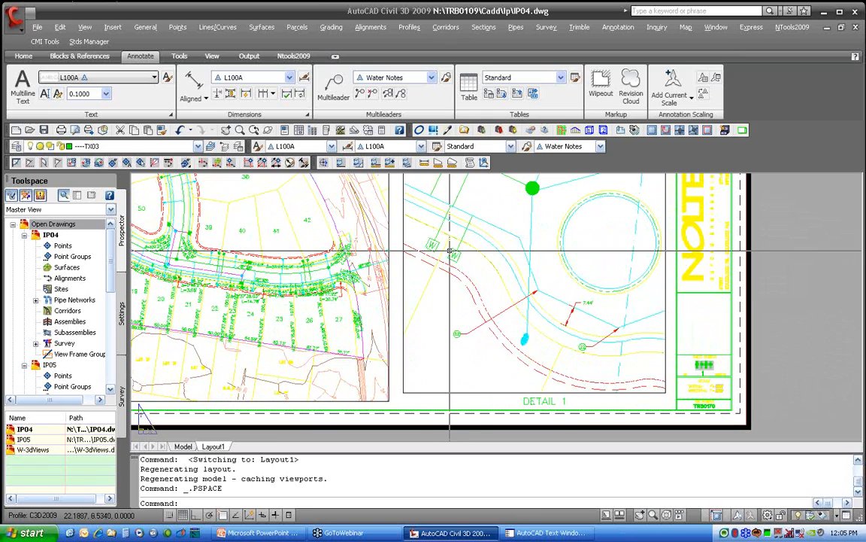
- Return to model space, set the annotation scale to 1:10 and show annotative objects for all scales
left_click(183, 446)
scroll(417, 347, "down", 1)
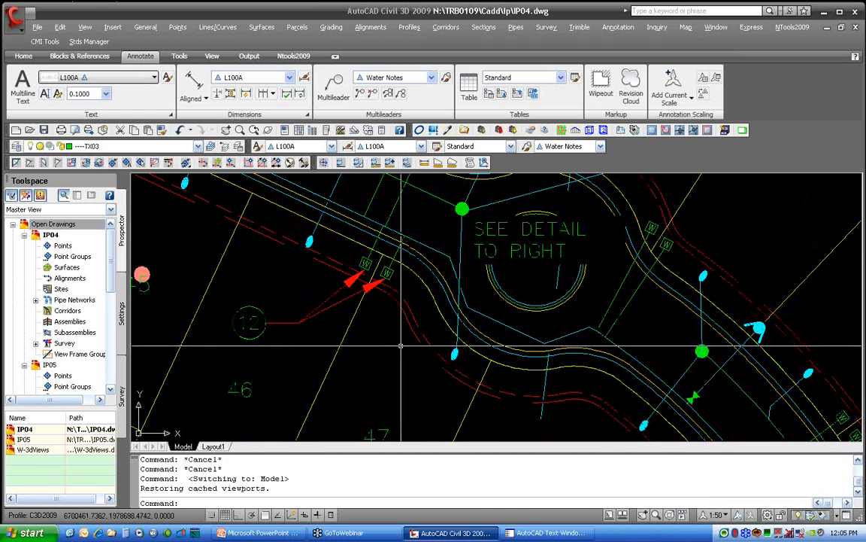
left_click(715, 514)
left_click(719, 416)
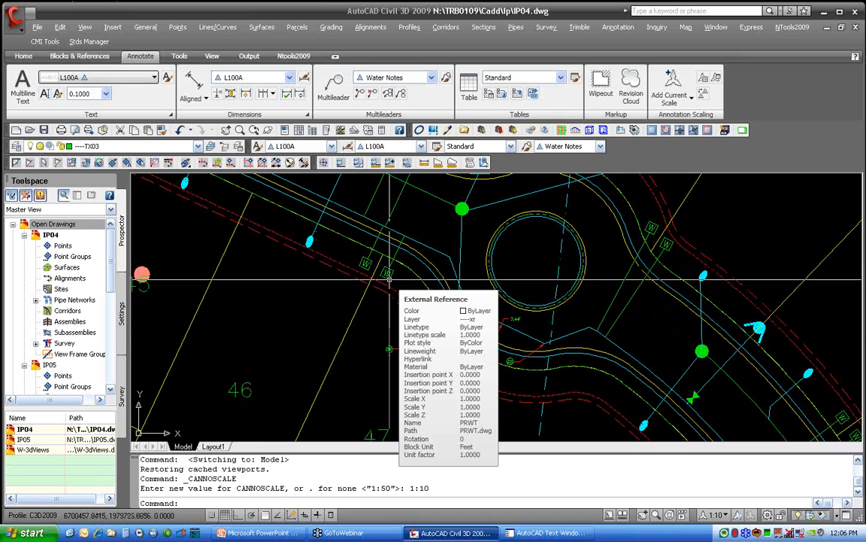
left_click(739, 516)
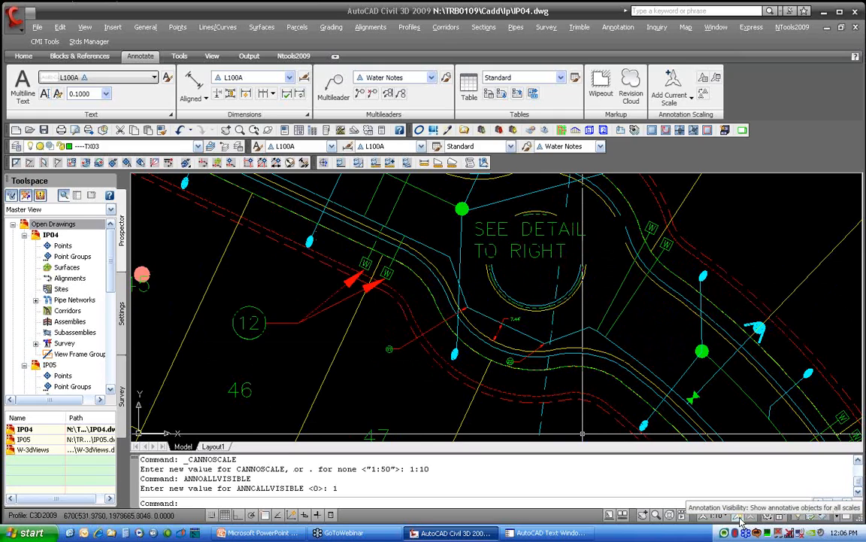
- Add the 1:10 scale to the object scale list of the two-arrow tag 12 multileader beside lot 46
left_click(290, 322)
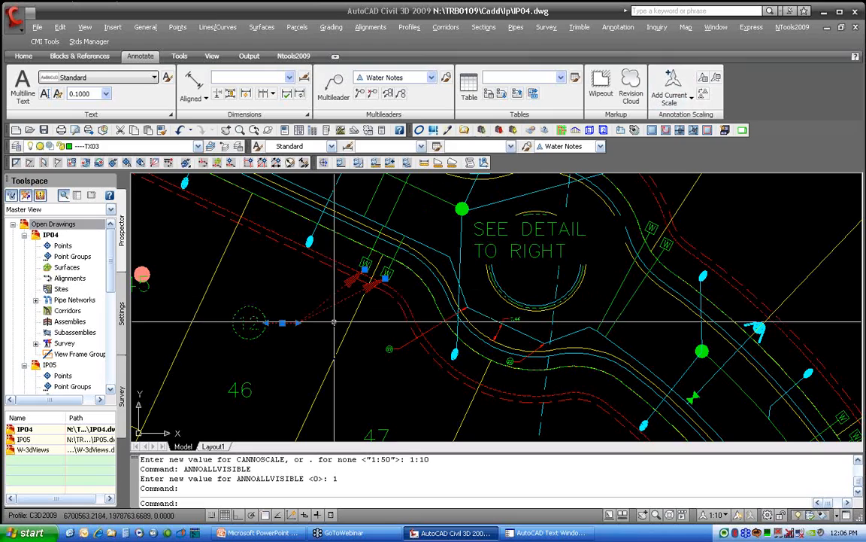
right_click(306, 310)
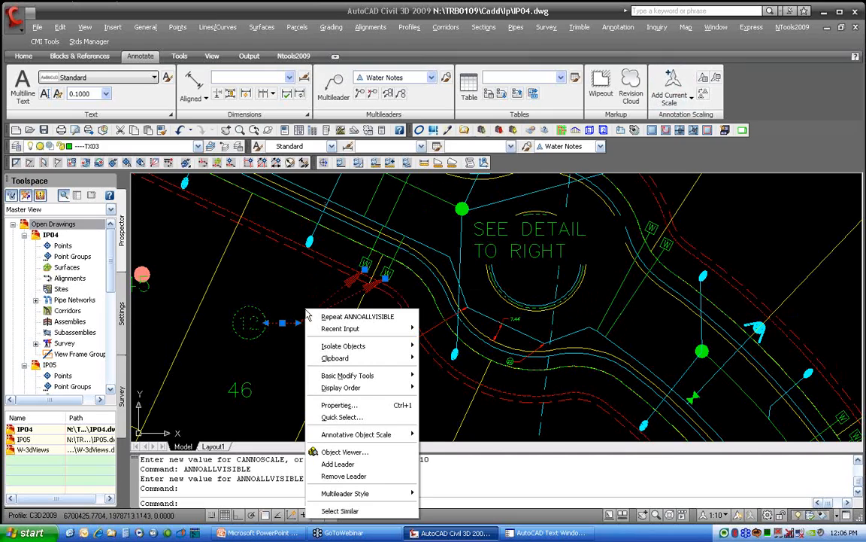
mouse_move(347, 435)
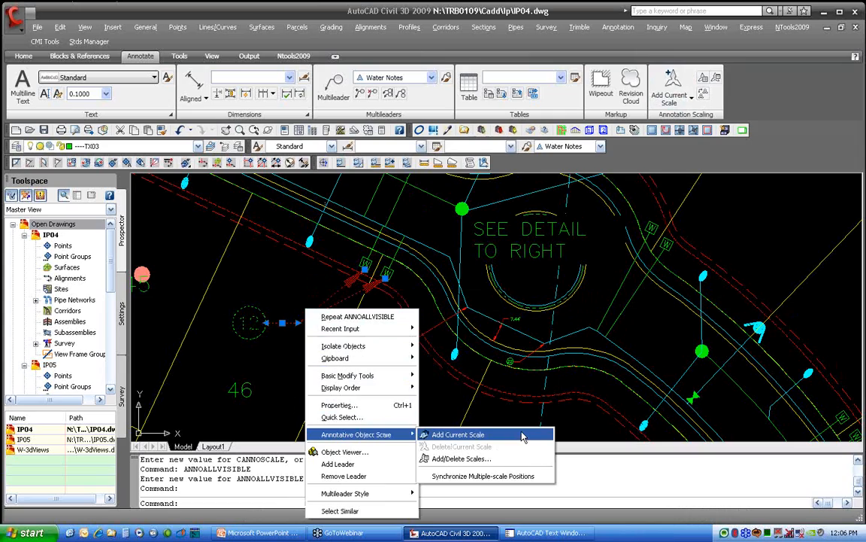
left_click(456, 459)
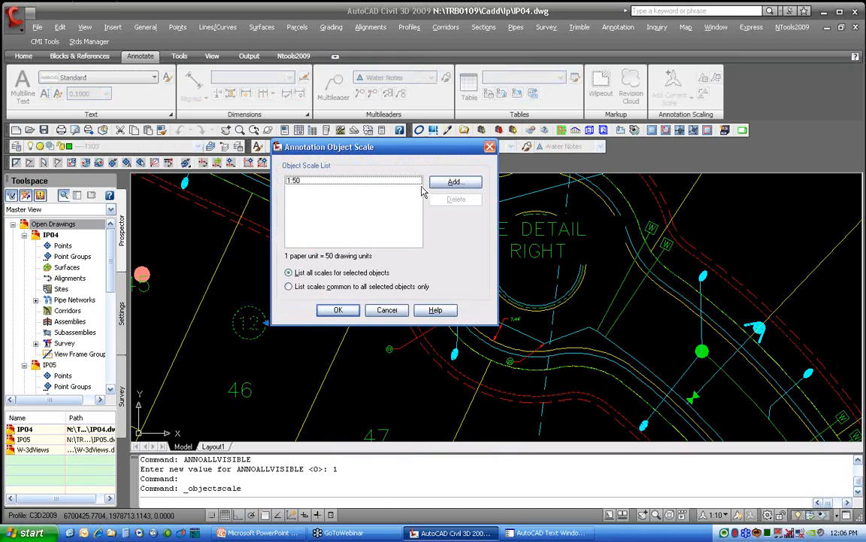
left_click(460, 187)
left_click(313, 206)
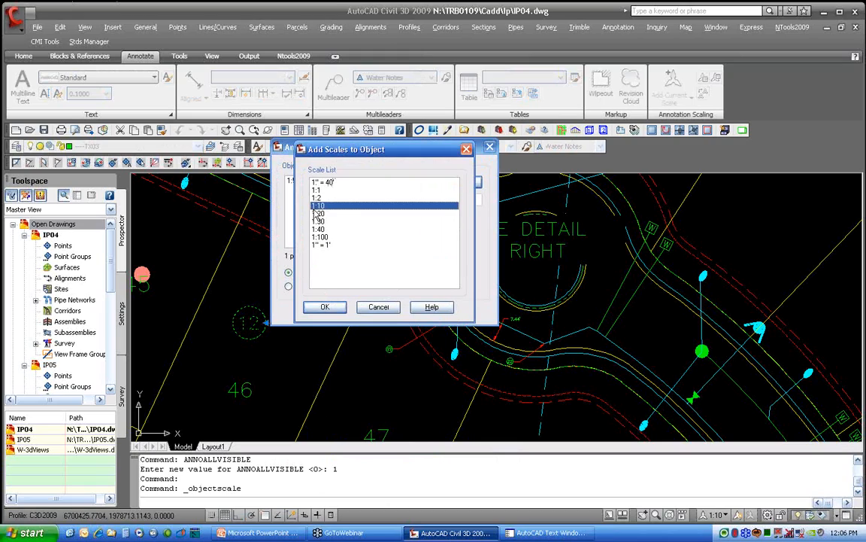
left_click(325, 307)
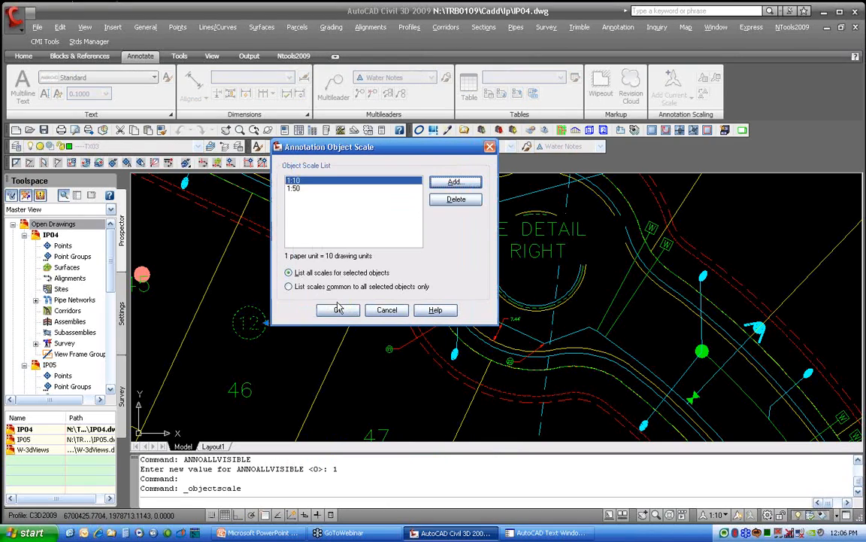
left_click(298, 189)
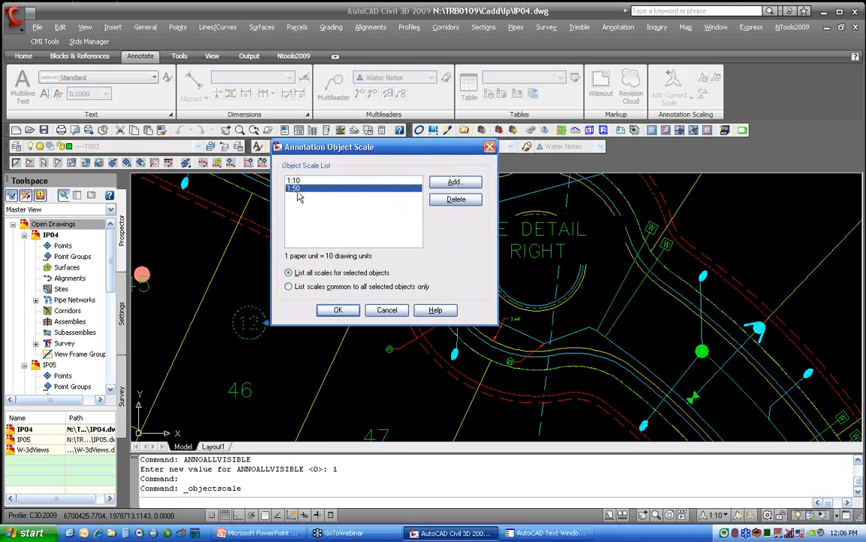
left_click(337, 311)
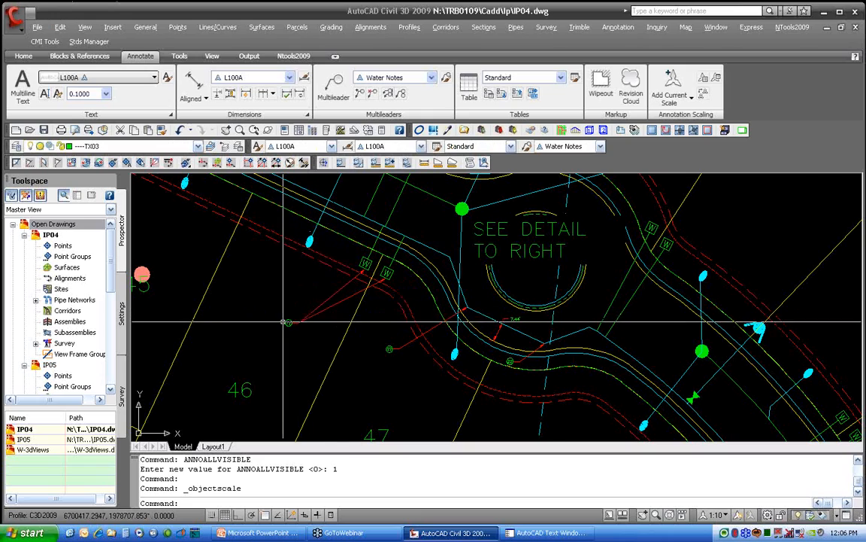
- Move the 1:10 representation of the tag 12 multileader northeast, close to the two W service symbols
scroll(297, 335, "up", 2)
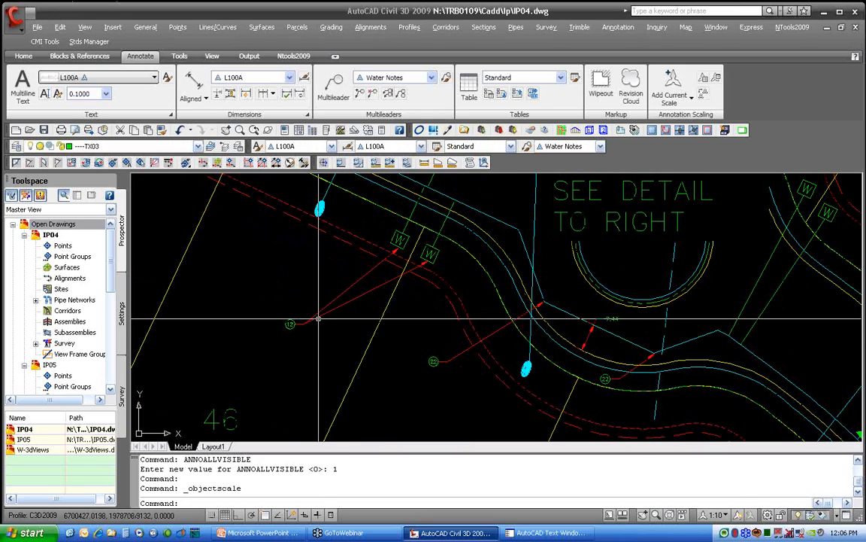
left_click(327, 314)
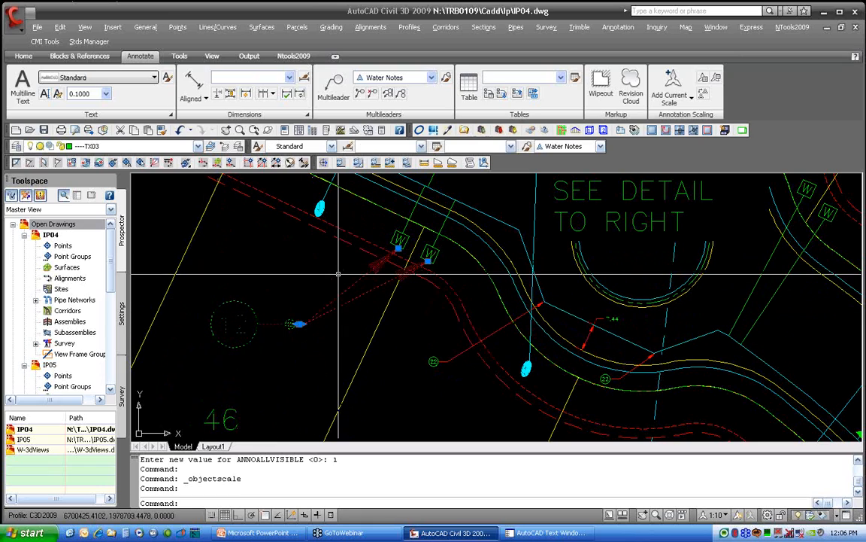
left_click(299, 323)
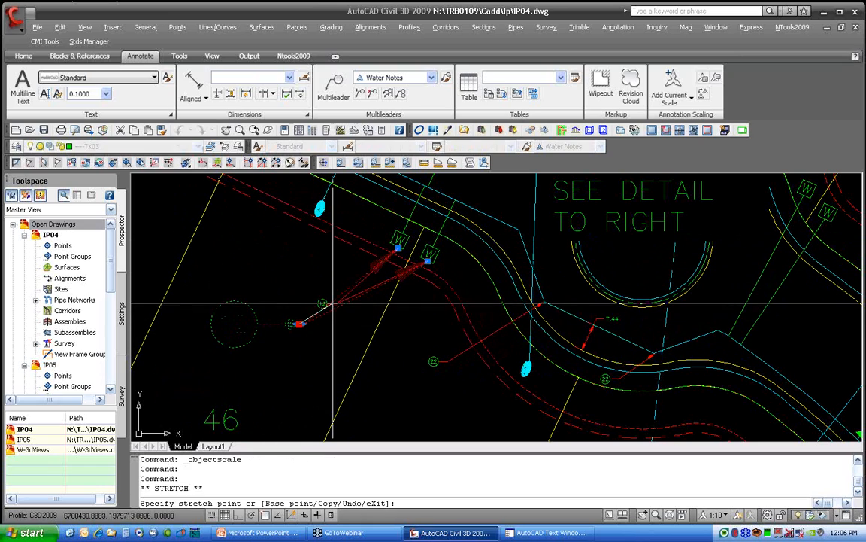
left_click(374, 276)
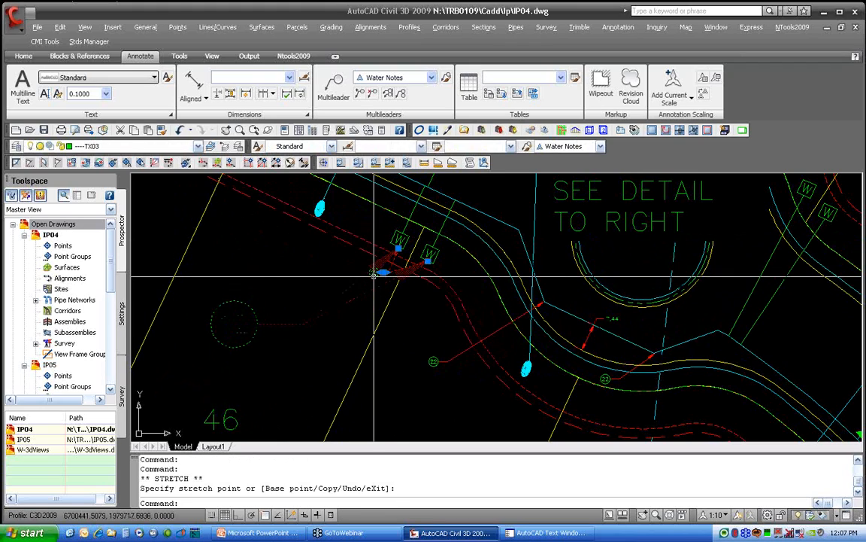
scroll(374, 276, "up", 3)
key("Escape")
scroll(373, 277, "down", 4)
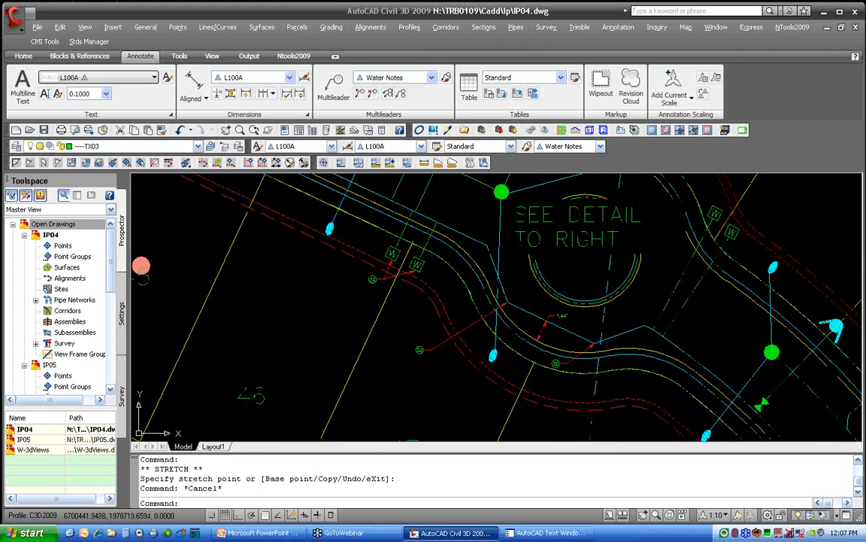
middle_click_drag(369, 302, 364, 279)
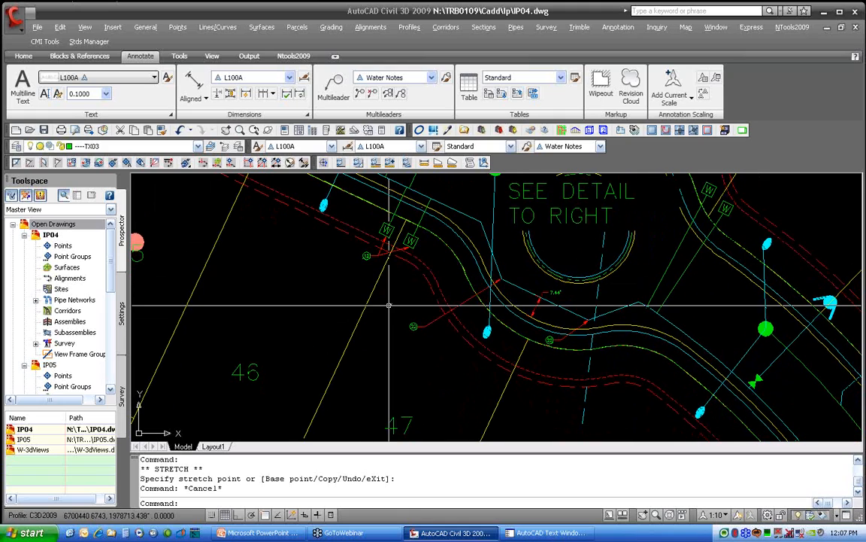
- Set the model annotation scale to 1:50 and compare the tag 12 multileader in Layout1's overall plan and Detail 1 viewports
left_click(726, 516)
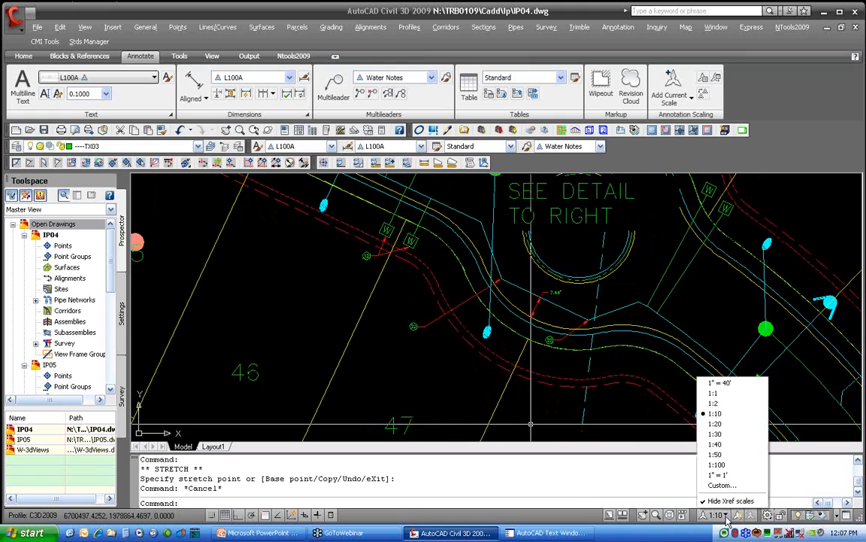
left_click(718, 454)
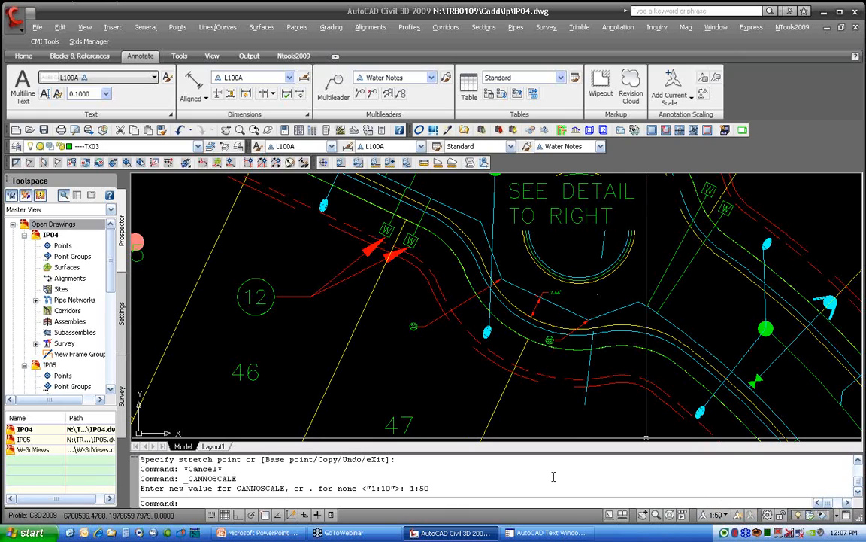
left_click(213, 447)
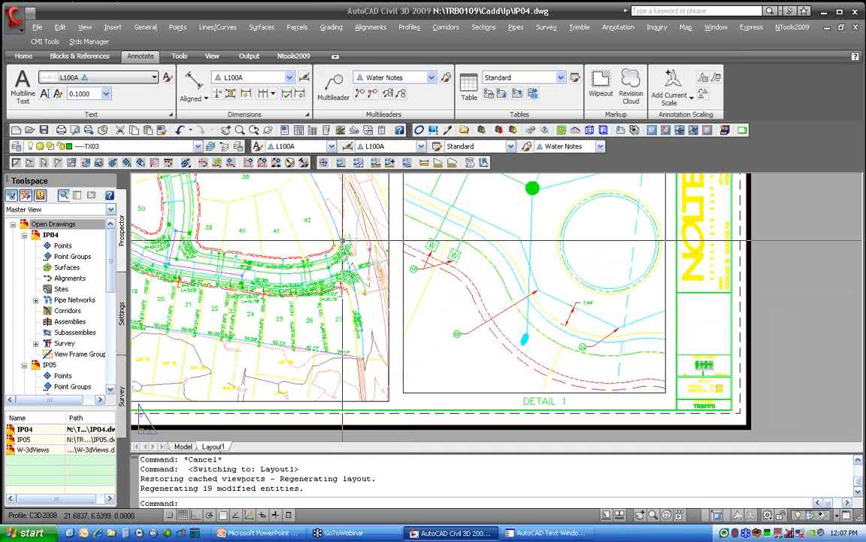
scroll(343, 242, "up", 5)
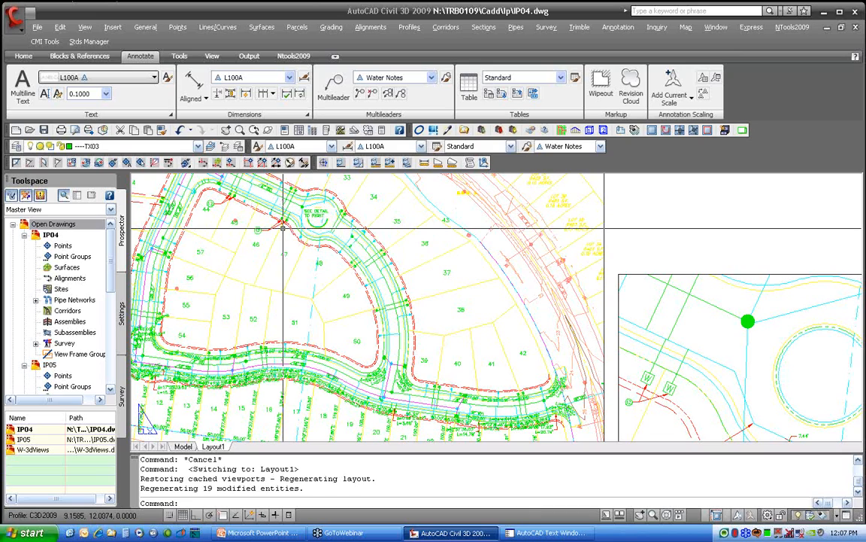
- Switch to model space and delete the 1:2, 1:30 and 1:100 scales from the drawing's scale list
left_click(183, 446)
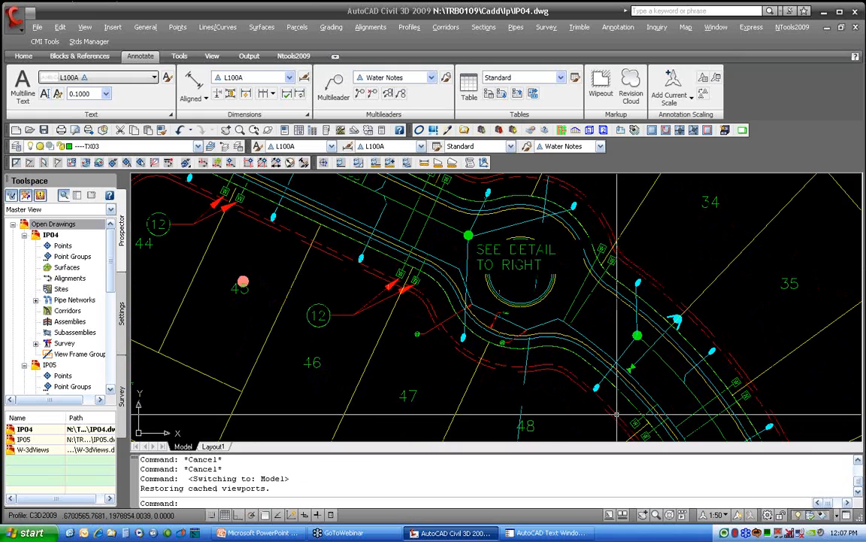
left_click(726, 516)
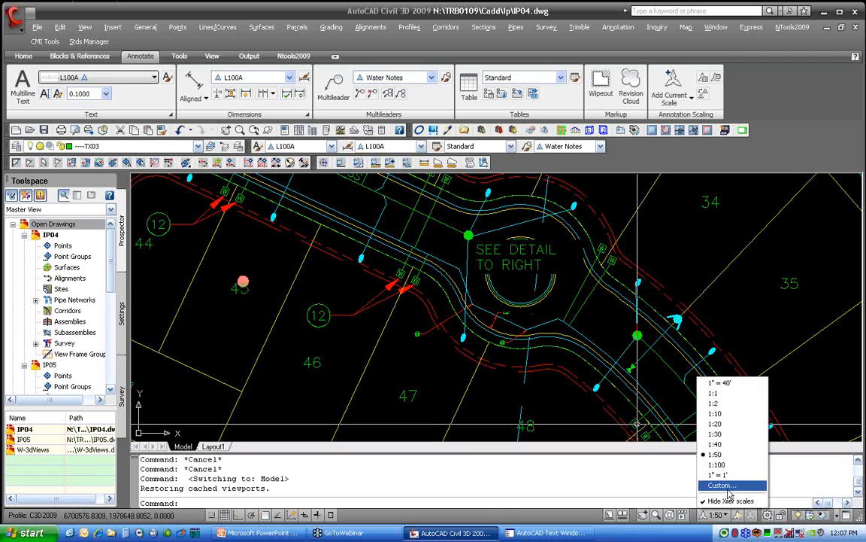
left_click(720, 485)
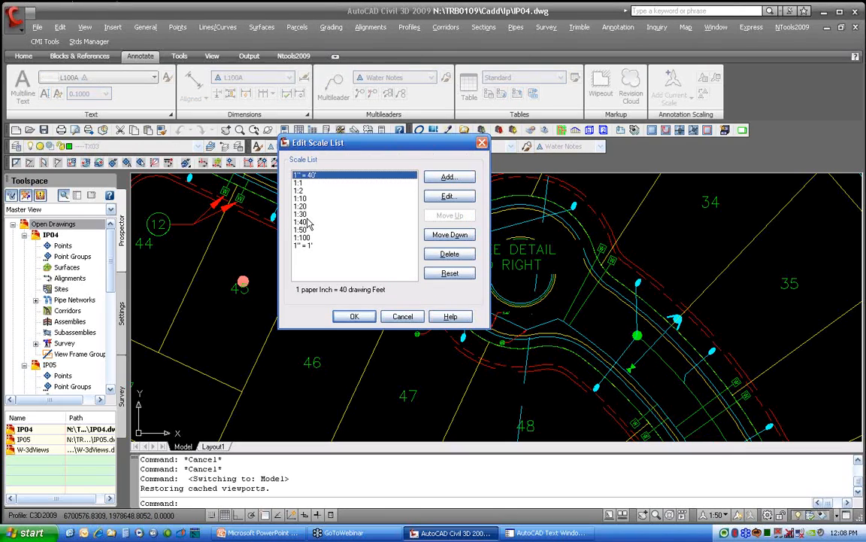
left_click(300, 190)
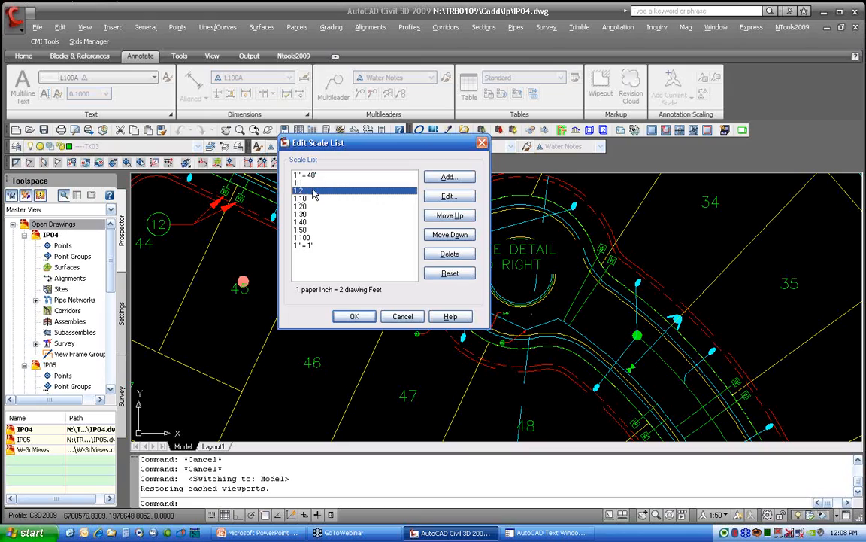
left_click(444, 258)
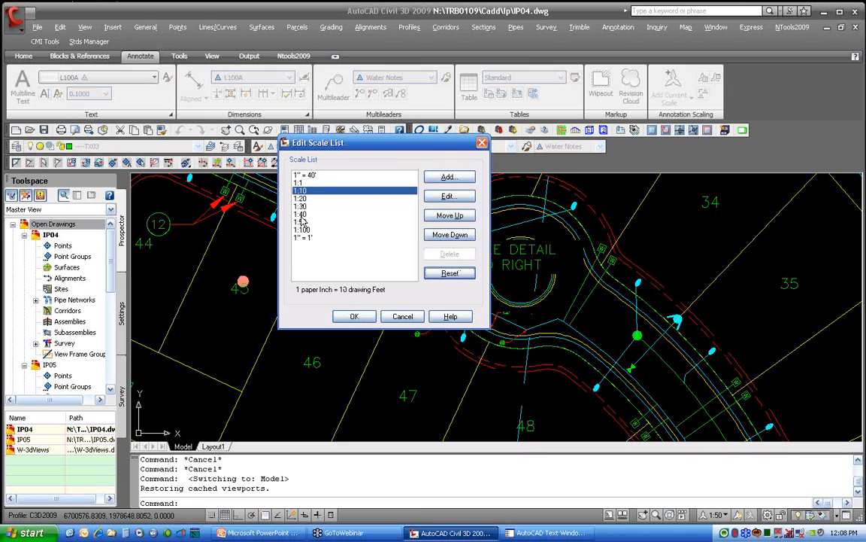
left_click(336, 207)
left_click(449, 253)
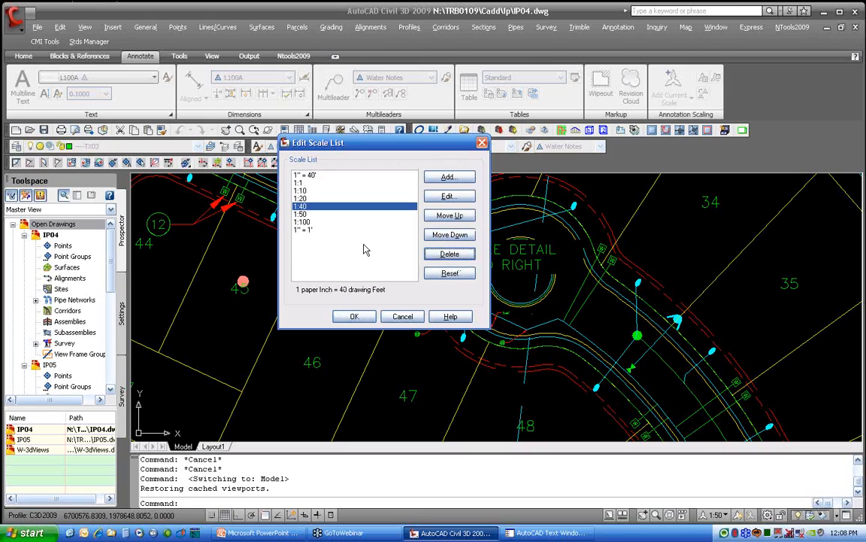
left_click(304, 222)
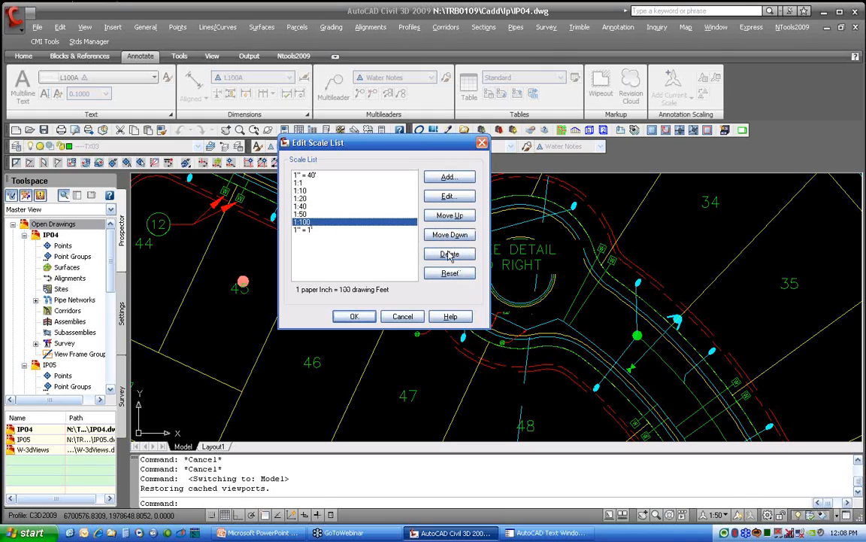
left_click(449, 253)
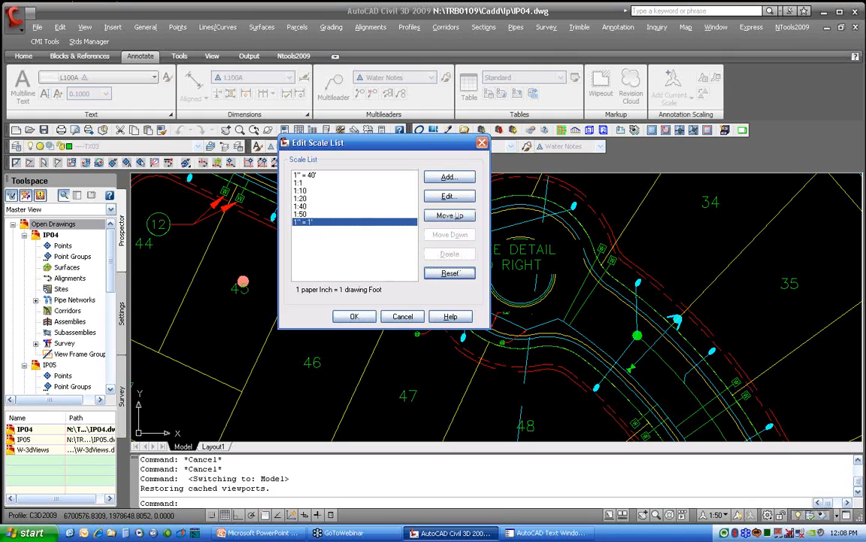
left_click(355, 315)
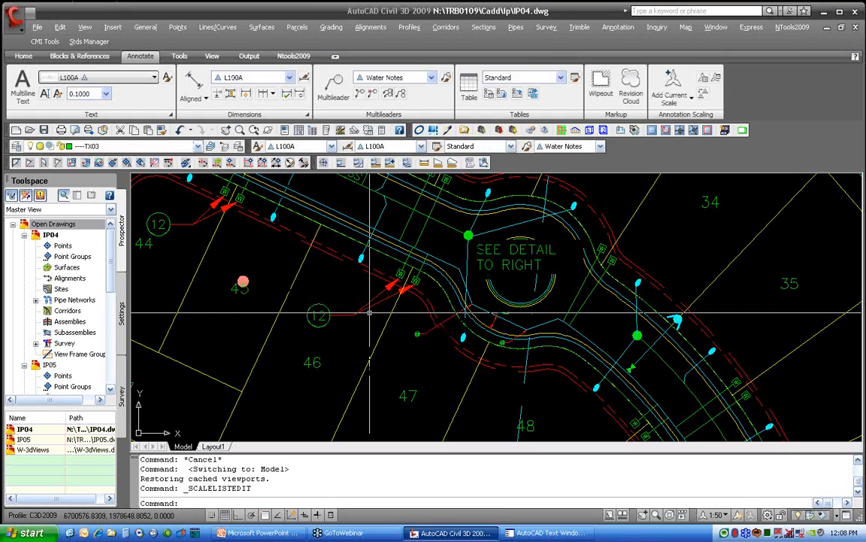
- Turn Hide Xref scales off and back on for the annotation scale list
left_click(728, 516)
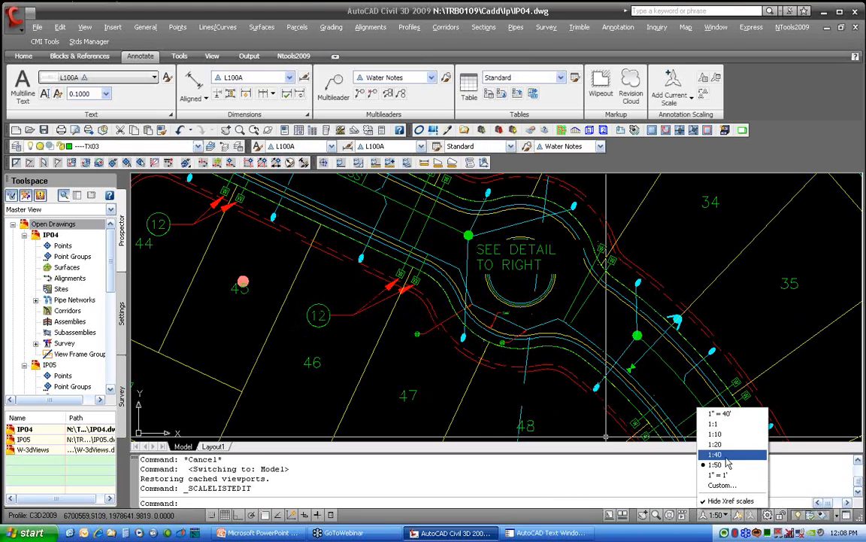
left_click(730, 501)
left_click(727, 516)
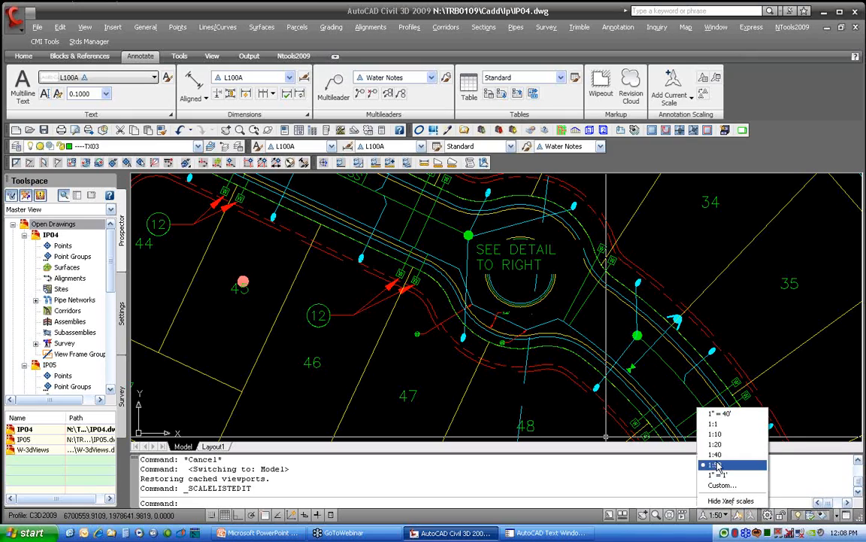
left_click(729, 501)
left_click(727, 516)
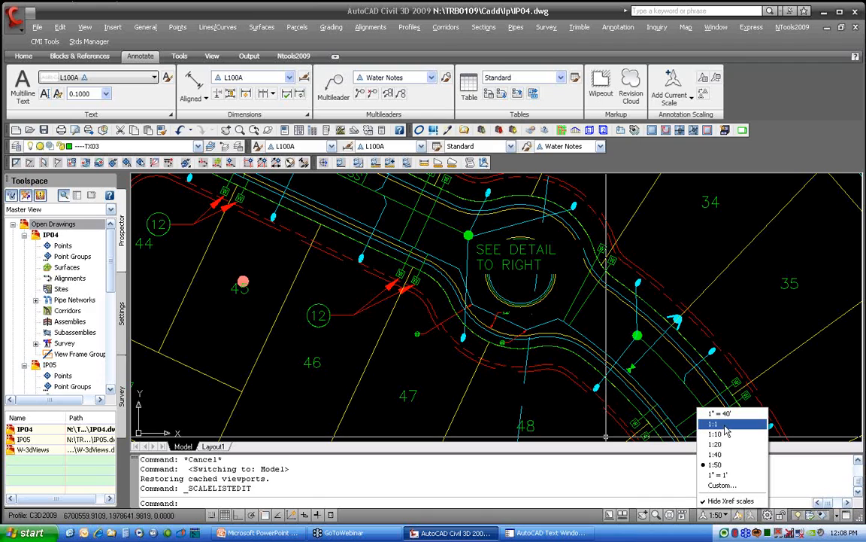
left_click(471, 352)
left_click(243, 281)
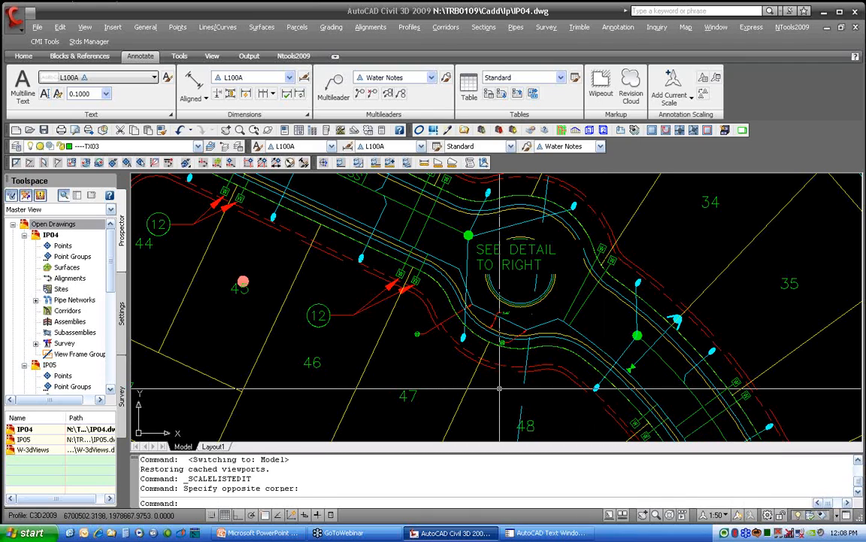
scroll(493, 363, "down", 4)
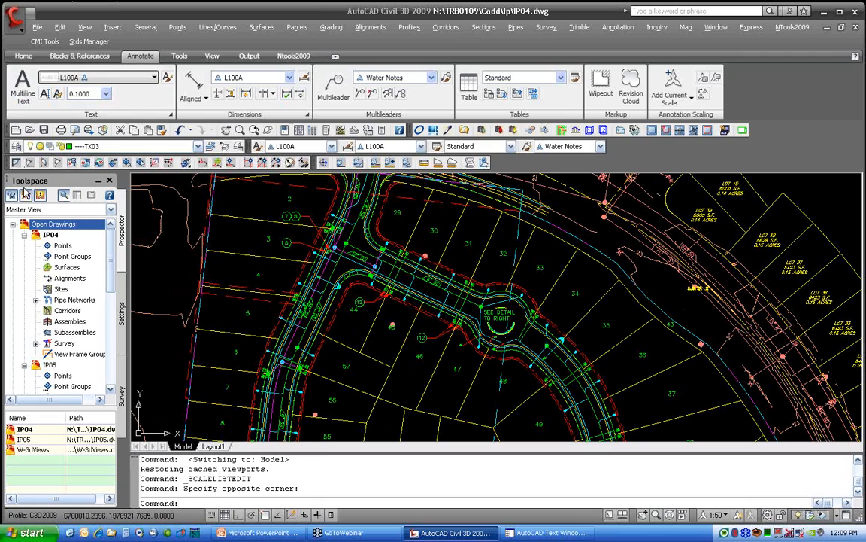
- Open the drawing W-Mtext.dwg from the Master folder
left_click(29, 129)
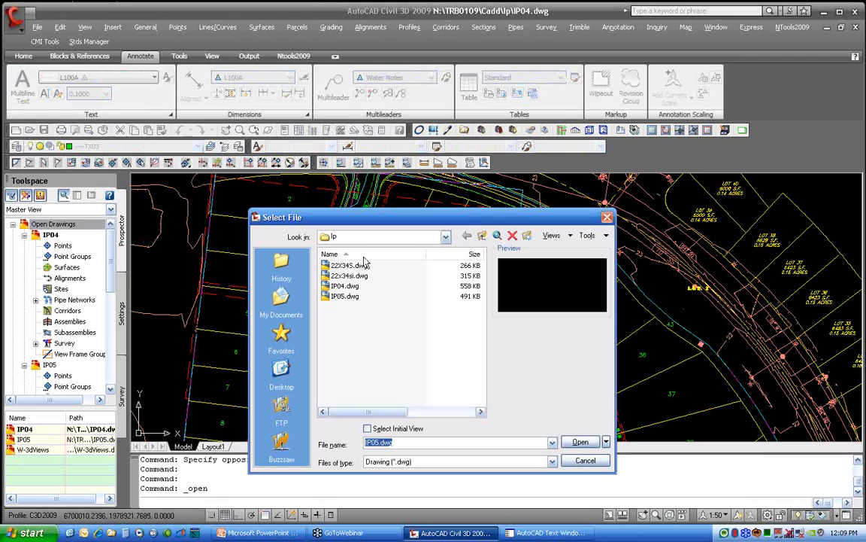
left_click(482, 237)
double_click(340, 276)
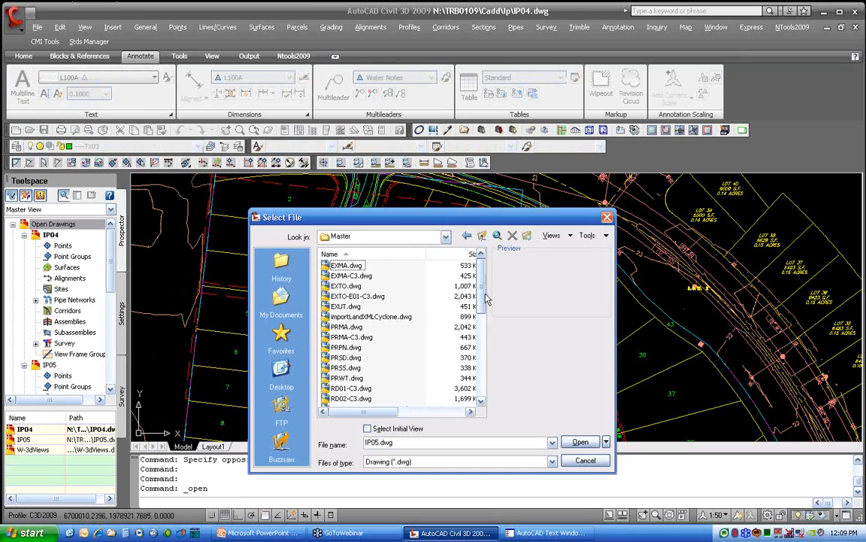
left_click_drag(486, 286, 485, 388)
left_click(354, 347)
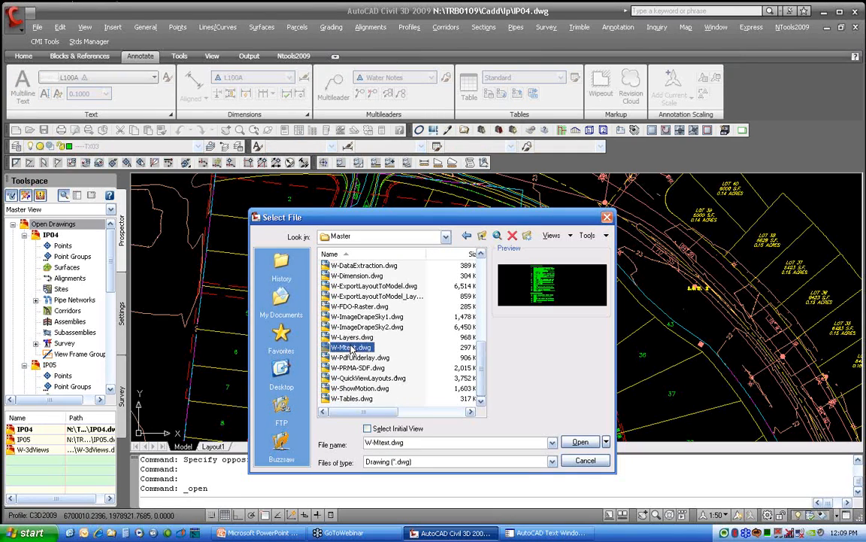
left_click(578, 442)
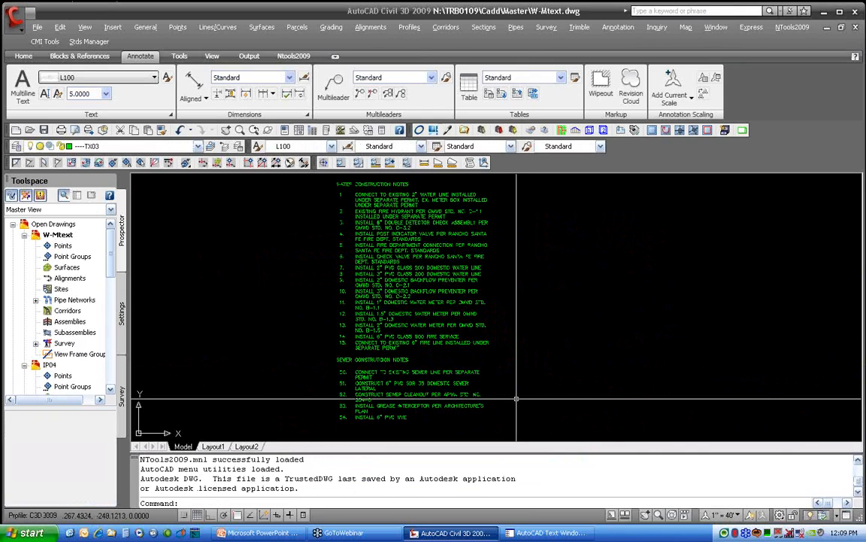
- Edit the construction notes text and replace the misspelled word in the sewer notes heading with the suggestion CONSTRUCTION
double_click(417, 291)
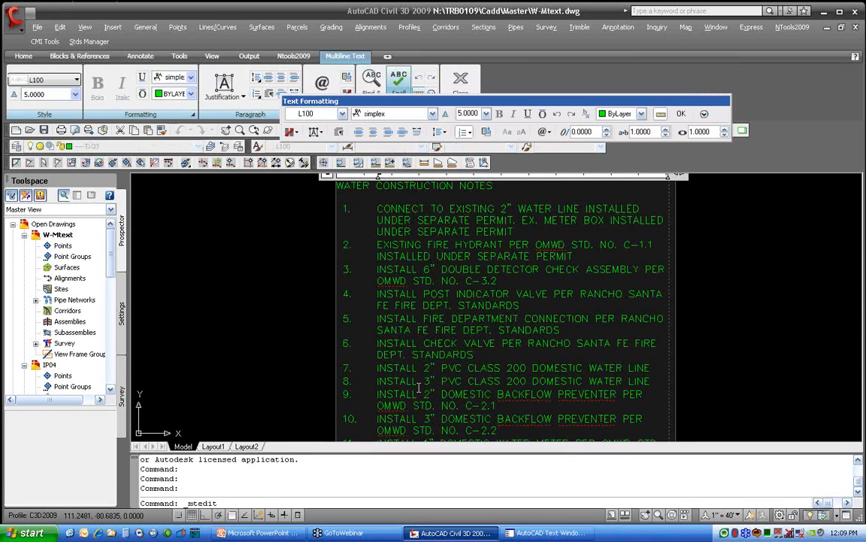
left_click(715, 407)
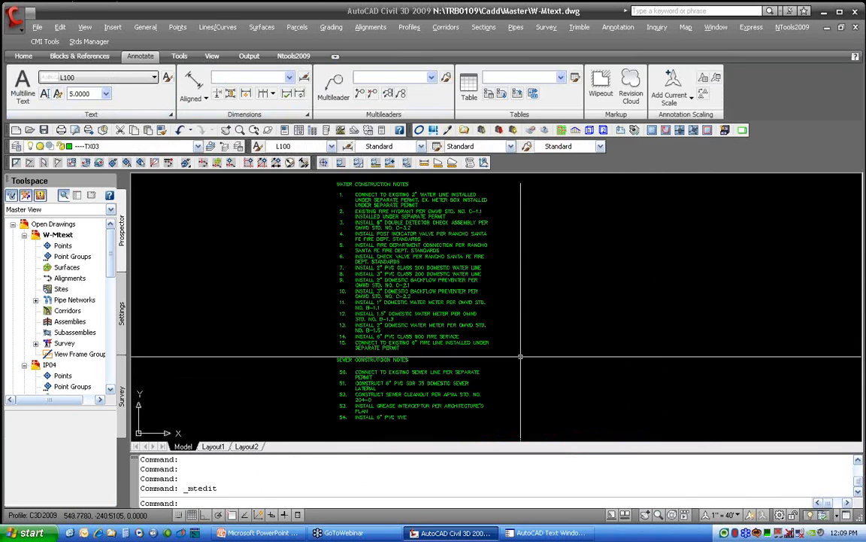
middle_click_drag(482, 304, 441, 205)
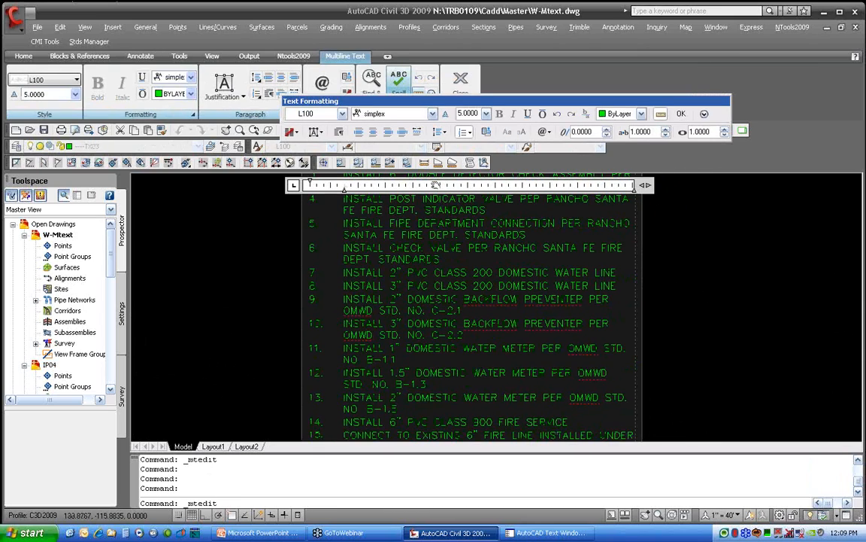
middle_click_drag(437, 370, 419, 294)
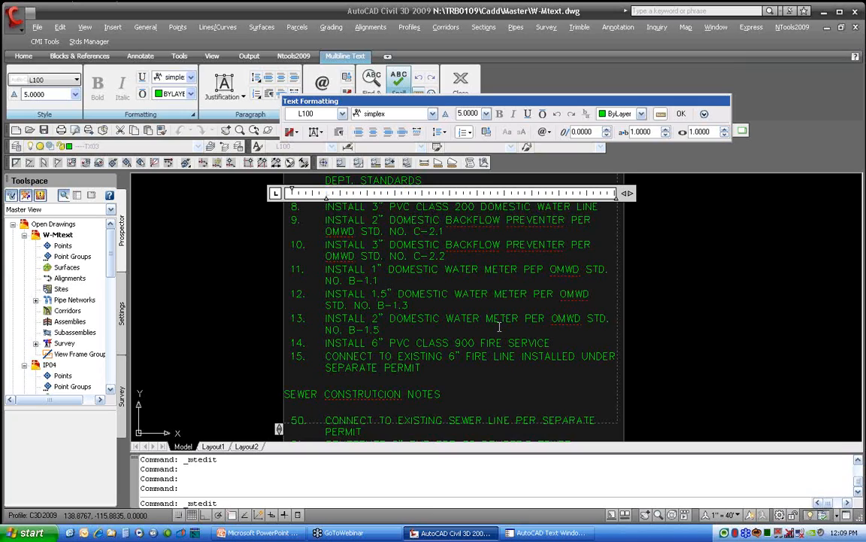
right_click(366, 395)
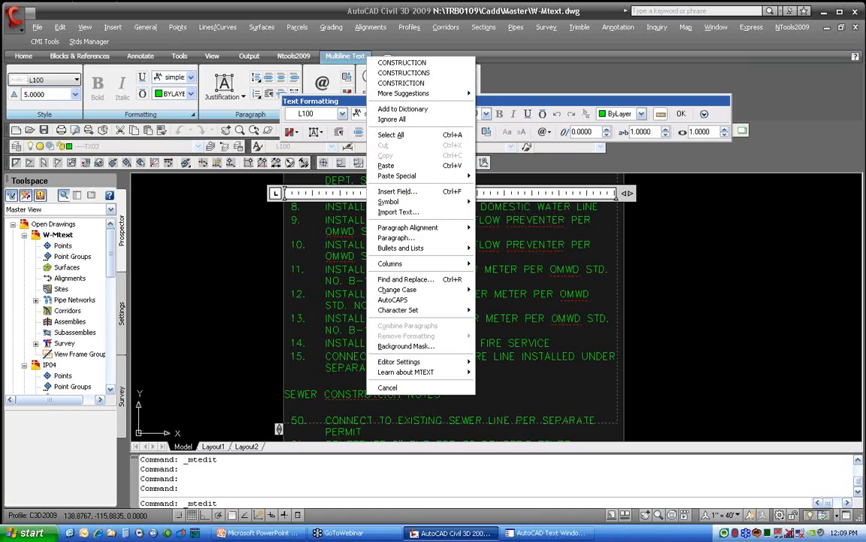
left_click(455, 63)
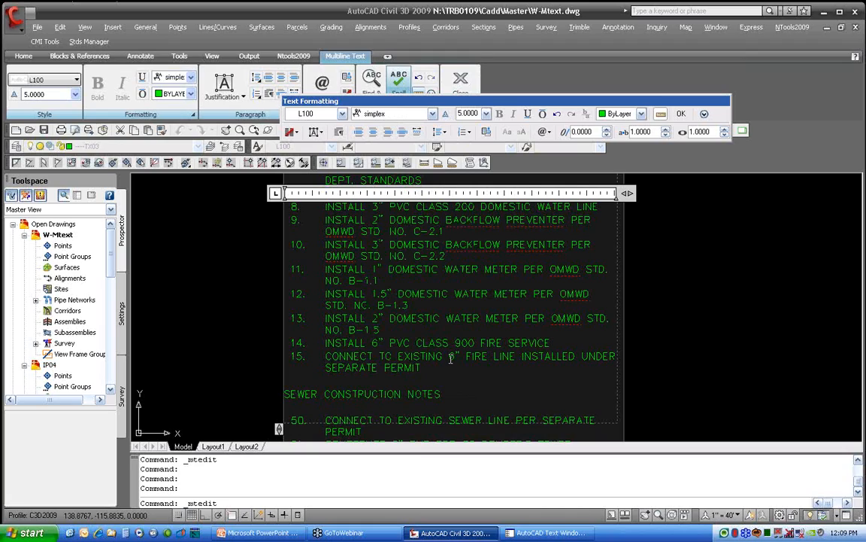
- Add BACKFLOW from note 10 to the spelling dictionary and finish editing the construction notes
left_click(426, 221)
right_click(469, 244)
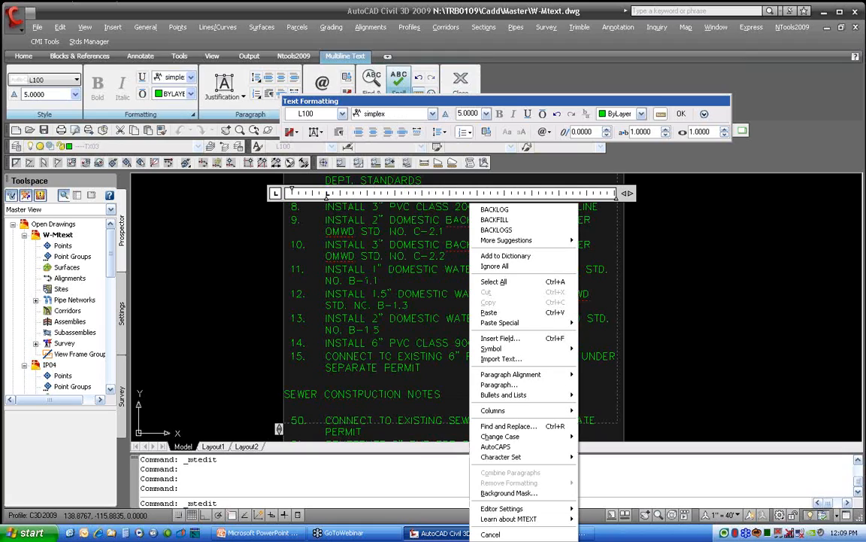
left_click(549, 259)
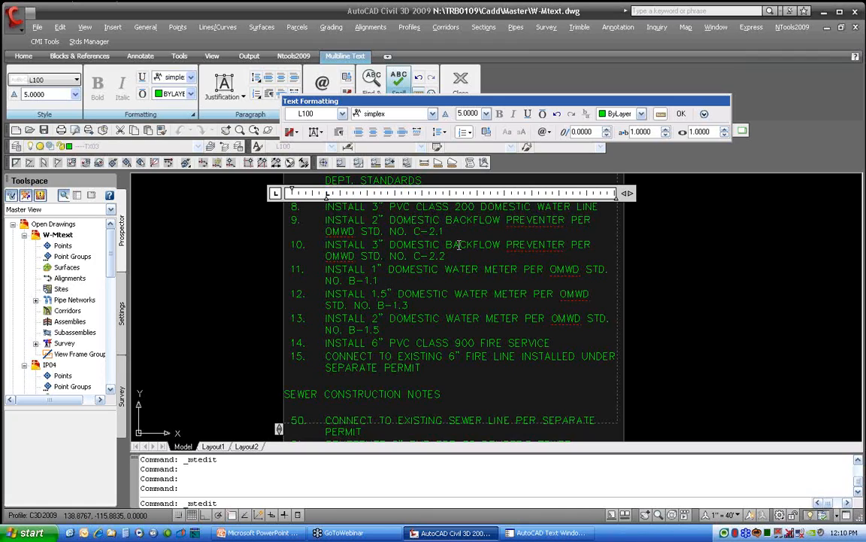
left_click(697, 300)
- Set the construction notes text to Dynamic Columns with auto height and finish editing it
scroll(454, 282, "down", 2)
middle_click_drag(455, 282, 464, 386)
left_click(412, 286)
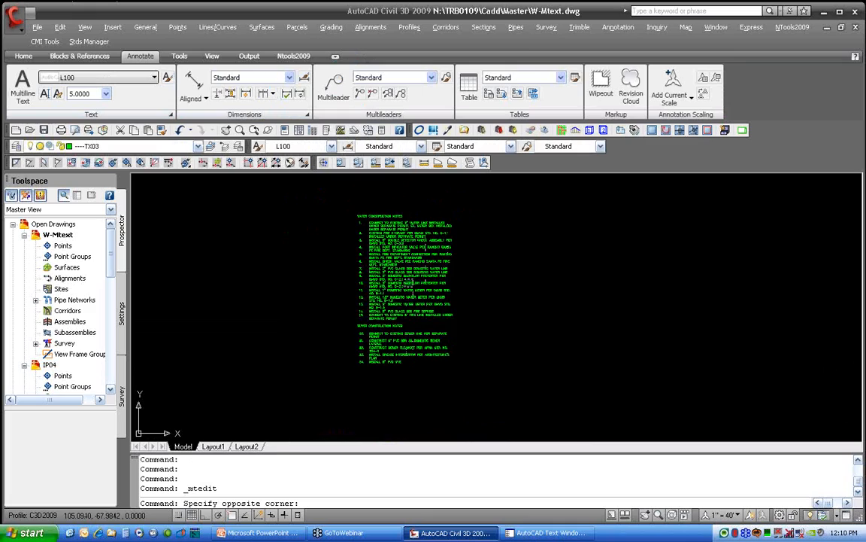
left_click(365, 258)
key("Delete")
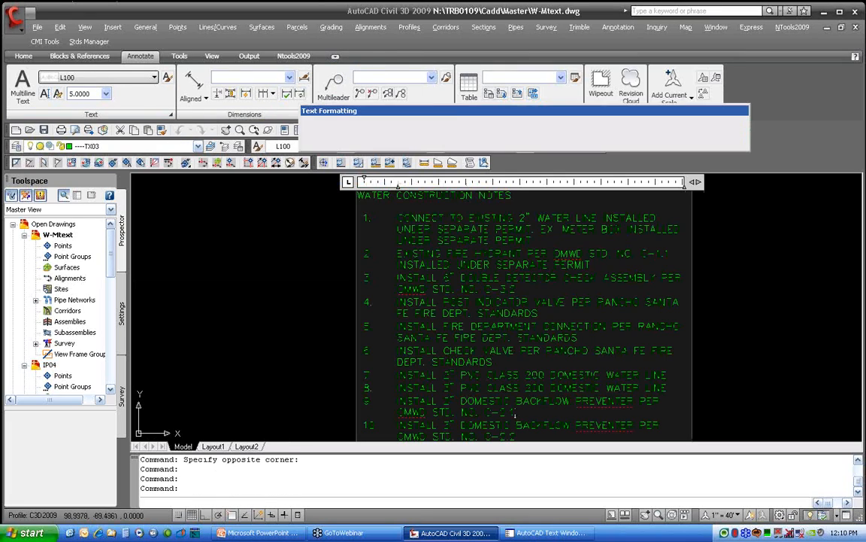
scroll(446, 284, "down", 2)
middle_click_drag(443, 254, 430, 242)
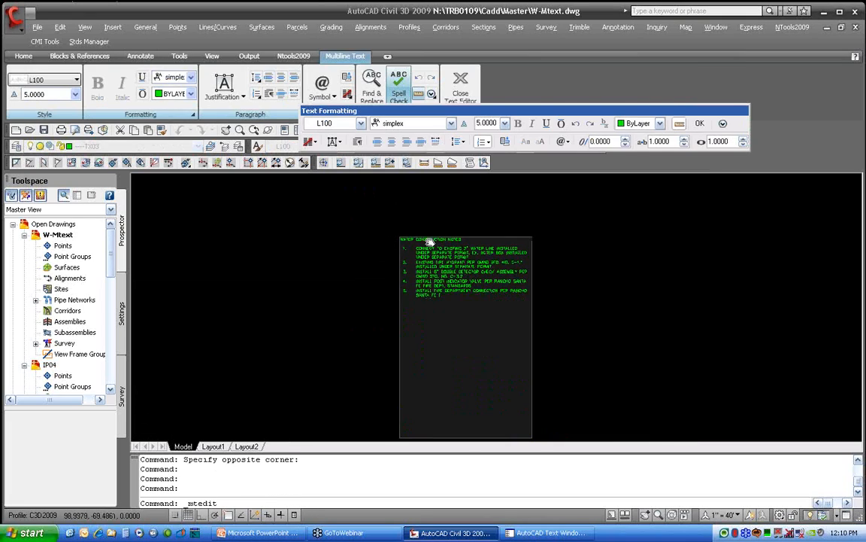
scroll(429, 248, "down", 1)
middle_click_drag(584, 289, 561, 287)
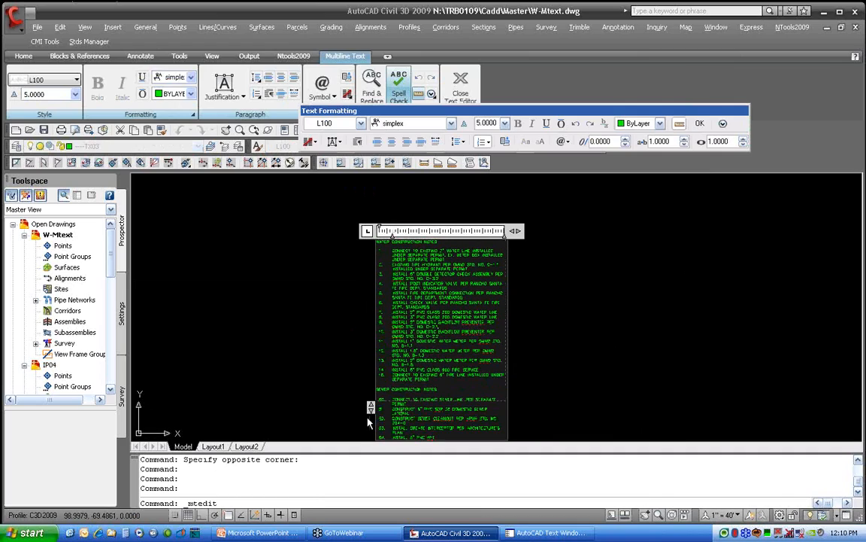
mouse_move(370, 406)
left_mouse_down()
mouse_move(371, 361)
mouse_move(371, 407)
left_mouse_up()
left_click_drag(358, 111, 282, 179)
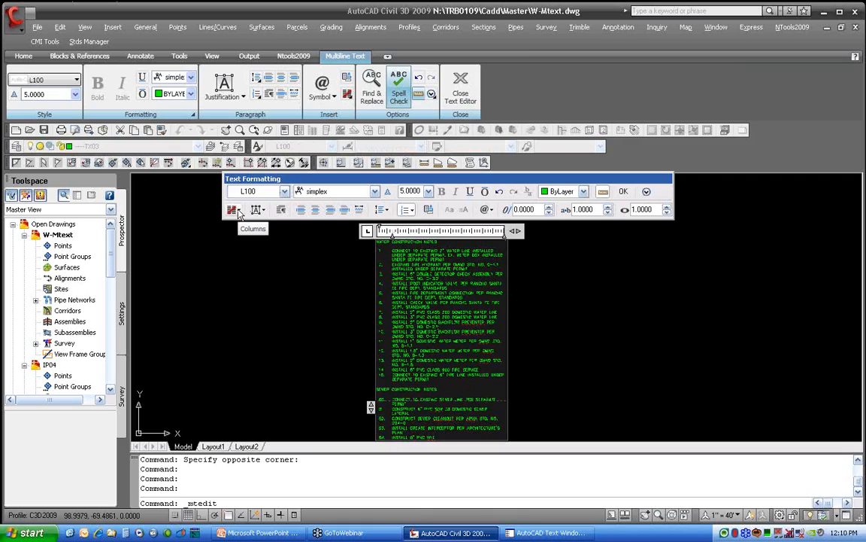
left_click(238, 211)
mouse_move(269, 235)
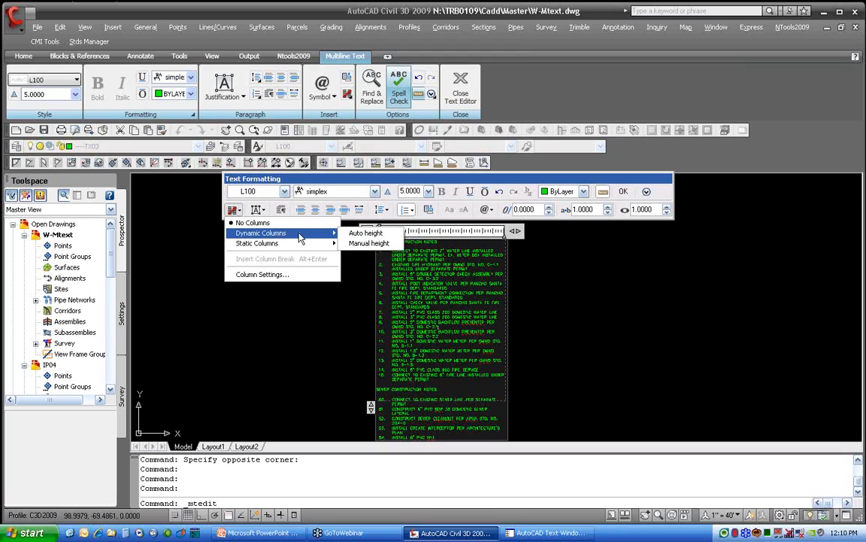
left_click(352, 233)
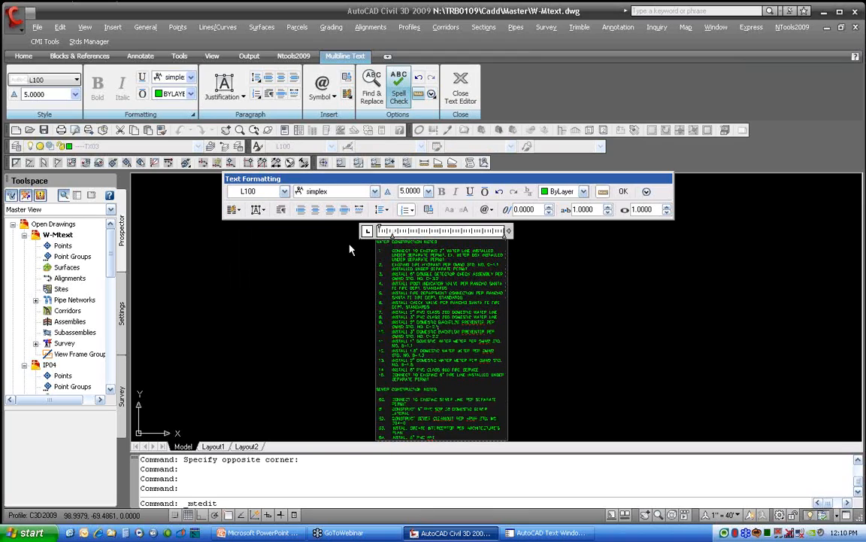
left_click(336, 294)
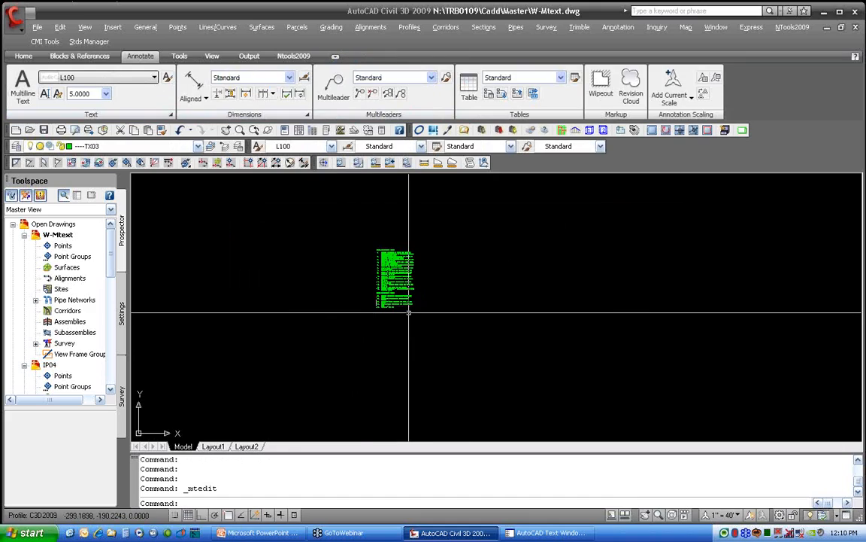
- Open the construction notes text for editing, leave the editor without changes, and regenerate the drawing
double_click(406, 286)
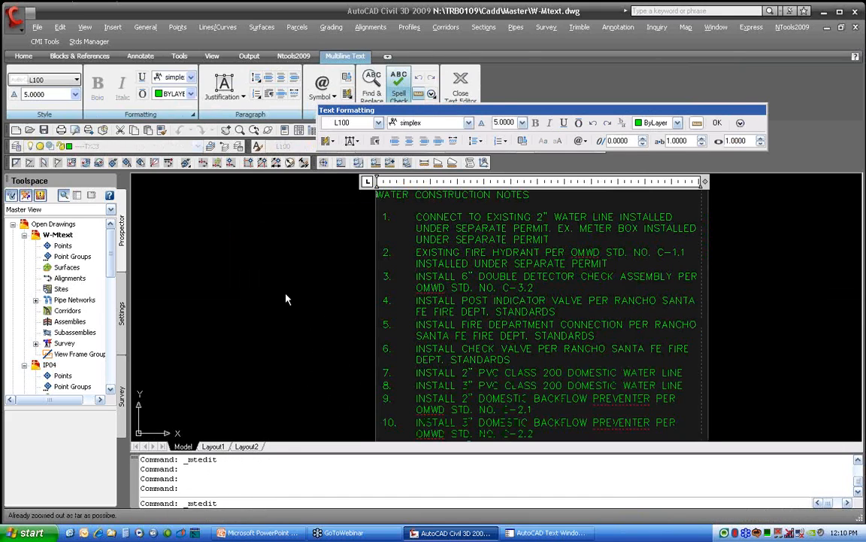
left_click(286, 299)
type("REG")
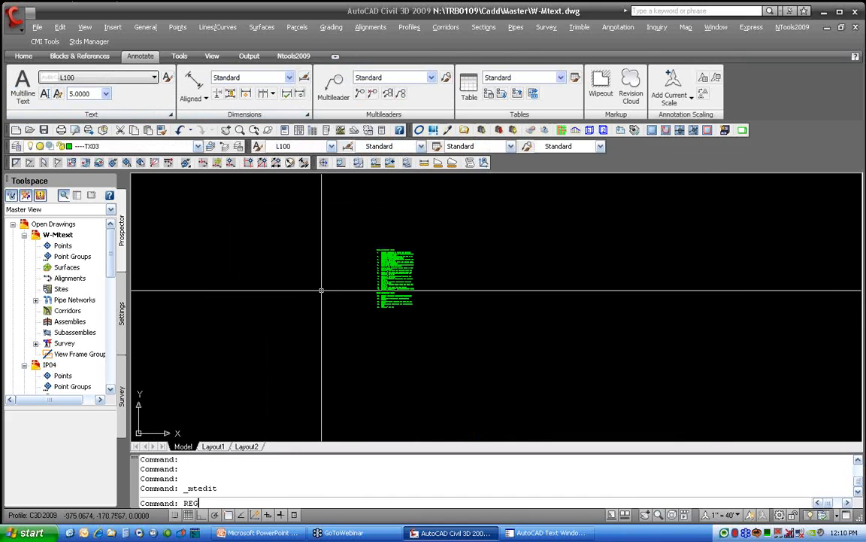
type("EN")
key("Return")
- Edit the construction notes again and shorten the dynamic column height so the text flows into two columns of equal height
double_click(401, 248)
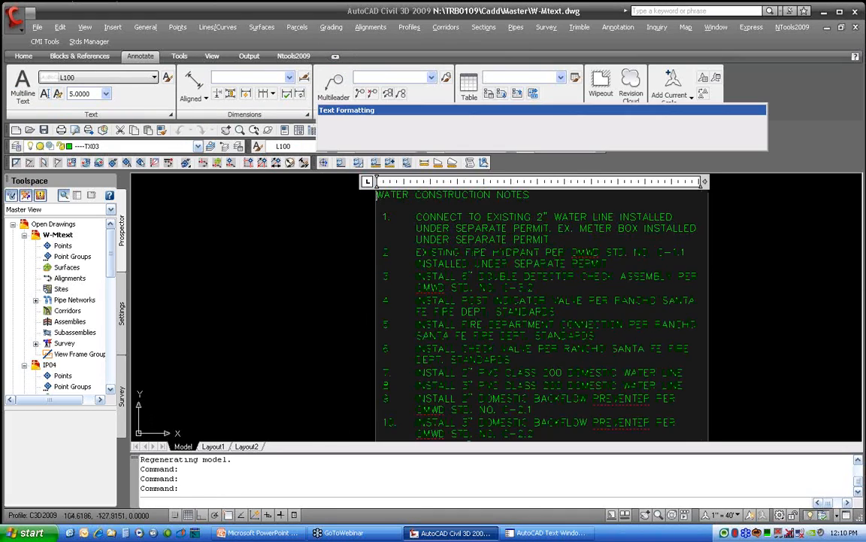
scroll(398, 391, "down", 5)
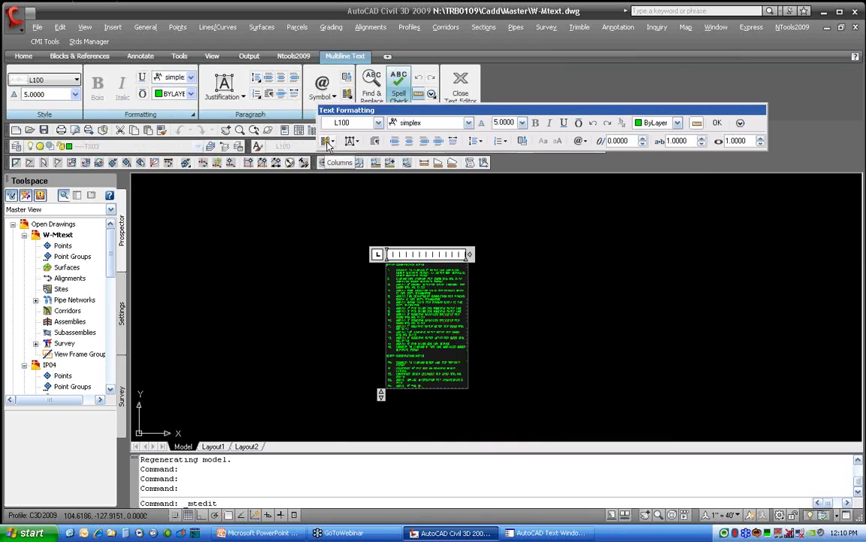
left_click_drag(389, 110, 324, 182)
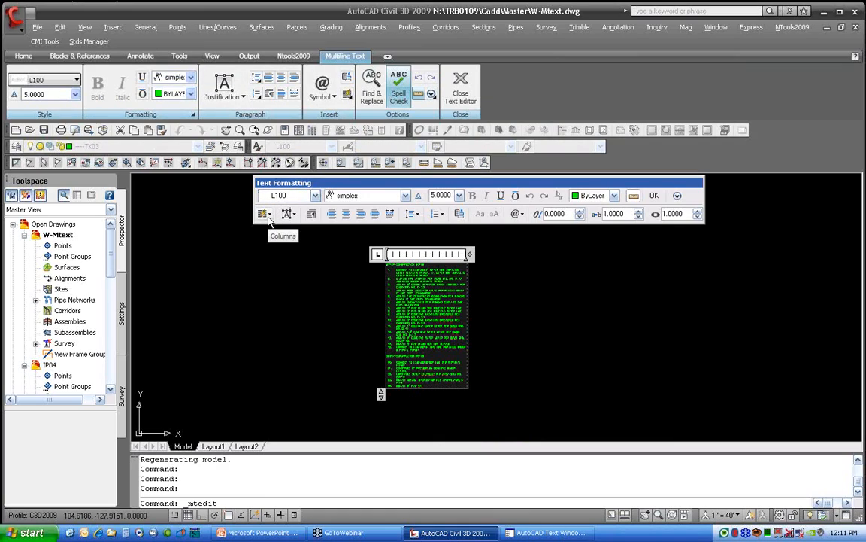
left_click(268, 215)
mouse_move(301, 237)
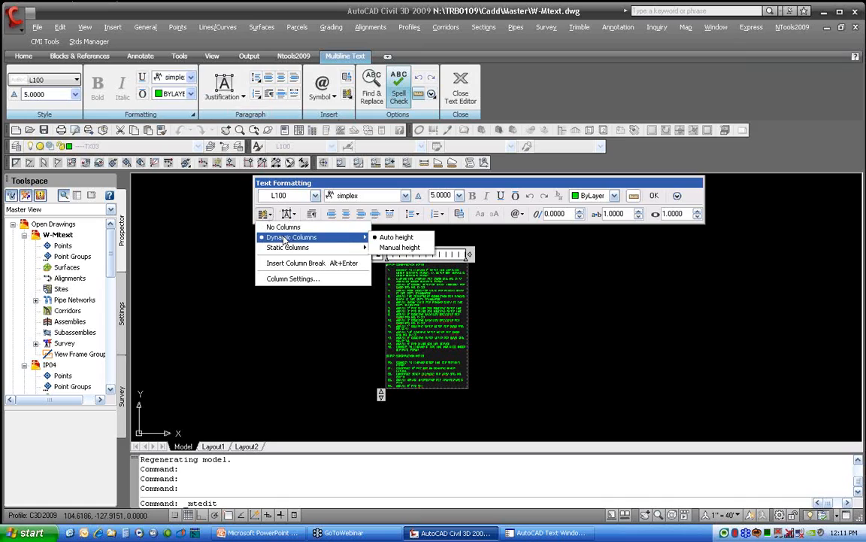
left_click(411, 246)
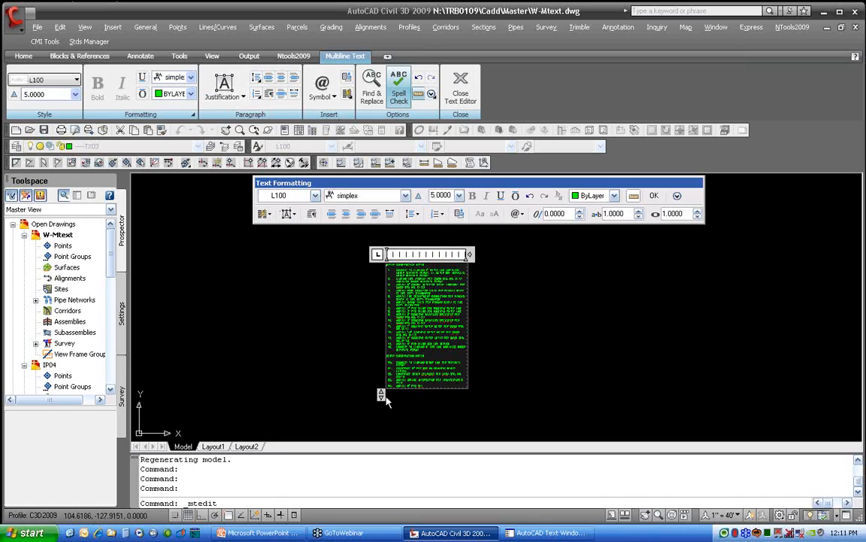
left_click_drag(380, 393, 383, 380)
left_click_drag(382, 356, 381, 336)
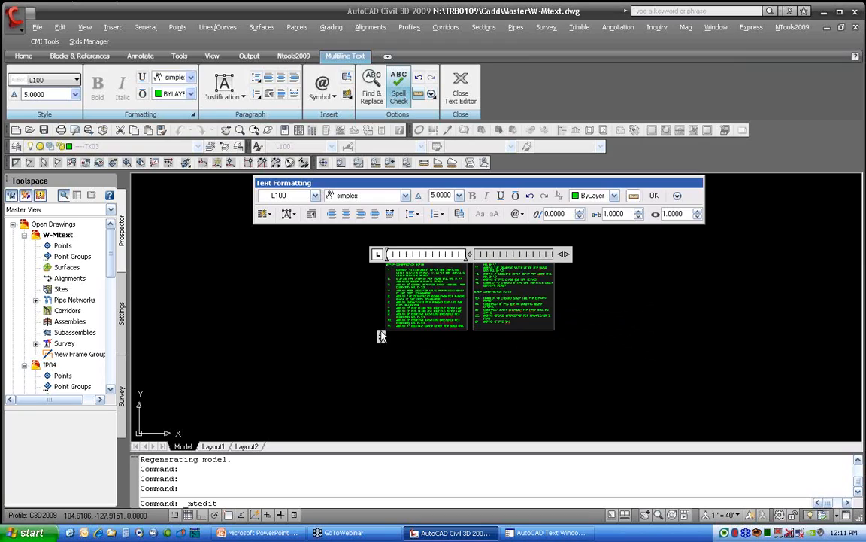
- Switch the notes to Dynamic Columns with manual height and give each of three columns its own height
left_click(264, 214)
mouse_move(299, 238)
left_click(399, 247)
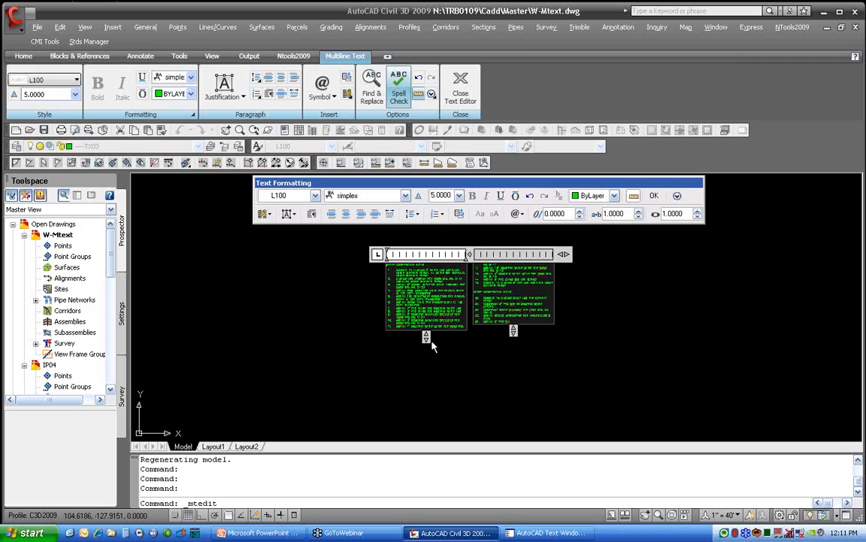
left_click_drag(426, 336, 426, 310)
left_click_drag(513, 356, 513, 336)
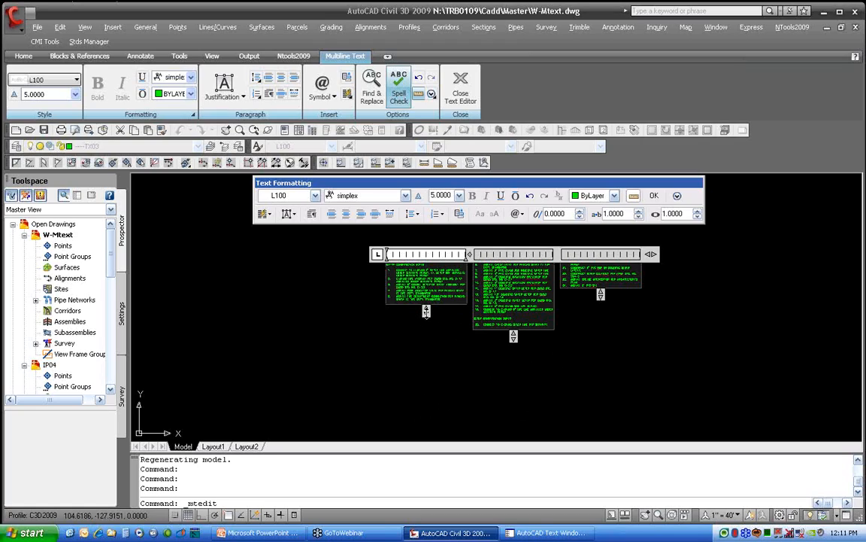
left_click_drag(426, 312, 454, 319)
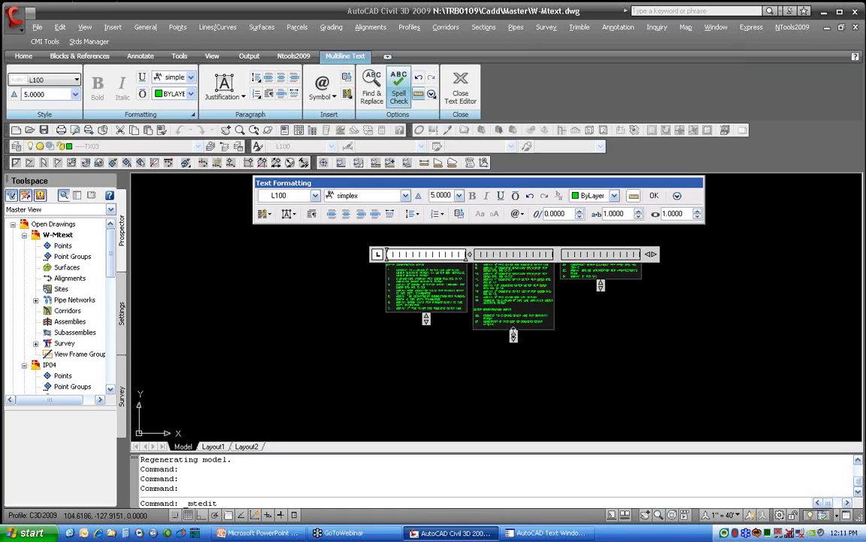
left_click_drag(513, 334, 513, 326)
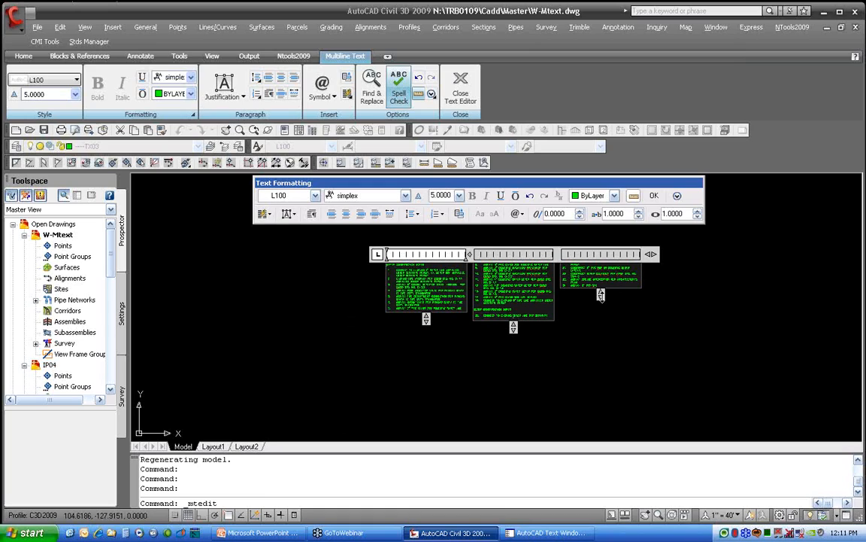
left_click_drag(601, 294, 601, 310)
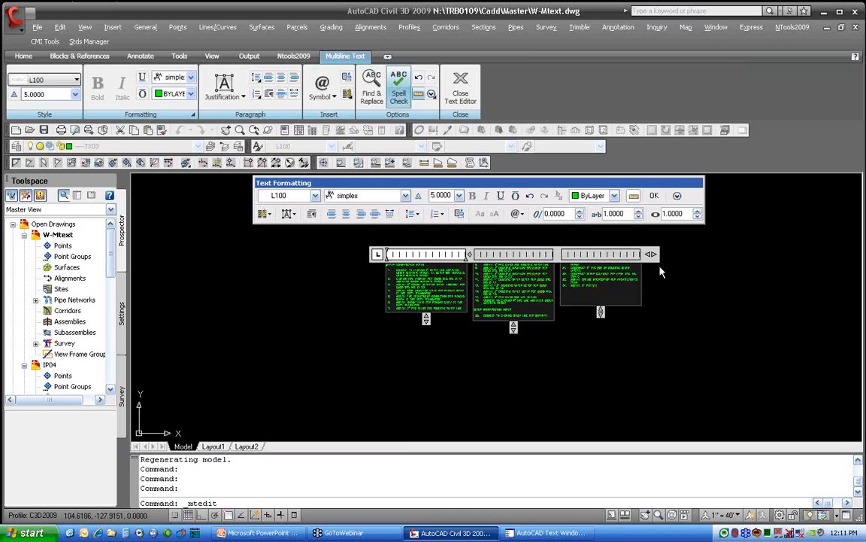
- Make the notes columns slightly narrower and adjust the spacing between them to a small gap
left_click_drag(652, 253, 716, 257)
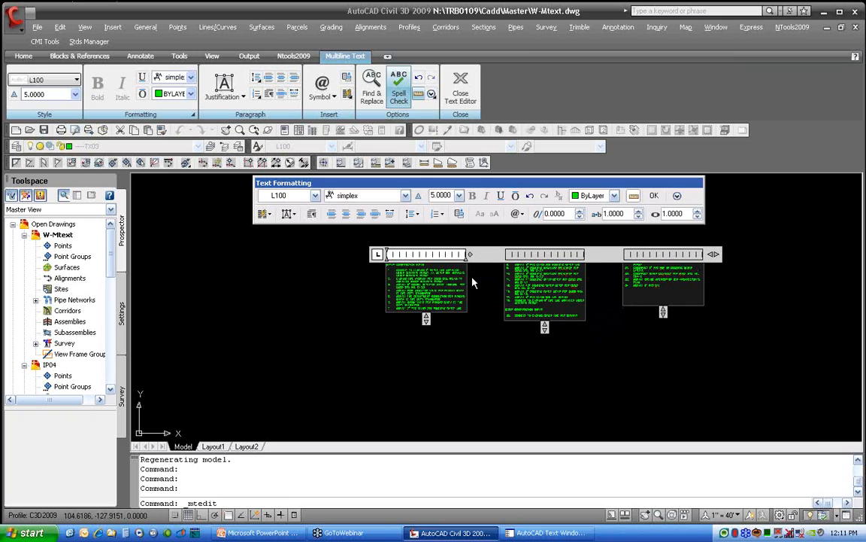
left_click_drag(470, 253, 450, 255)
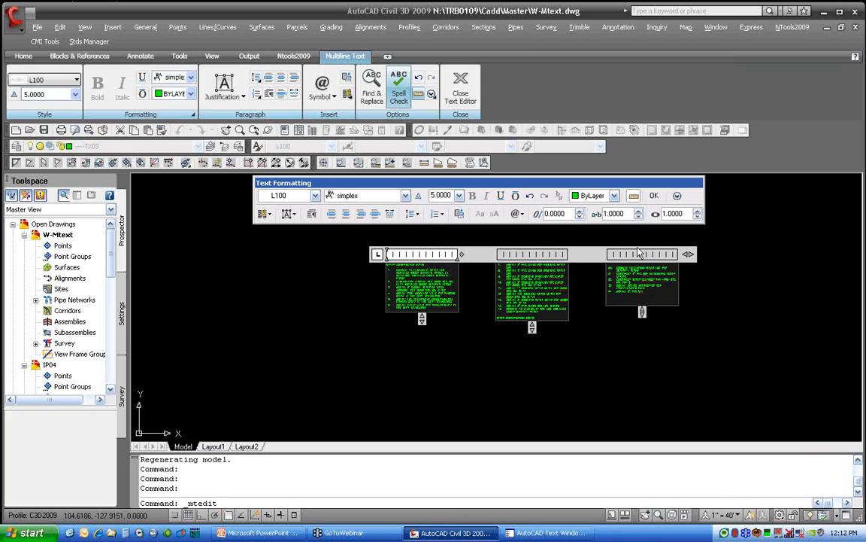
left_click_drag(688, 253, 638, 254)
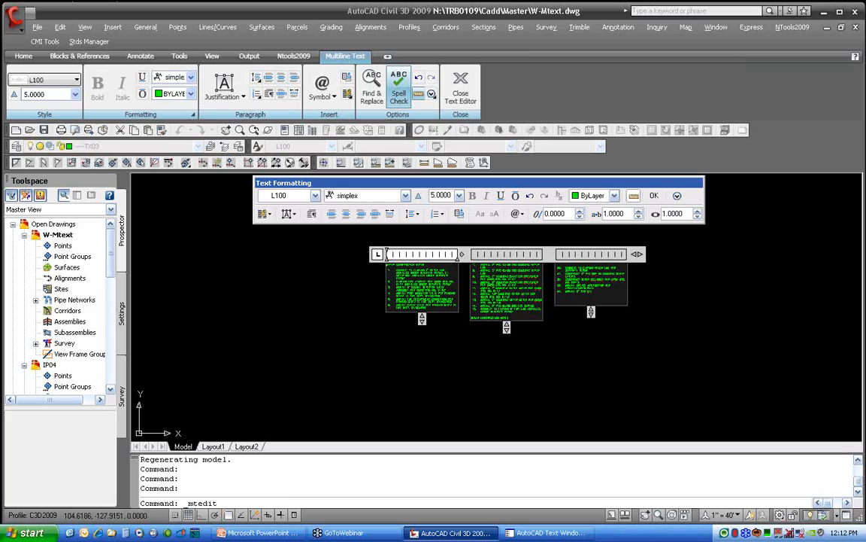
mouse_move(461, 253)
left_mouse_down()
mouse_move(472, 255)
mouse_move(463, 254)
left_mouse_up()
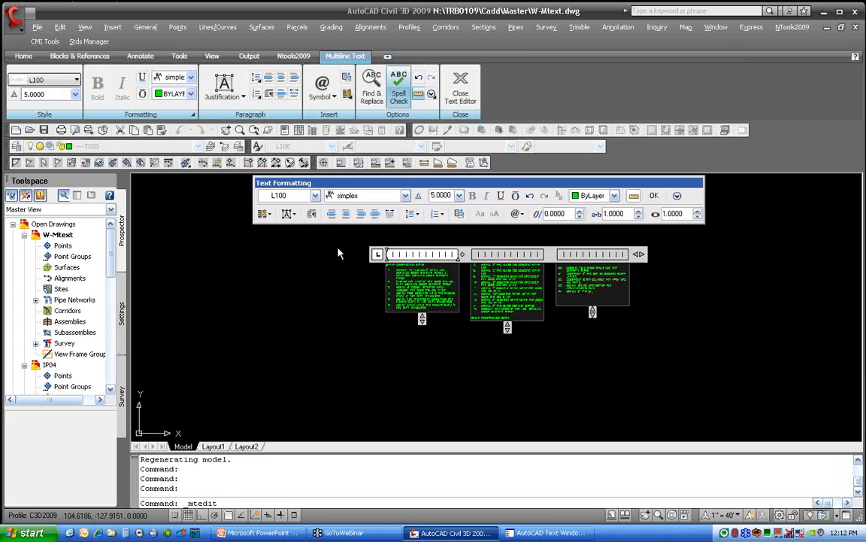
- Set the notes to two Static Columns and shorten the shared column height
left_click(269, 215)
mouse_move(286, 239)
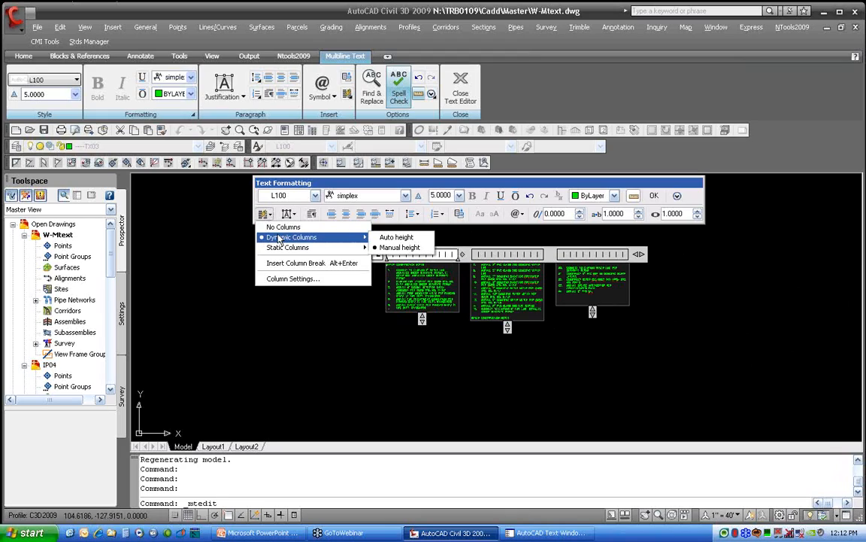
mouse_move(316, 247)
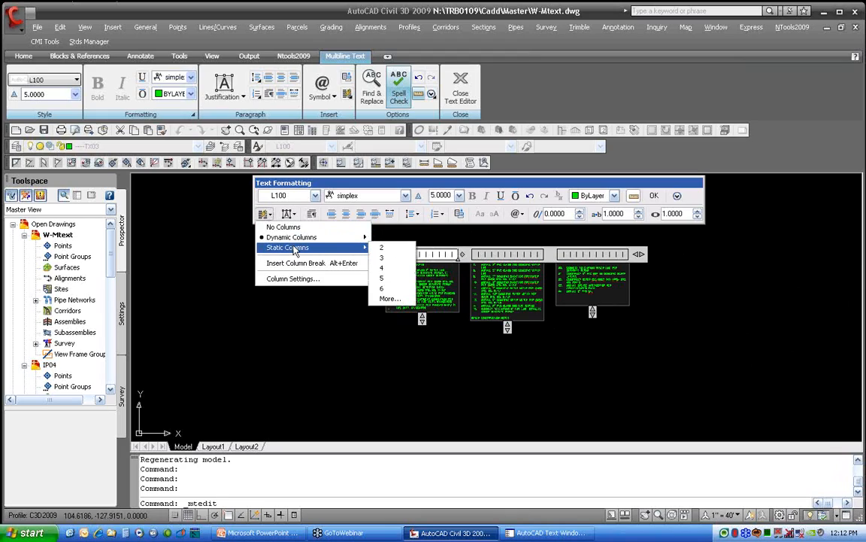
left_click(389, 251)
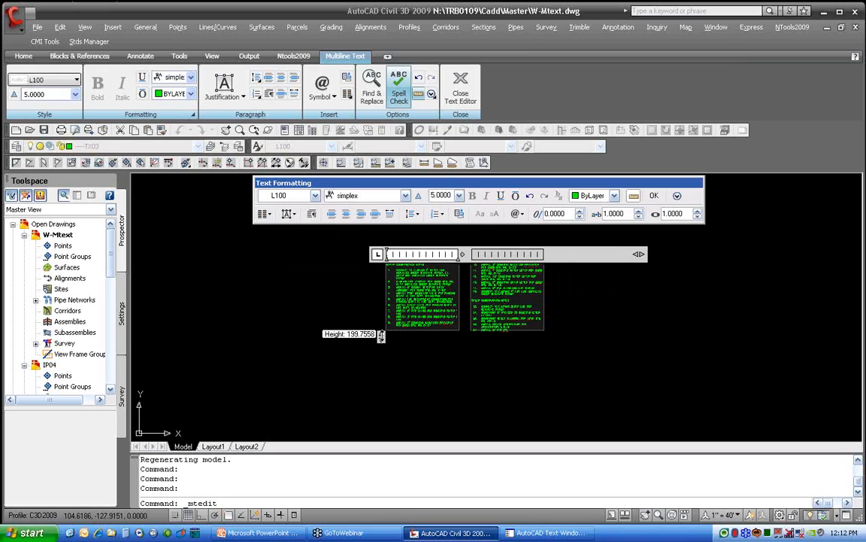
mouse_move(382, 337)
left_mouse_down()
mouse_move(383, 425)
mouse_move(374, 330)
mouse_move(373, 336)
left_mouse_up()
- Set the notes to Dynamic Columns with auto height, lengthen them to fit two columns, and save the text changes
left_click(264, 213)
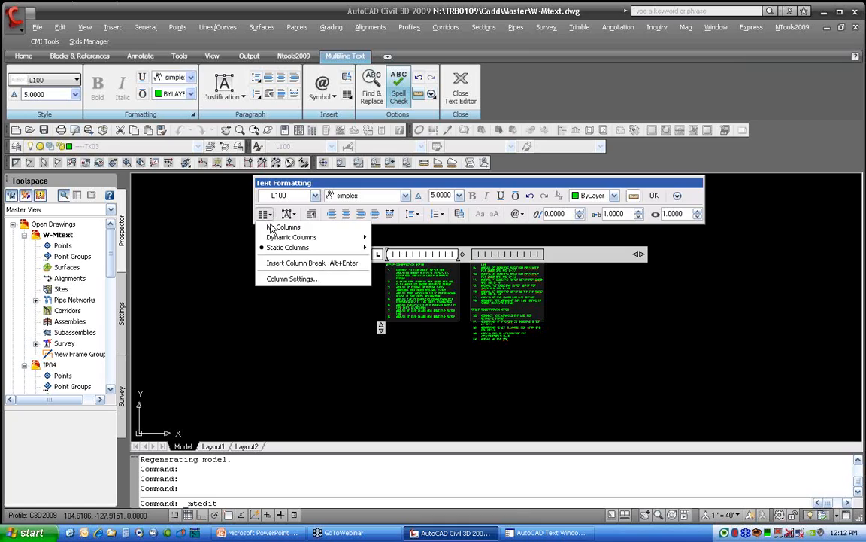
left_click(386, 239)
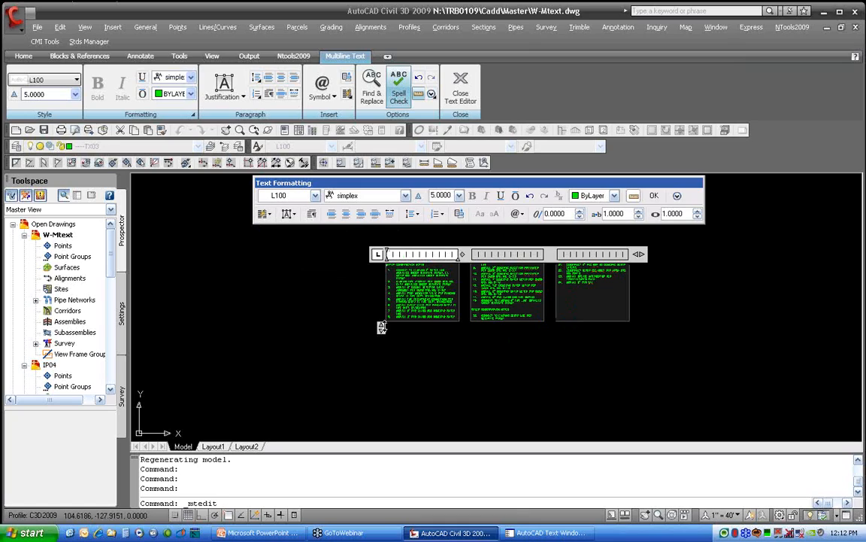
left_click_drag(382, 328, 381, 354)
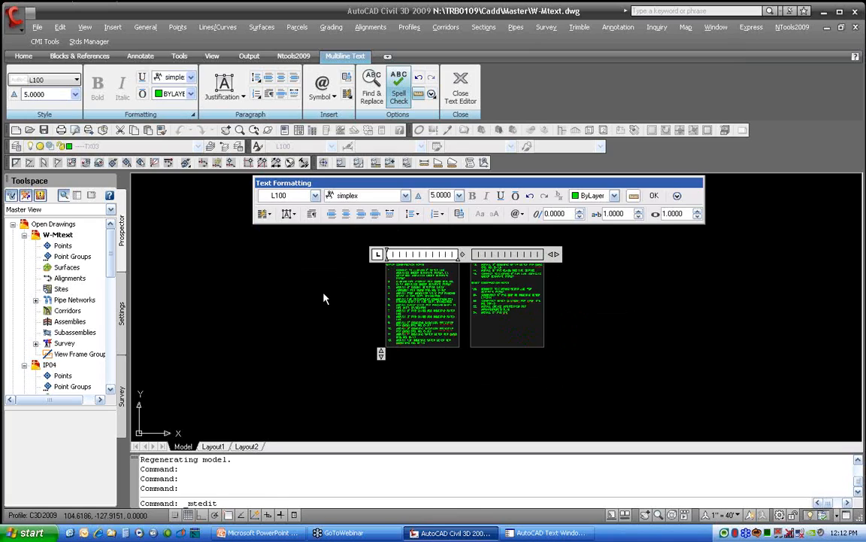
key("Escape")
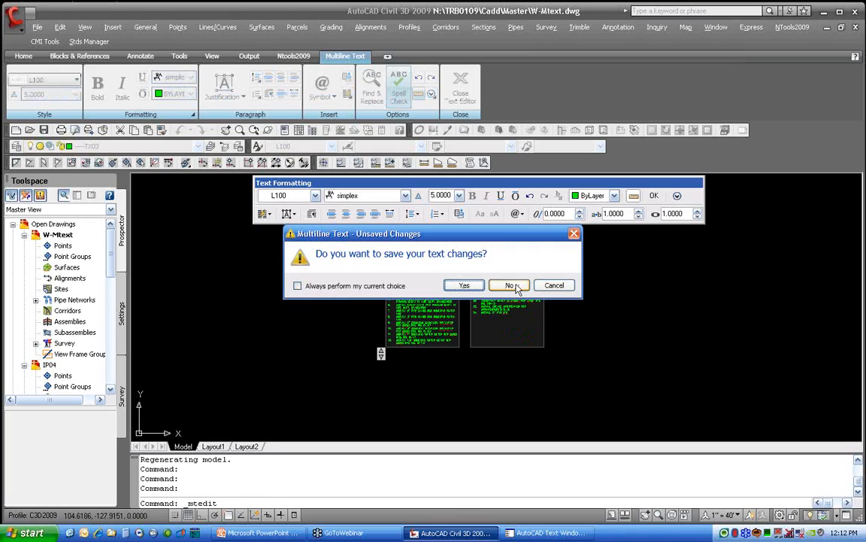
left_click(464, 285)
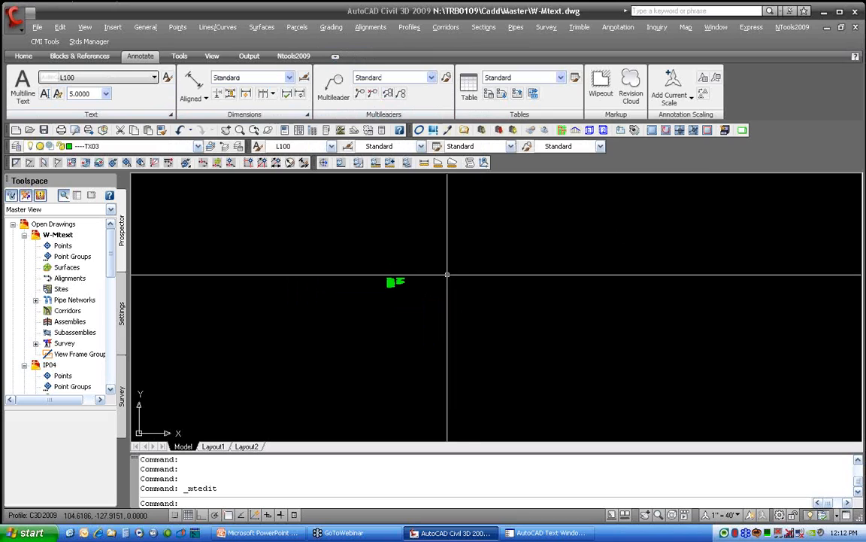
- Edit the construction notes text and set the paragraph spacing after each numbered note to 4
scroll(404, 285, "up", 11)
middle_click_drag(408, 279, 477, 259)
double_click(446, 248)
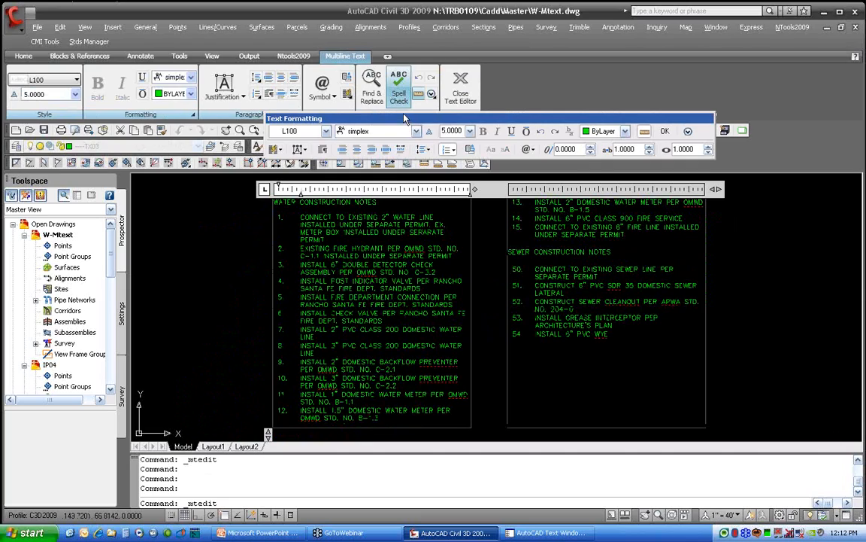
left_click(324, 150)
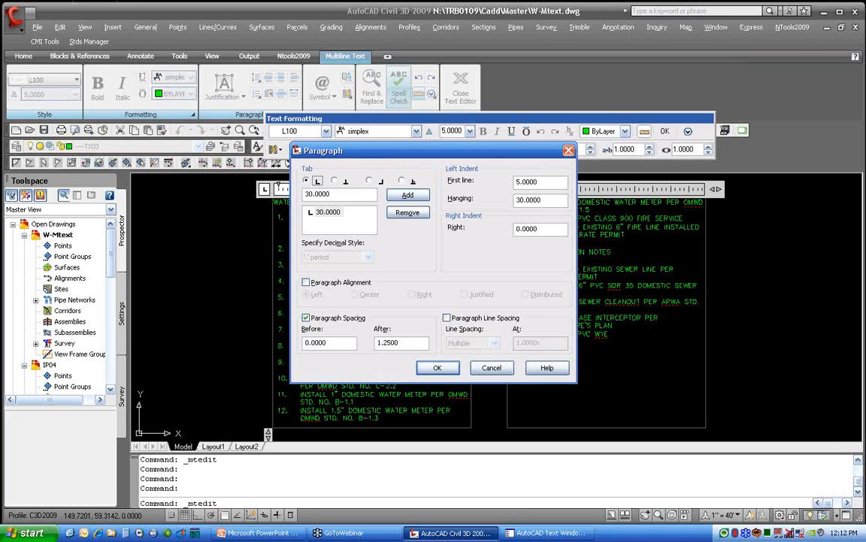
left_click_drag(368, 149, 557, 162)
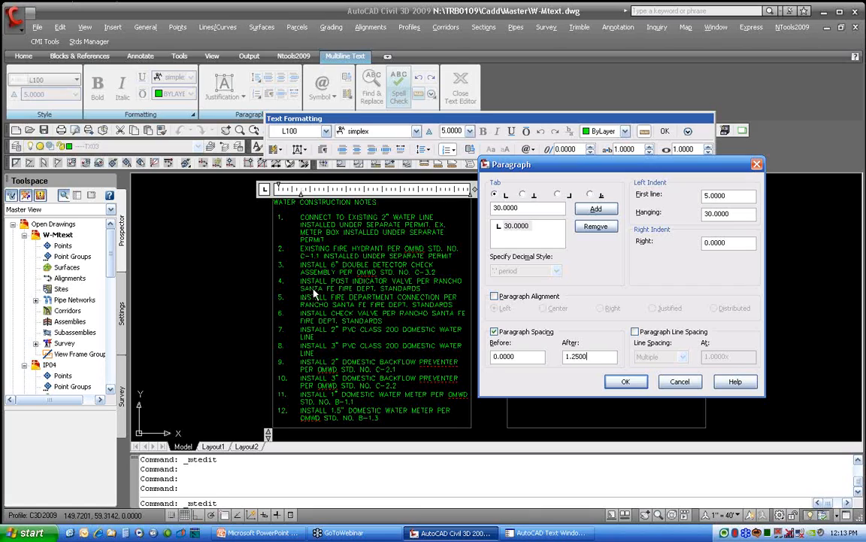
left_click_drag(588, 357, 565, 356)
type("4")
left_click(637, 381)
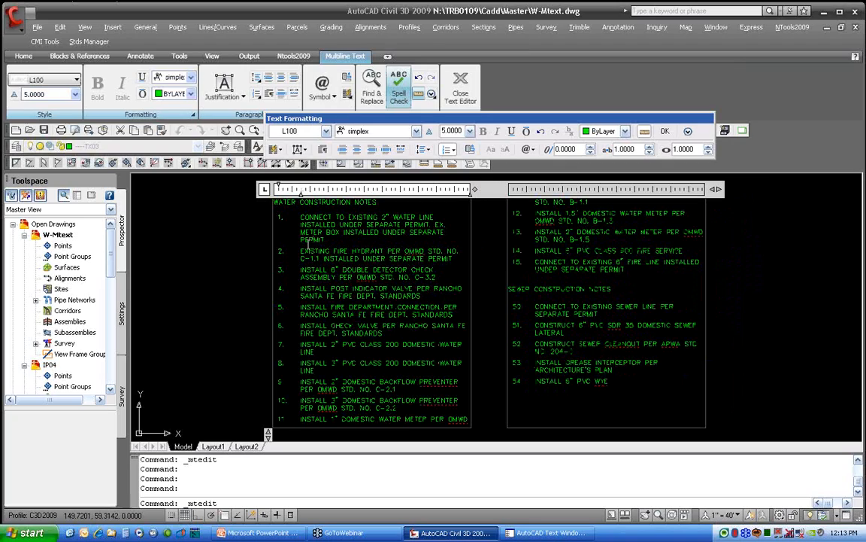
- Set the numbered notes' paragraph spacing after to 1.5 and finish editing the text
left_click(323, 150)
left_click_drag(594, 358, 550, 359)
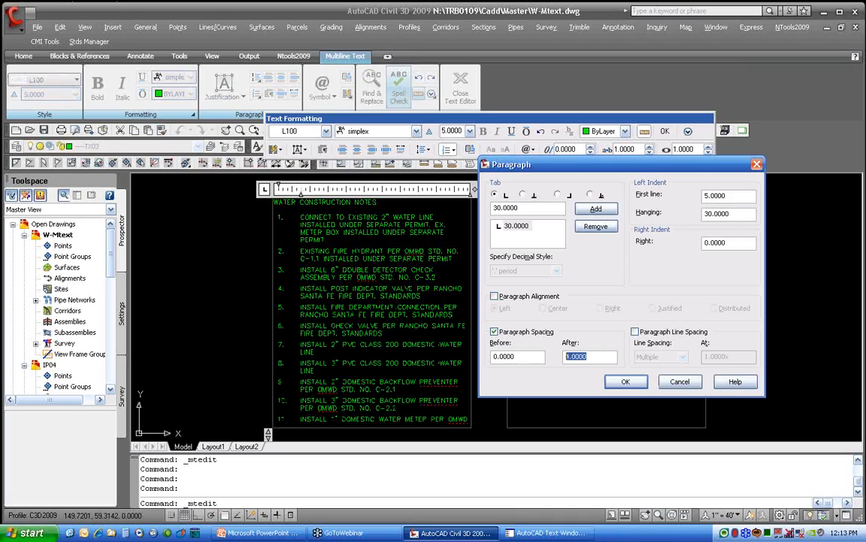
type("1.5")
left_click(611, 381)
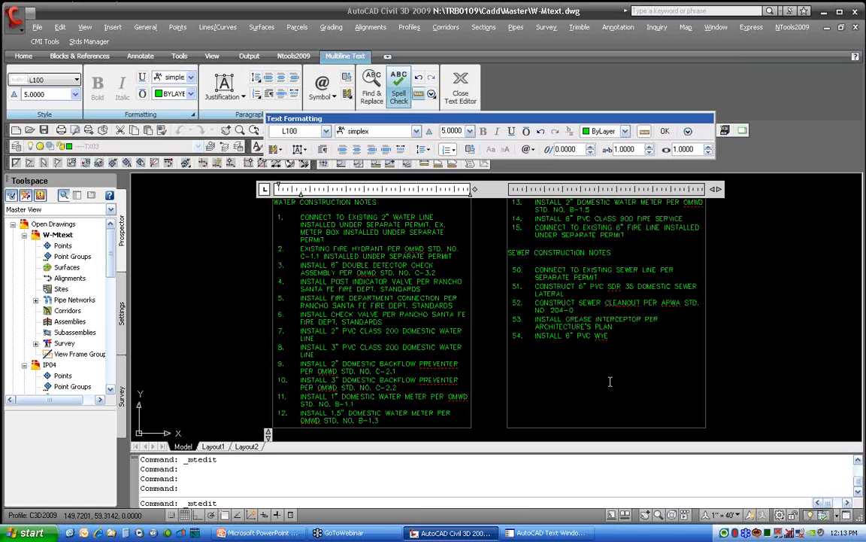
left_click(742, 278)
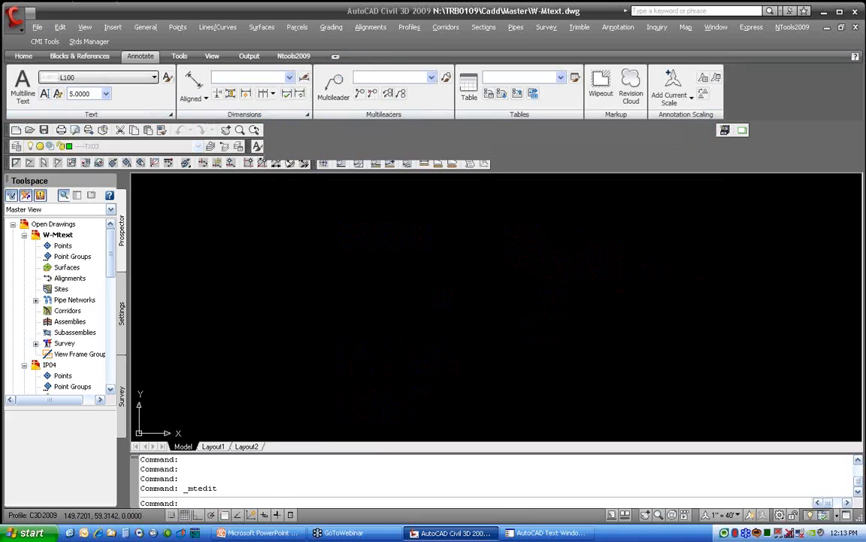
- Open the drawing W-Dimension.dwg from the Master folder
left_click(31, 131)
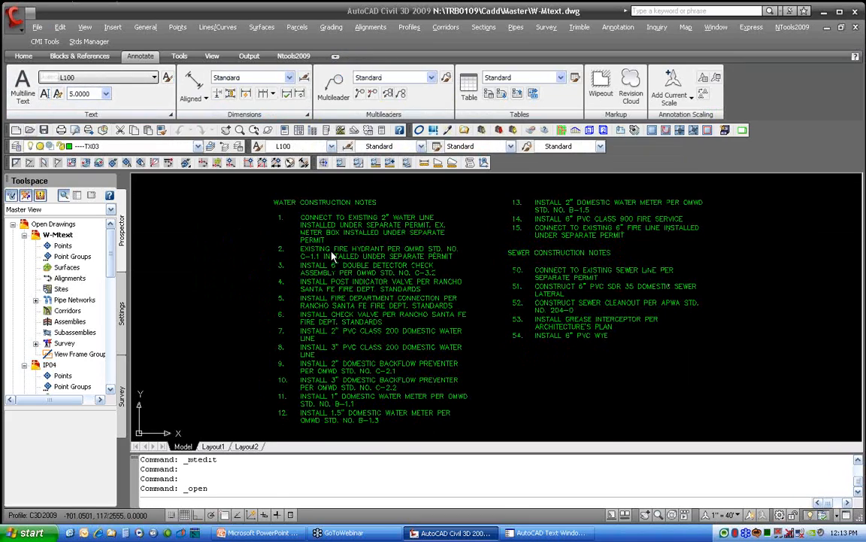
left_click_drag(485, 340, 483, 387)
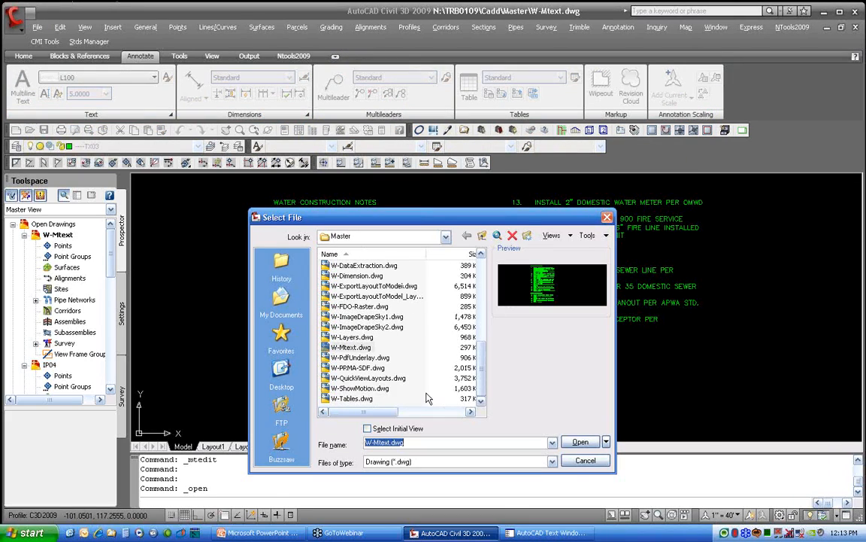
double_click(357, 275)
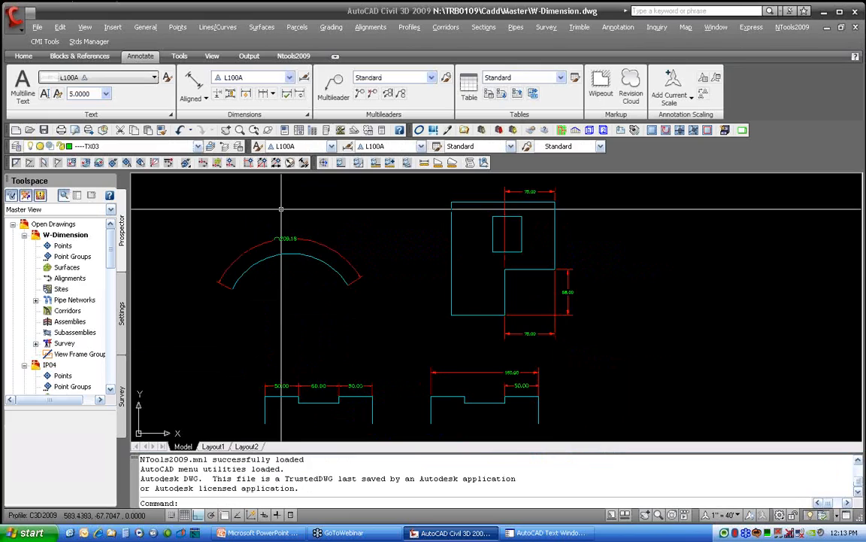
- Add a radius dimension to the arc, placing it just beyond the arc's lower right end
left_click(197, 98)
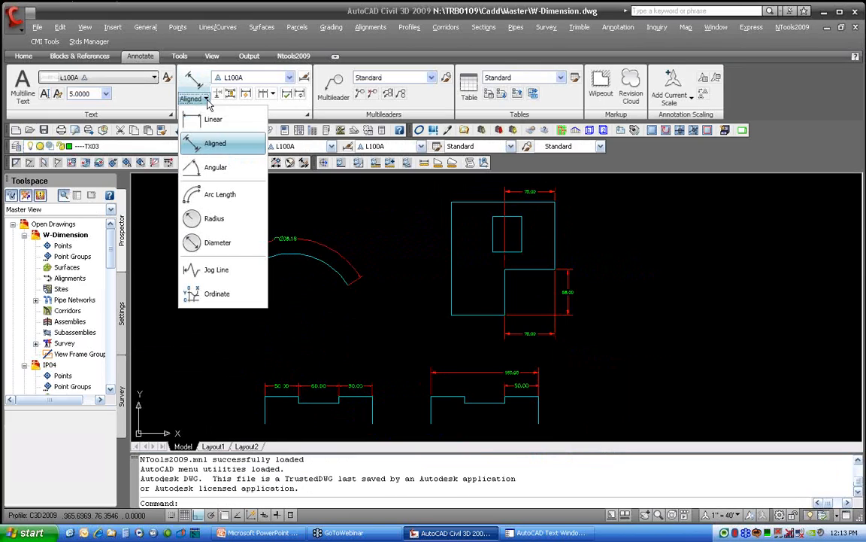
left_click(211, 218)
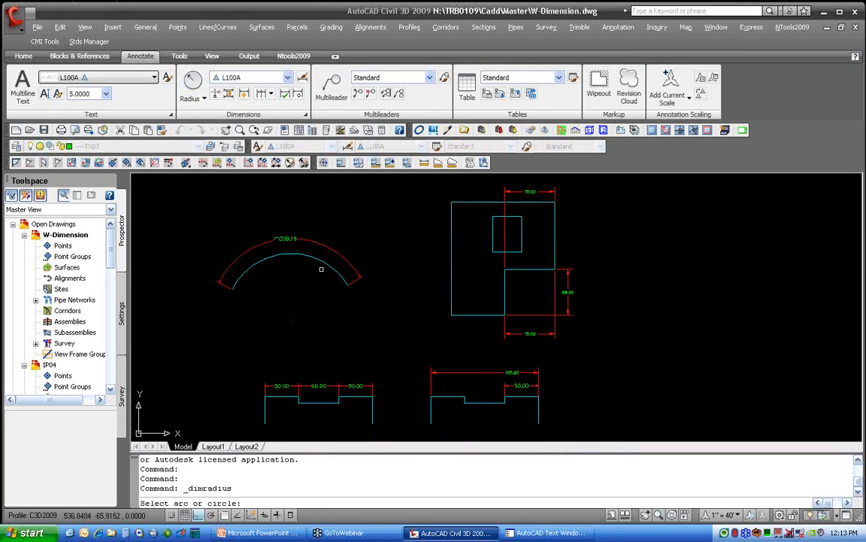
left_click(342, 277)
left_click(354, 303)
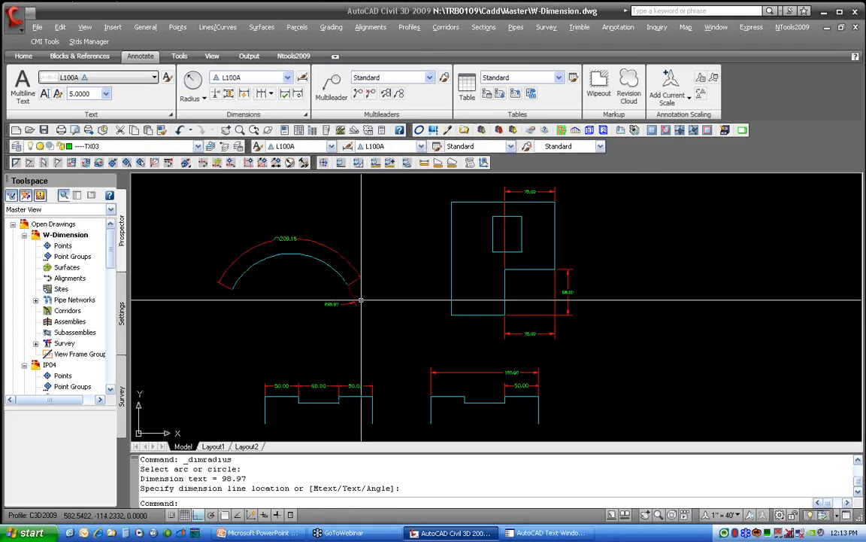
scroll(352, 301, "up", 3)
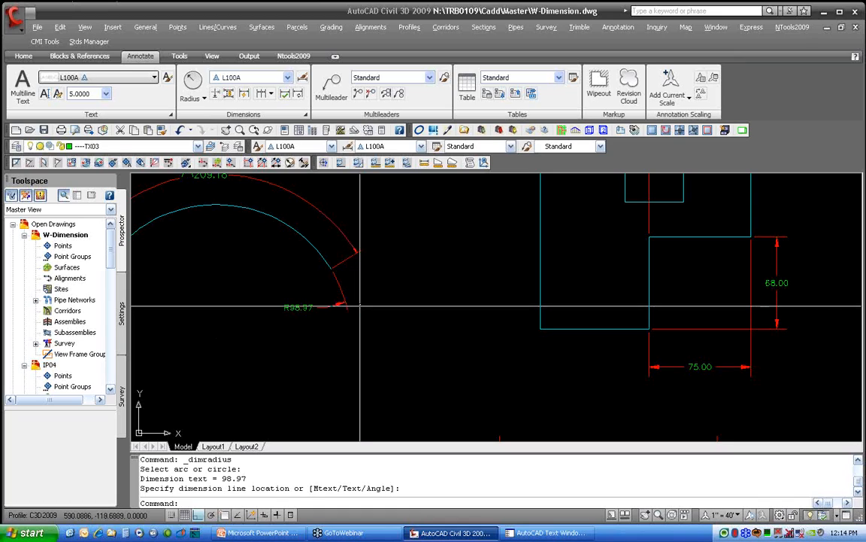
- Add a jog line to the 160.00 dimension, between its first extension line and the dimension text
mouse_move(507, 296)
middle_mouse_down()
mouse_move(353, 297)
mouse_move(298, 124)
middle_mouse_up()
middle_click_drag(315, 236, 329, 226)
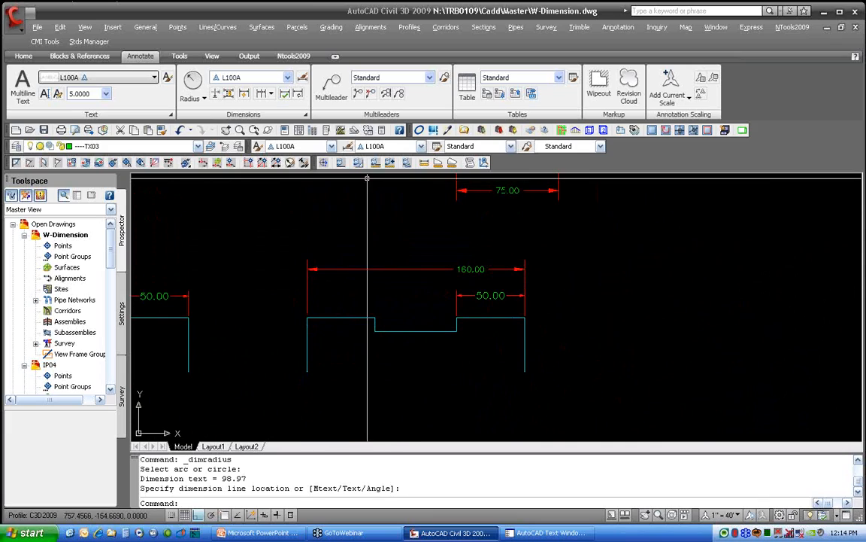
left_click(202, 101)
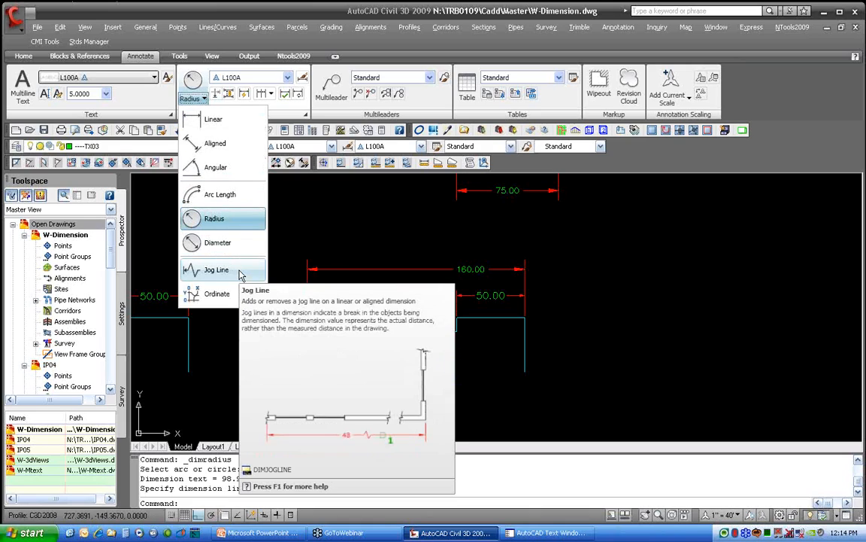
left_click(241, 275)
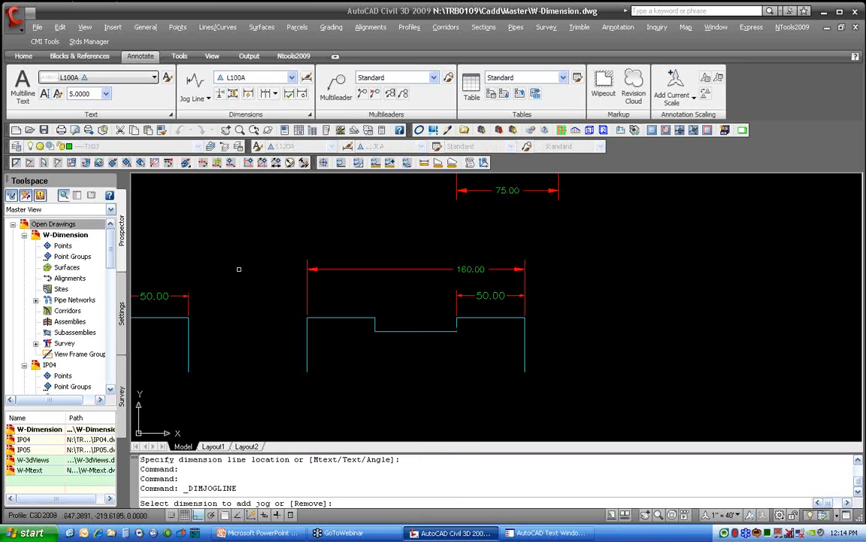
left_click(358, 269)
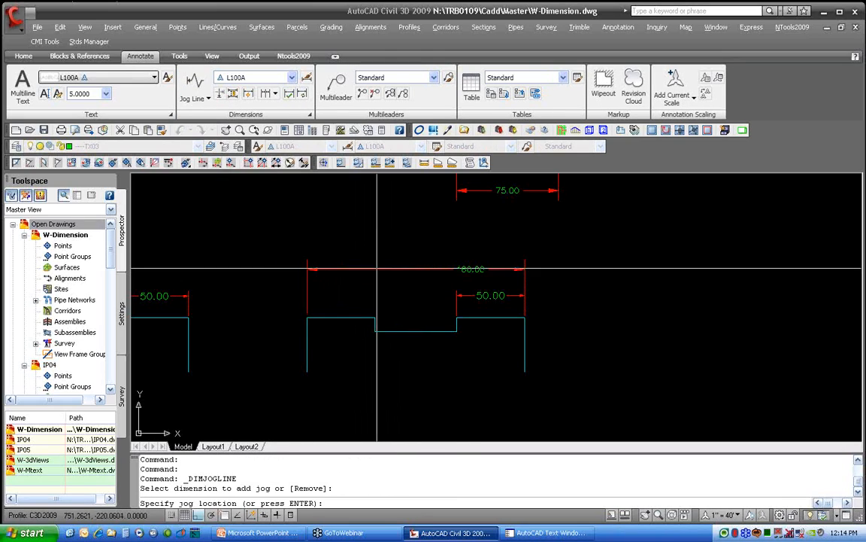
left_click(383, 269)
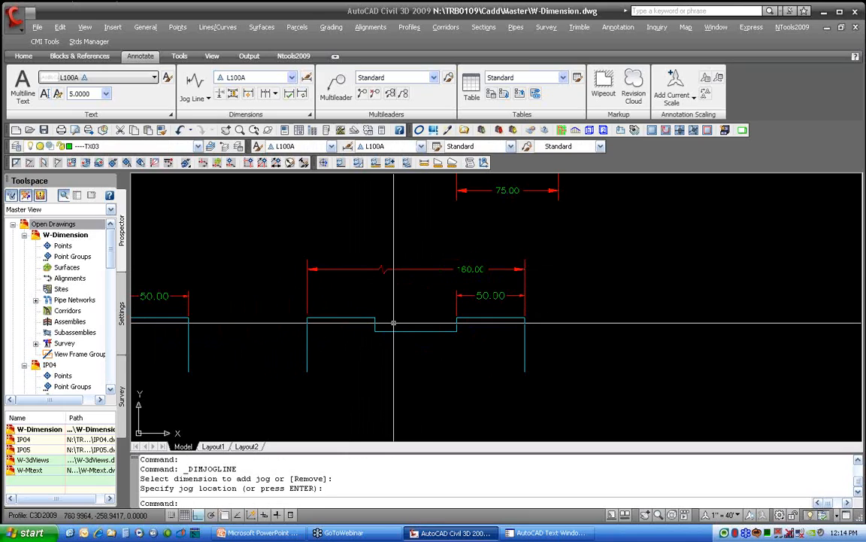
- Break a gap in the recessed line beneath the 160.00 dimension, and undo the break
type("BR")
key("Return")
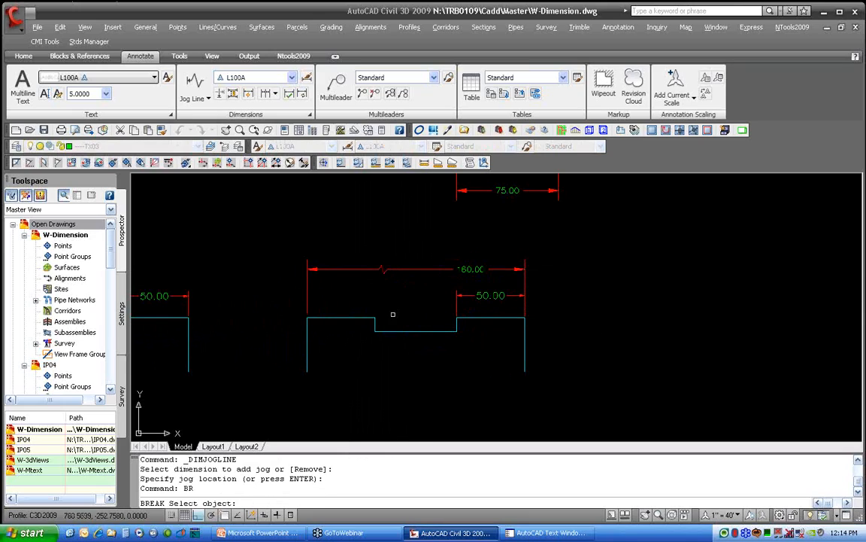
left_click(399, 327)
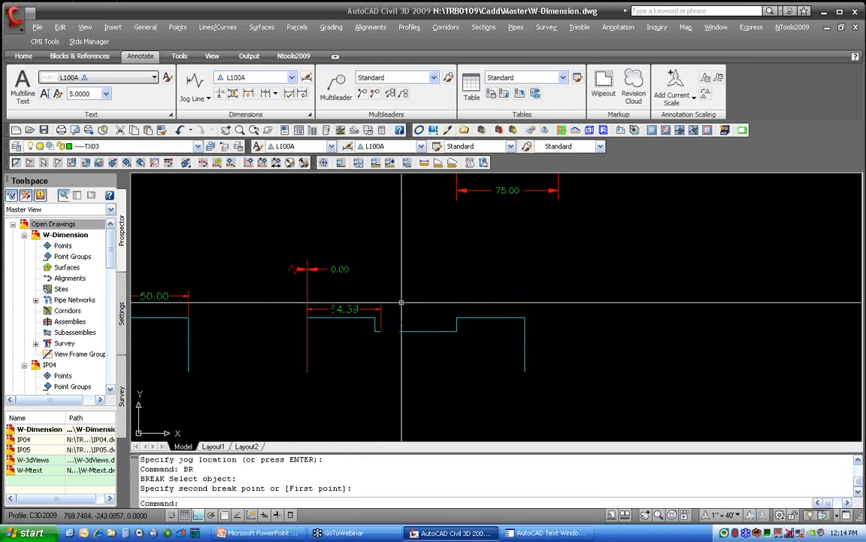
key("Return")
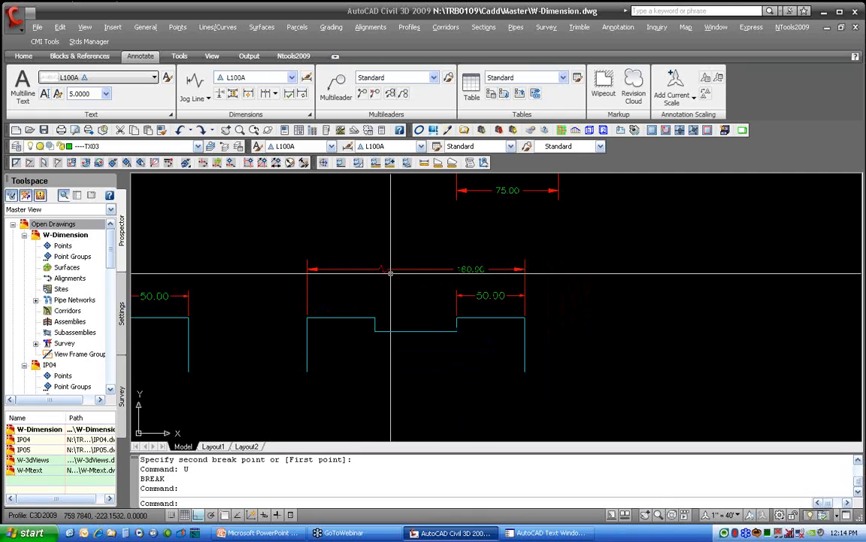
- Reposition the jog on the 160.00 dimension line closer to the dimension text and clear the selection
left_click(390, 272)
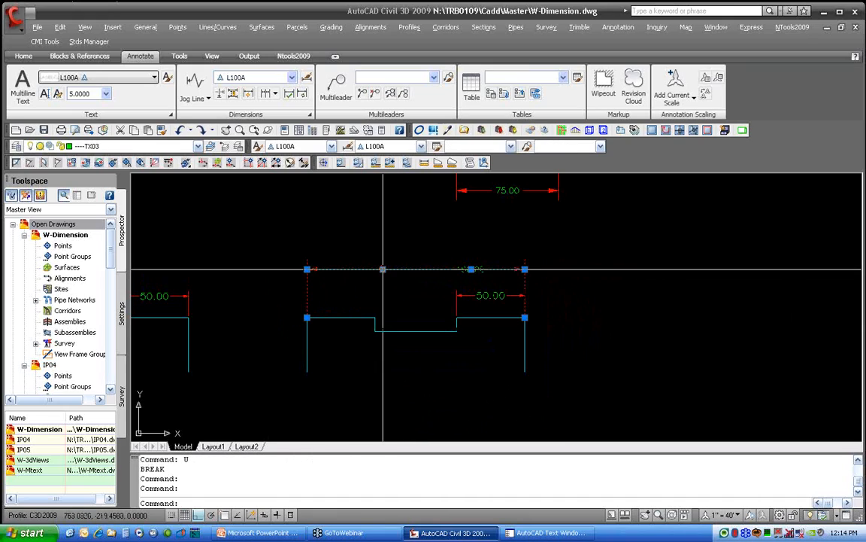
left_click(382, 269)
left_click(339, 269)
left_click(339, 269)
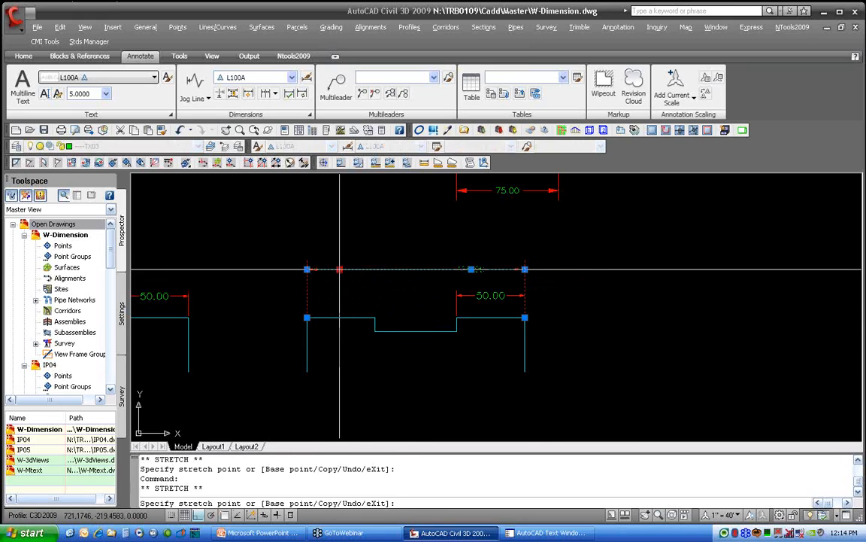
left_click(408, 268)
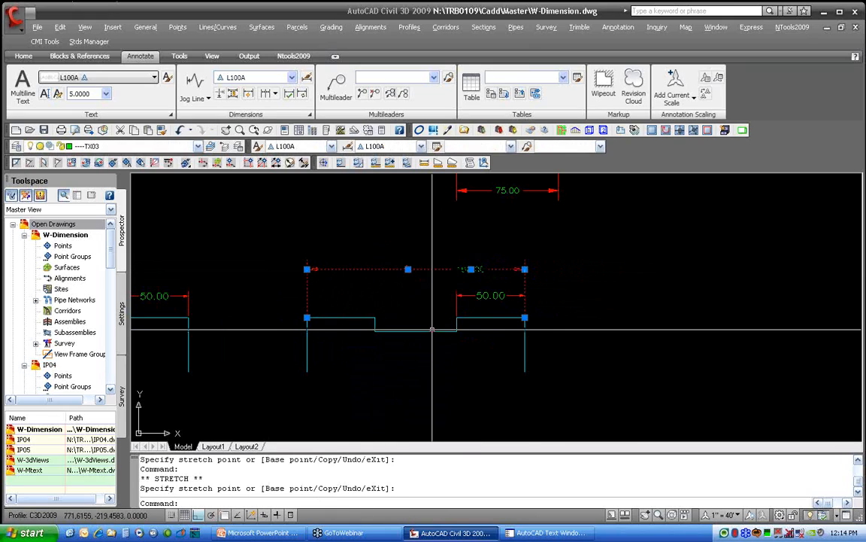
right_click(396, 269)
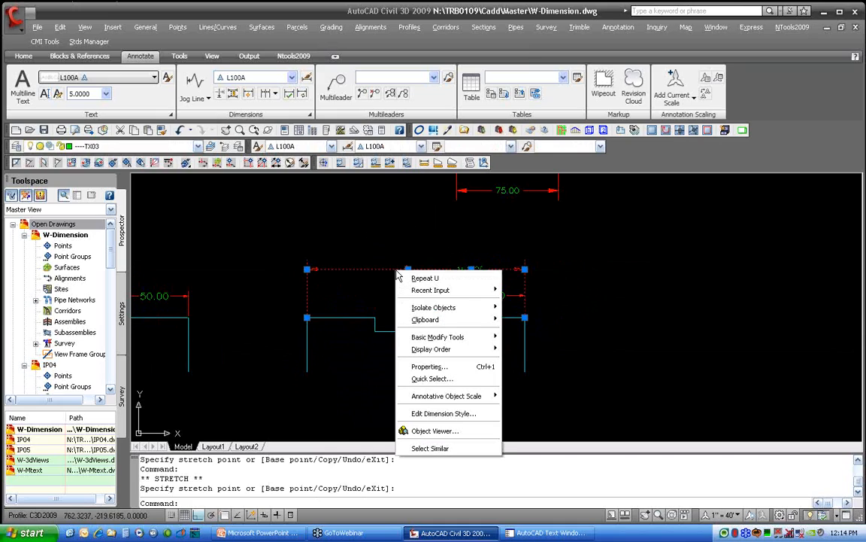
key("Escape")
key("Escape")
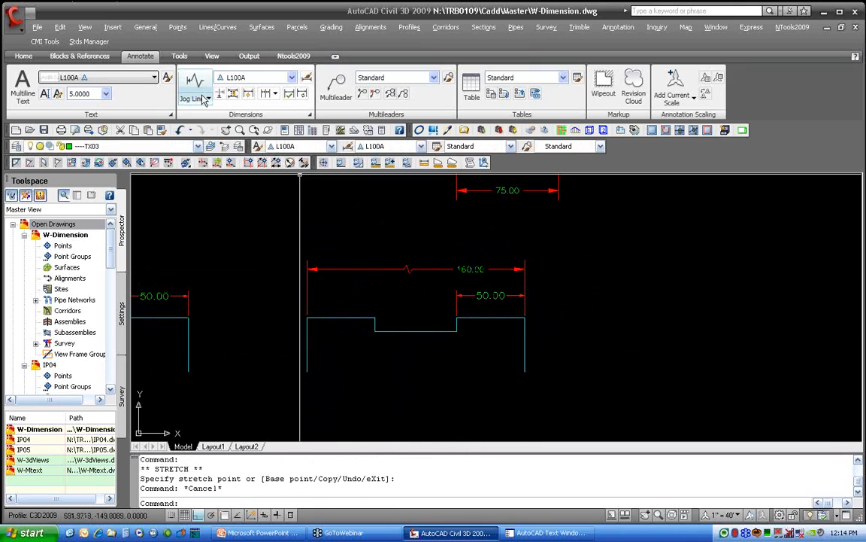
left_click(204, 100)
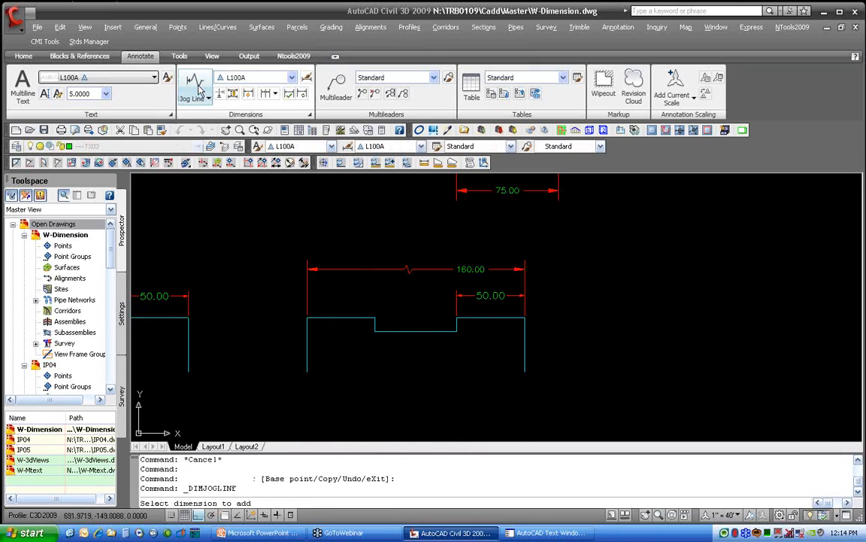
left_click(407, 268)
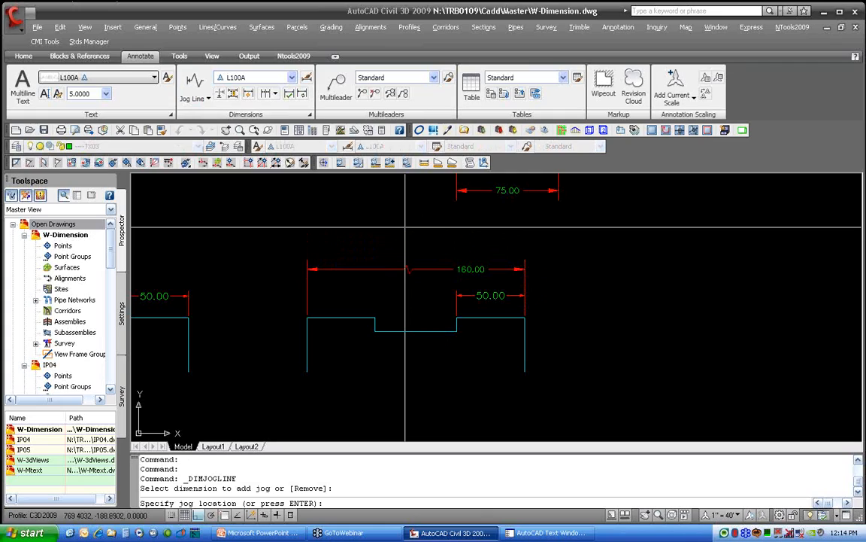
type("R")
key("Return")
key("Escape")
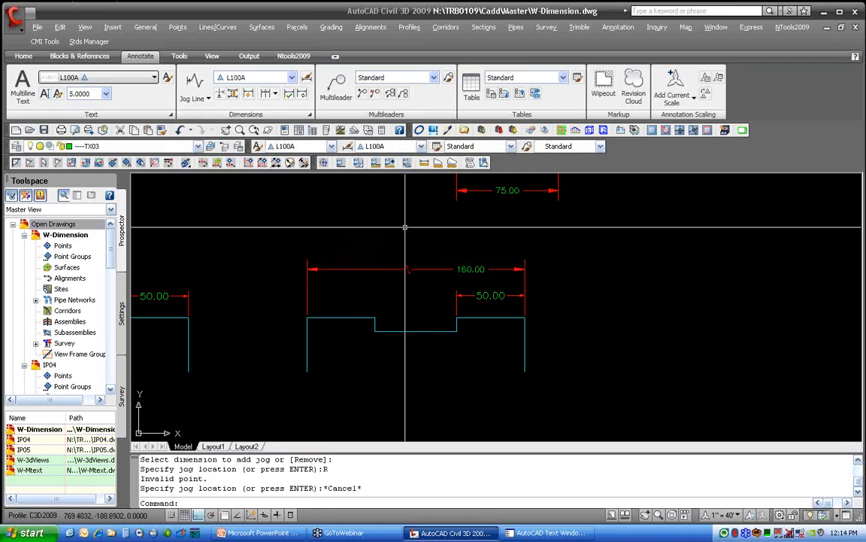
key("Return")
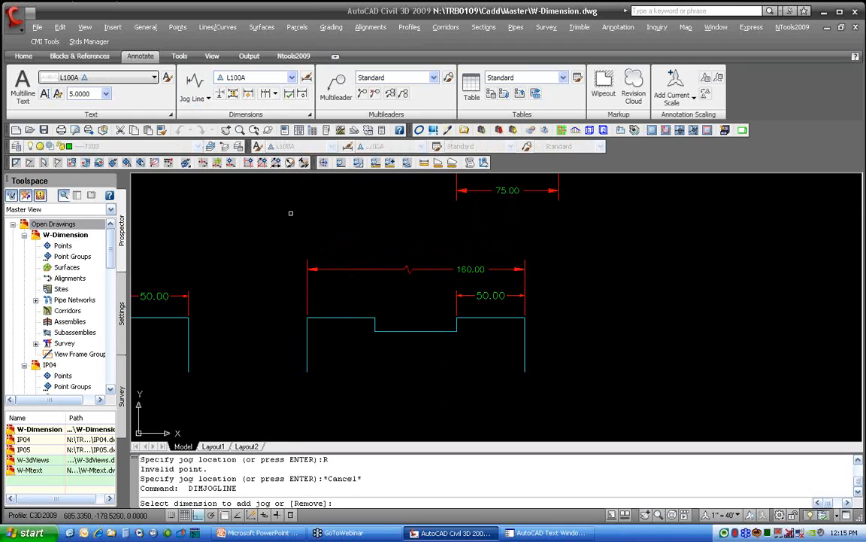
left_click(291, 213)
key("Return")
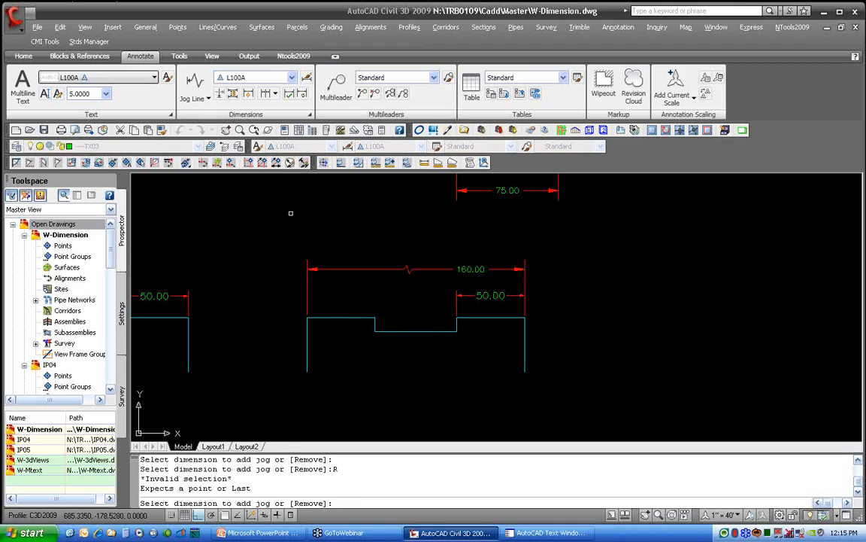
key("Escape")
key("Escape")
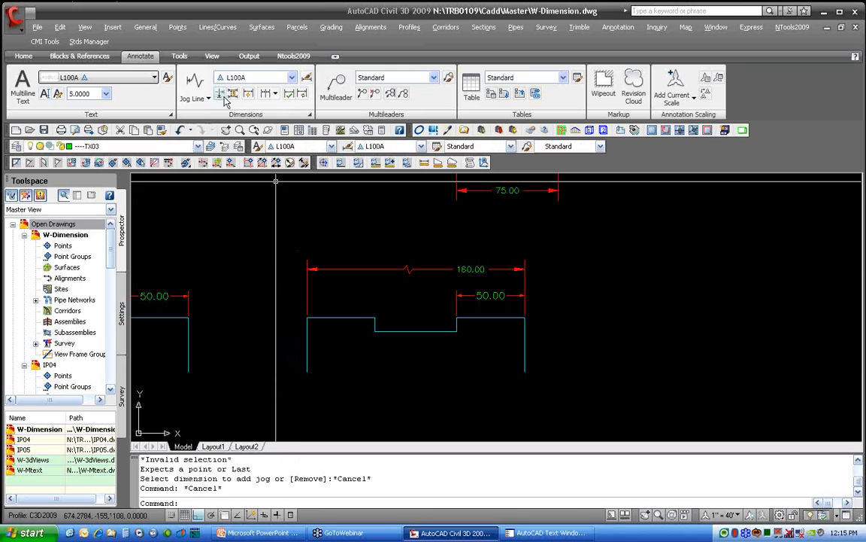
- Remove the jog from the 160.00 dimension line using the Jog Line command's Remove option
left_click(195, 83)
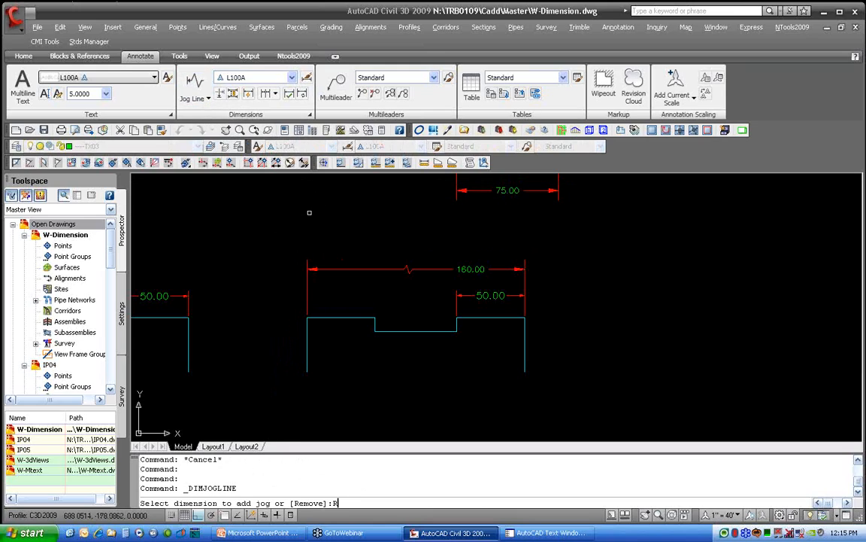
key("Return")
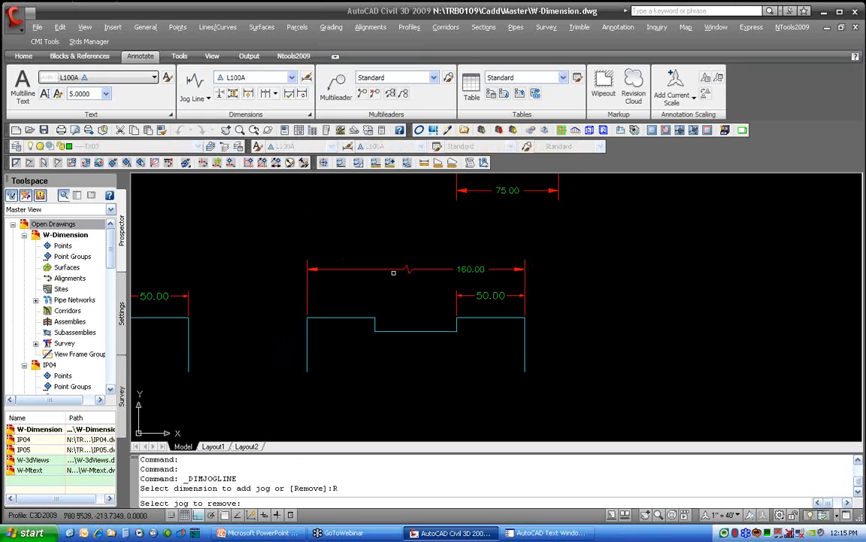
left_click(397, 268)
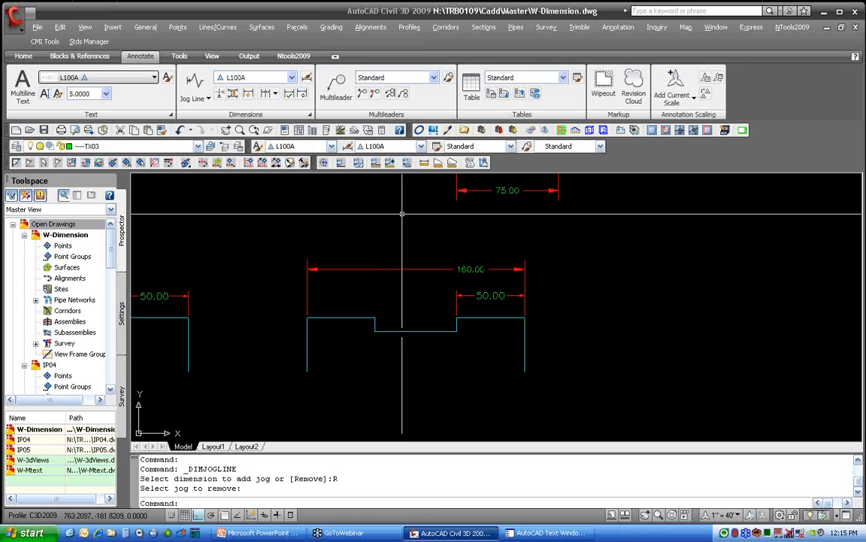
- Break the 68.00 dimension's extension lines where they cross the lower 75.00 dimension, and inspect the resulting gaps
middle_click_drag(403, 214, 394, 386)
middle_click_drag(393, 237, 359, 292)
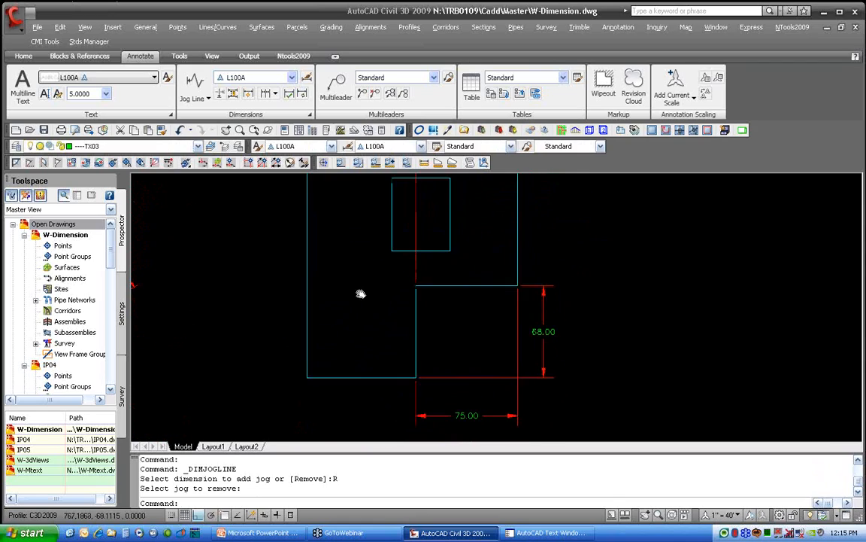
scroll(353, 309, "down", 2)
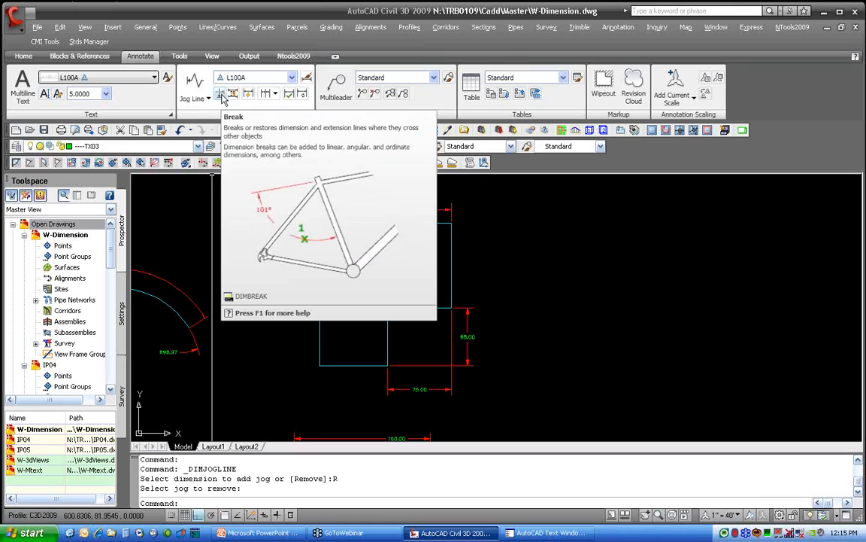
left_click(220, 93)
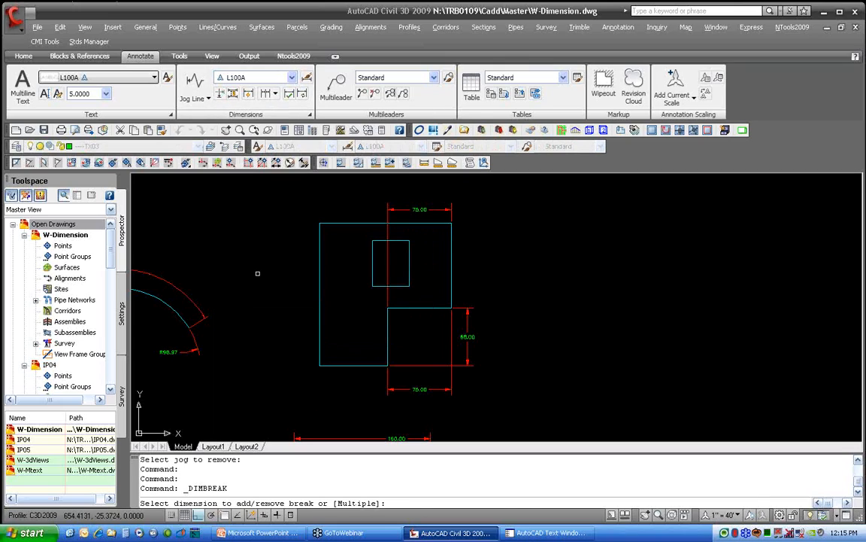
left_click(460, 365)
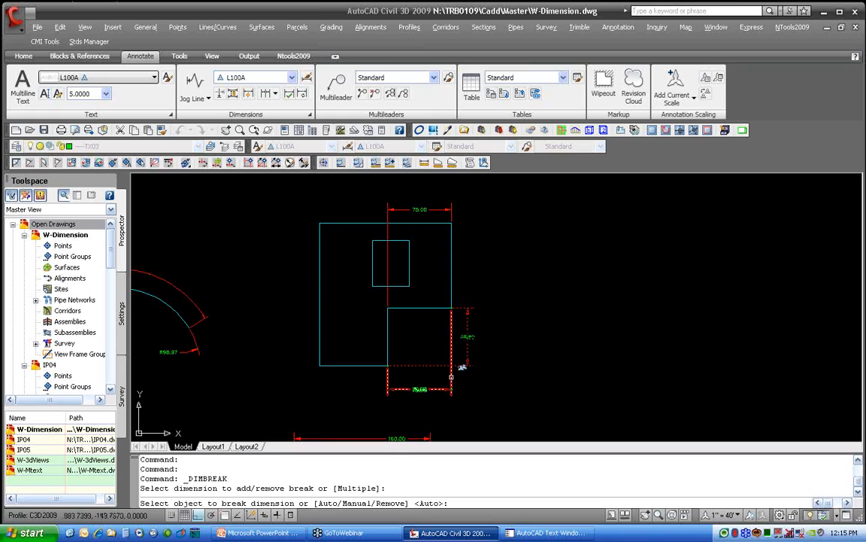
left_click(462, 366)
left_click(461, 377)
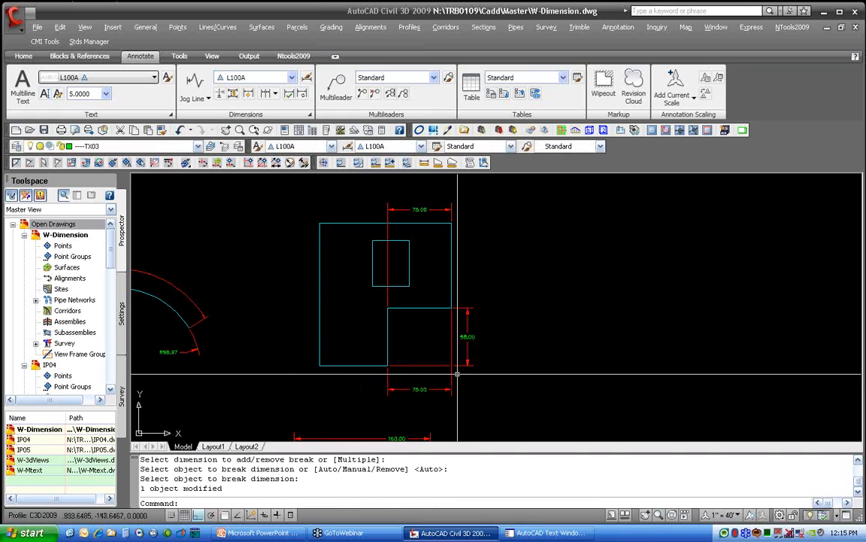
scroll(461, 377, "up", 5)
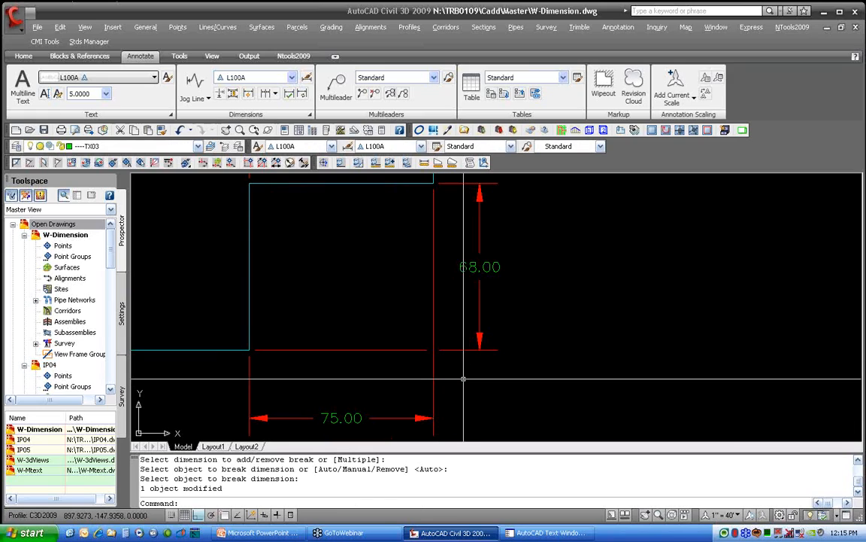
left_click(465, 350)
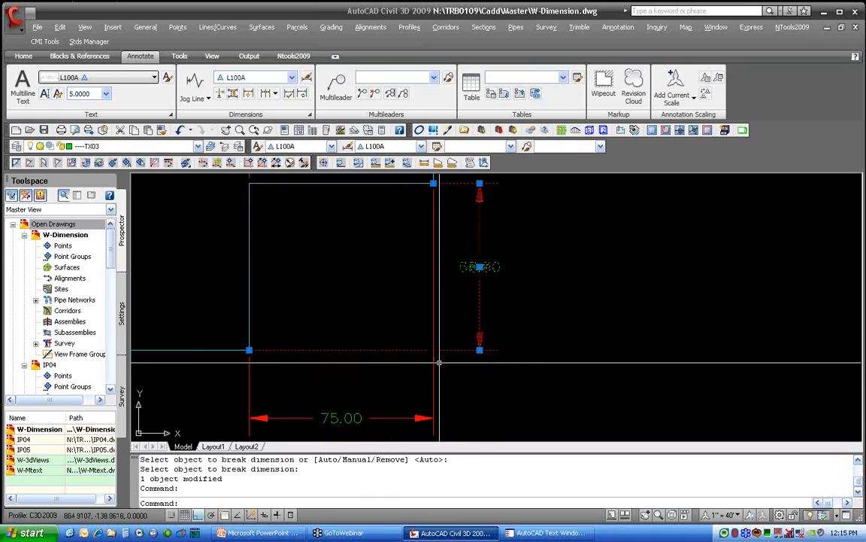
key("Escape")
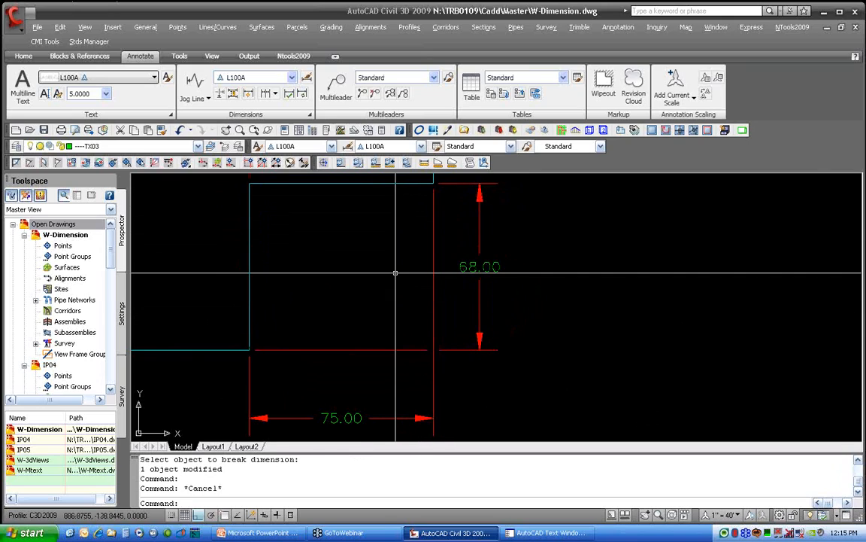
- Break the upper 75.00 dimension's extension line automatically wherever it crosses the rectangles
mouse_move(397, 281)
middle_mouse_down()
mouse_move(448, 469)
mouse_move(438, 360)
middle_mouse_up()
scroll(439, 359, "down", 2)
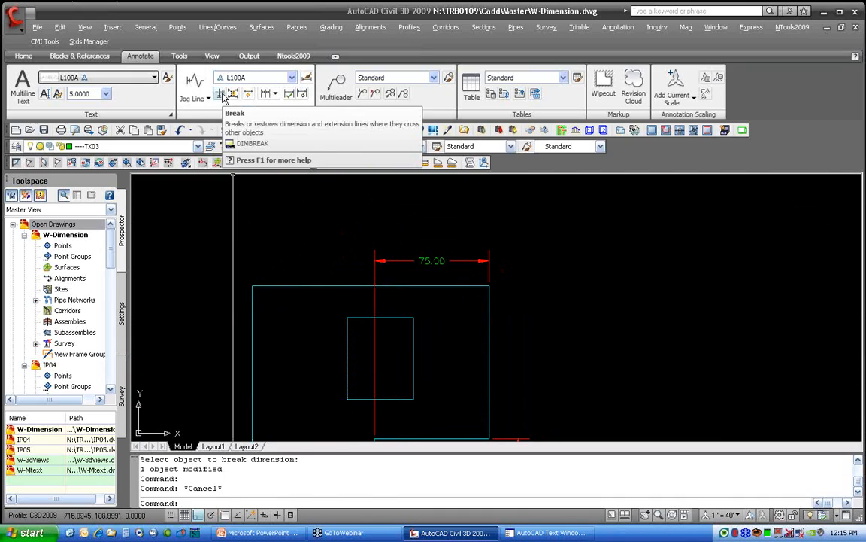
left_click(220, 95)
left_click(376, 252)
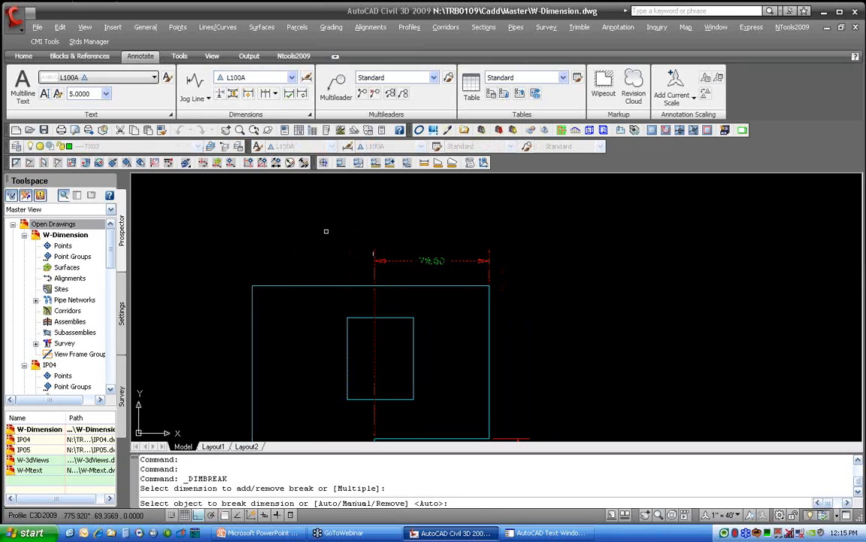
key("Return")
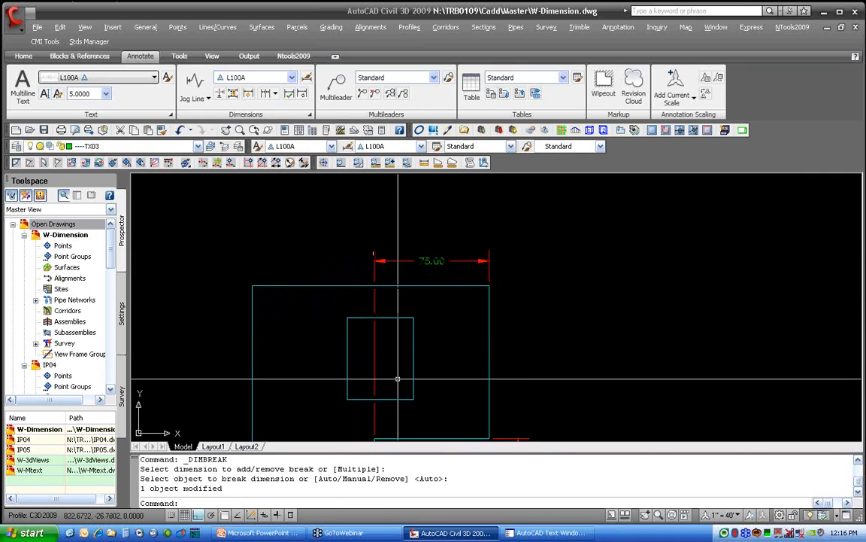
- Move the small inner rectangle horizontally to the right, clear of the broken extension line of the upper 75.00 dimension
scroll(398, 378, "up", 3)
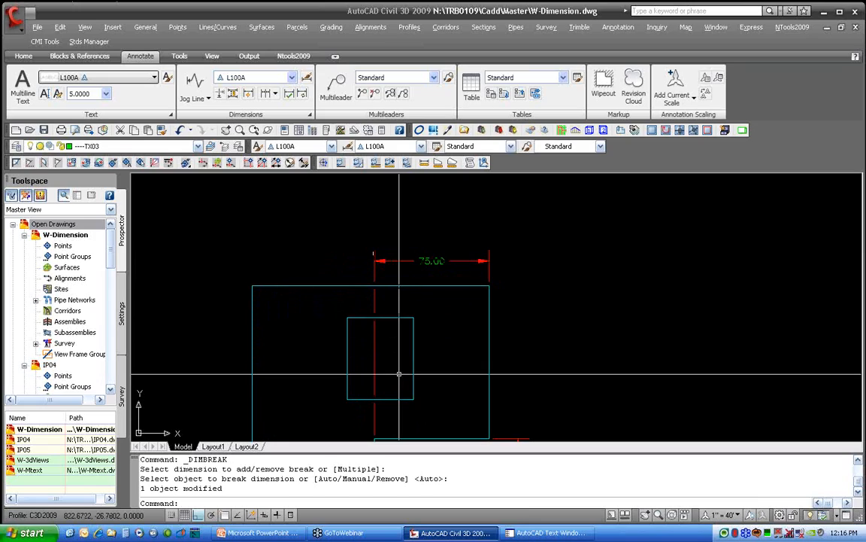
mouse_move(407, 373)
middle_mouse_down()
mouse_move(408, 328)
mouse_move(420, 373)
middle_mouse_up()
scroll(425, 364, "down", 3)
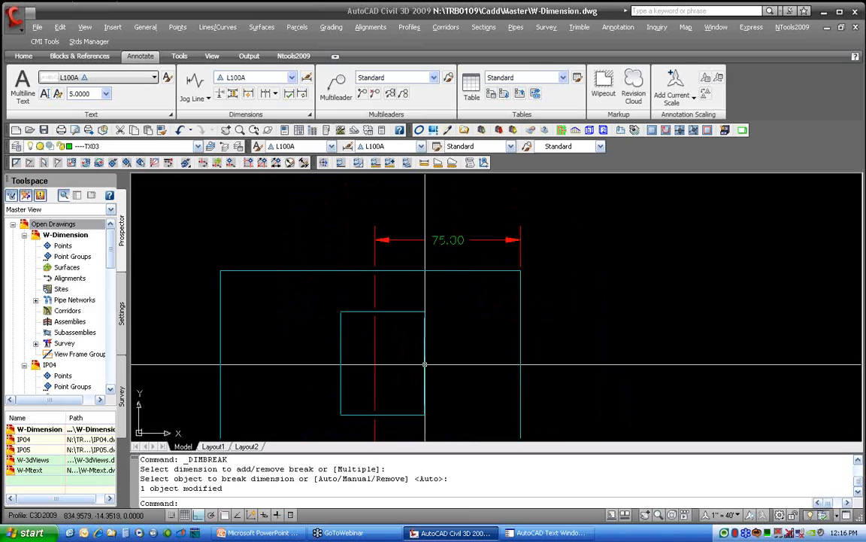
type("m")
key("Return")
left_click(424, 364)
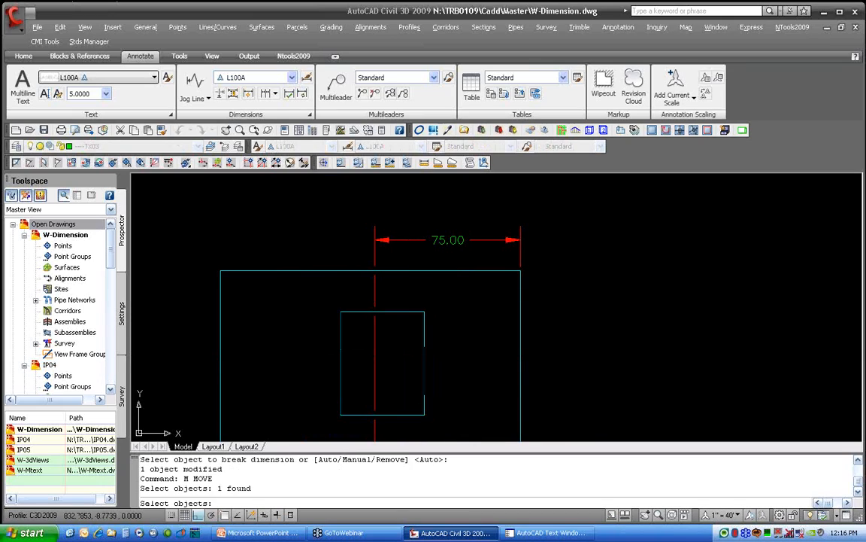
key("Return")
left_click(409, 358)
left_click(469, 358)
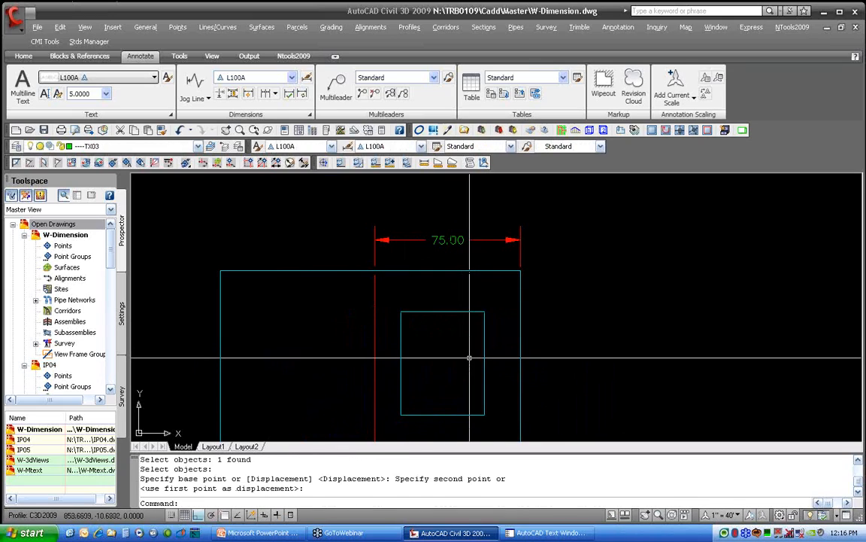
- Move the small inner rectangle back to the left so it straddles the upper 75.00 dimension's extension line again
type("m")
key("Return")
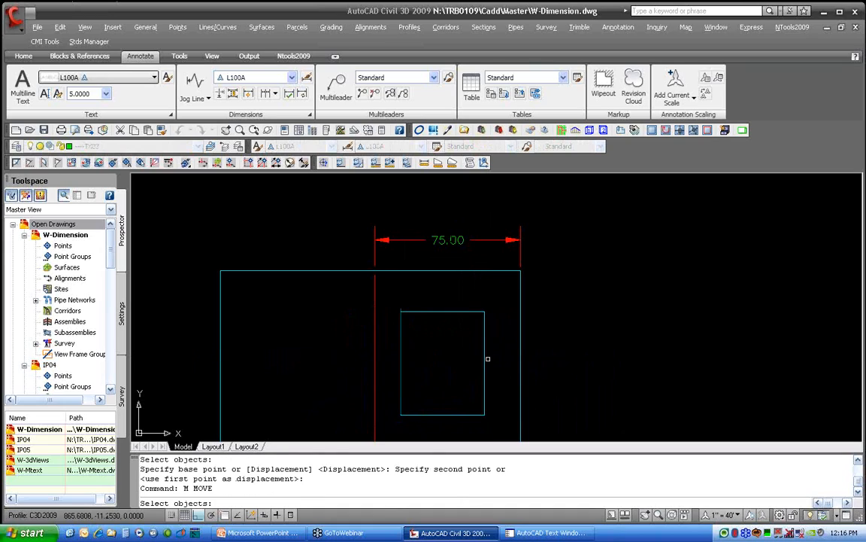
left_click(485, 360)
key("Return")
left_click(469, 359)
left_click(425, 354)
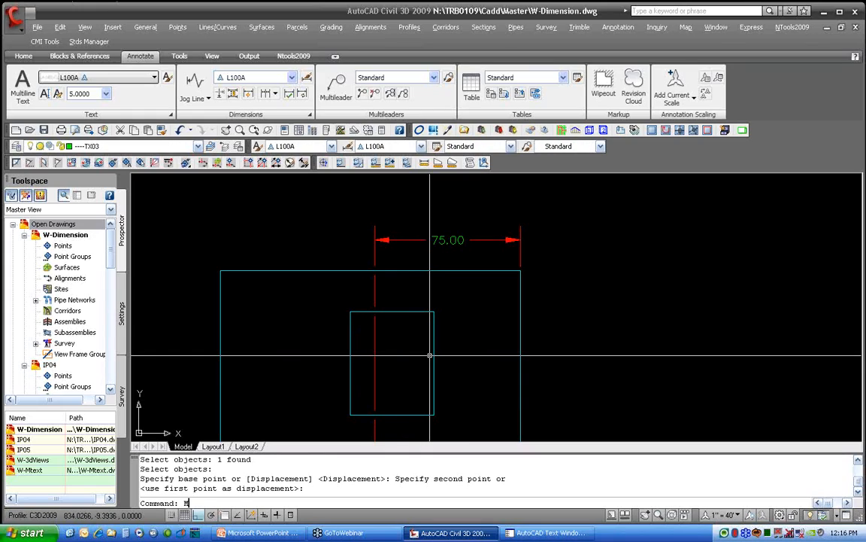
- Move the small inner rectangle straight down along the extension line, and view the whole drawing
type("m")
key("Return")
left_click(434, 354)
key("Return")
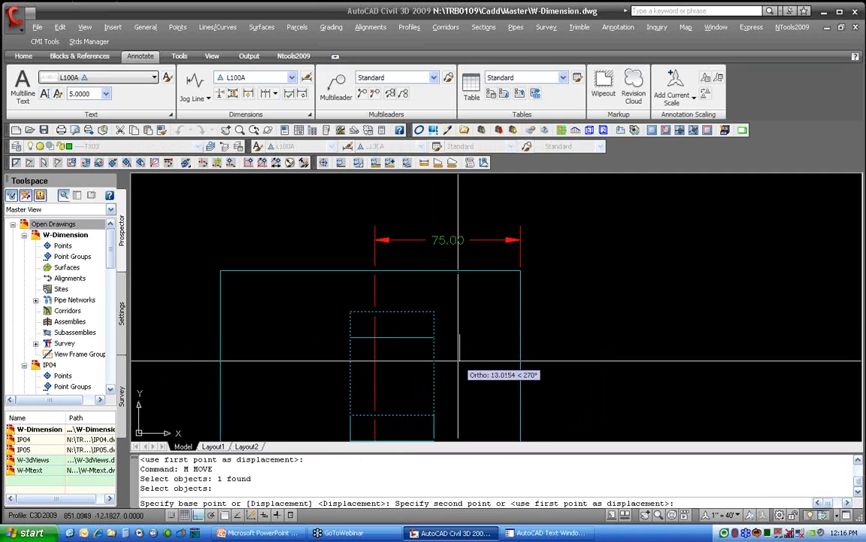
left_click(461, 361)
middle_click_drag(460, 361, 447, 306)
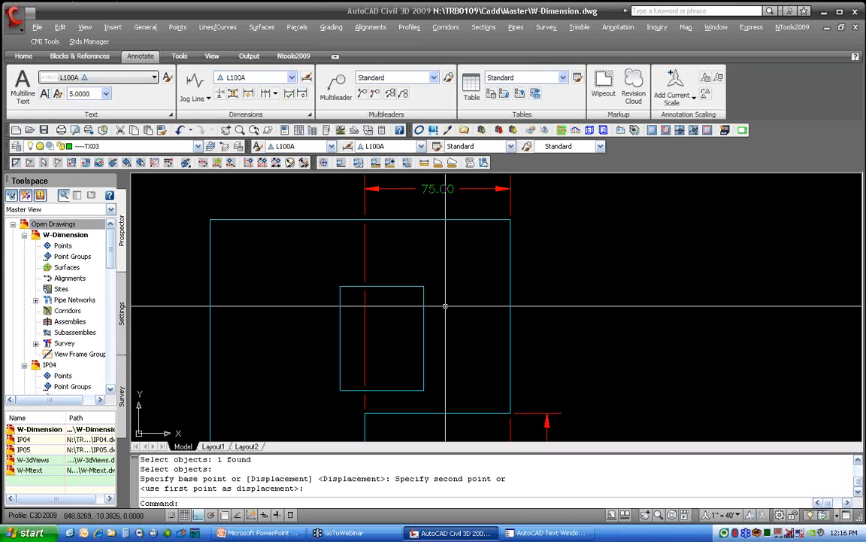
middle_click(537, 277)
middle_click(537, 277)
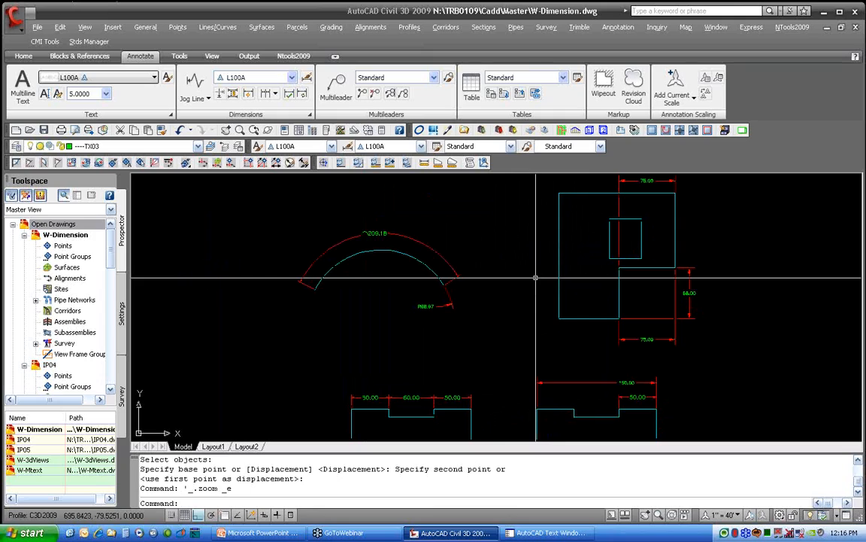
- Close W-Dimension.dwg and W-Mtext.dwg without saving the changes
left_click(855, 28)
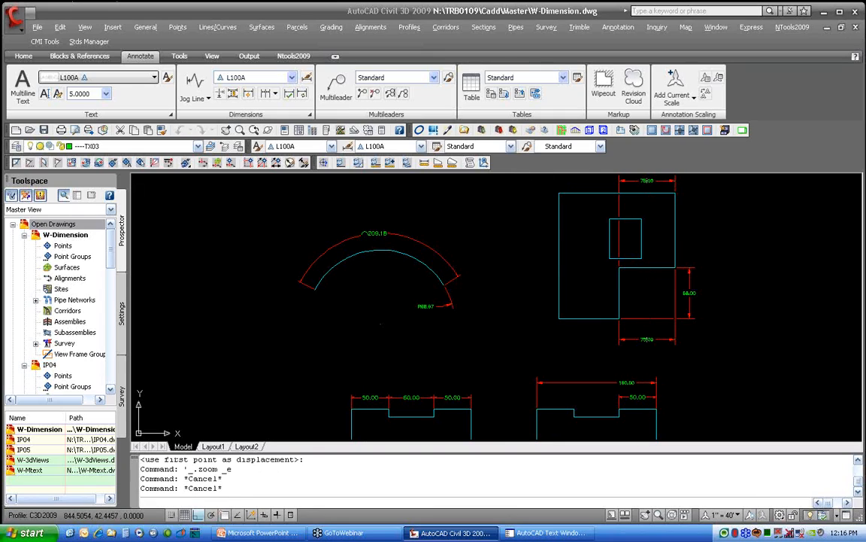
left_click(435, 288)
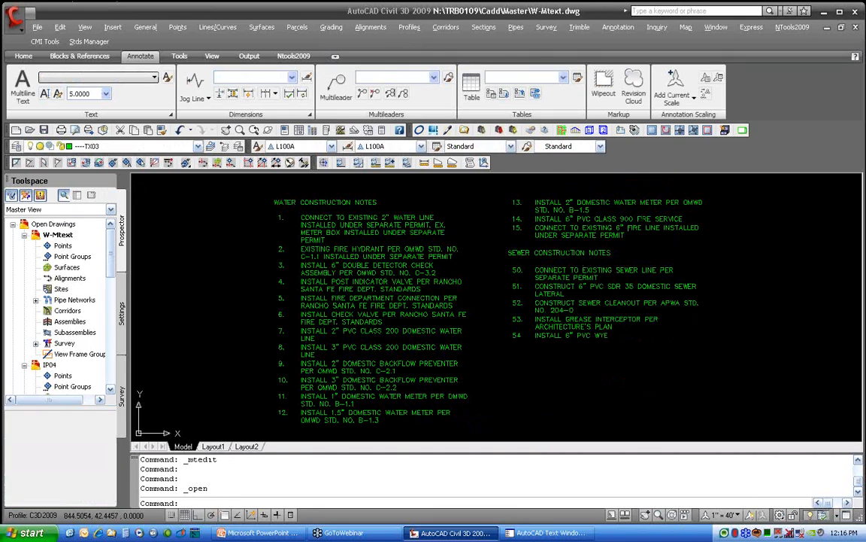
left_click(855, 28)
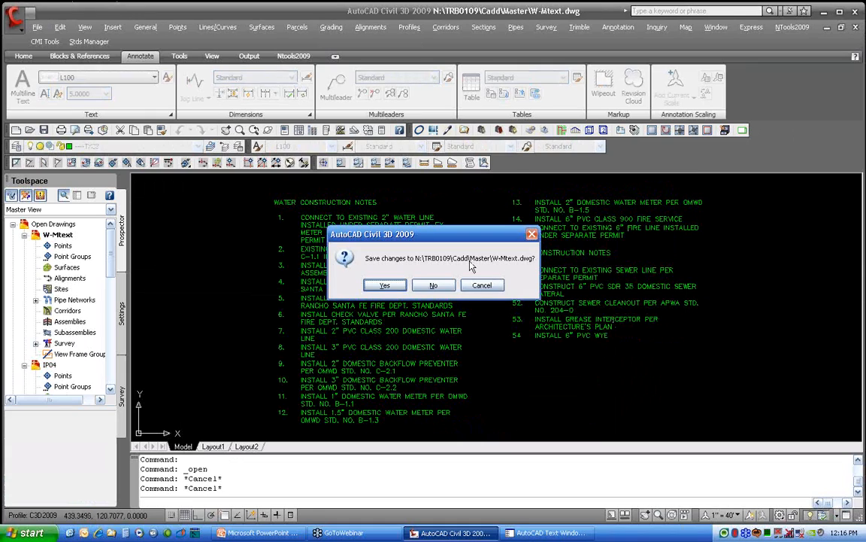
left_click(433, 287)
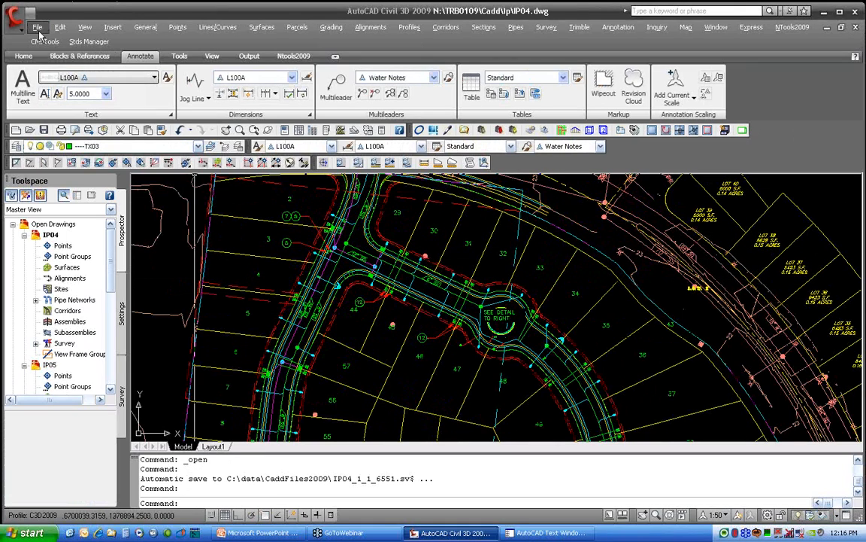
- Open W-Tables.dwg from the Master folder
left_click(29, 129)
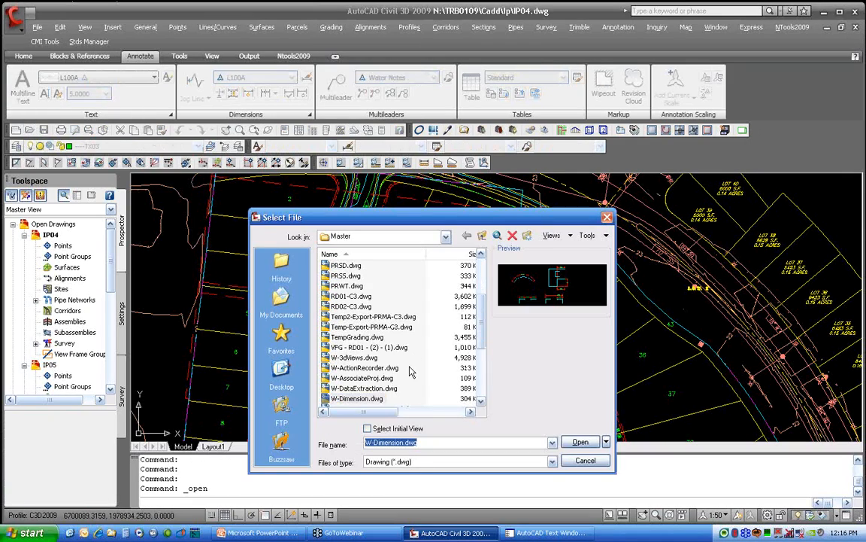
left_click(361, 367)
scroll(354, 370, "down", 4)
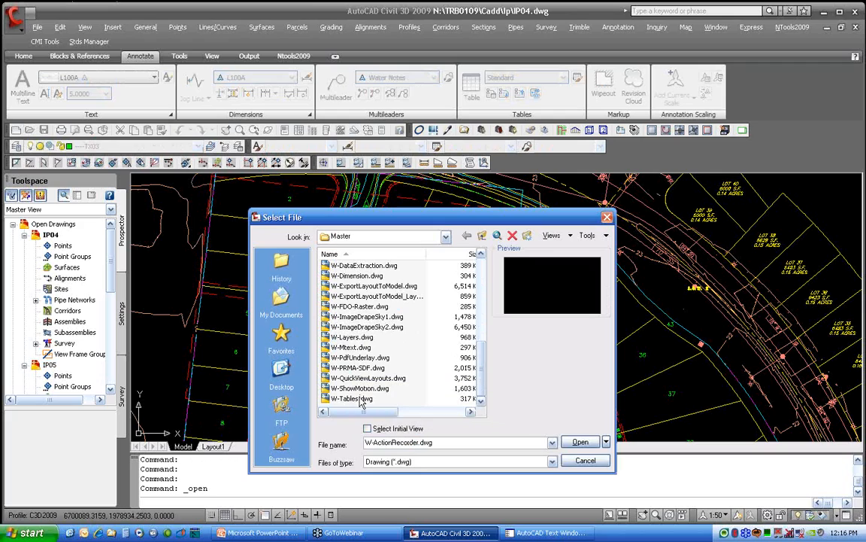
double_click(353, 398)
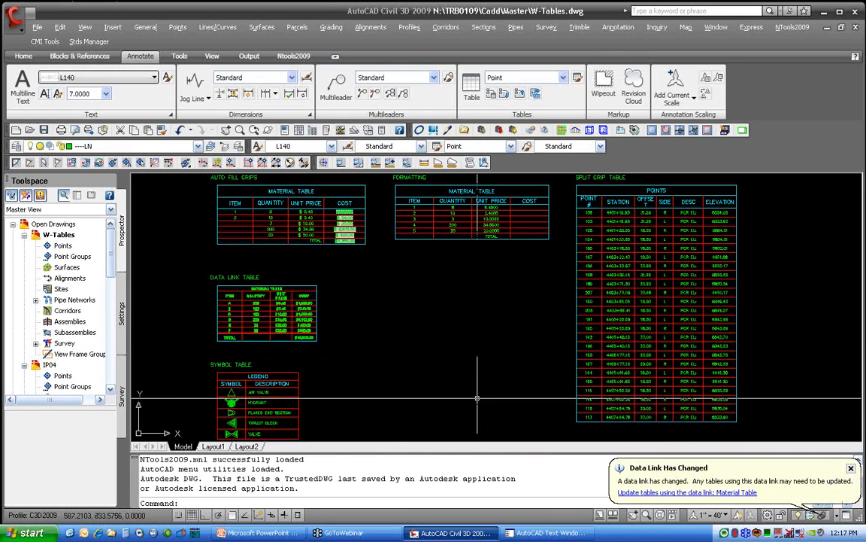
- Auto-fill the Item column of the Auto Fill Grips table from cells 1 and 2 down to row 7, and clear the selection
middle_click_drag(357, 269, 455, 309)
scroll(455, 309, "up", 5)
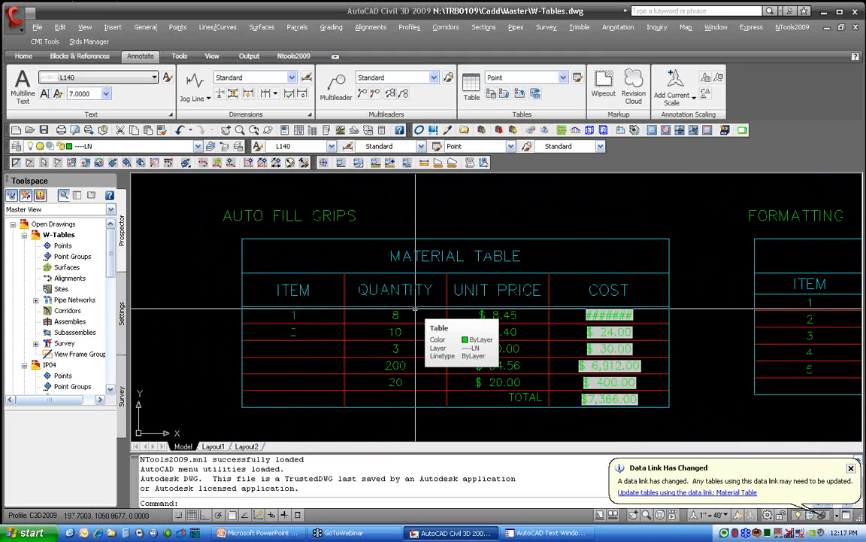
left_click(329, 314)
left_click(292, 331)
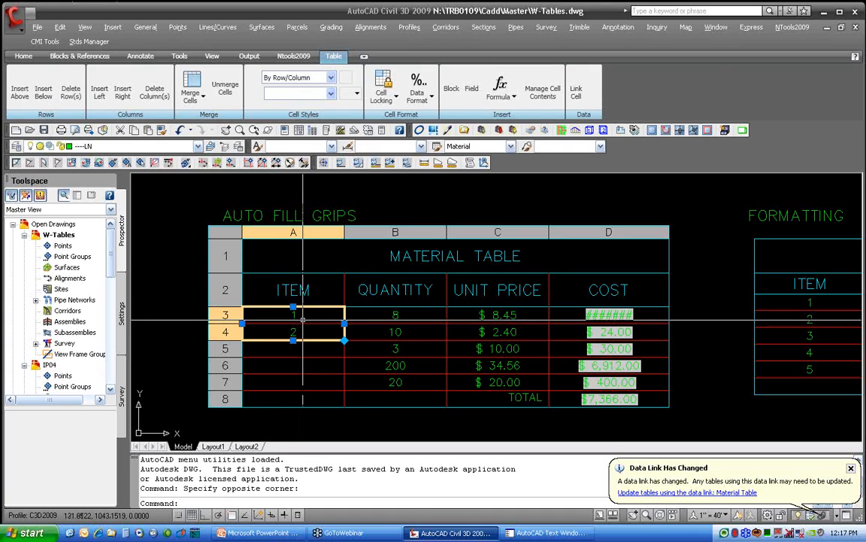
left_click(344, 340)
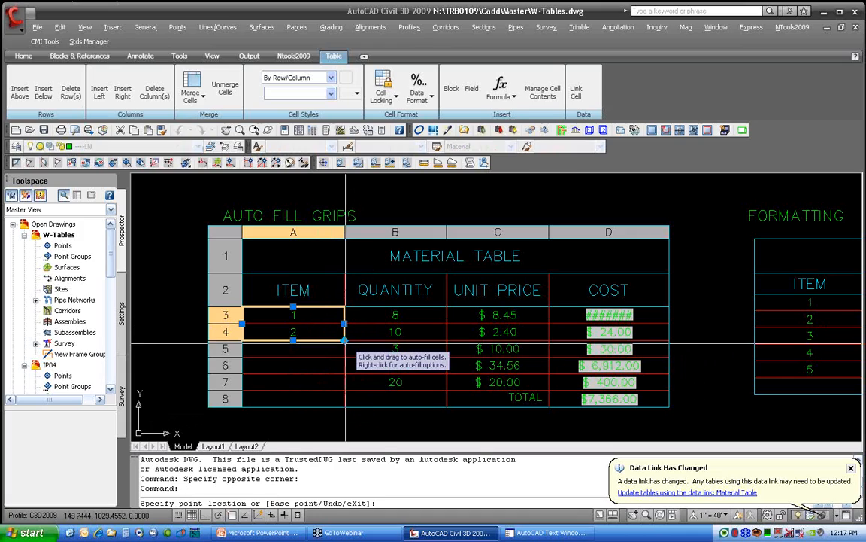
left_click(344, 386)
key("Escape")
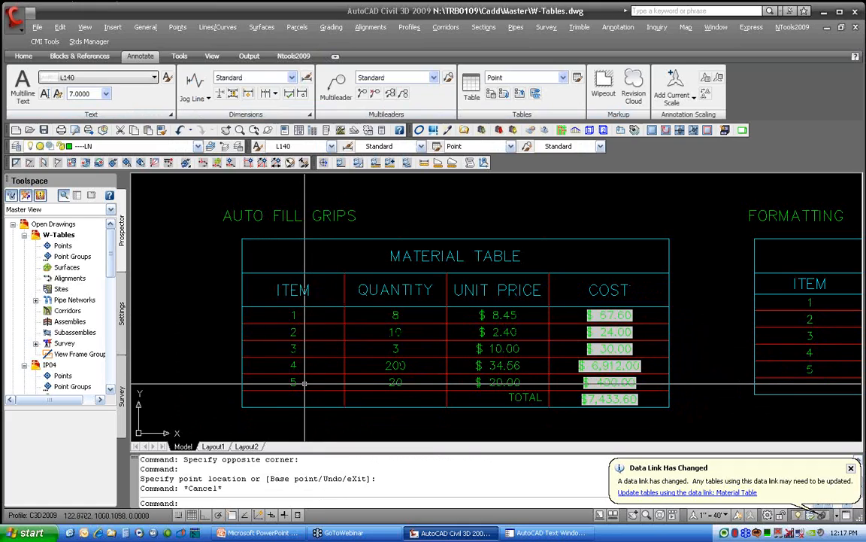
- Format the Unit Price values in rows 3 to 7 of the Formatting table as Currency with 0.00 precision and the $ symbol
mouse_move(566, 305)
middle_mouse_down()
mouse_move(178, 285)
mouse_move(470, 304)
mouse_move(358, 301)
middle_mouse_up()
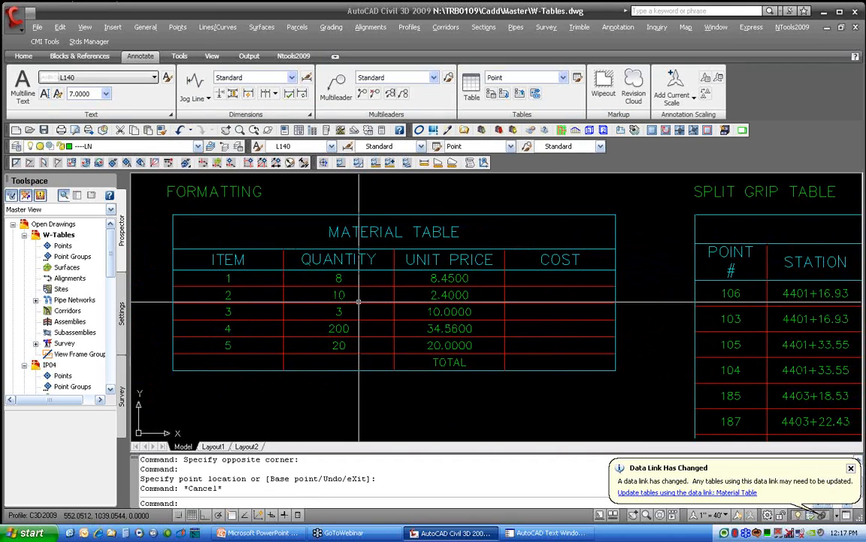
left_click(478, 276)
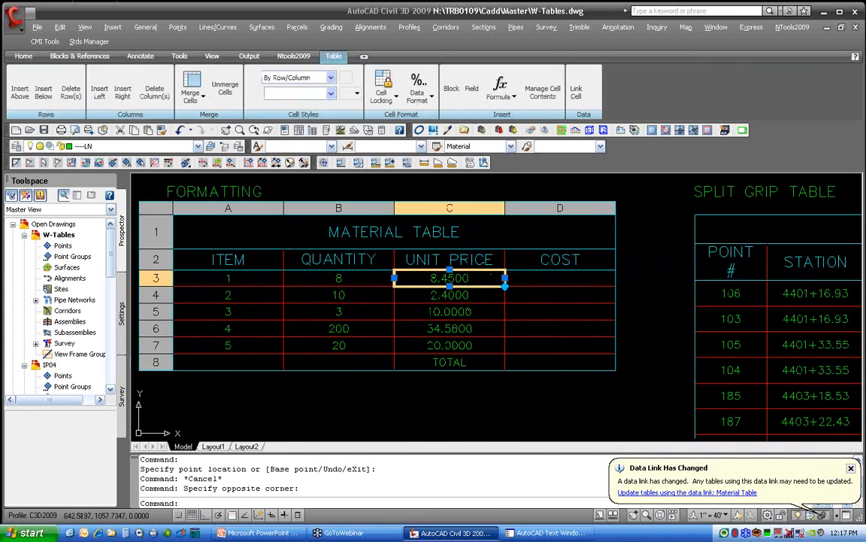
left_click_drag(491, 274, 414, 343)
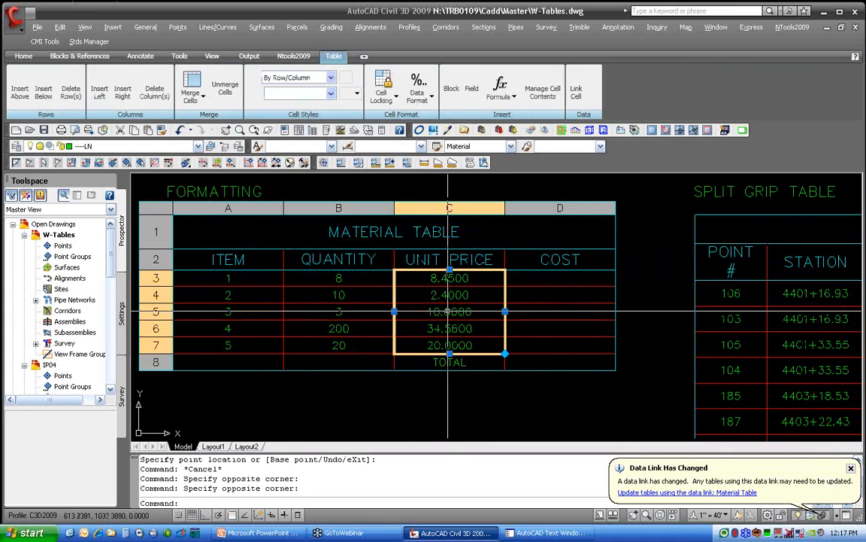
right_click(448, 338)
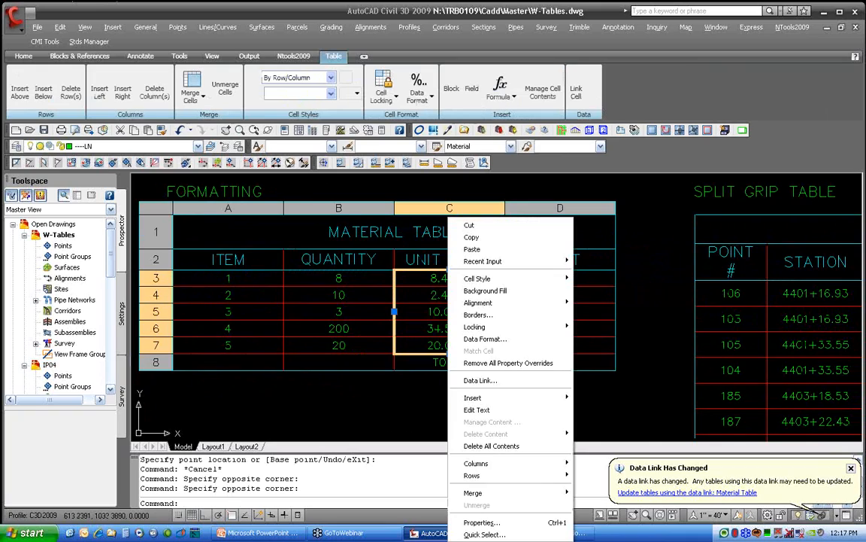
left_click(484, 340)
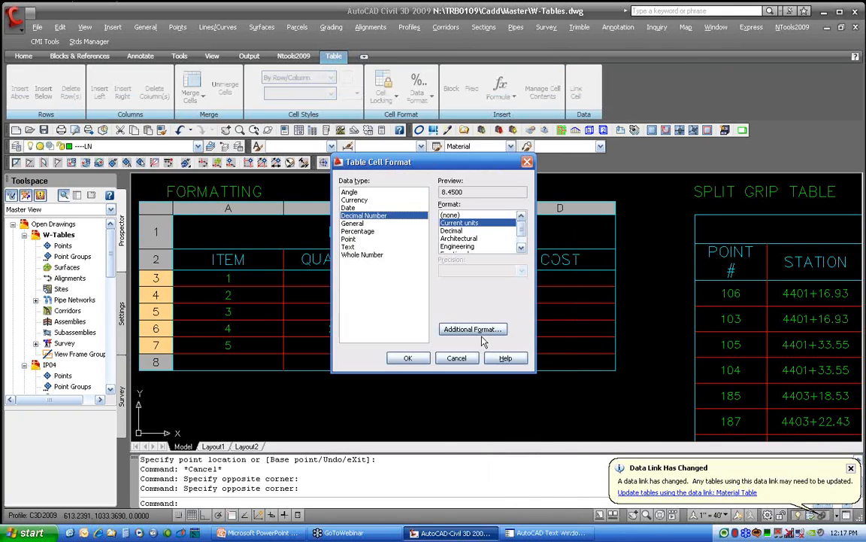
left_click(354, 200)
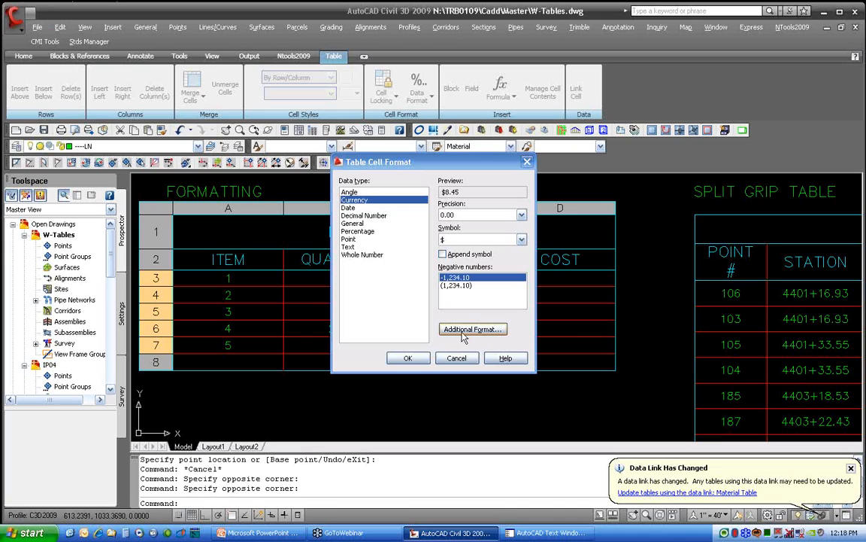
left_click(406, 358)
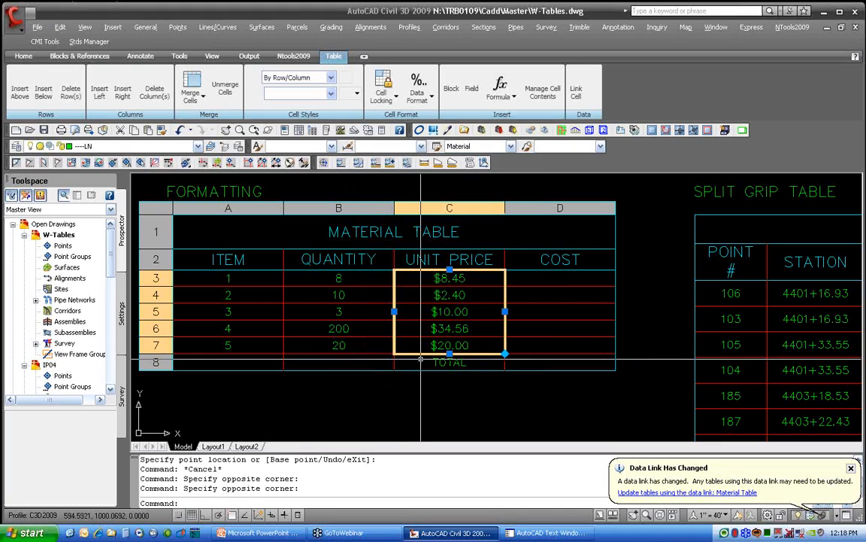
key("Escape")
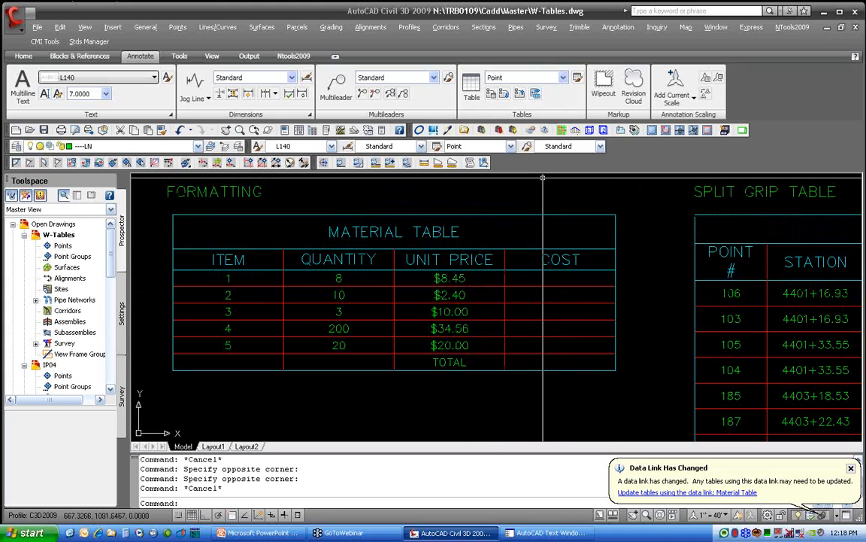
- Open the Point table style for modification and select its MyStyle cell style
left_click(577, 79)
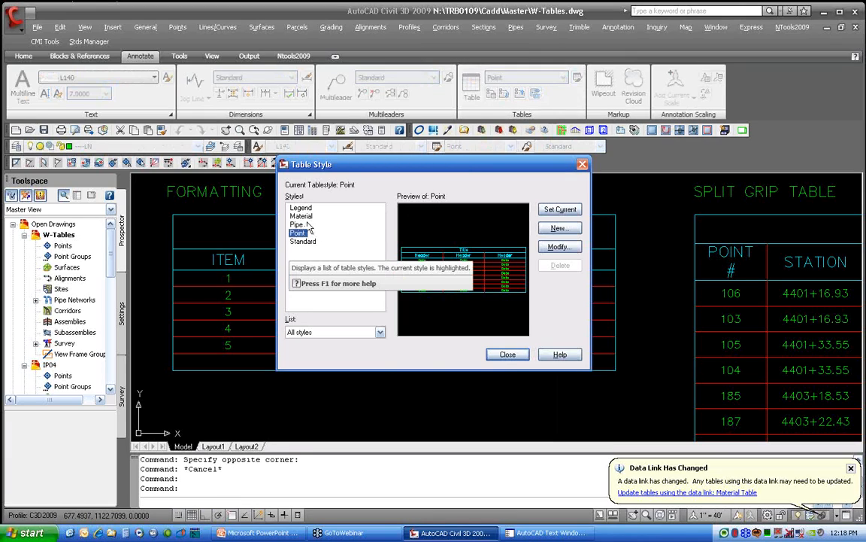
left_click(306, 218)
left_click(301, 208)
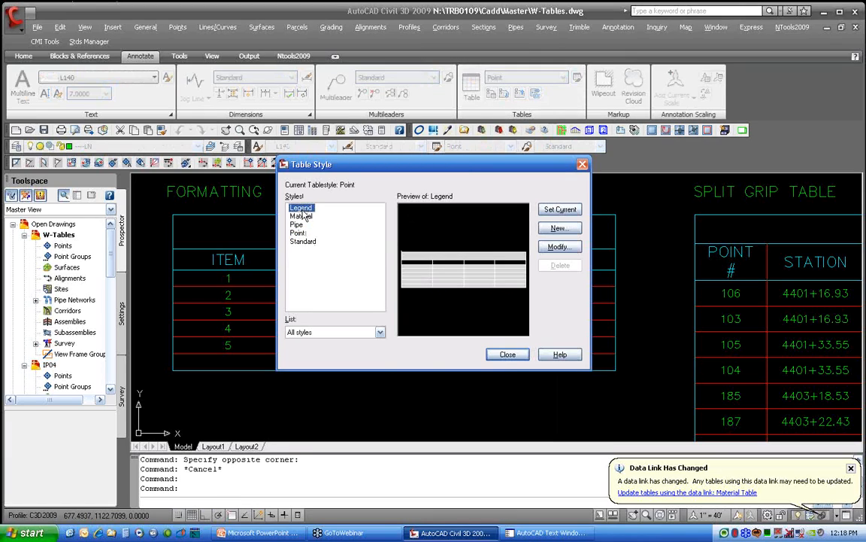
left_click(297, 241)
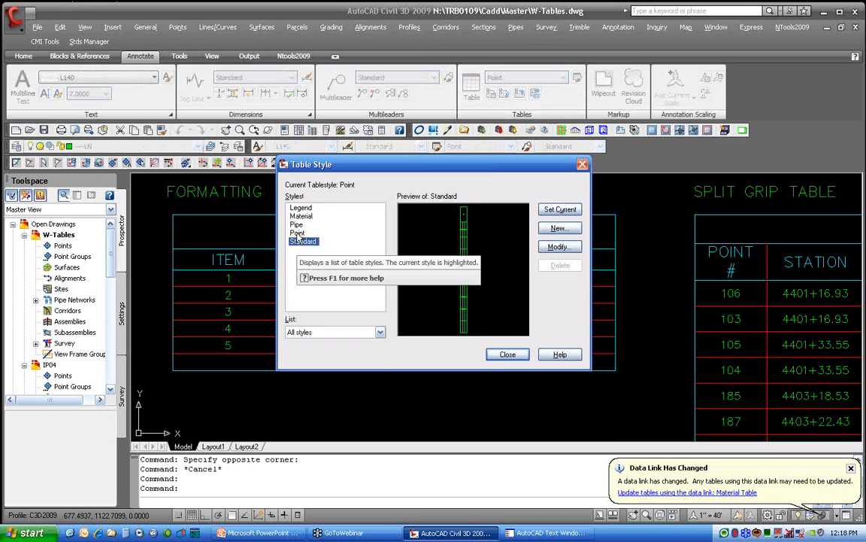
left_click(298, 232)
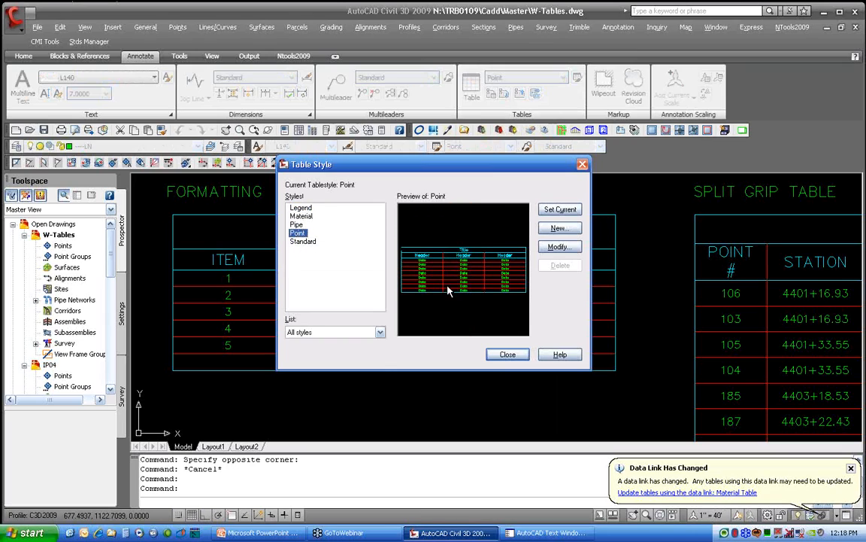
left_click(547, 252)
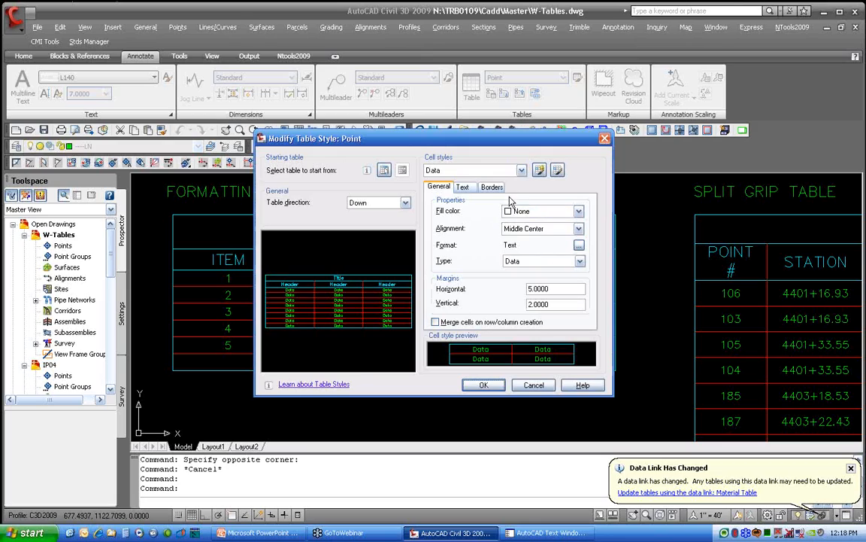
left_click(520, 170)
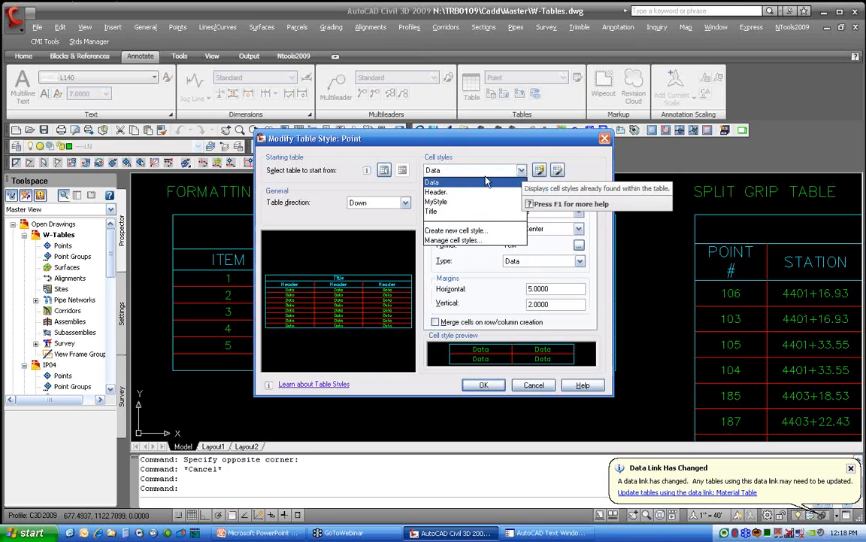
left_click(440, 202)
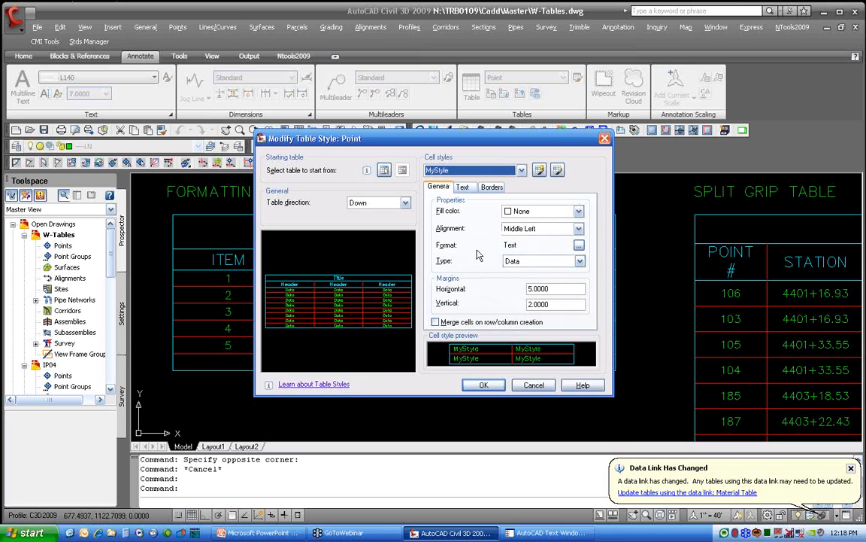
left_click(480, 171)
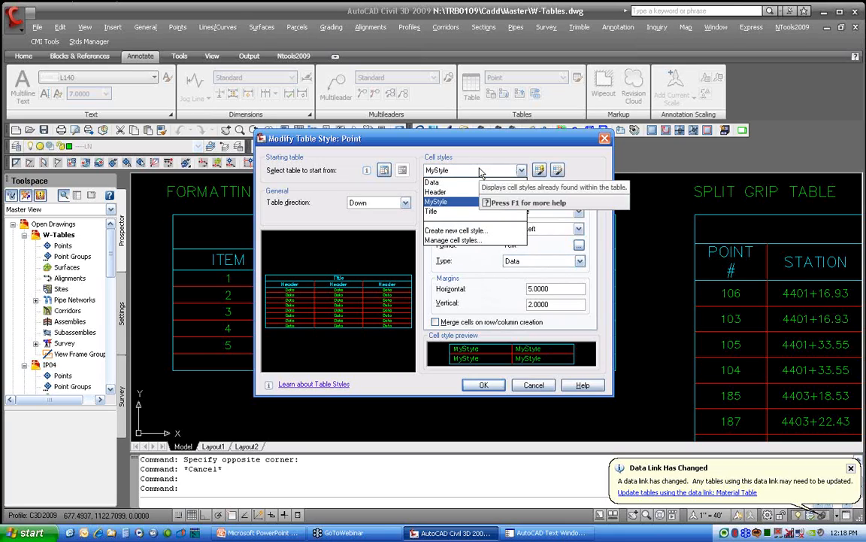
left_click(480, 171)
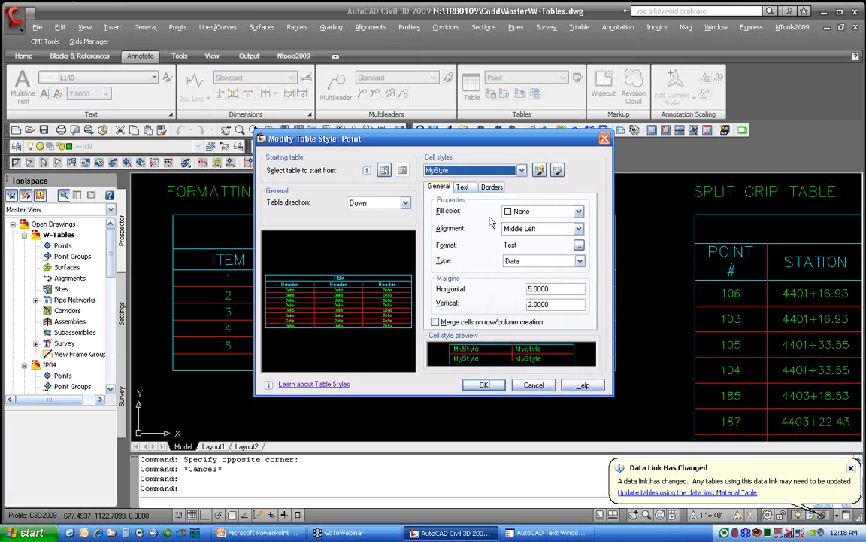
- Apply a red double line to the top border of the MyStyle cell style, save the Point table style and close the style manager
left_click(489, 188)
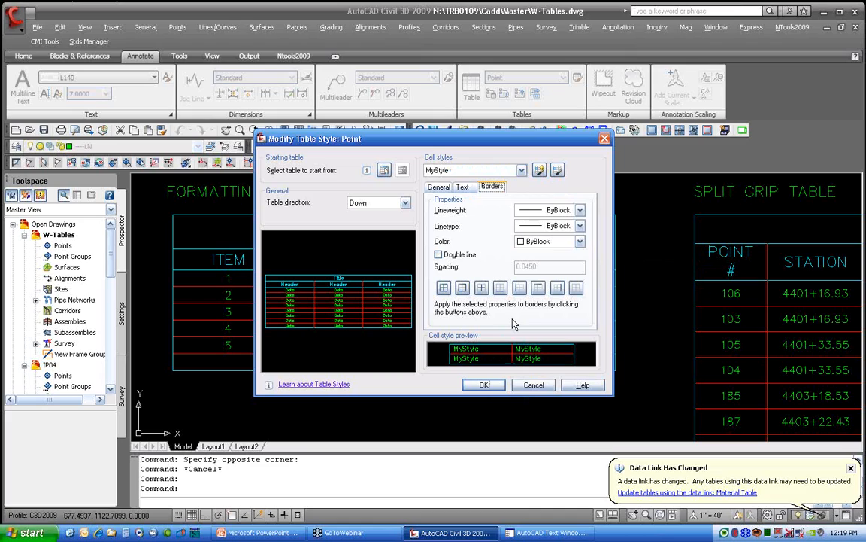
left_click(581, 226)
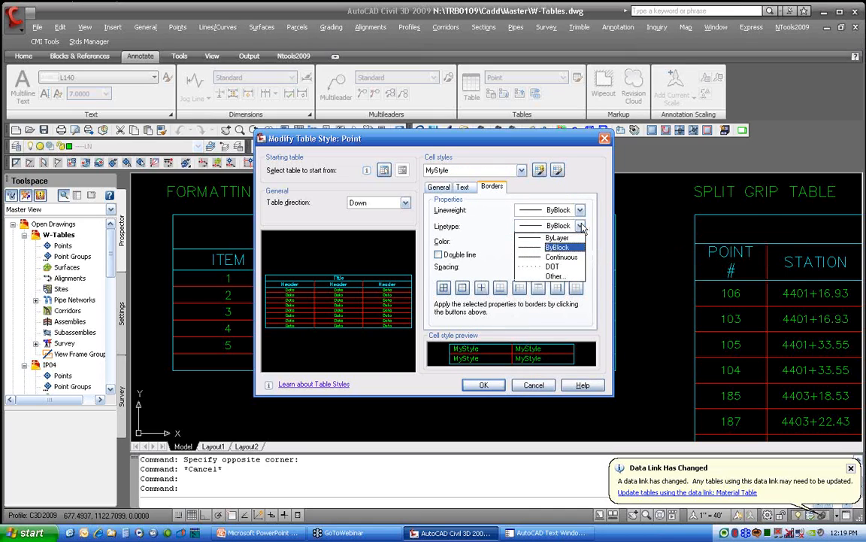
left_click(581, 226)
left_click(580, 210)
left_click(580, 211)
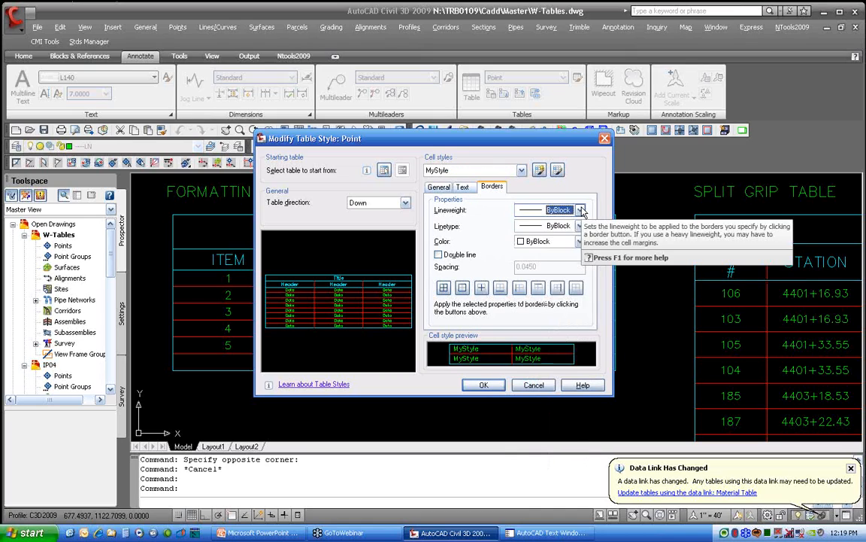
left_click(438, 255)
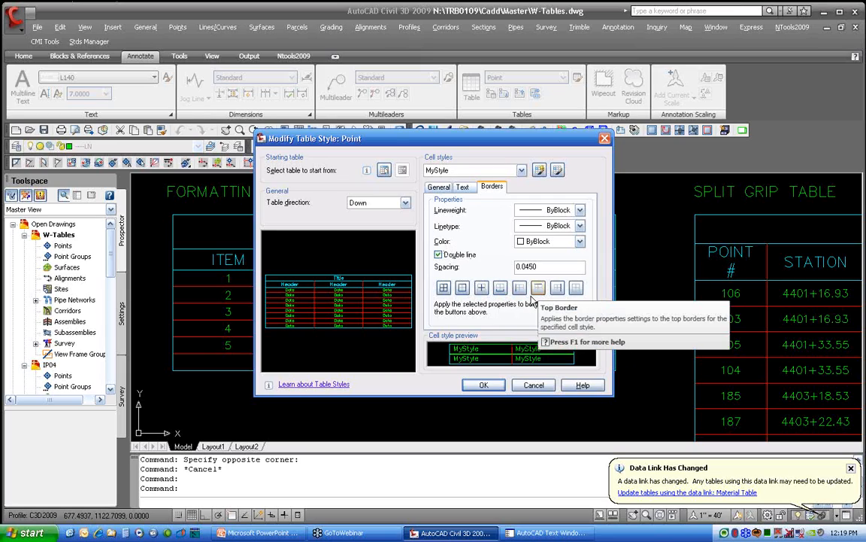
left_click(545, 241)
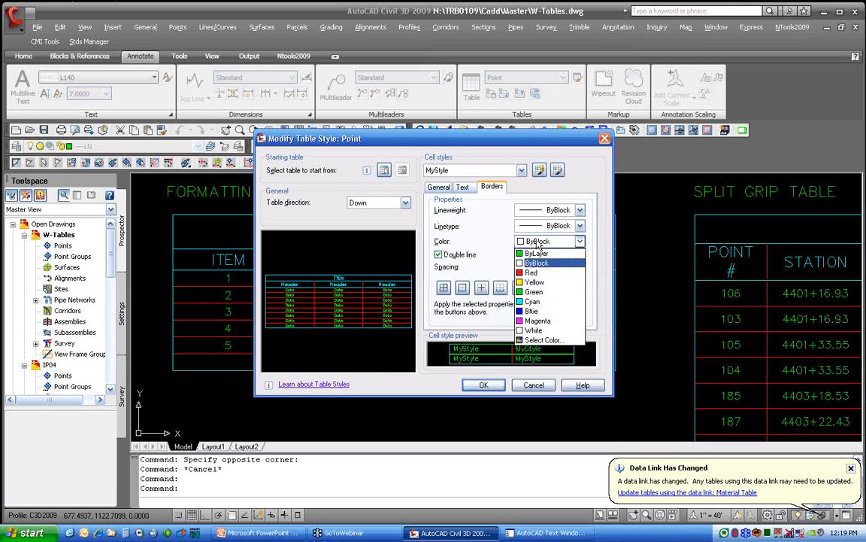
left_click(531, 280)
left_click(539, 289)
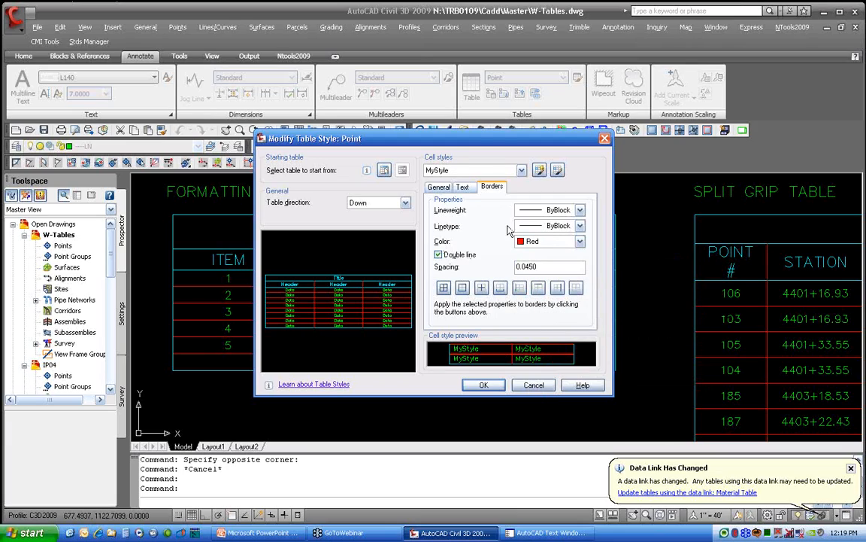
left_click(482, 385)
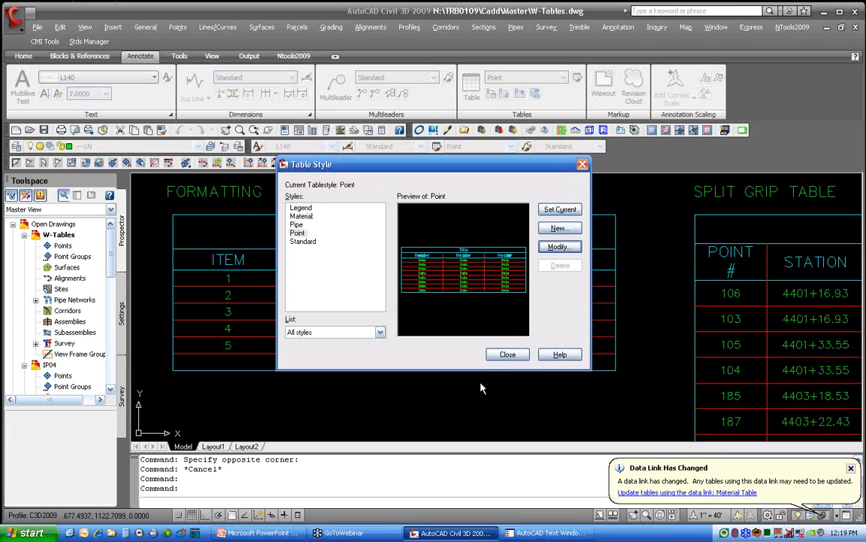
left_click(506, 353)
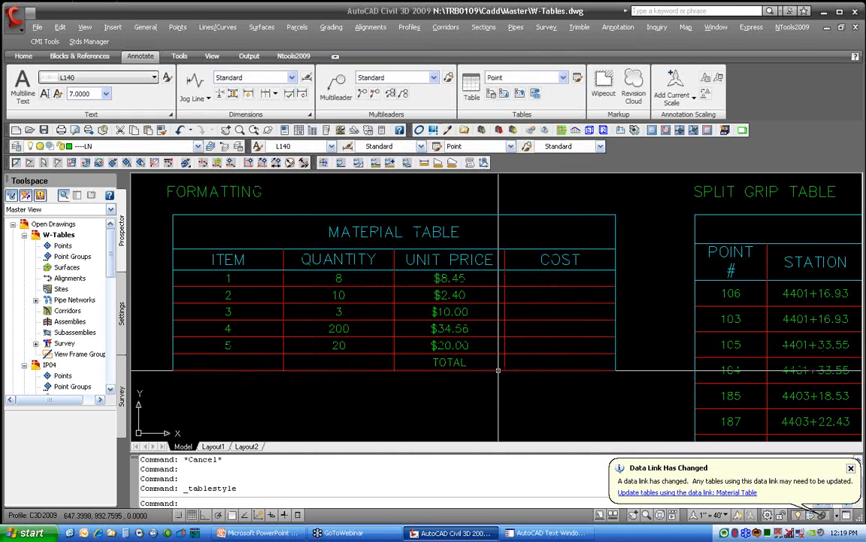
- Apply the Total cell style to row 8 of the Formatting table and clear the selection
left_click(496, 351)
left_click(536, 362)
left_click_drag(536, 362, 242, 362)
right_click(242, 362)
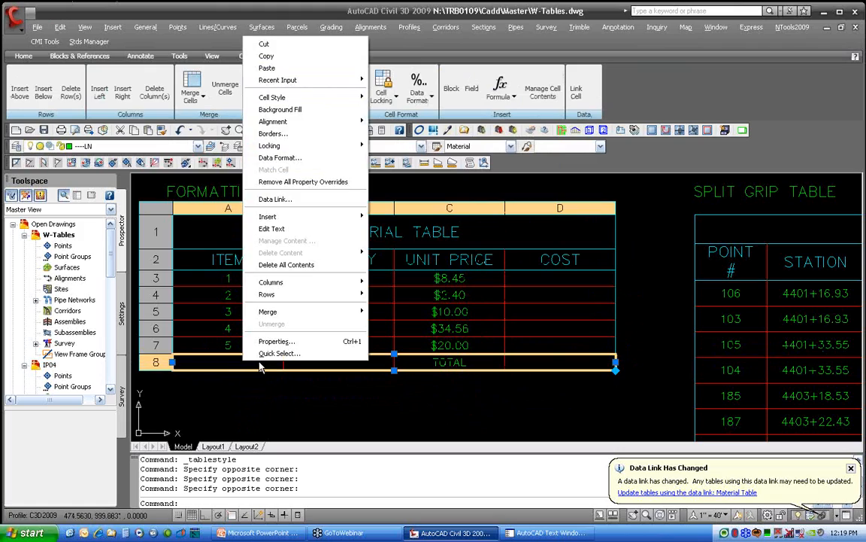
mouse_move(307, 100)
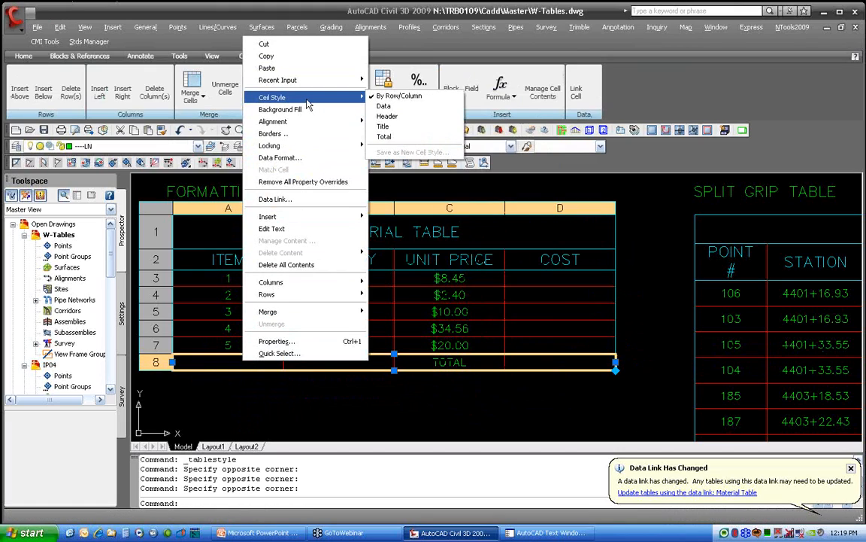
left_click(412, 139)
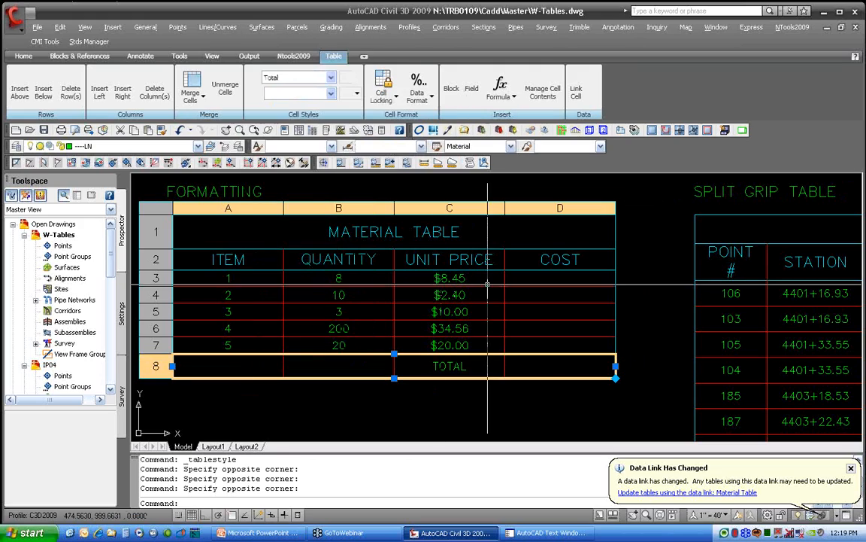
key("Escape")
- Apply the Total cell style to the Unit Price and Cost cells of items 4 and 5, switch them to Data and deselect
scroll(500, 351, "up", 5)
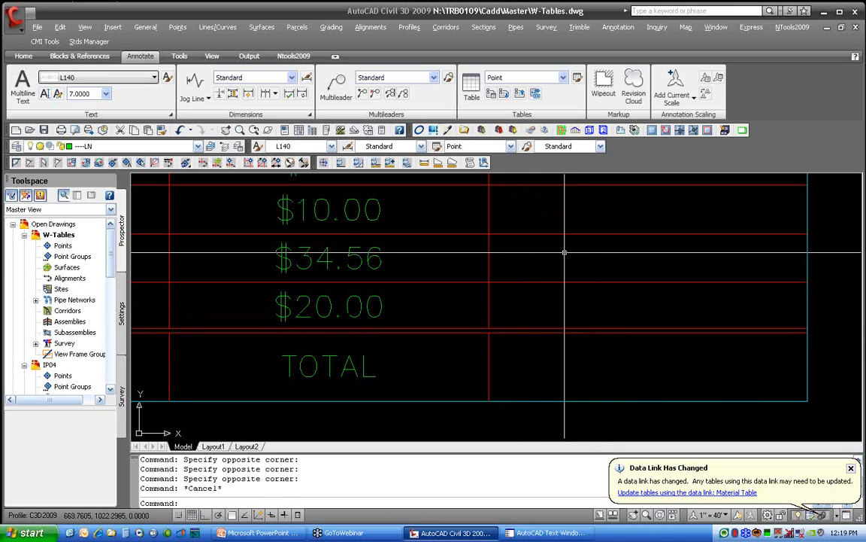
left_click_drag(508, 234, 385, 296)
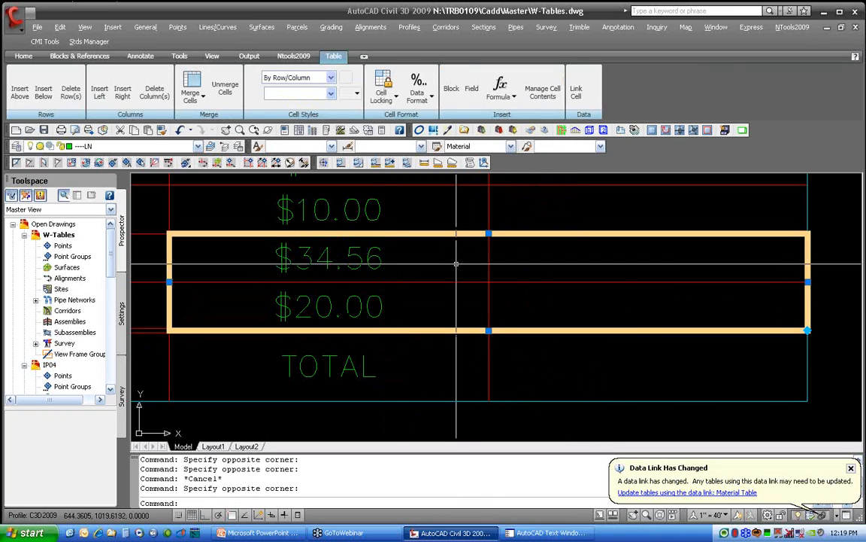
right_click(456, 218)
mouse_move(498, 282)
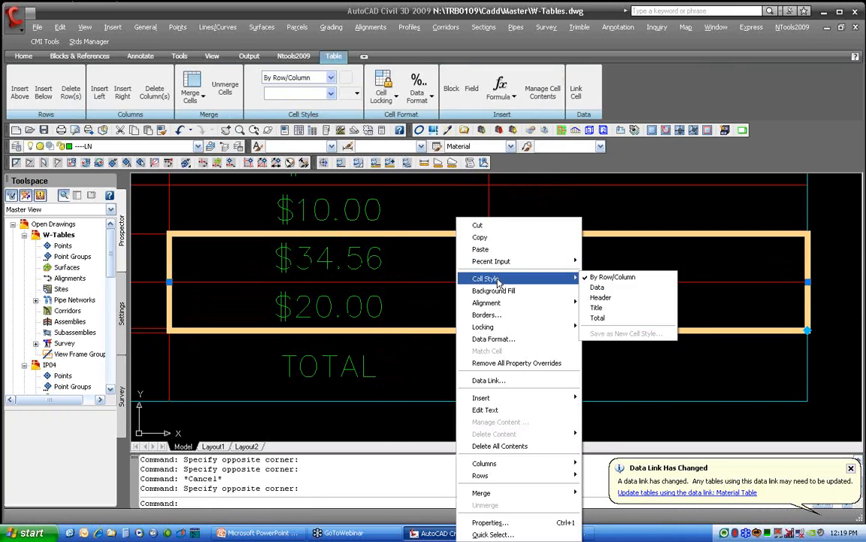
left_click(611, 319)
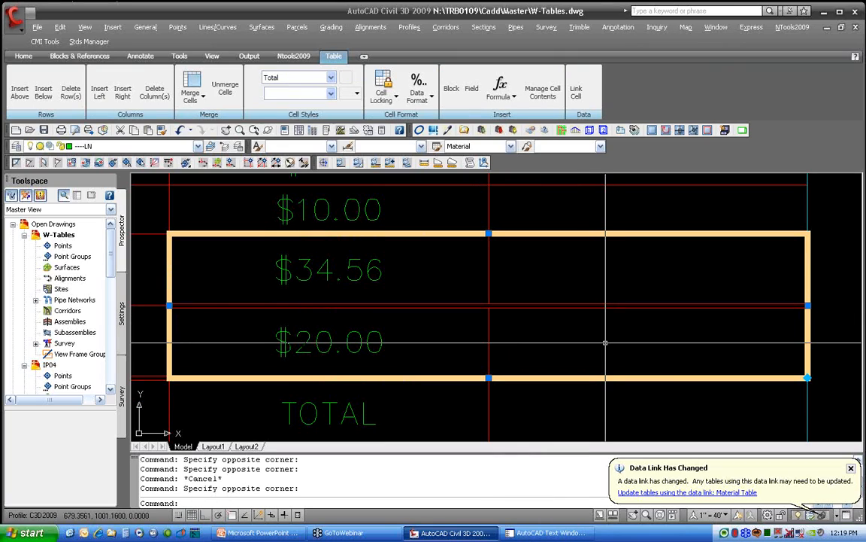
right_click(570, 309)
mouse_move(604, 279)
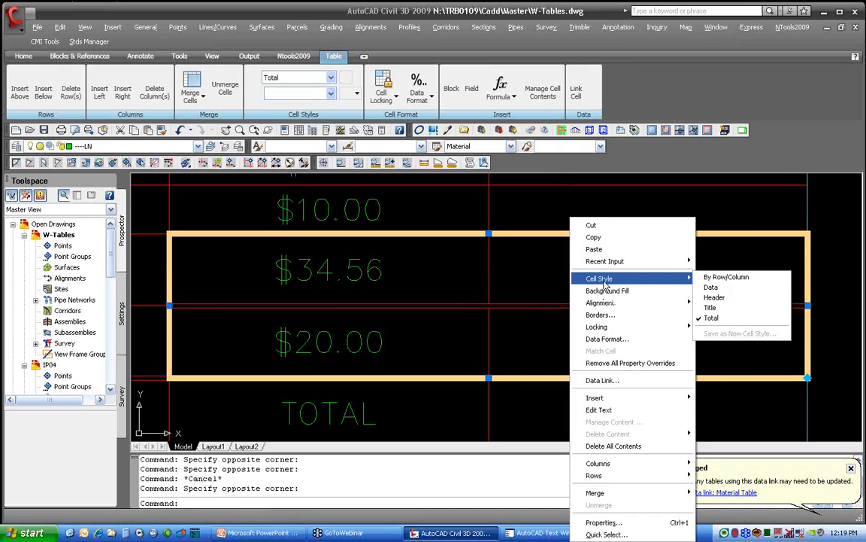
left_click(711, 288)
key("Escape")
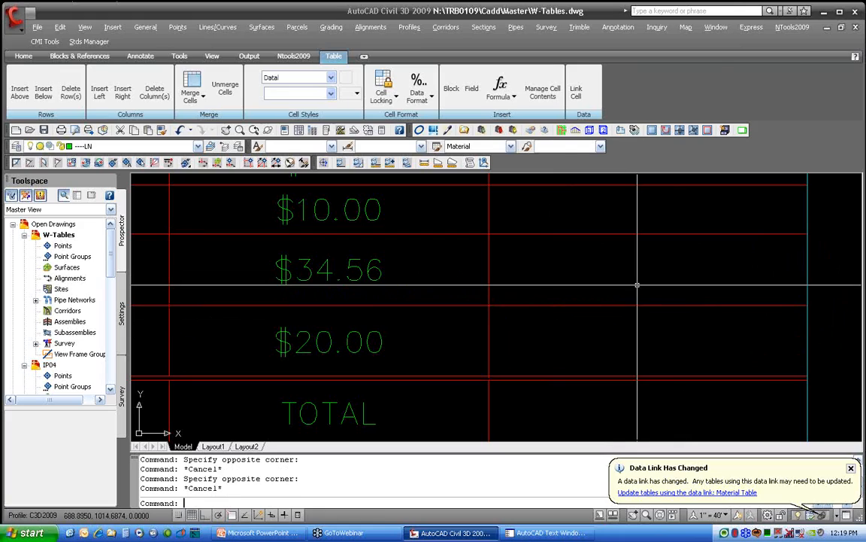
- Break the Points table under Split Grip Table into two side-by-side parts at a break height of about 294
scroll(637, 285, "down", 3)
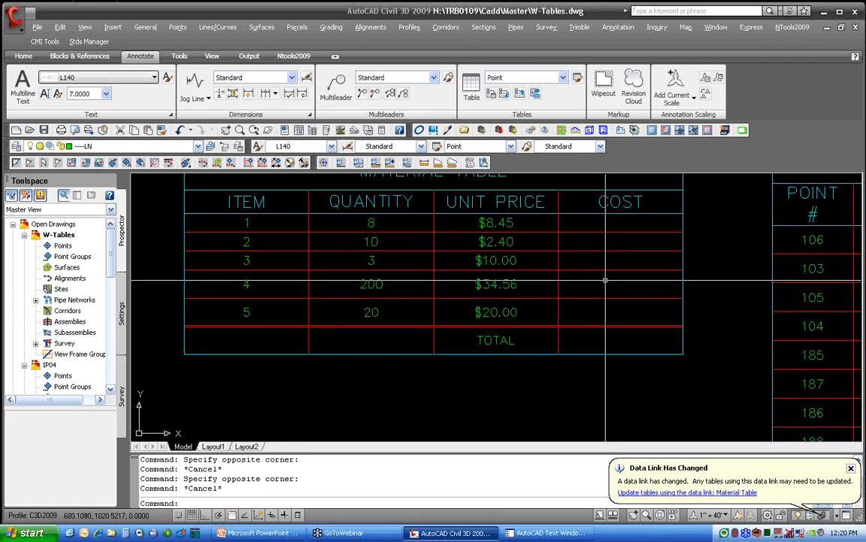
scroll(606, 280, "down", 5)
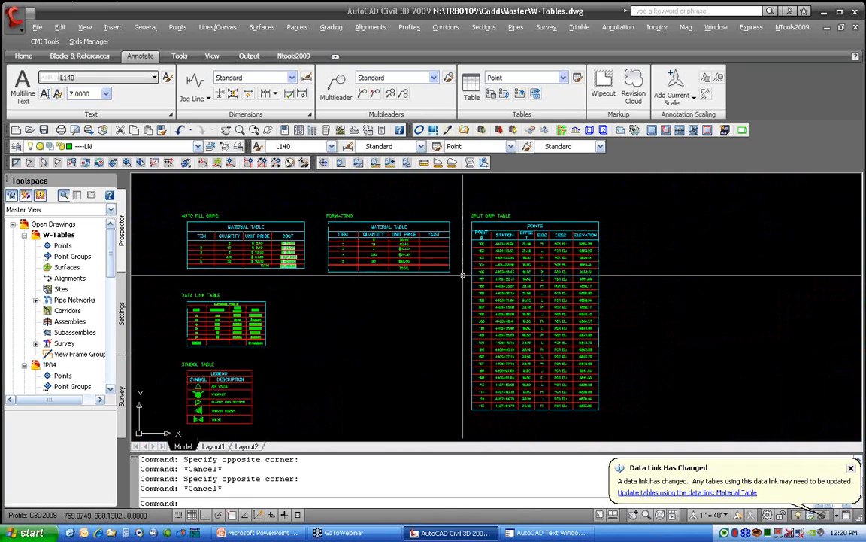
left_click(528, 317)
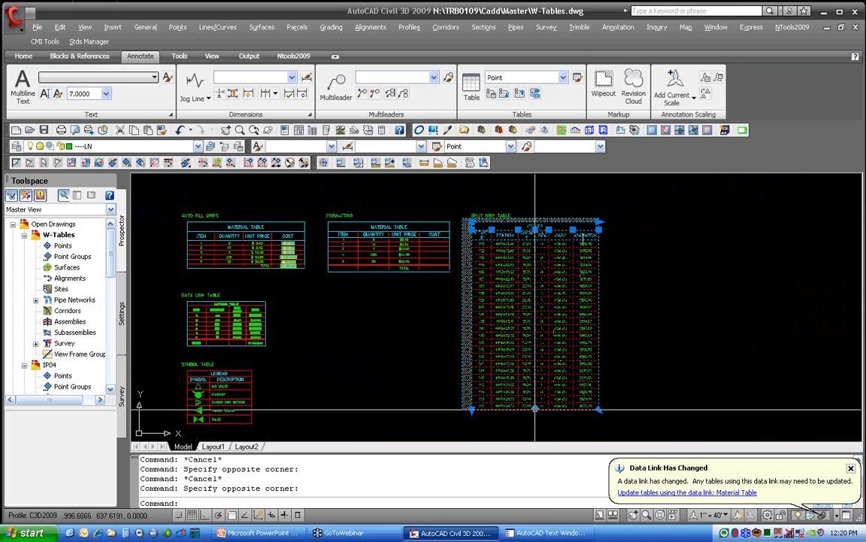
mouse_move(535, 408)
left_click(535, 408)
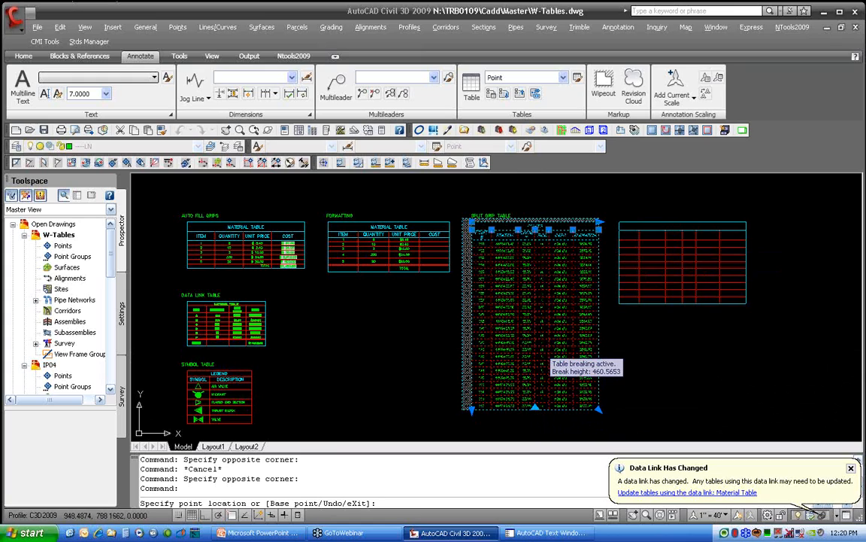
left_click(535, 345)
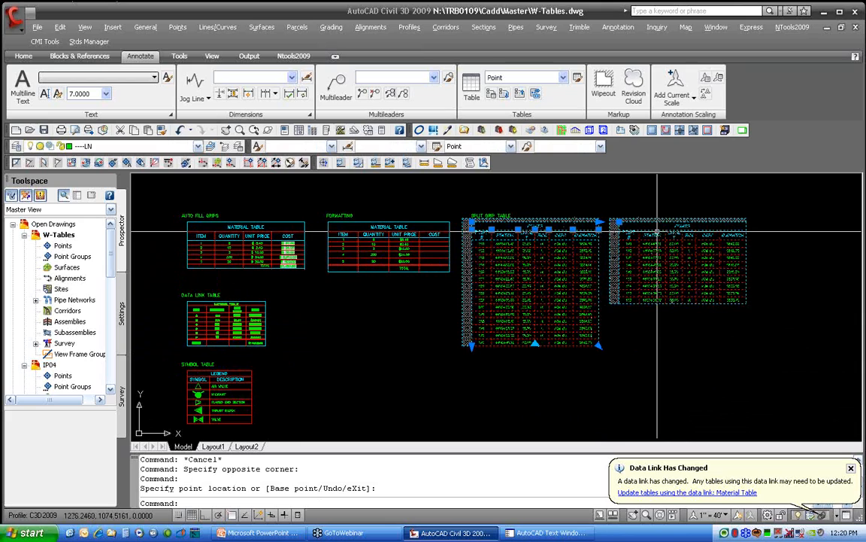
left_click(535, 344)
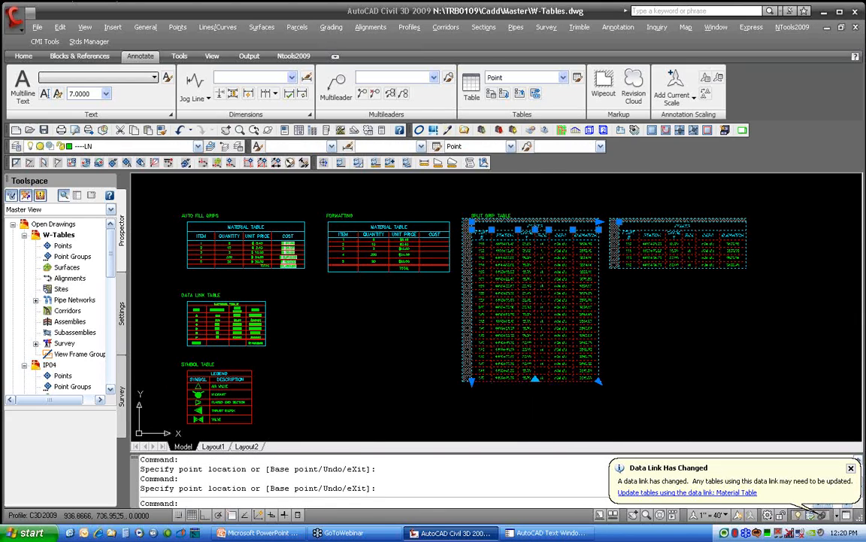
left_click(535, 344)
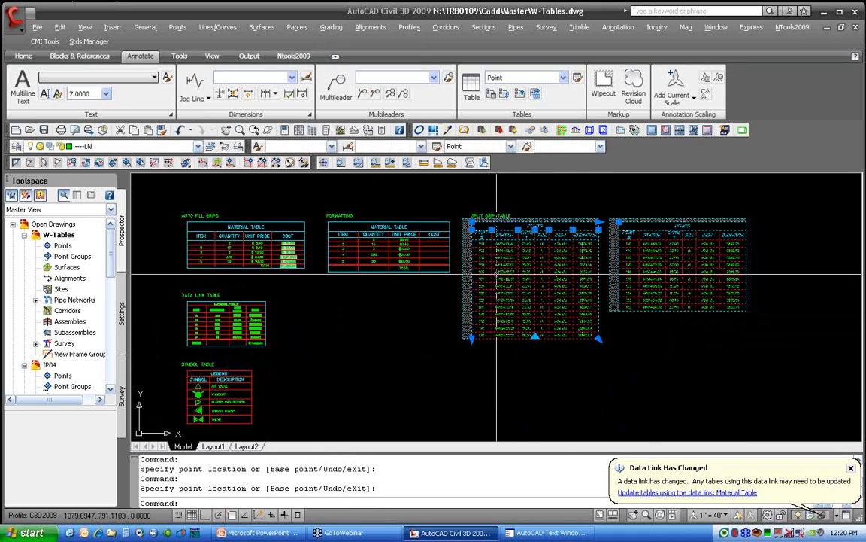
- Open the split Points table's properties, keep the break direction at Right, set the table break spacing to 20 and deselect the table
left_click(284, 131)
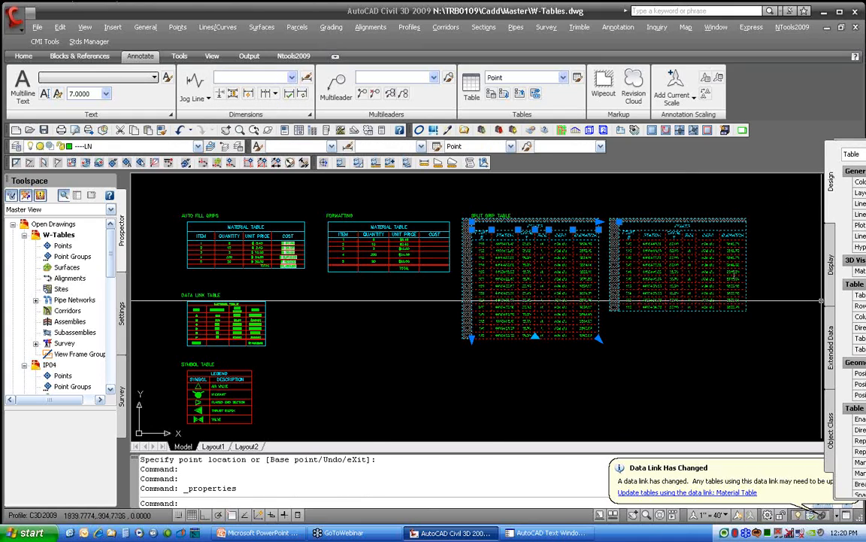
left_click_drag(865, 325, 826, 235)
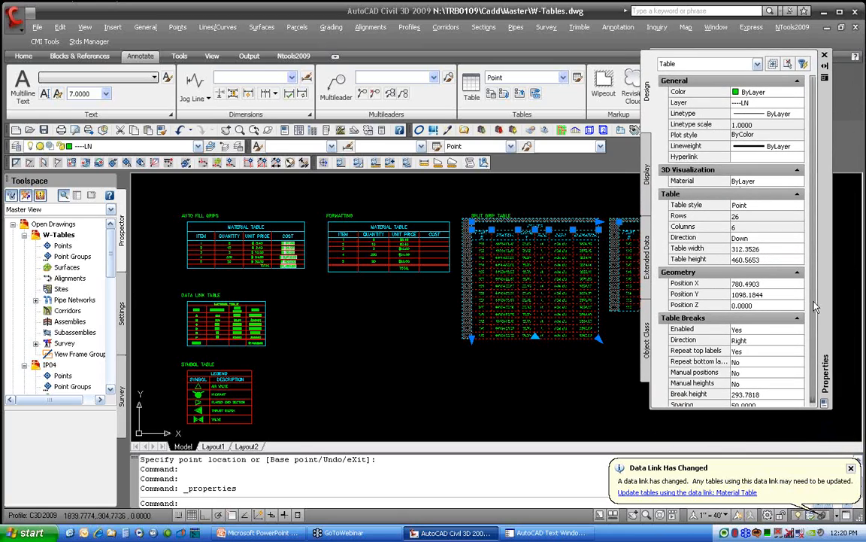
scroll(735, 276, "down", 1)
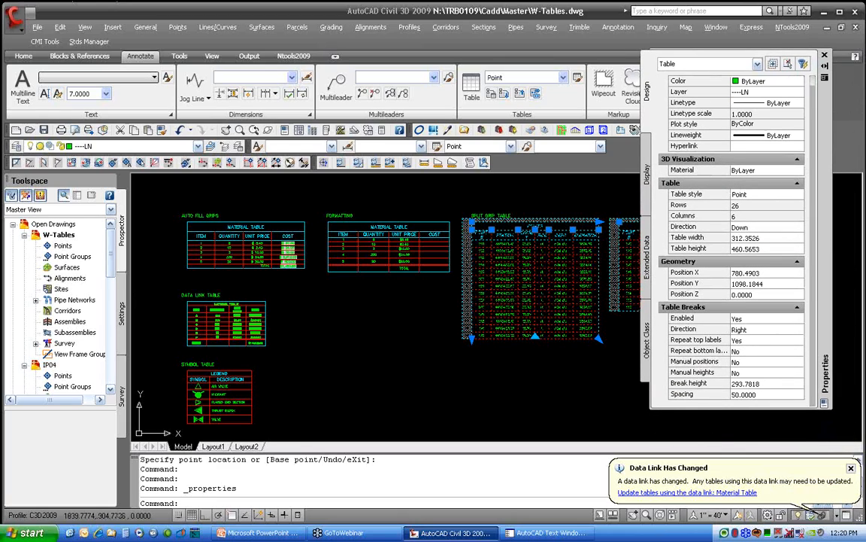
left_click(754, 319)
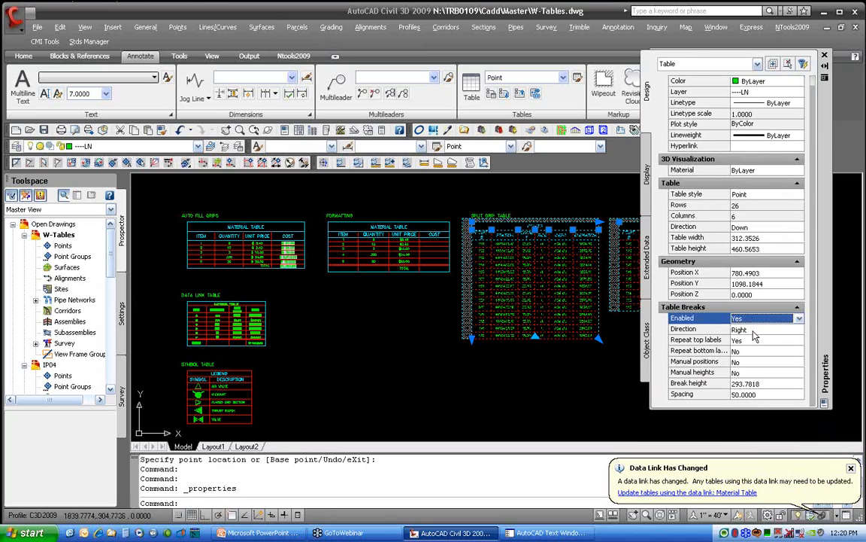
left_click(751, 330)
left_click(751, 330)
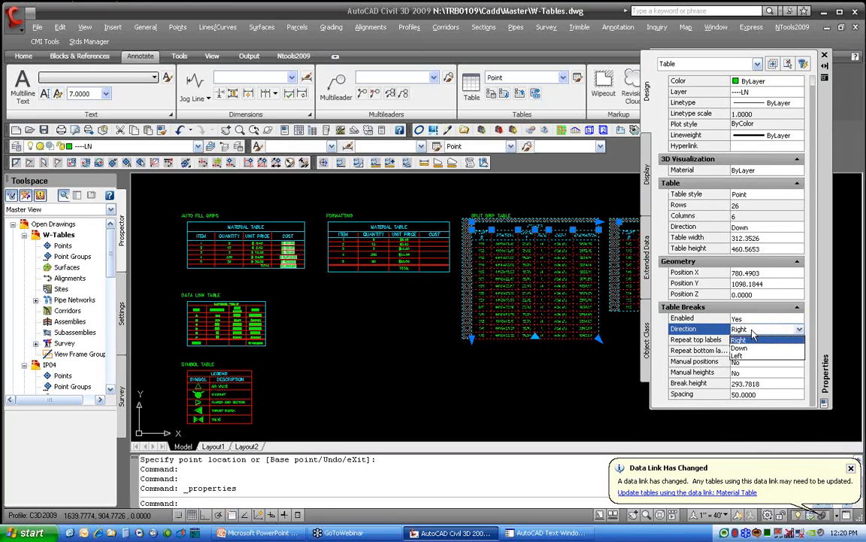
left_click(749, 331)
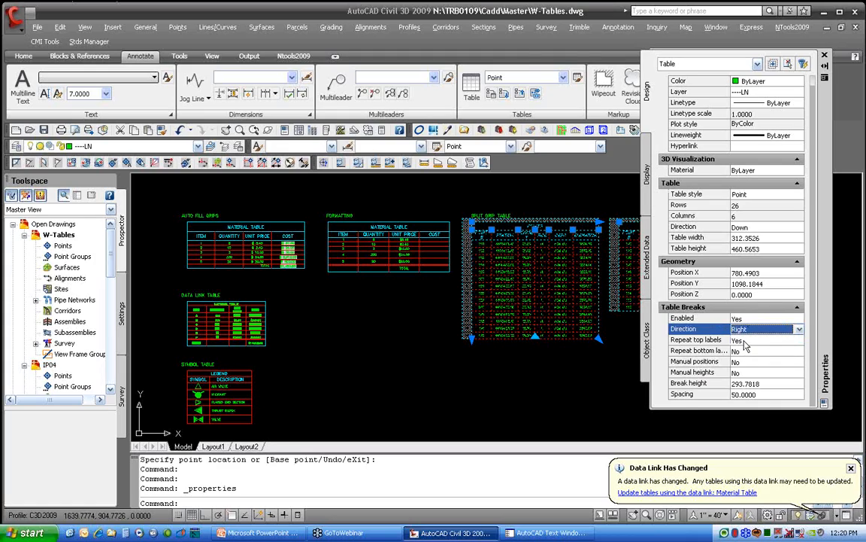
left_click(756, 394)
type("2")
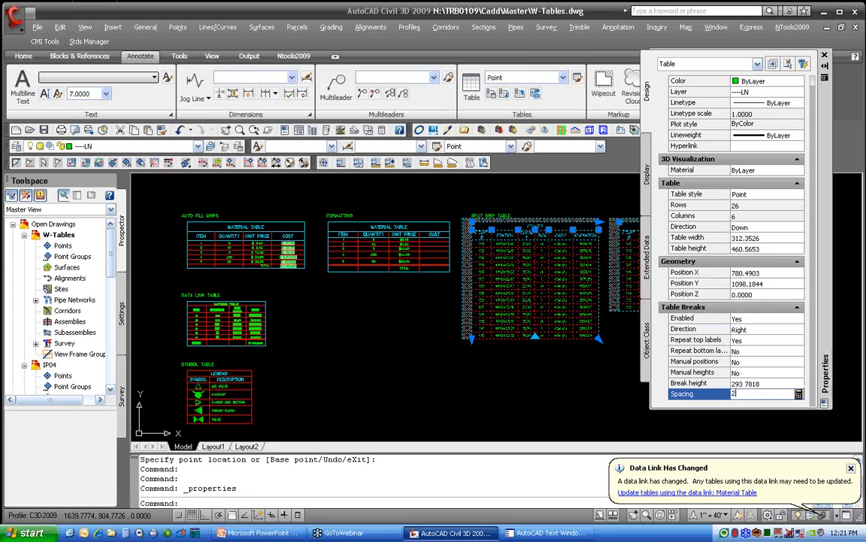
type("0")
key("Return")
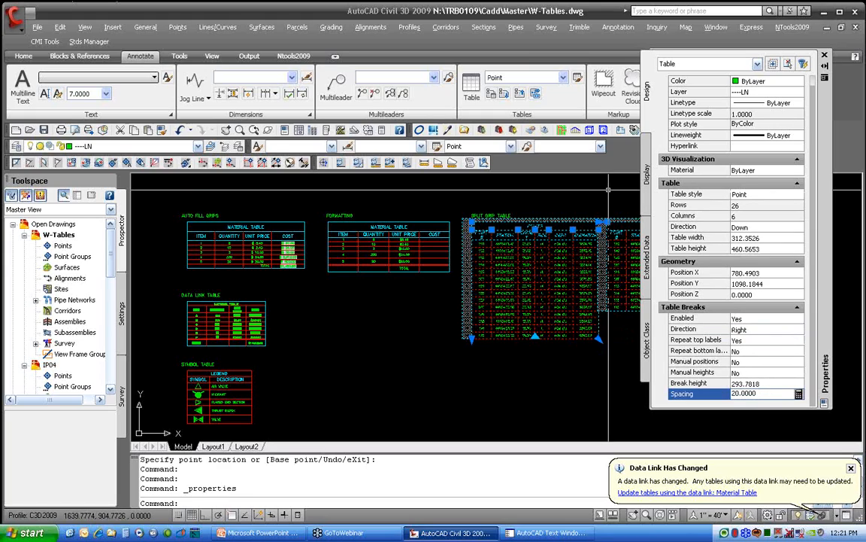
left_click(580, 343)
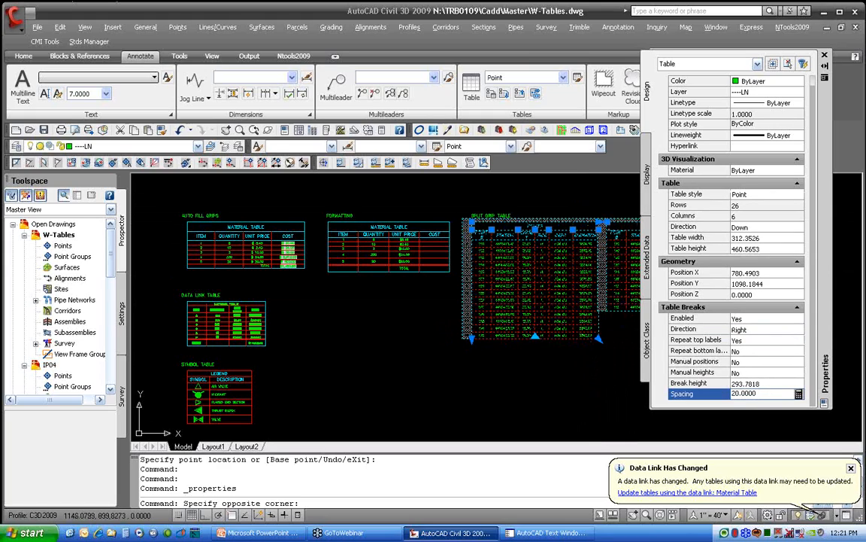
left_click(616, 329)
key("Escape")
- Stretch the first part of the Points table downward to a break height of about 378 and clear the selection
middle_click_drag(615, 329, 606, 322)
middle_click_drag(483, 334, 475, 330)
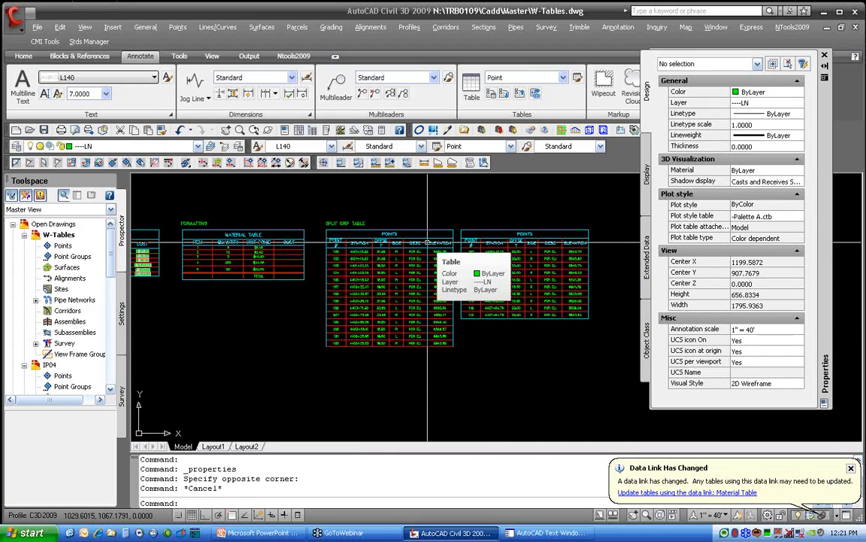
left_click_drag(428, 243, 389, 345)
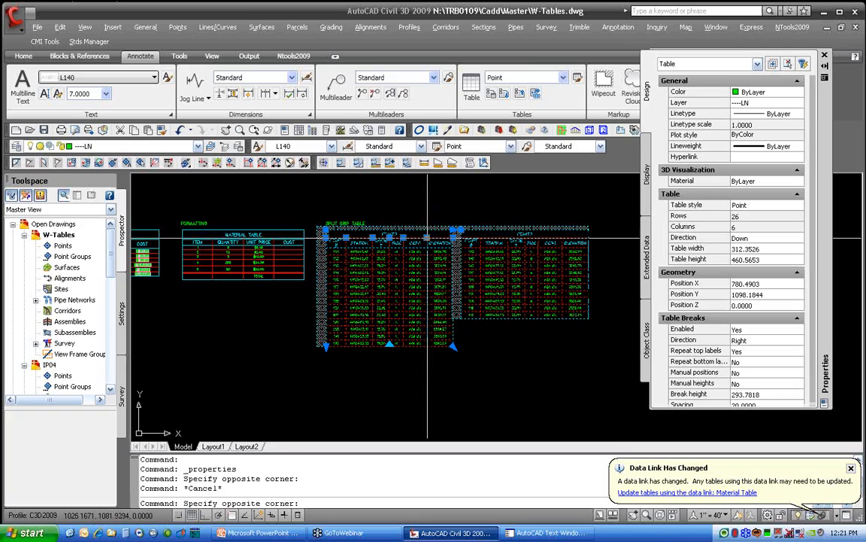
left_click(390, 345)
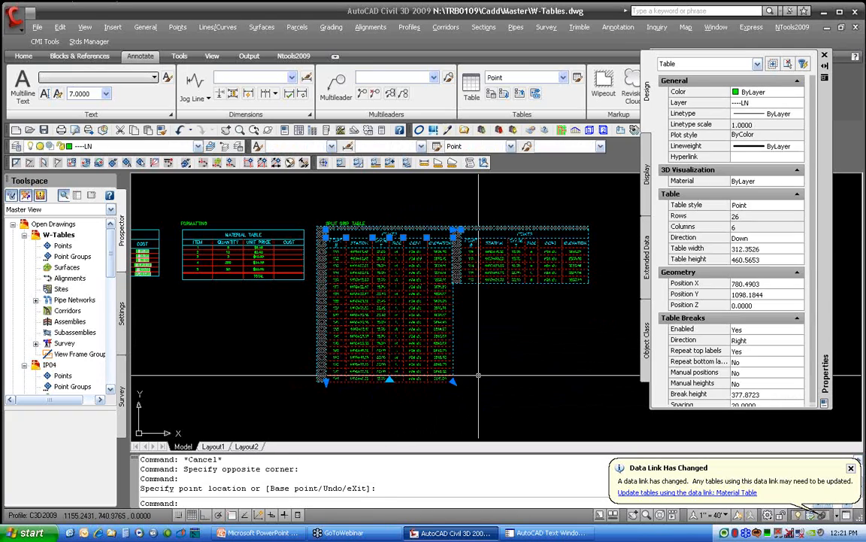
key("Escape")
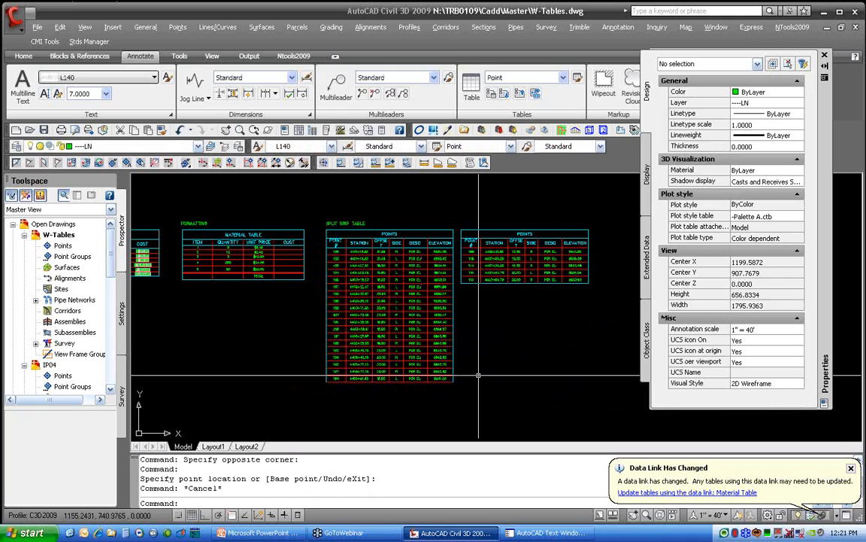
- Close the properties and update the drawing's tables that use the changed Material Table data link
scroll(451, 354, "down", 4)
scroll(368, 320, "up", 5)
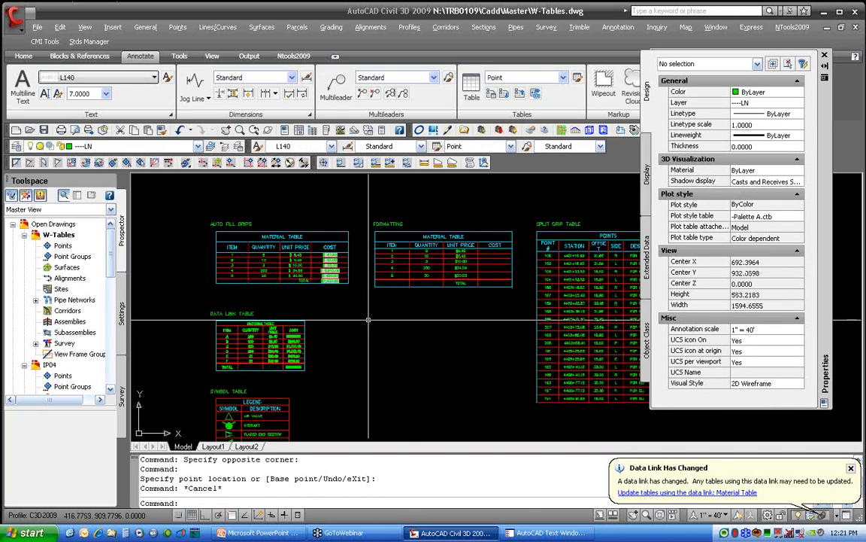
scroll(368, 320, "up", 2)
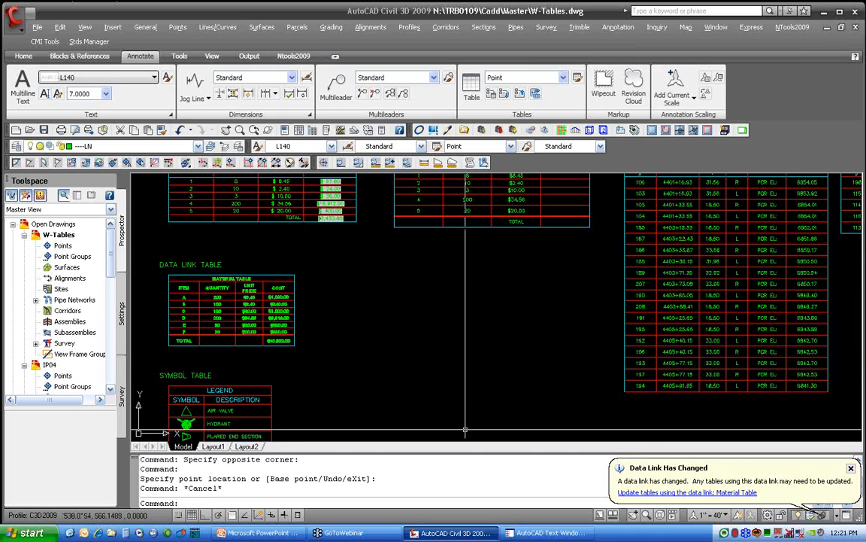
left_click(687, 492)
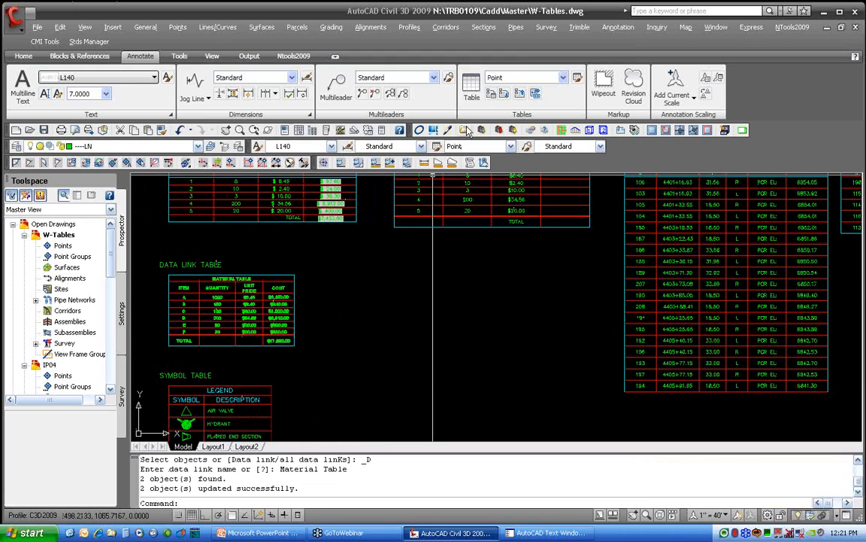
- Open the Data Link Manager and create a new Excel data link named MyLink
left_click(491, 95)
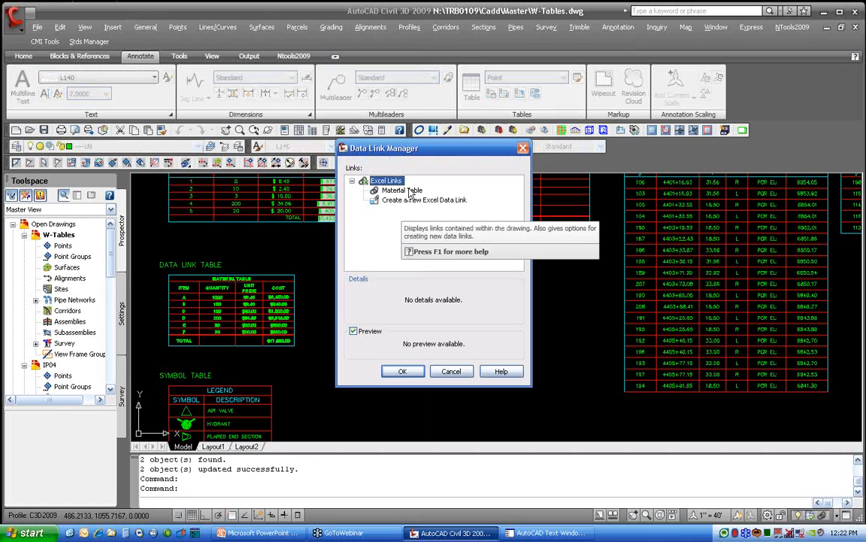
left_click(414, 209)
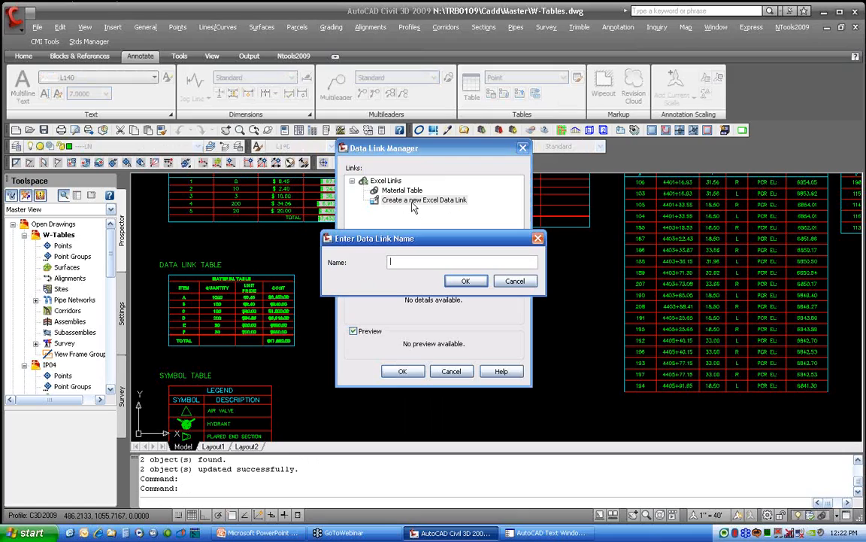
type("m")
key("Return")
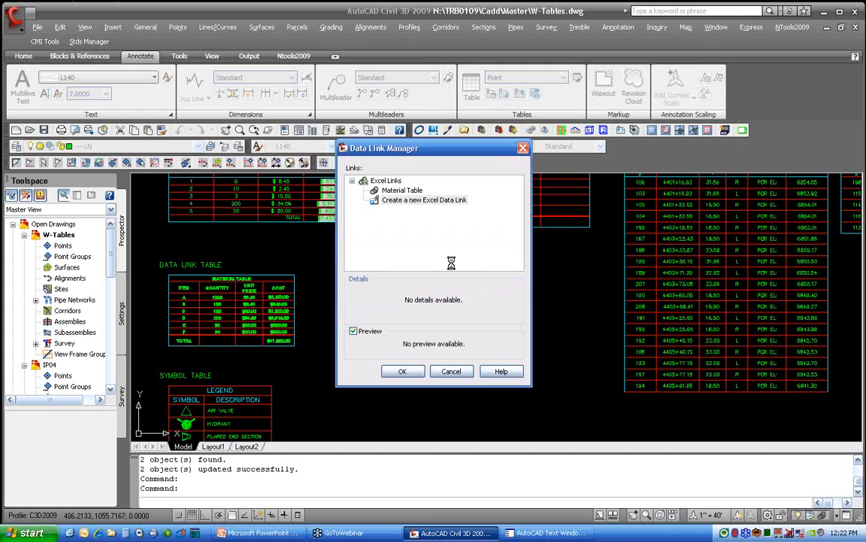
- Choose MaterialTable.xlsx from N:\TRB0109\Documents\Estimates as the source file of MyLink
left_click(421, 200)
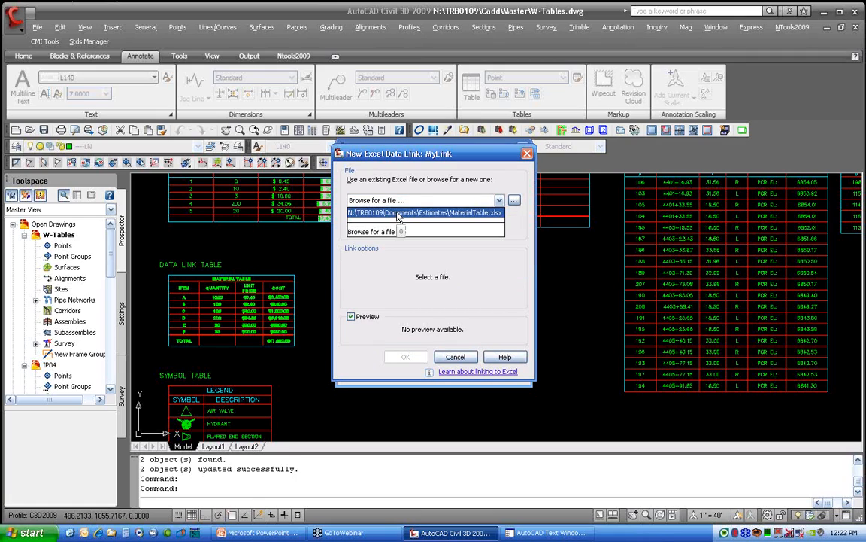
left_click(419, 201)
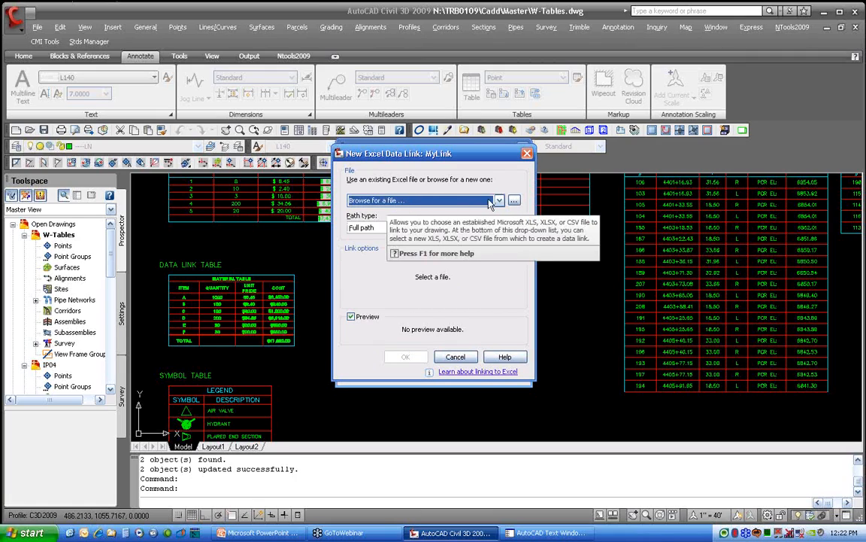
left_click(514, 201)
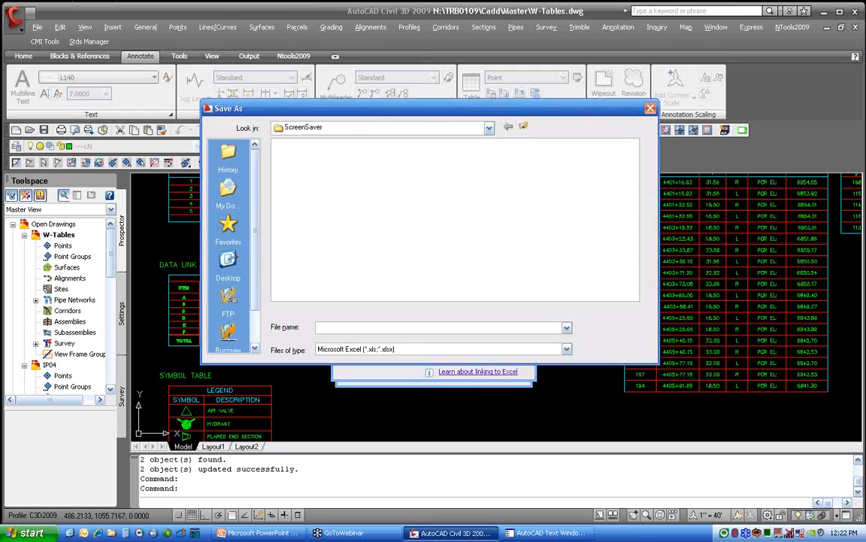
left_click(489, 127)
left_click(354, 239)
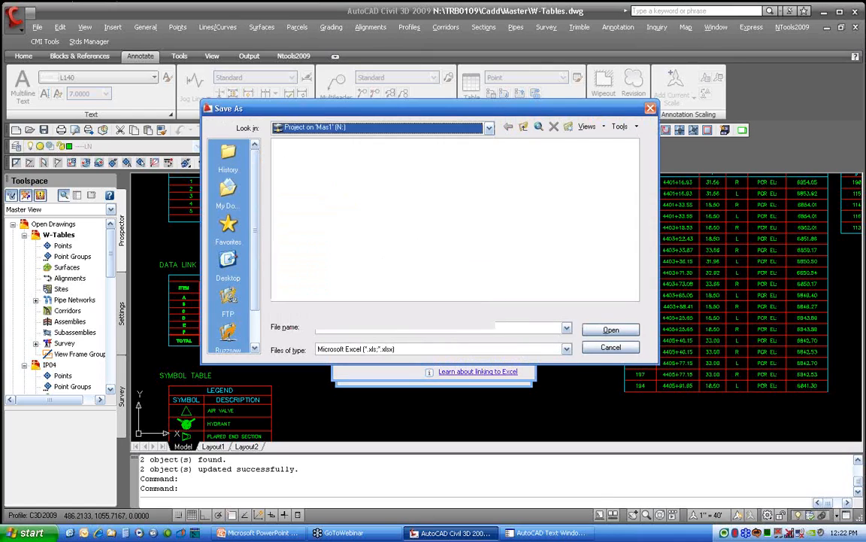
left_click(588, 126)
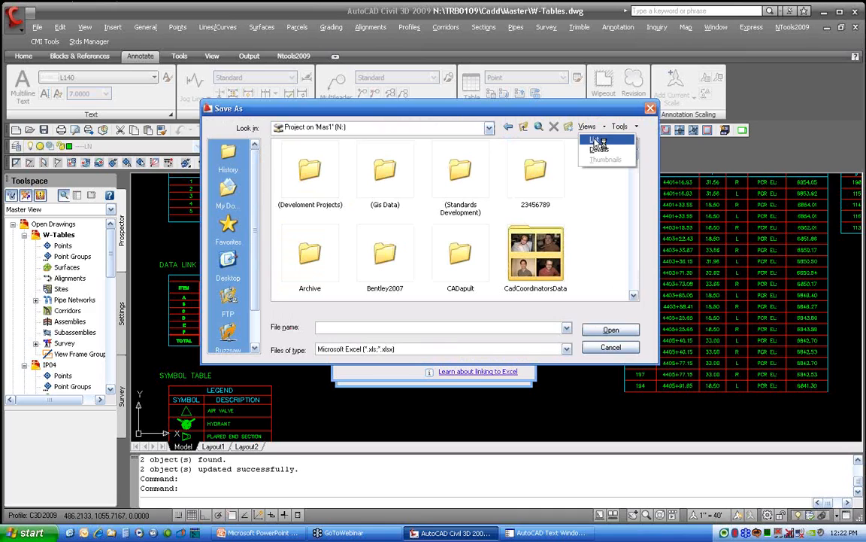
left_click(599, 148)
left_click_drag(634, 154, 634, 256)
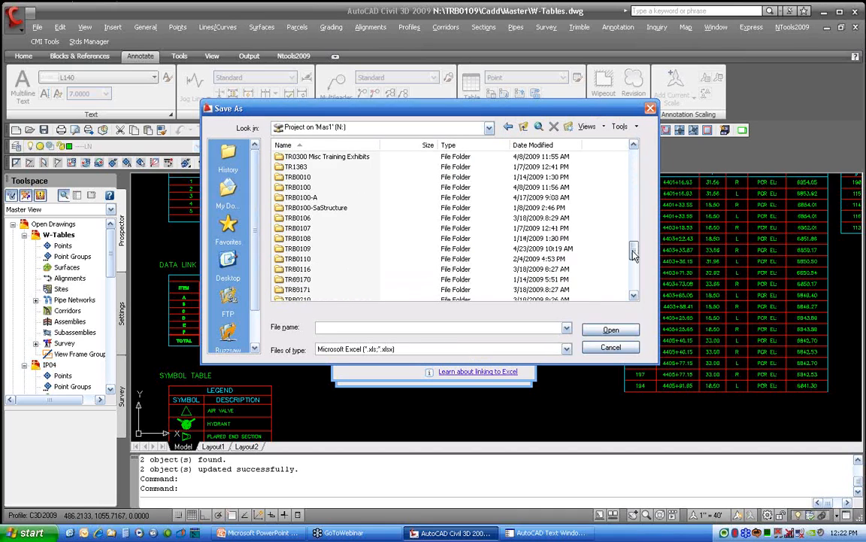
double_click(302, 249)
double_click(294, 188)
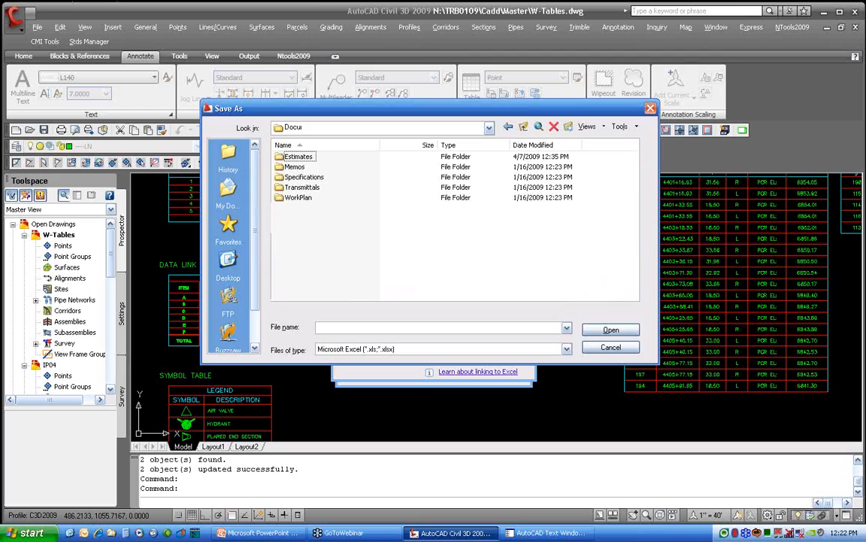
double_click(297, 156)
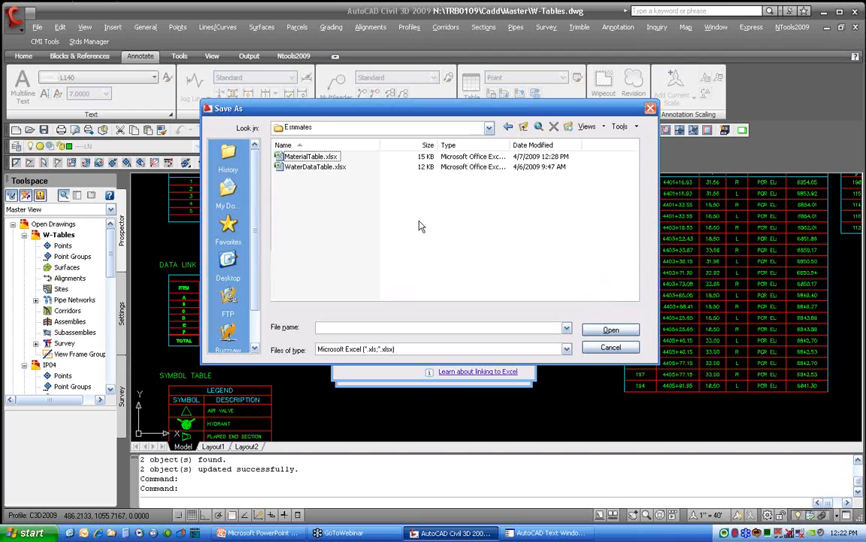
left_click(308, 157)
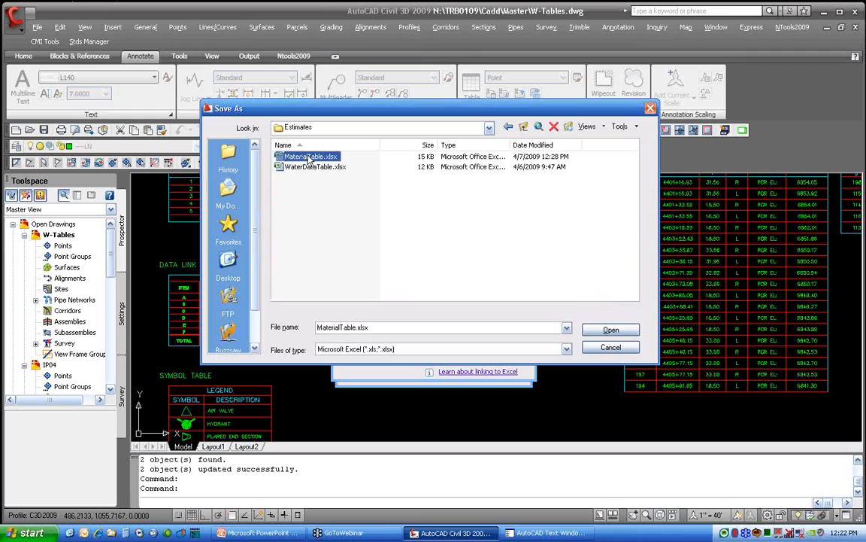
left_click(609, 330)
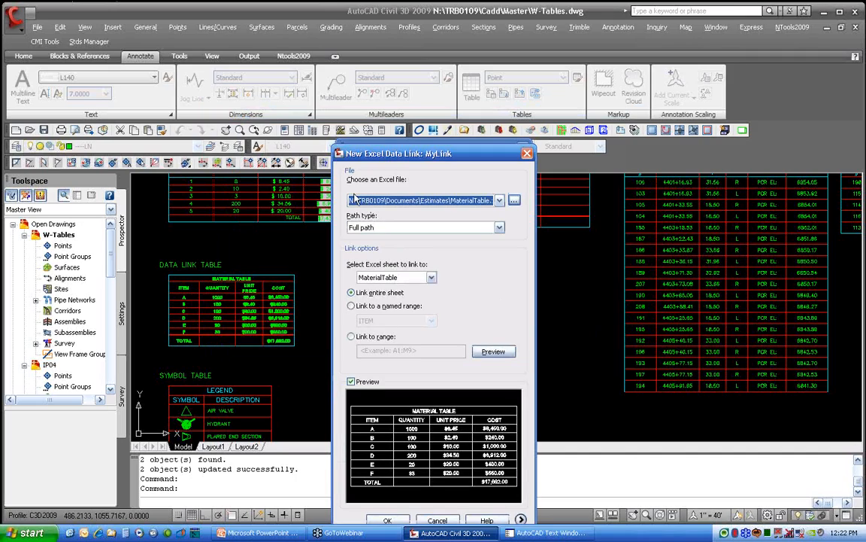
- Link MyLink to the entire MaterialTable sheet, confirm the new link and compare its details with the Material Table link
left_click(393, 279)
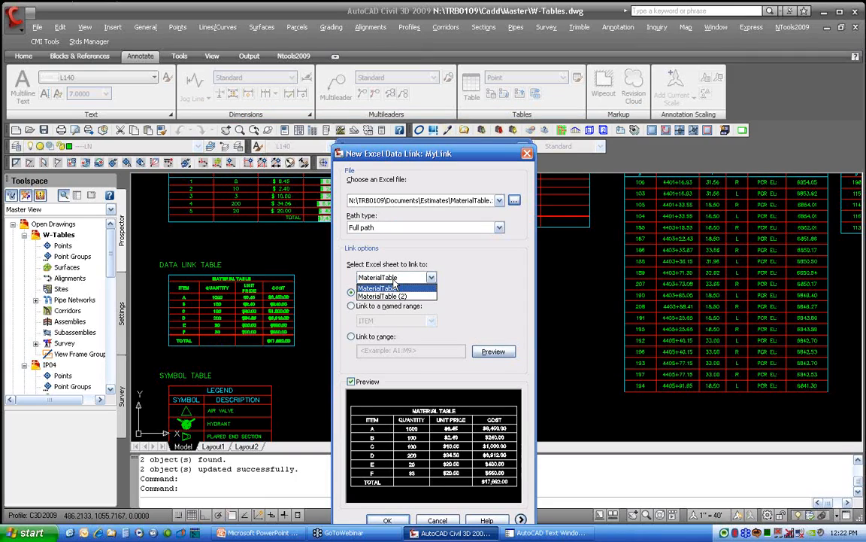
left_click(388, 247)
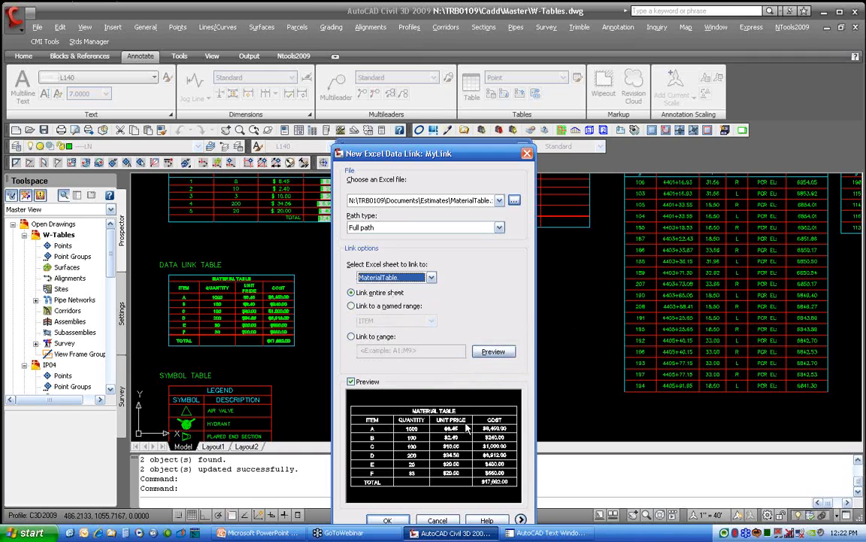
left_click_drag(390, 147, 378, 88)
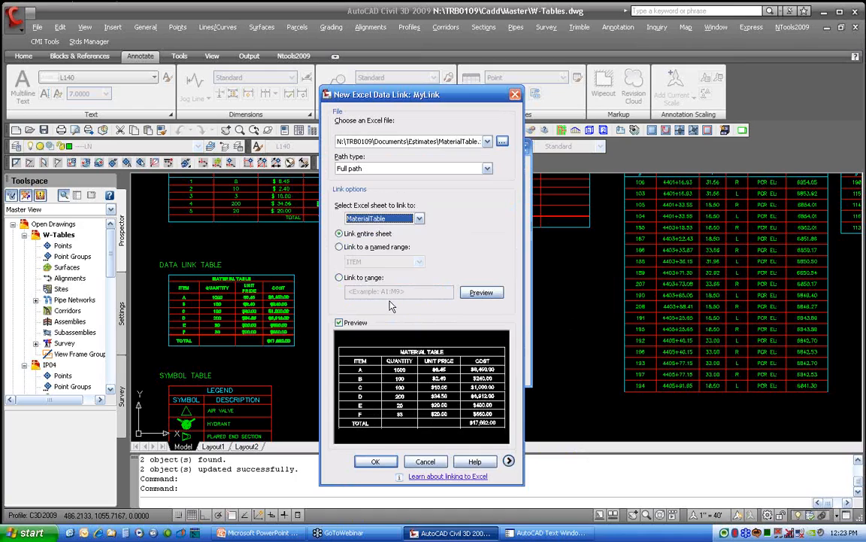
left_click(376, 462)
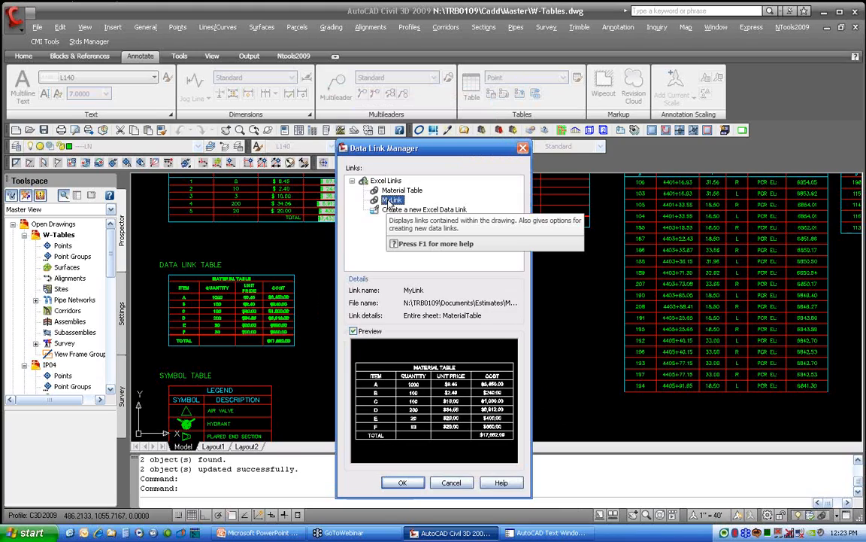
left_click(408, 192)
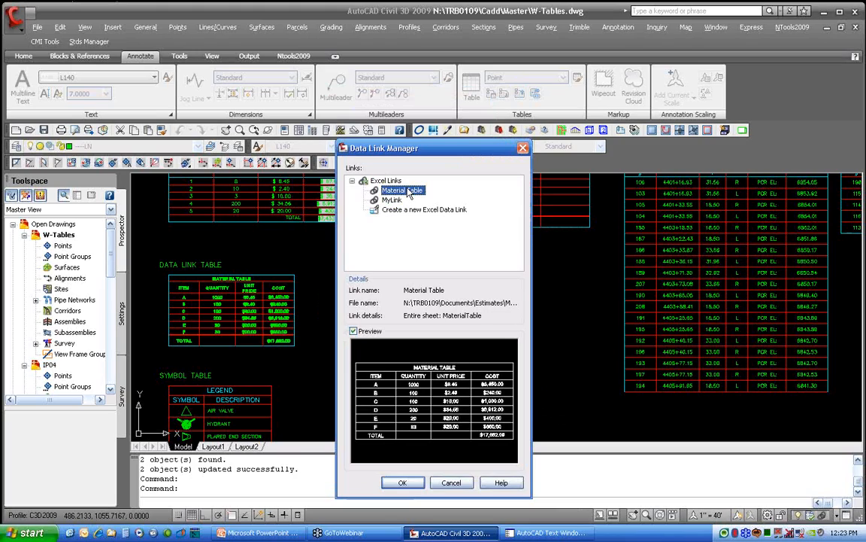
left_click(393, 200)
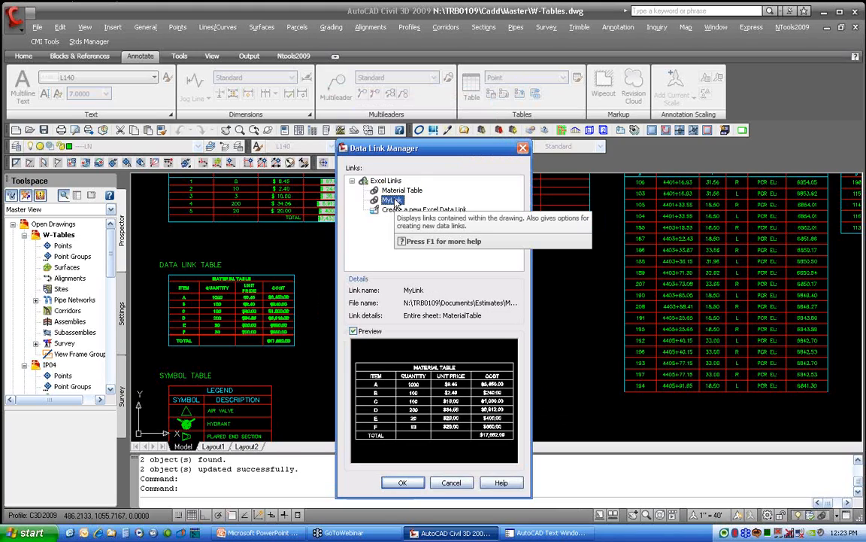
- Close the Data Link Manager and insert a table from the MyLink data link beside the existing data link table
left_click(402, 482)
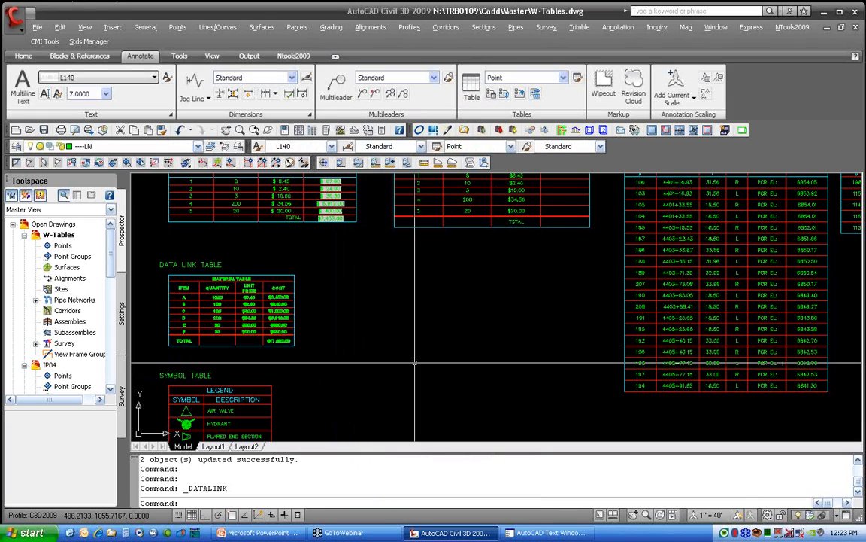
left_click(471, 87)
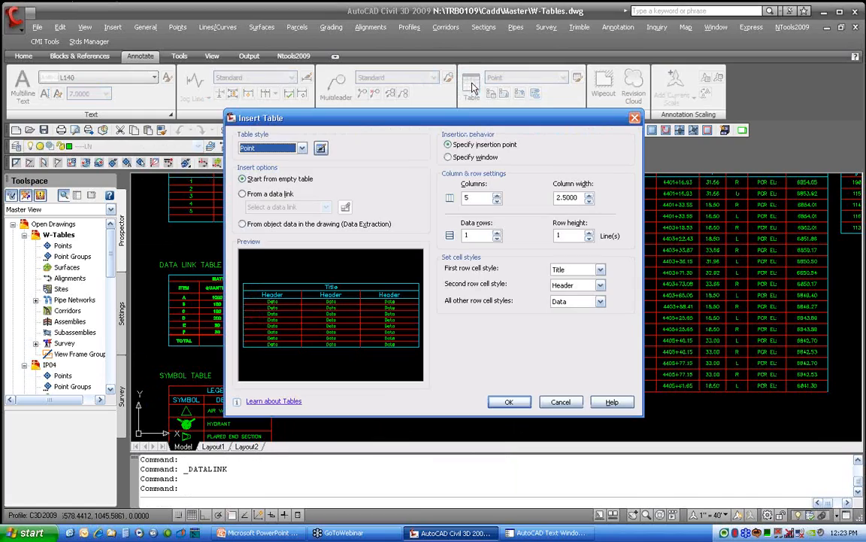
left_click(261, 195)
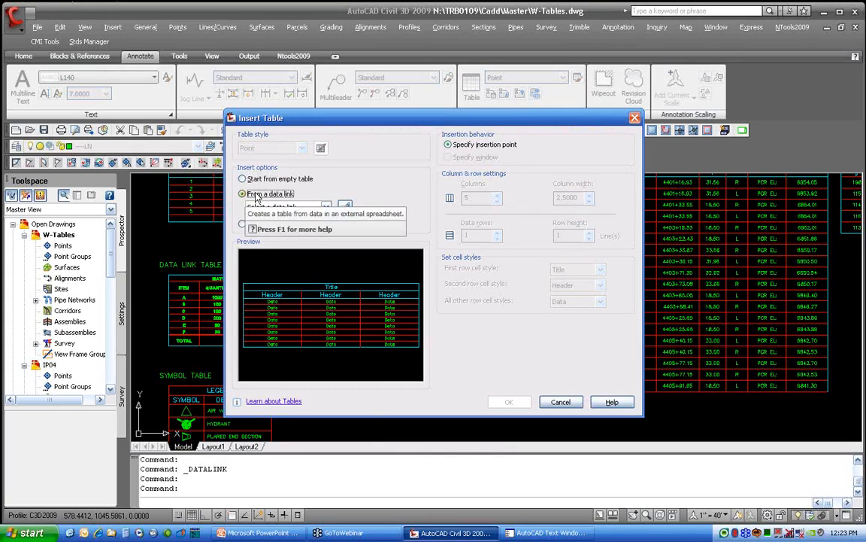
left_click(263, 207)
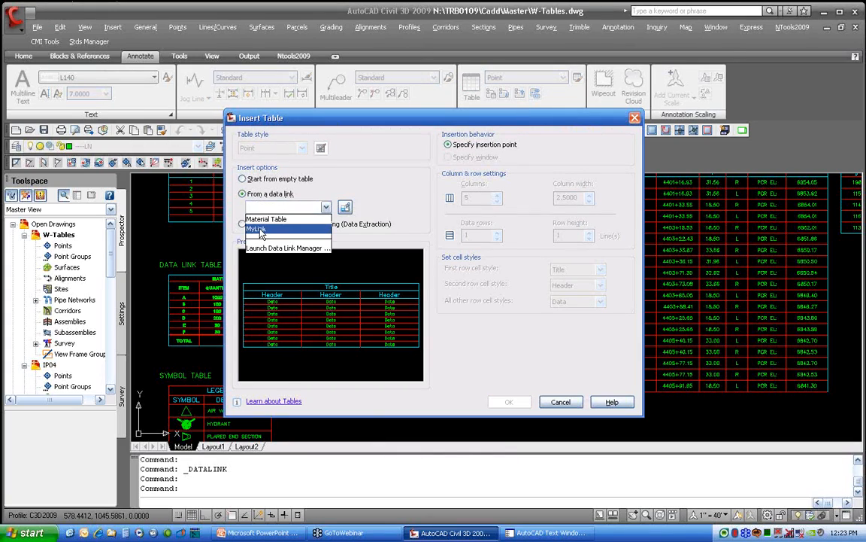
left_click(257, 230)
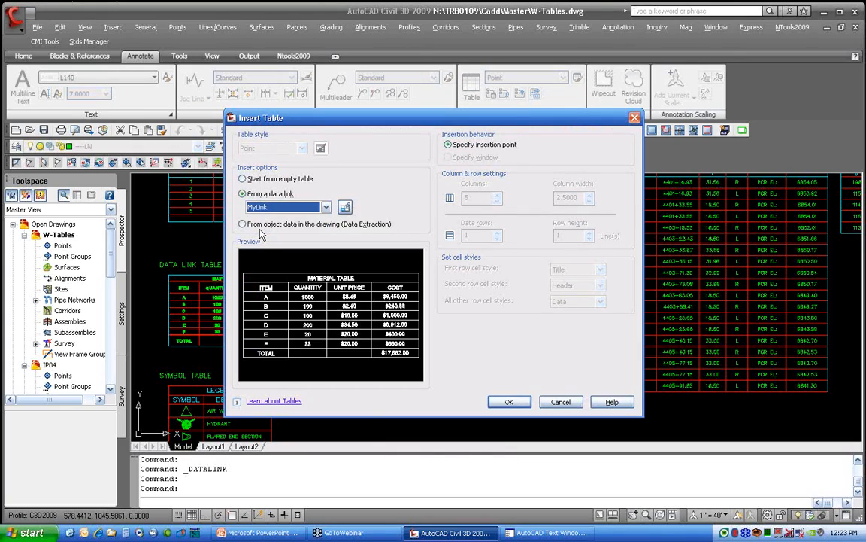
left_click(508, 402)
left_click(367, 279)
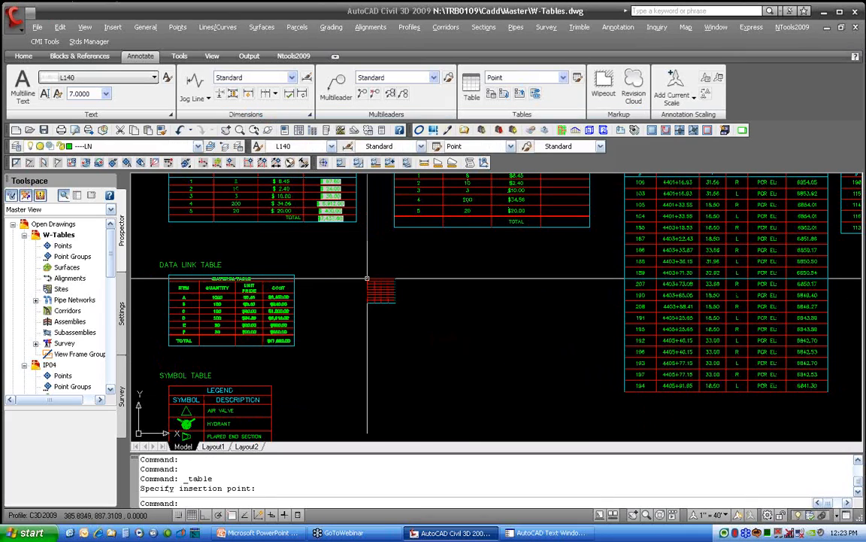
- Stretch the new table by its lower-right corner until it is somewhat wider than the existing data link table
left_click(398, 304)
left_click(388, 300)
left_click(396, 303)
left_click(535, 343)
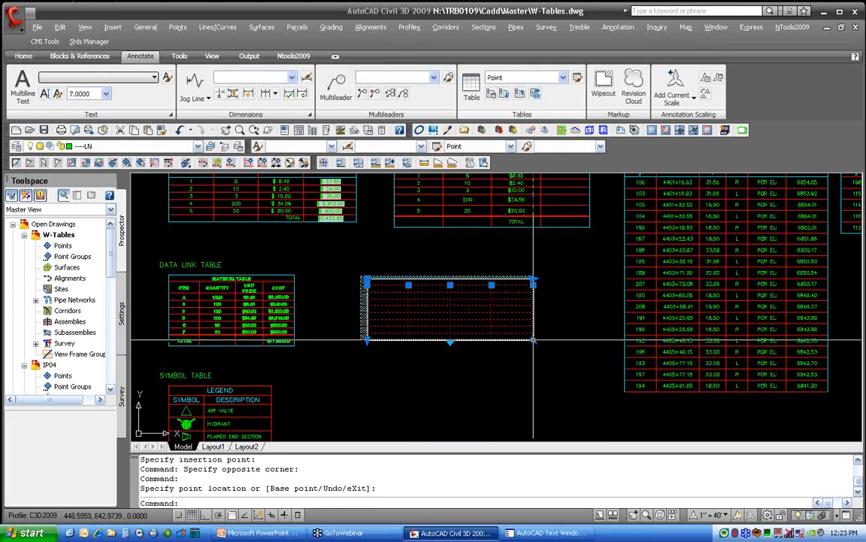
key("Escape")
- Remove all property overrides from the new MyLink table and compare it with the existing data link table
scroll(466, 330, "up", 3)
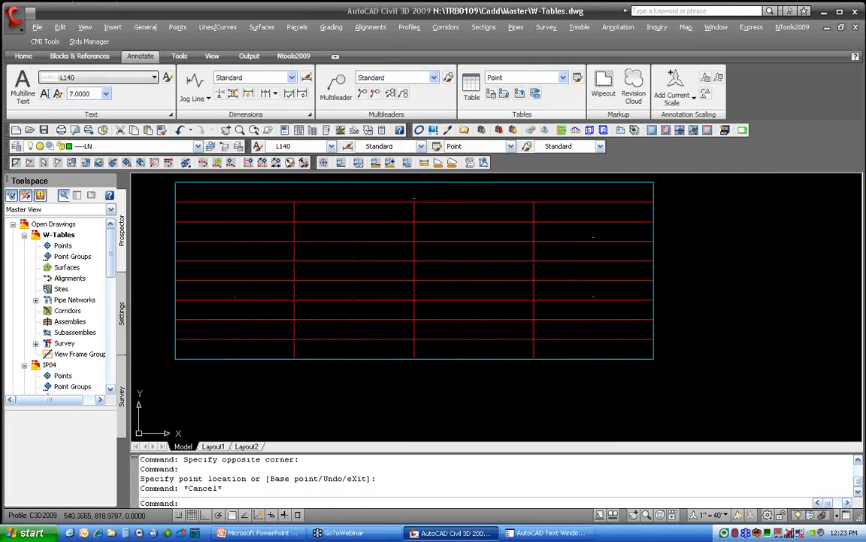
middle_click_drag(465, 329, 471, 374)
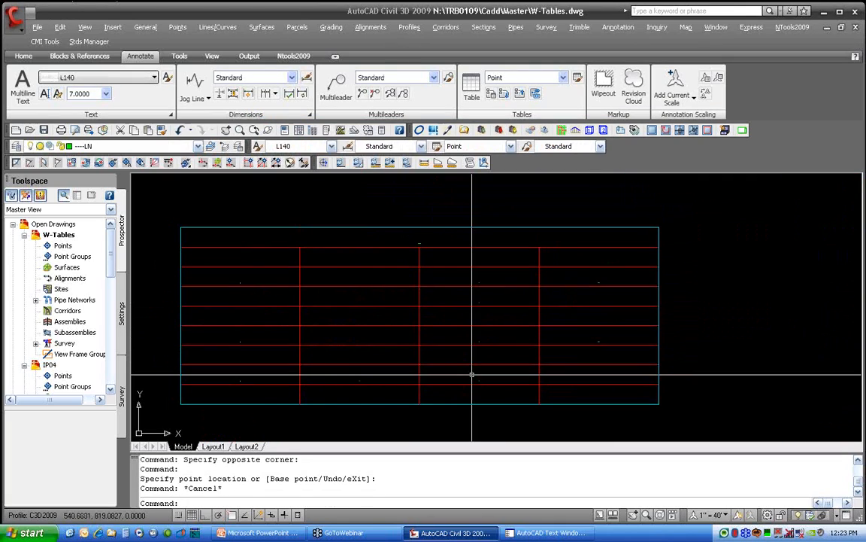
left_click(420, 225)
right_click(420, 226)
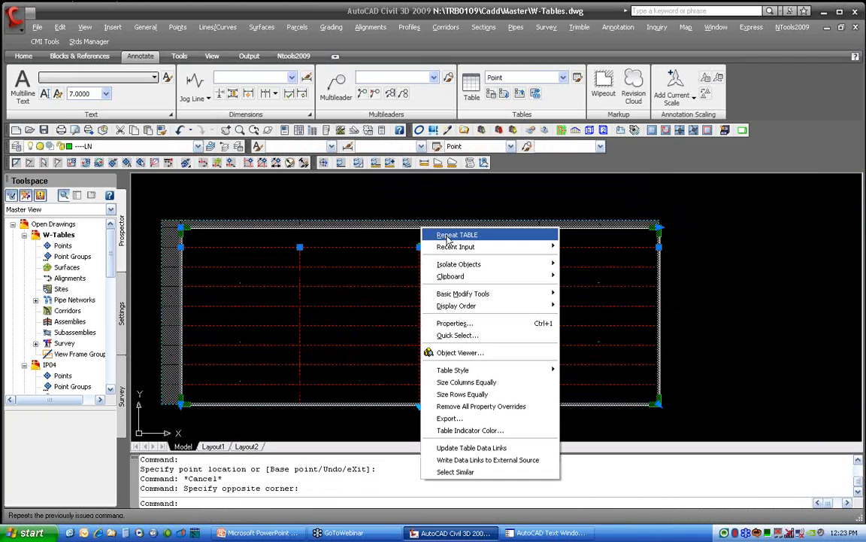
left_click(519, 405)
key("Escape")
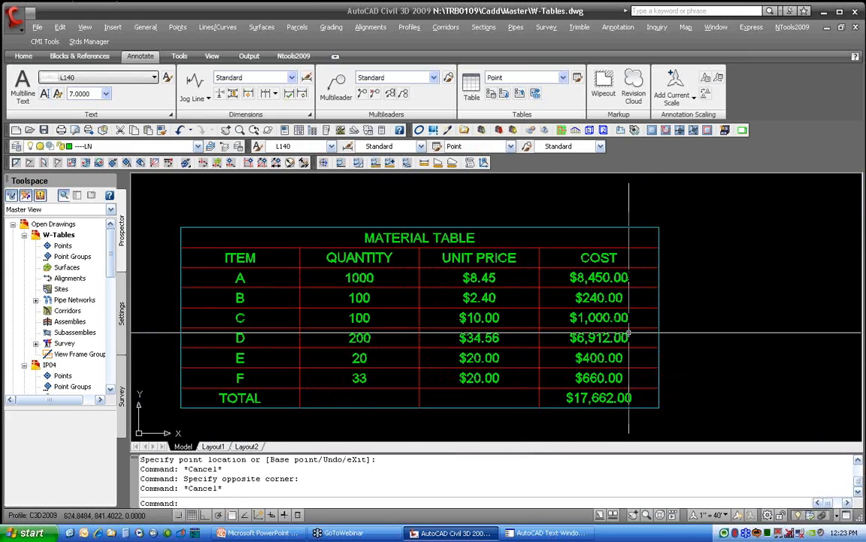
scroll(589, 331, "down", 2)
scroll(585, 304, "down", 2)
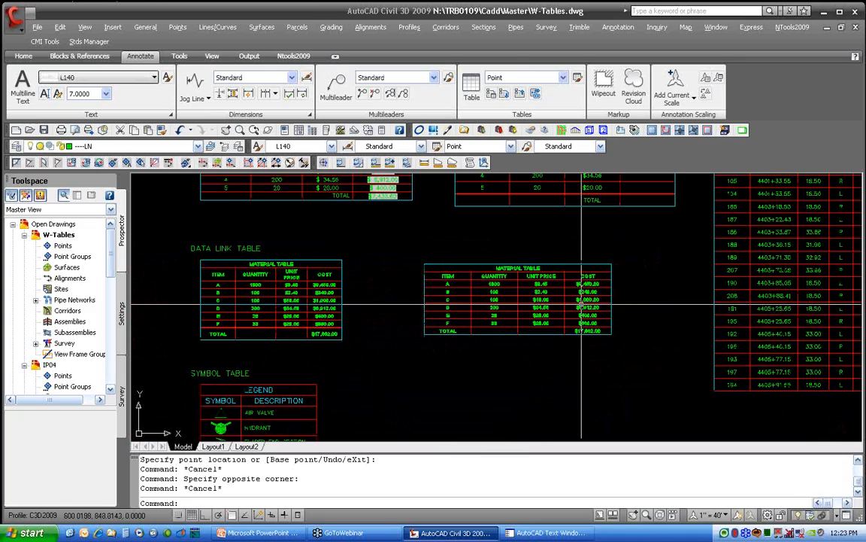
- Open the source file of the new table's data link in Excel, starting from item A's quantity cell
scroll(506, 298, "up", 2)
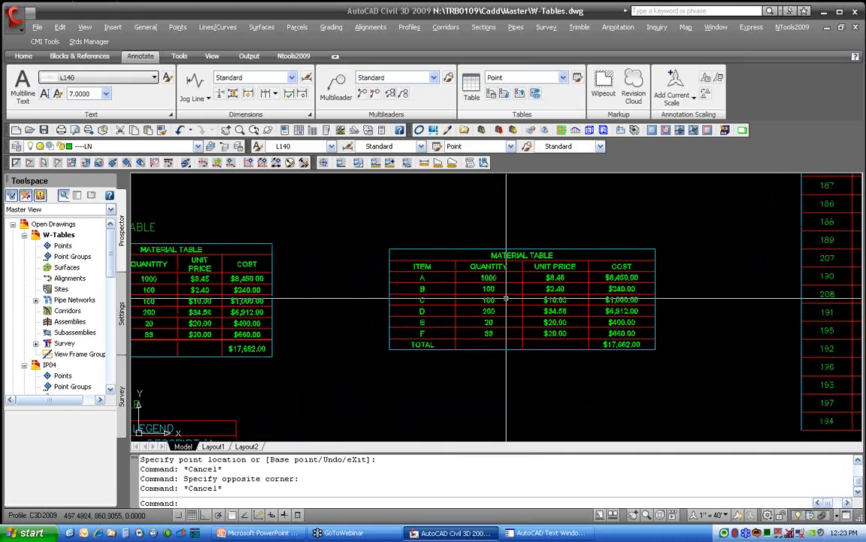
middle_click_drag(499, 300, 440, 277)
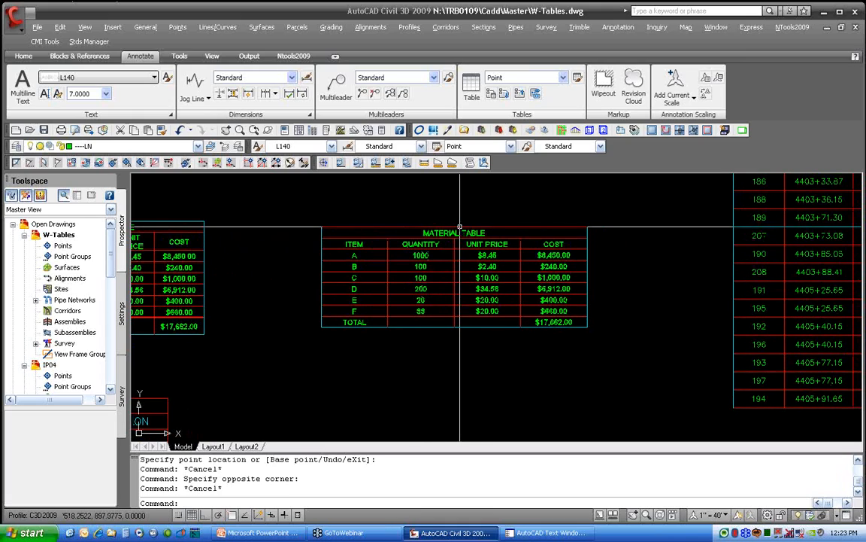
left_click_drag(466, 246, 460, 225)
right_click(461, 231)
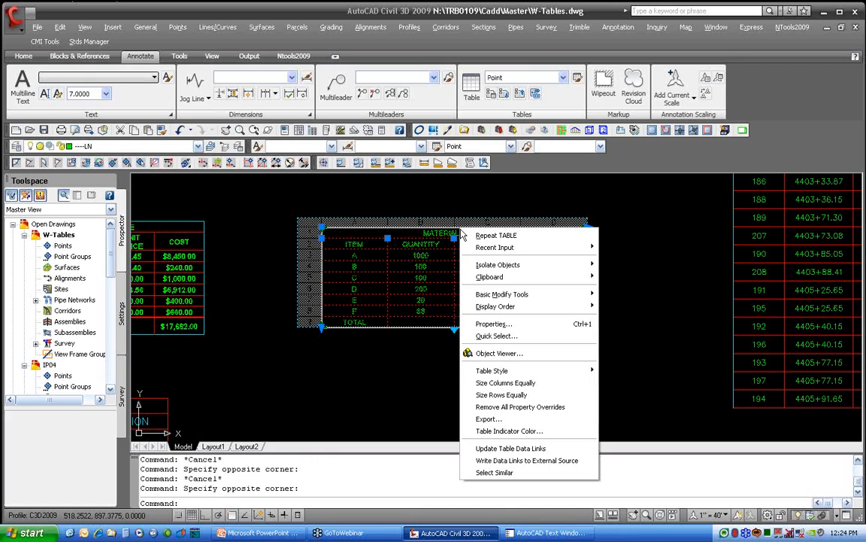
left_click(458, 241)
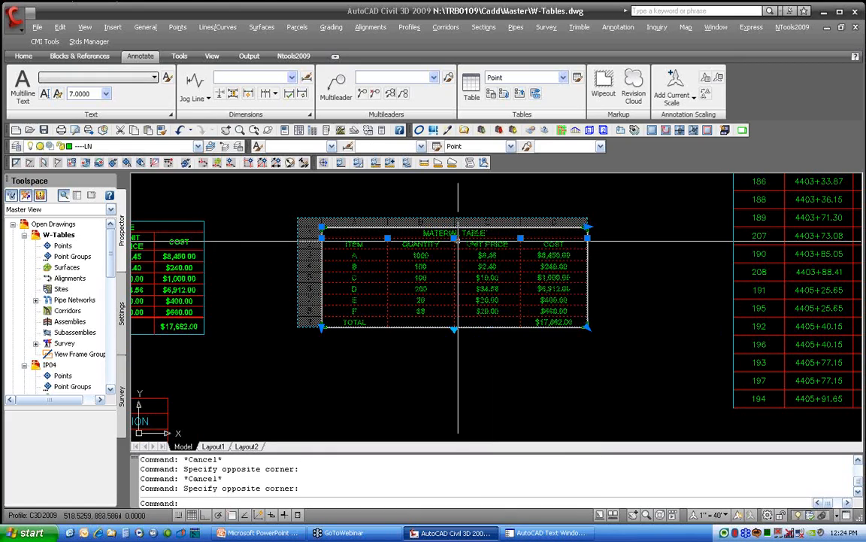
left_click(432, 254)
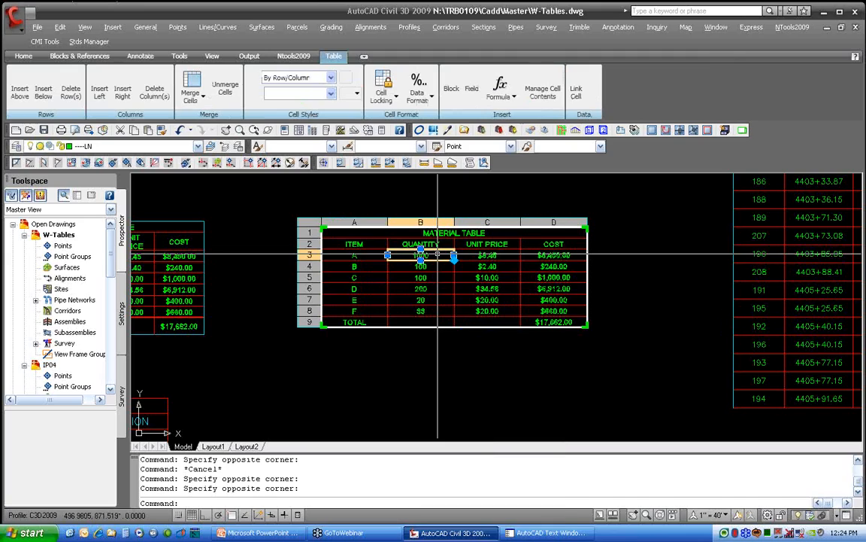
right_click(439, 219)
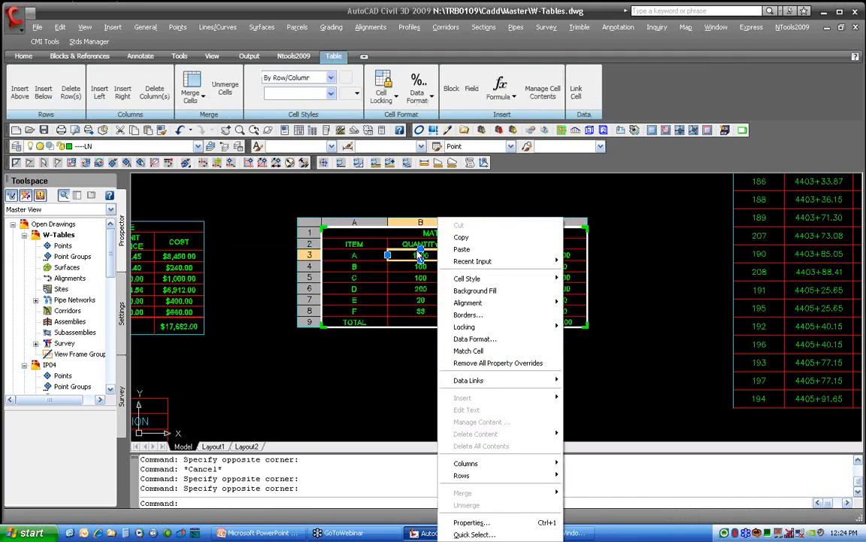
mouse_move(488, 384)
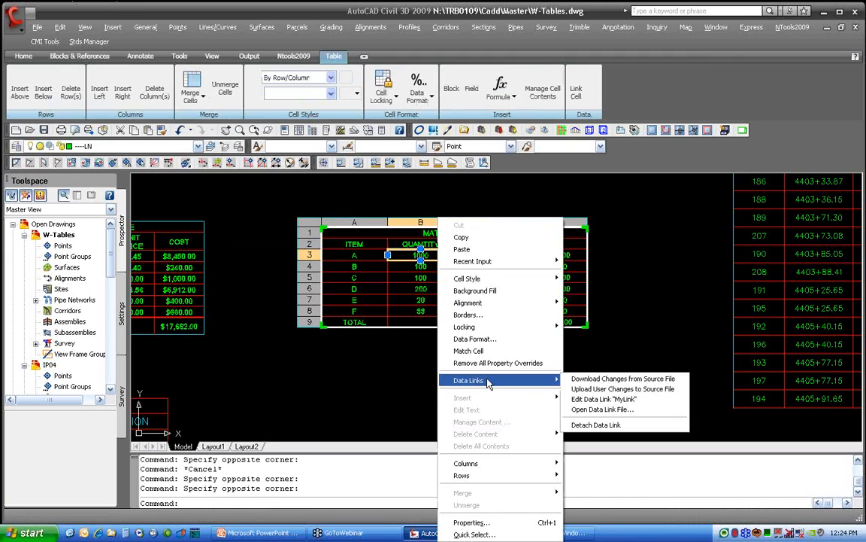
left_click(606, 410)
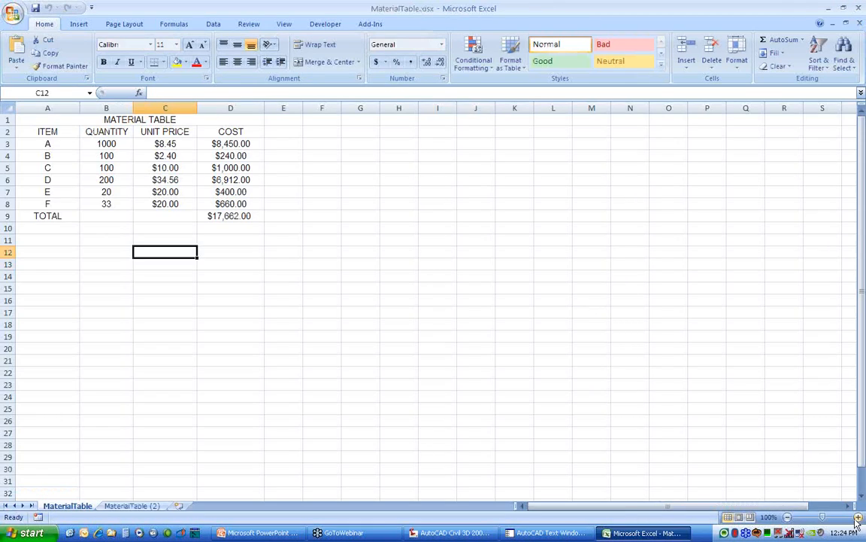
- Shrink the Excel window so the drawing shows beside it, set item F's quantity to 200 and save the workbook
double_click(760, 9)
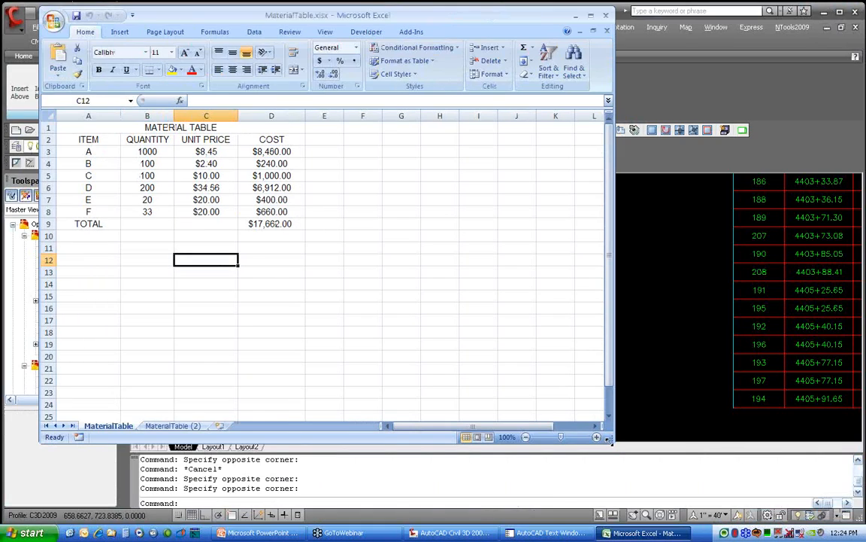
left_click_drag(388, 317, 390, 319)
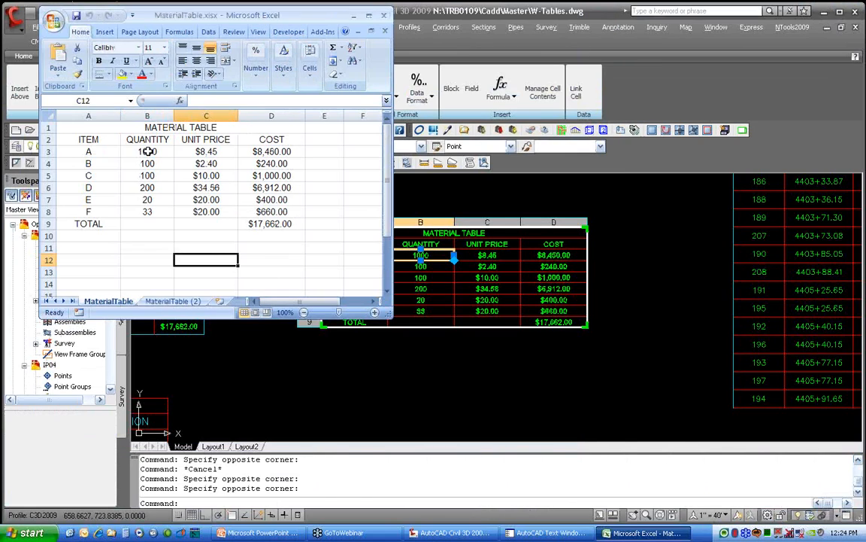
left_click(152, 212)
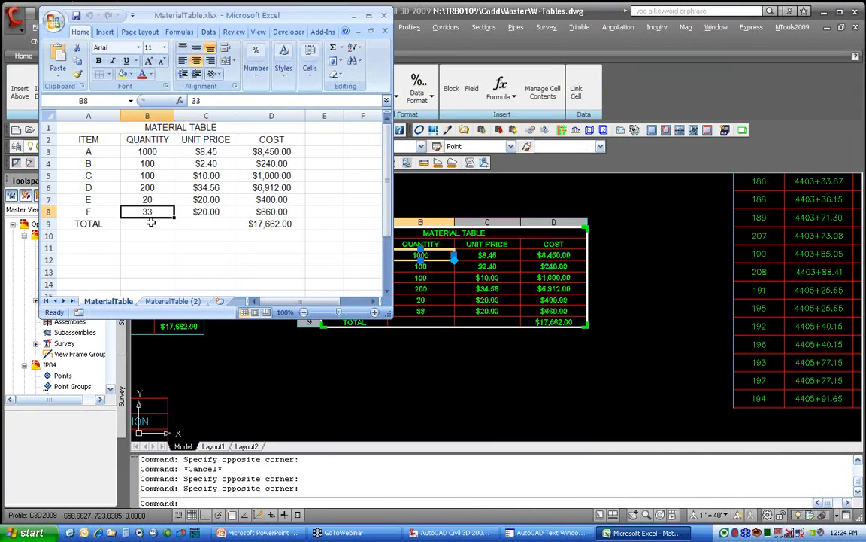
type("200")
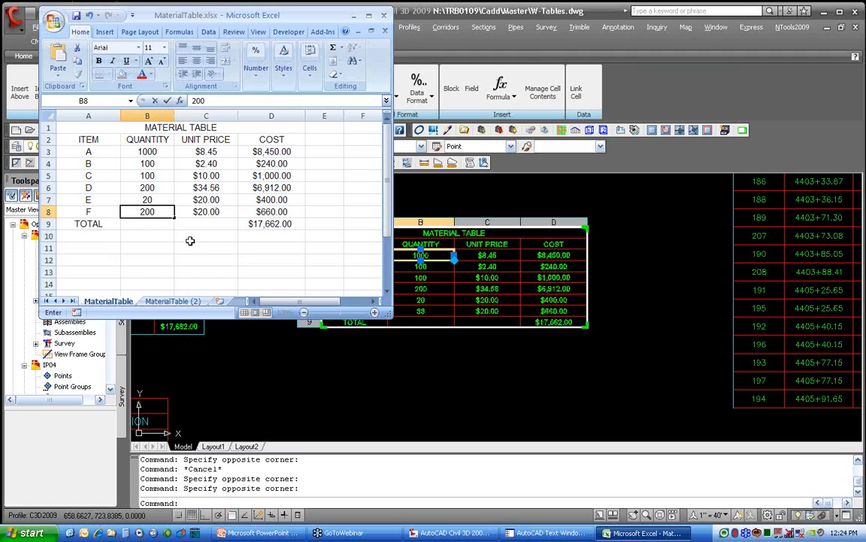
left_click(192, 235)
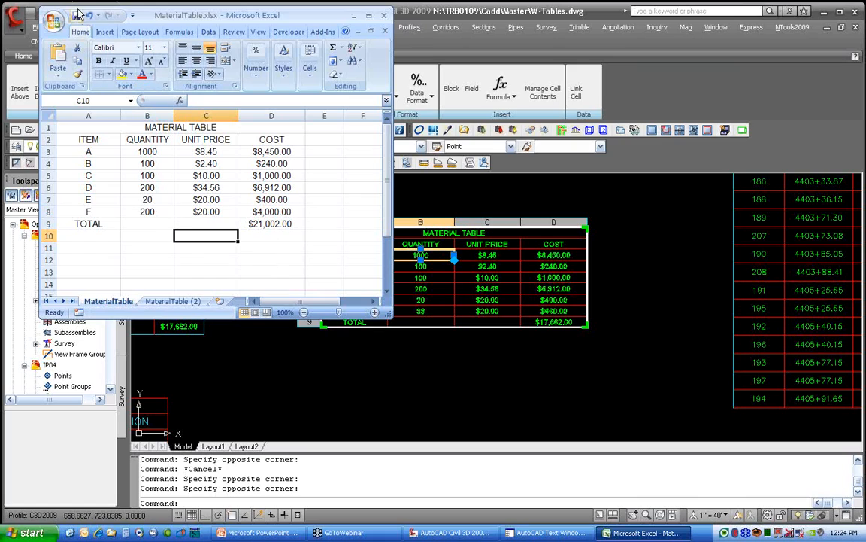
left_click(76, 16)
- Switch back to AutoCAD, update all tables using the changed data links and inspect the MyLink table
left_click(380, 337)
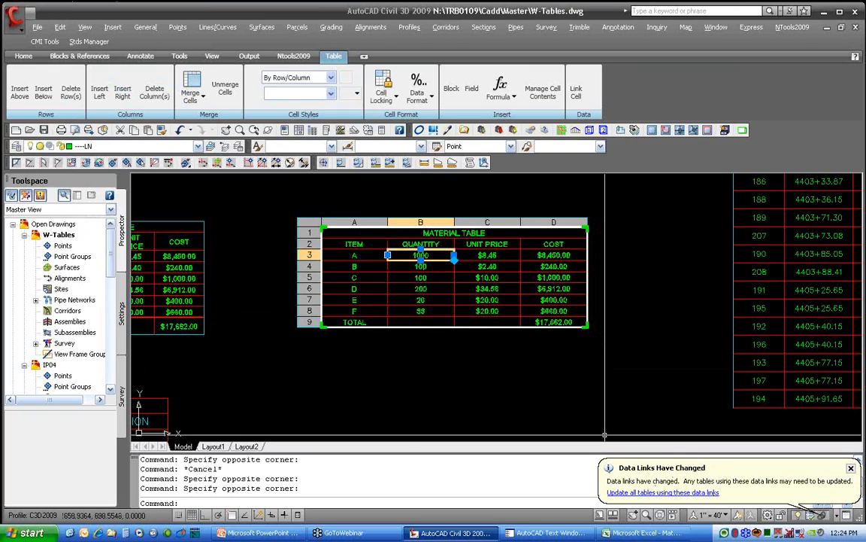
left_click(662, 492)
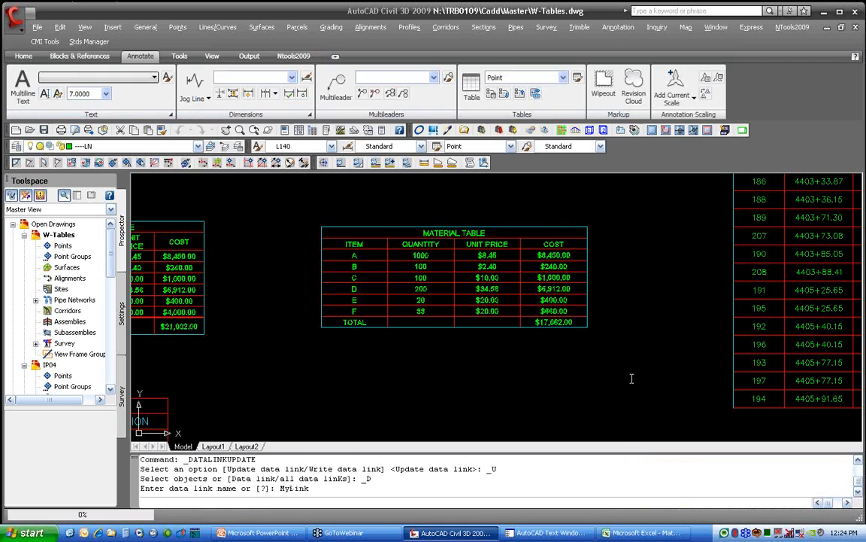
scroll(434, 314, "up", 2)
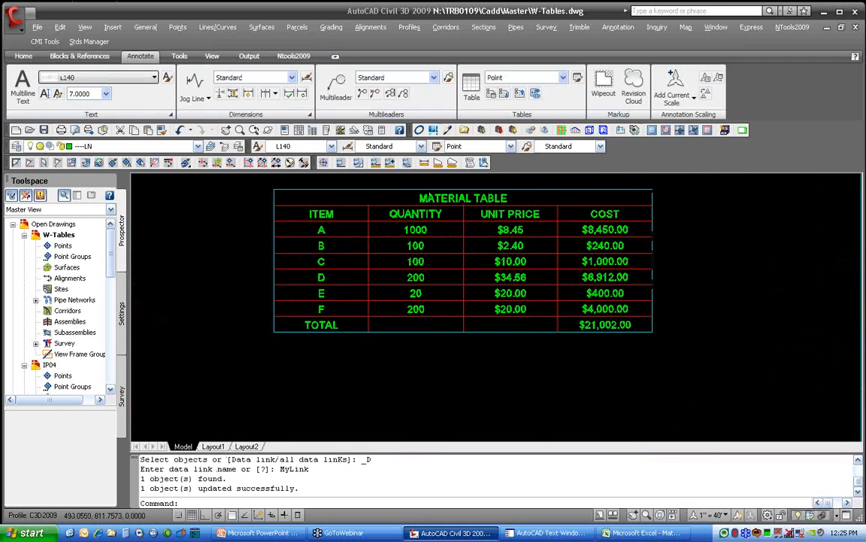
scroll(434, 313, "up", 1)
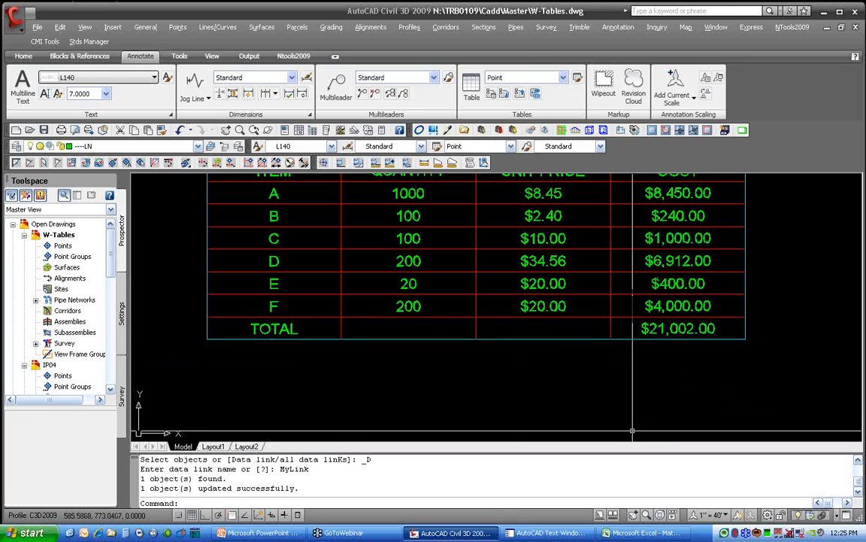
- Try to edit item F's unit price in the MyLink table and view the cell's data link and lock details
double_click(543, 306)
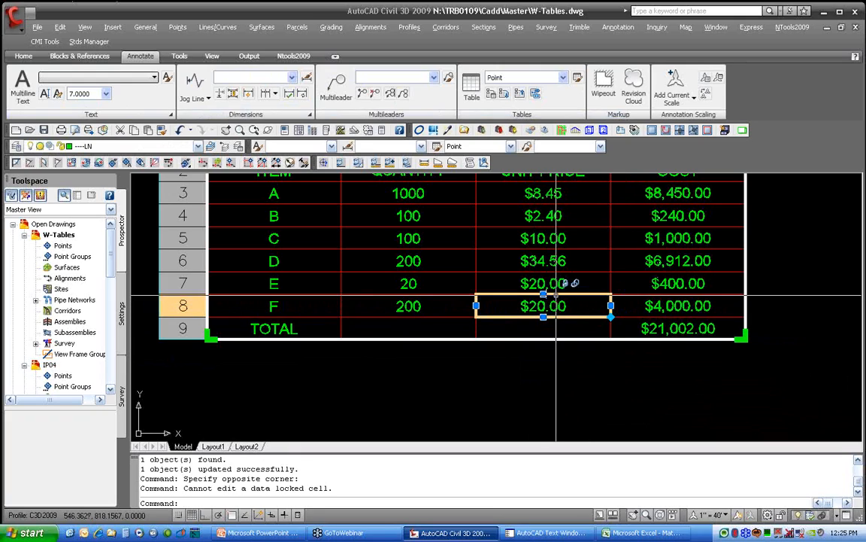
mouse_move(570, 292)
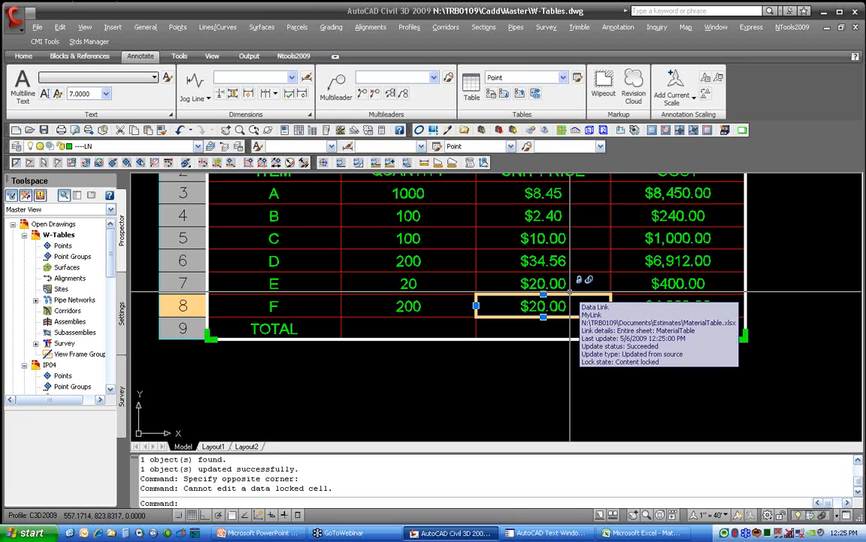
key("Escape")
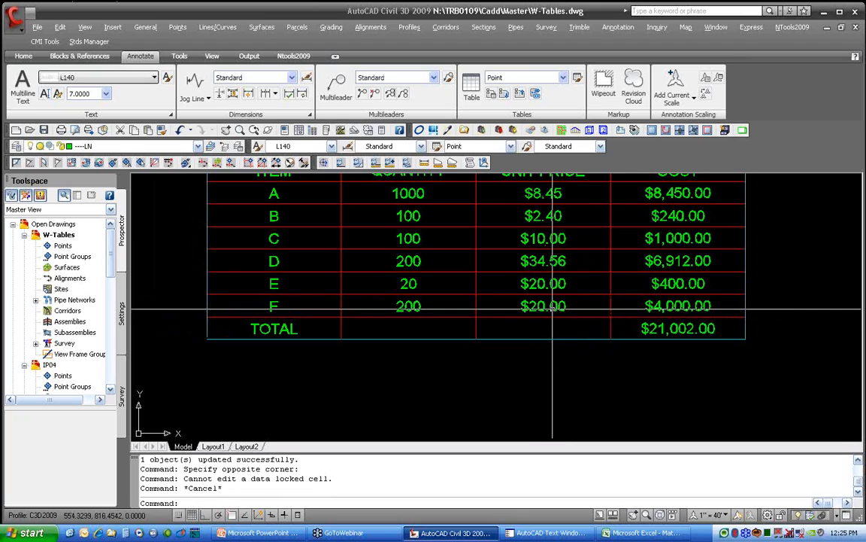
- Examine the data link options for item F's unit price cell, including downloading and uploading changes, without applying any
double_click(555, 307)
right_click(555, 306)
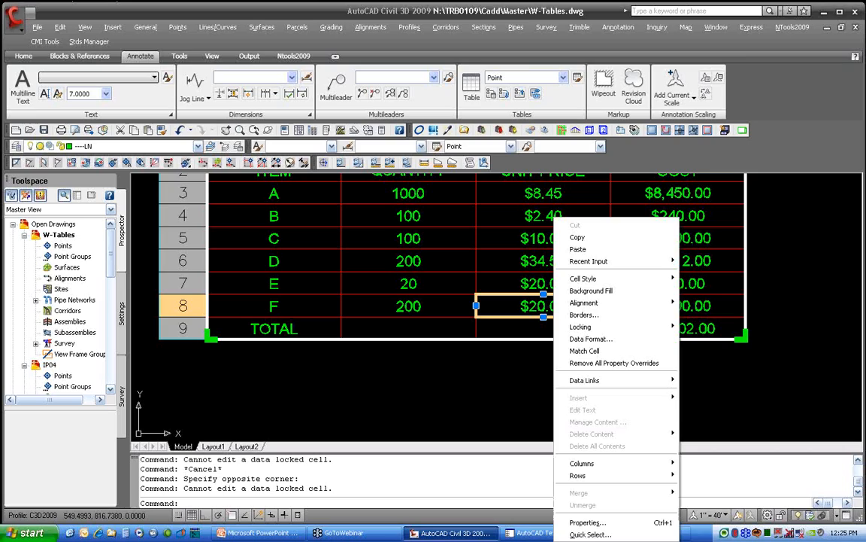
mouse_move(598, 382)
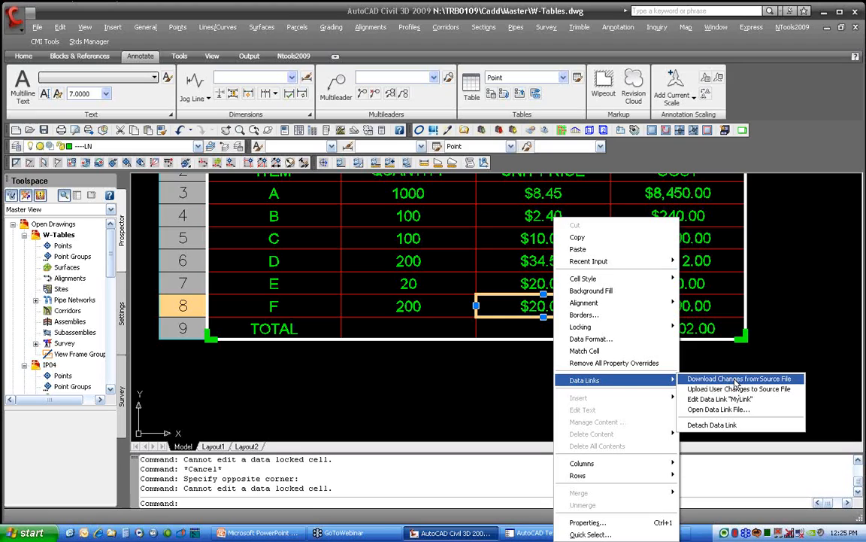
left_click(735, 384)
key("Escape")
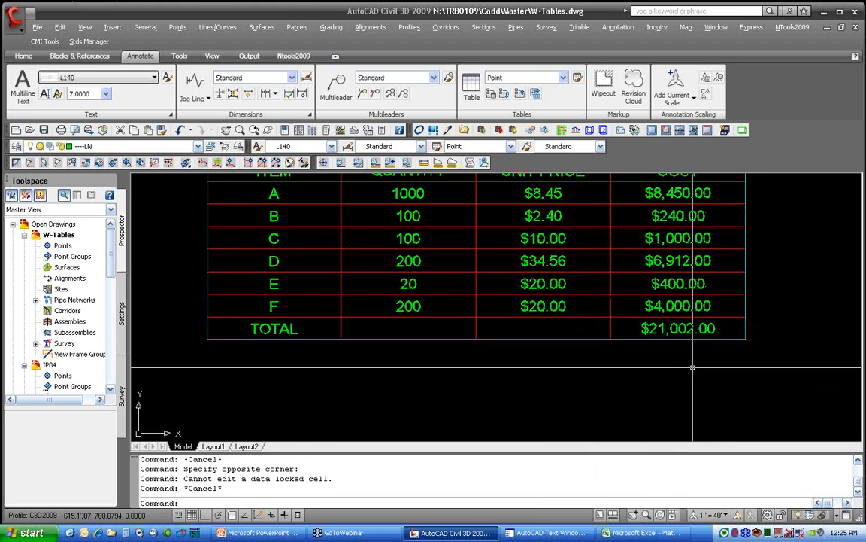
- Close the Excel workbook and show all the tables in the W-Tables drawing
left_click(640, 532)
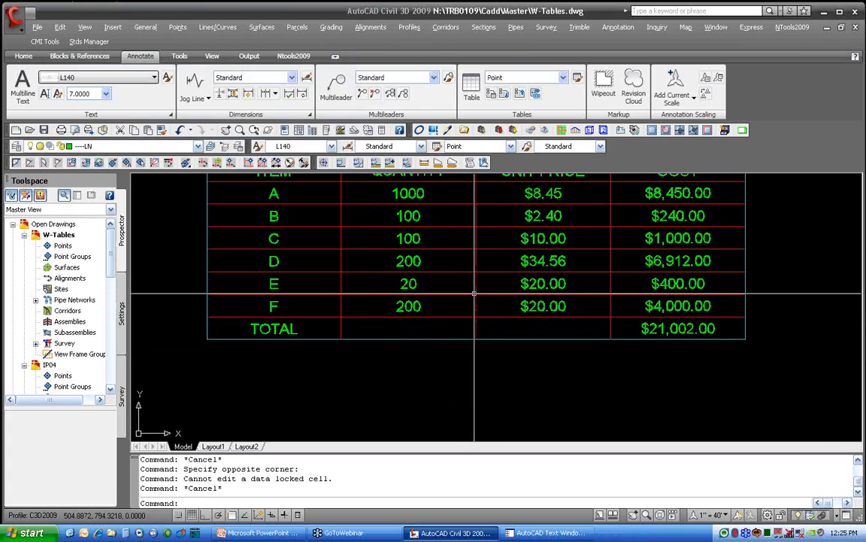
scroll(474, 288, "down", 2)
scroll(474, 288, "down", 5)
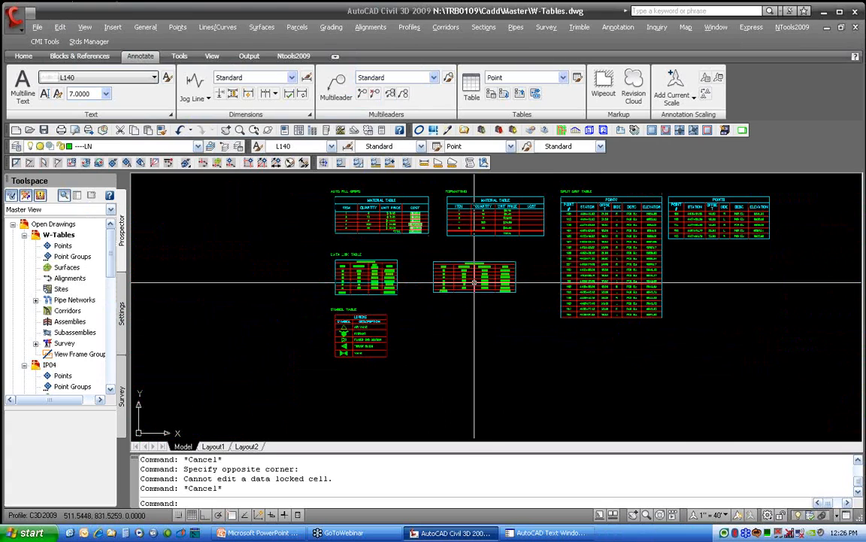
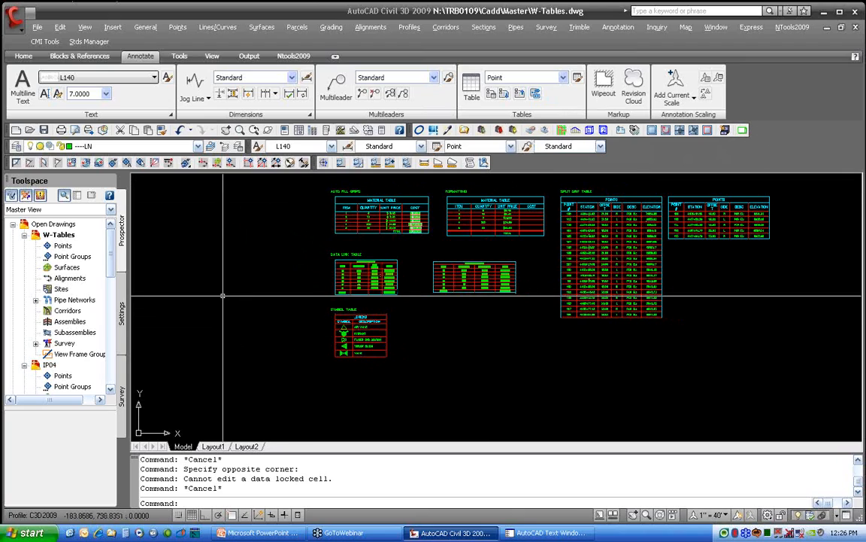
- Switch to the IP04 drawing and show its Layout1 sheet in full
right_click(51, 366)
left_click(90, 373)
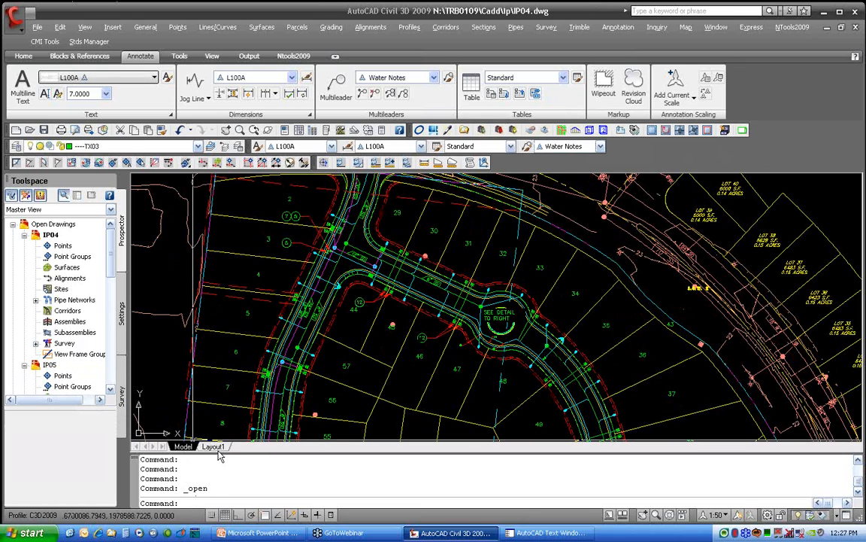
left_click(213, 446)
middle_click(332, 327)
middle_click(332, 327)
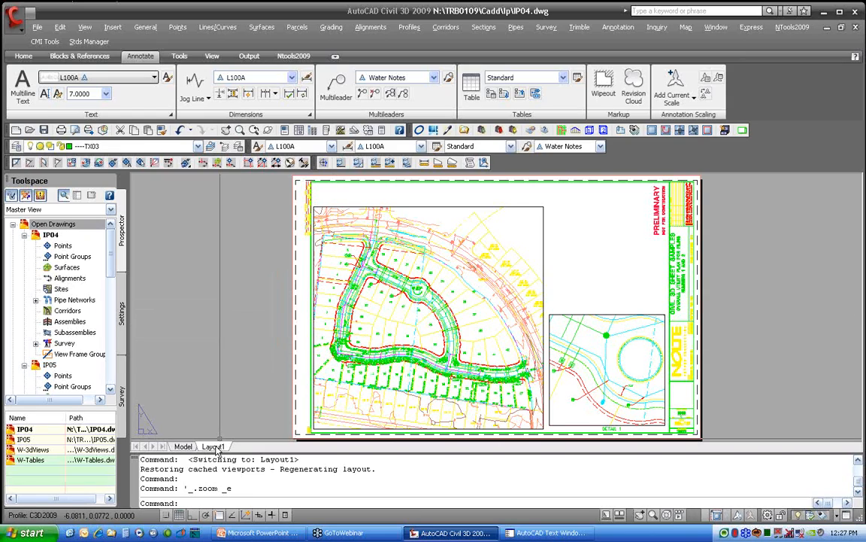
- Start a plot of Layout1 and choose DWG To PDF Bonus Pack.pc3 as the plotter
right_click(217, 447)
left_click(252, 397)
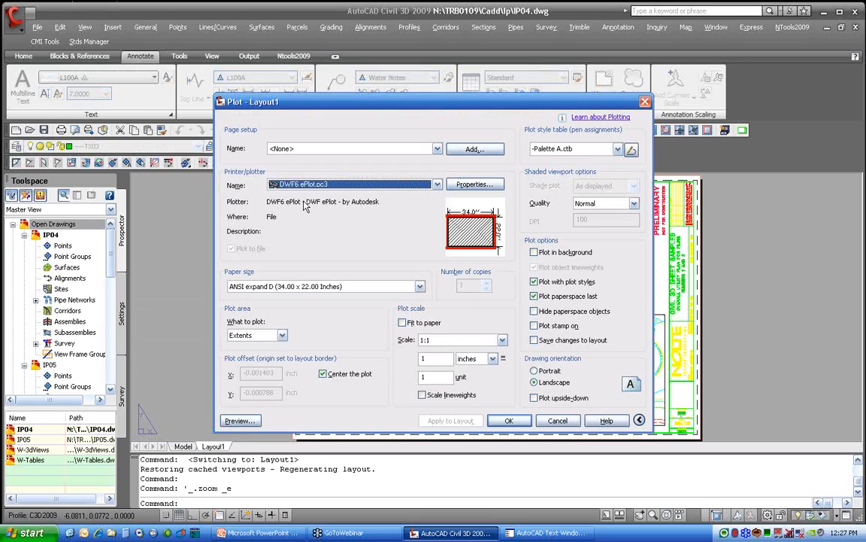
left_click(316, 184)
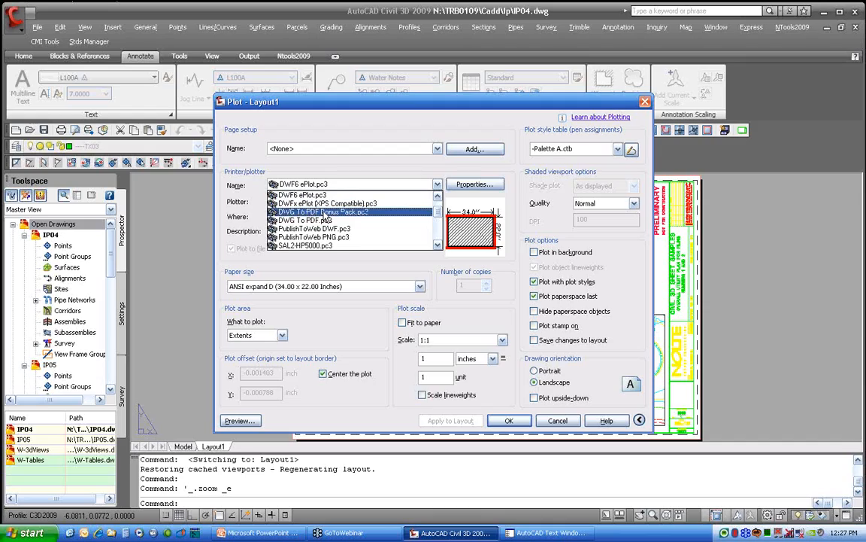
left_click(325, 213)
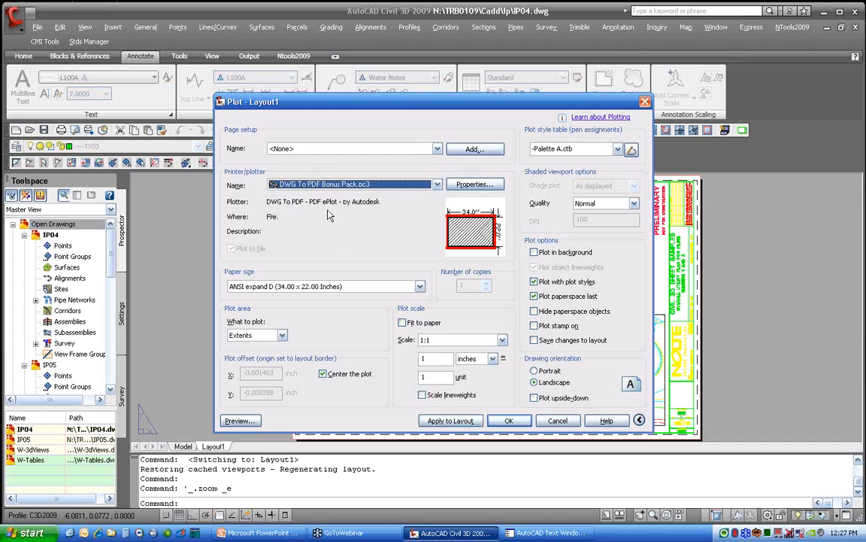
left_click(437, 185)
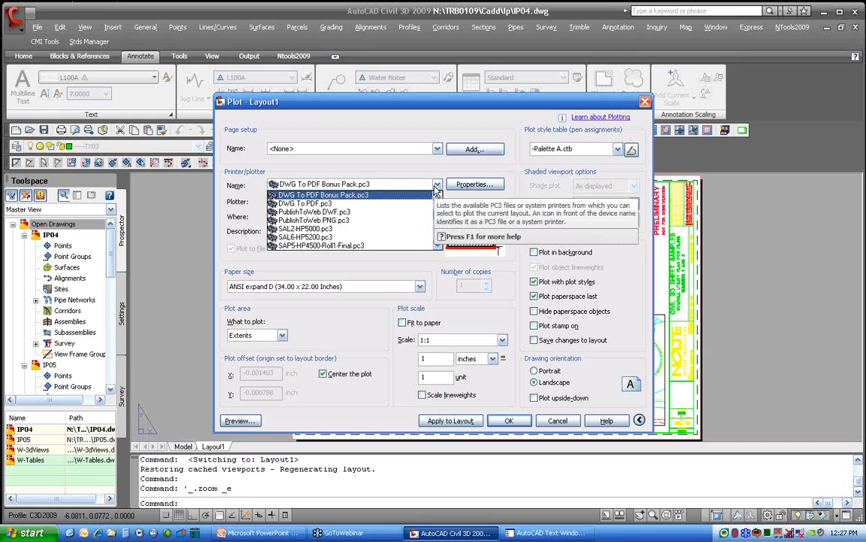
left_click(301, 195)
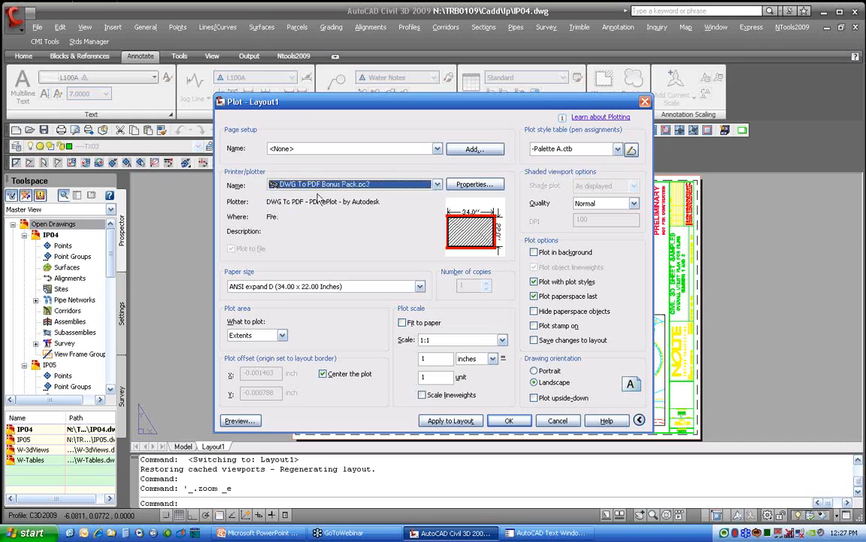
- Examine the PDF plotter's custom properties, including vector and raster resolution choices and layer information, and accept the existing settings
left_click(469, 185)
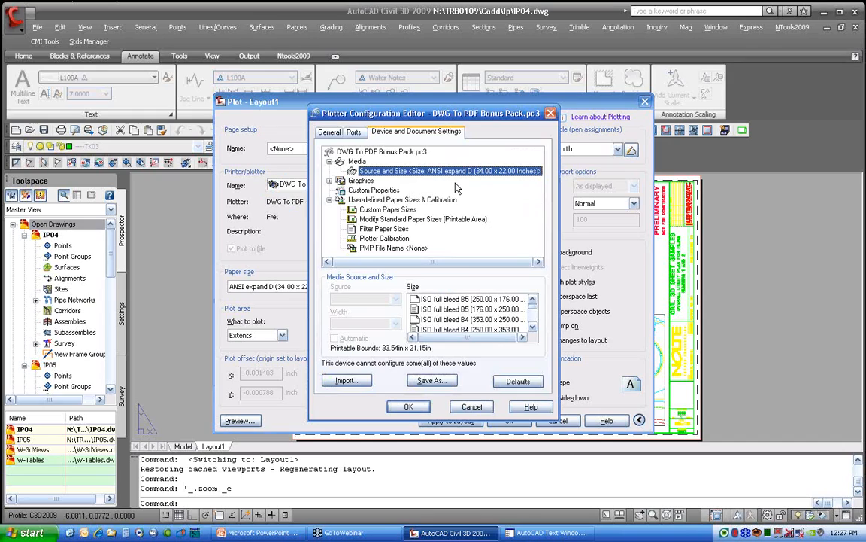
left_click(374, 190)
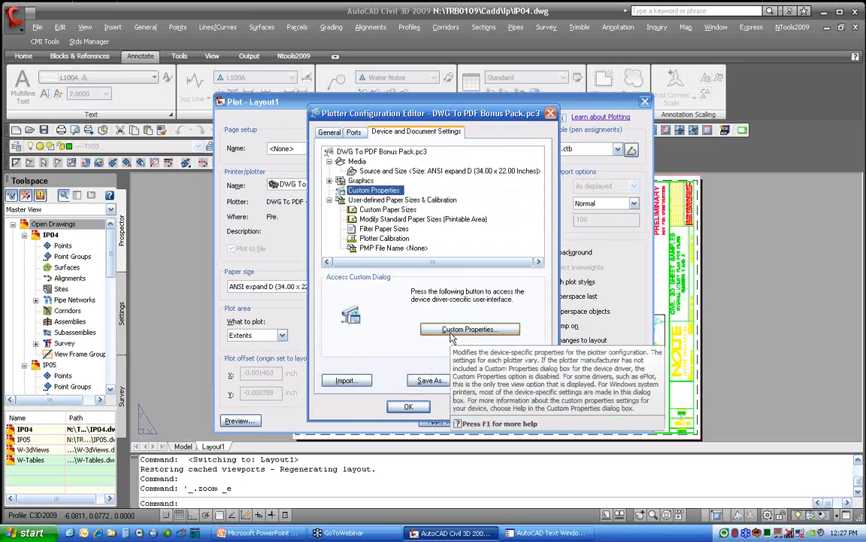
left_click(451, 332)
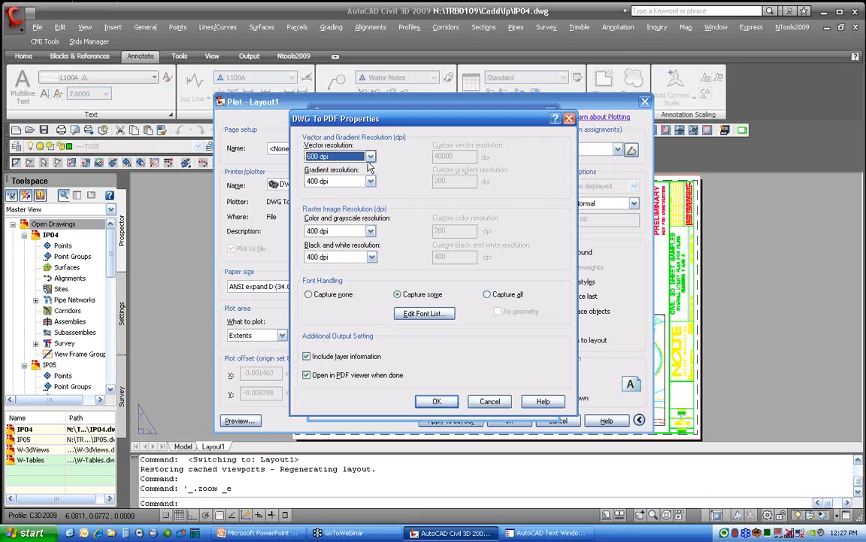
left_click(370, 157)
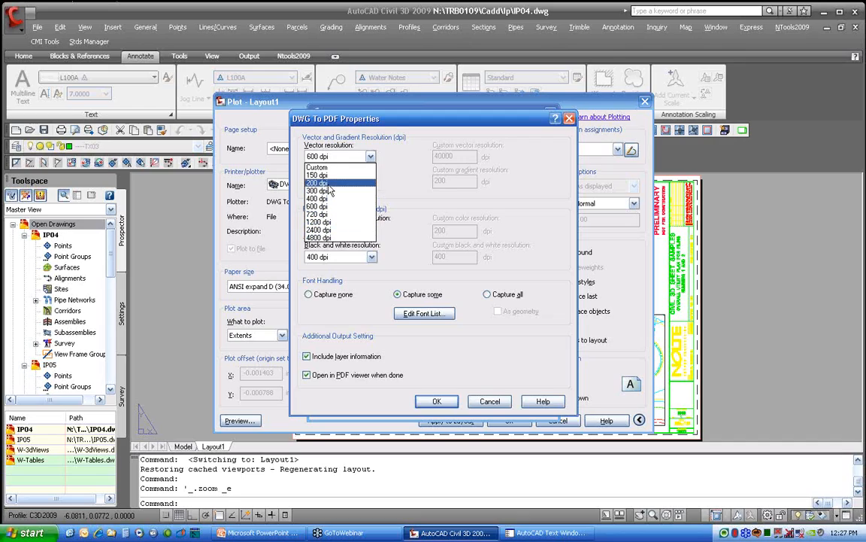
left_click(385, 164)
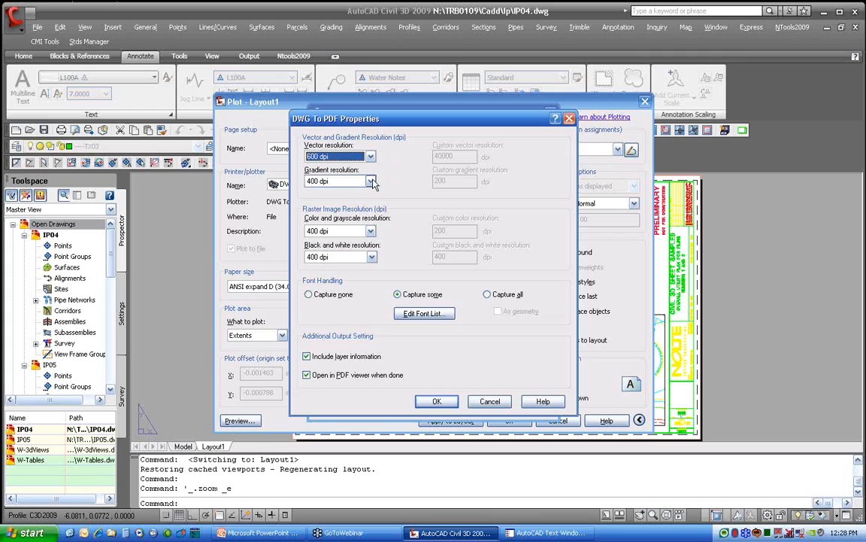
left_click(371, 232)
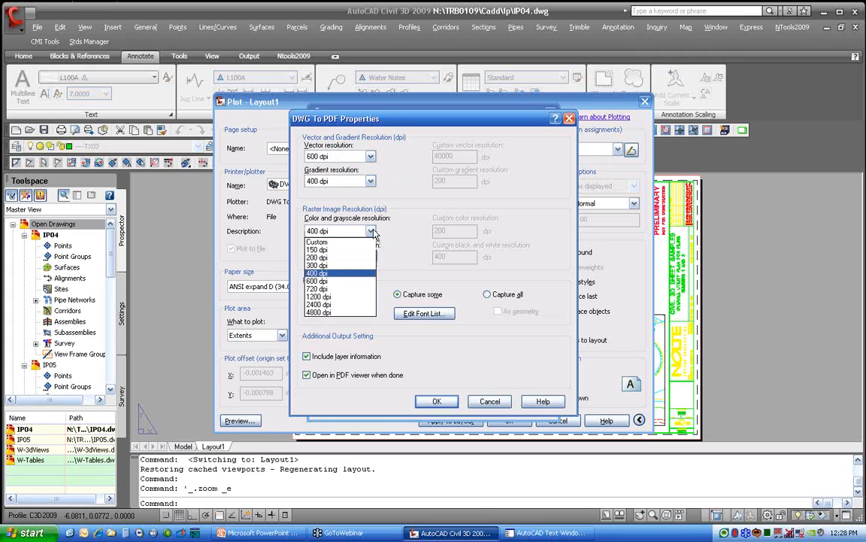
left_click(382, 230)
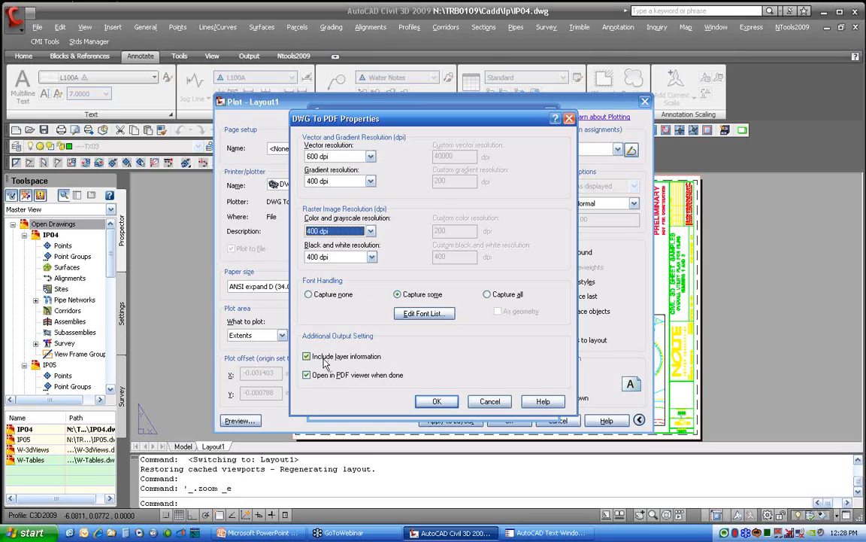
left_click(440, 401)
left_click(412, 406)
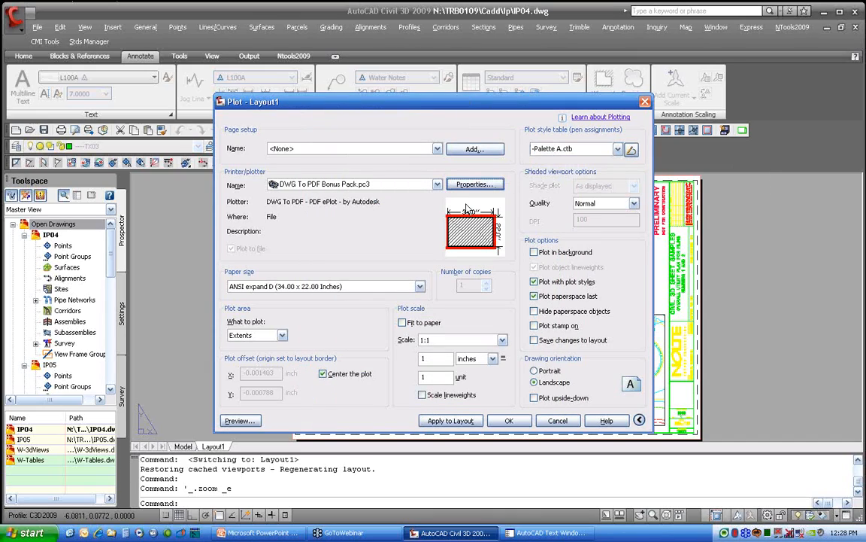
- Preview the Layout1 plot and plot it to the Desktop as IP04-Layout1.pdf
left_click(237, 421)
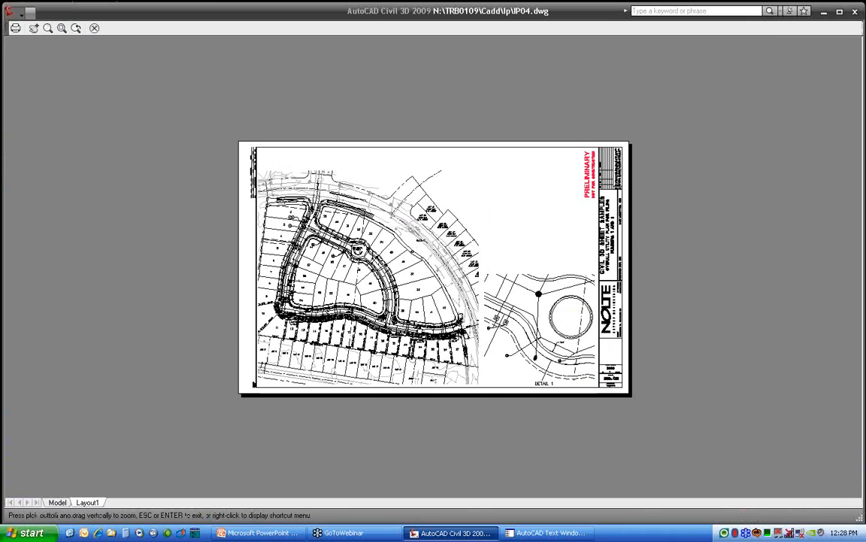
right_click(319, 165)
left_click(335, 184)
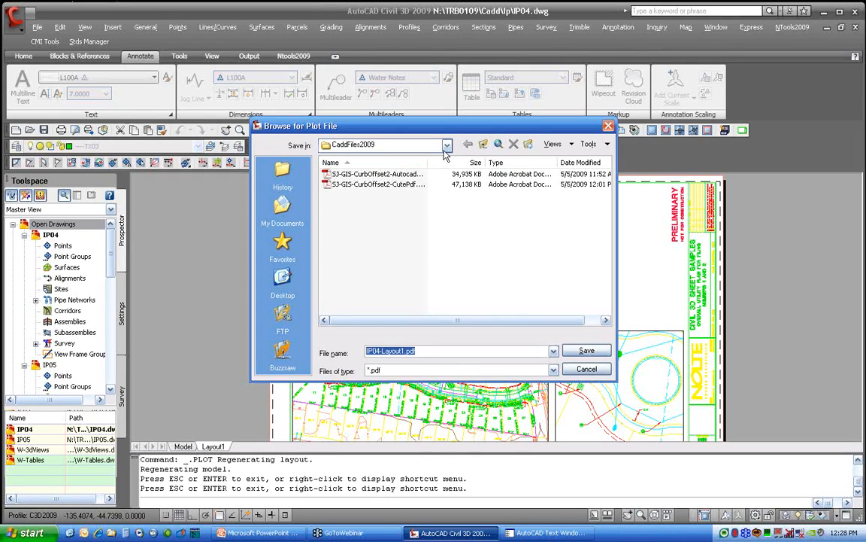
left_click(279, 282)
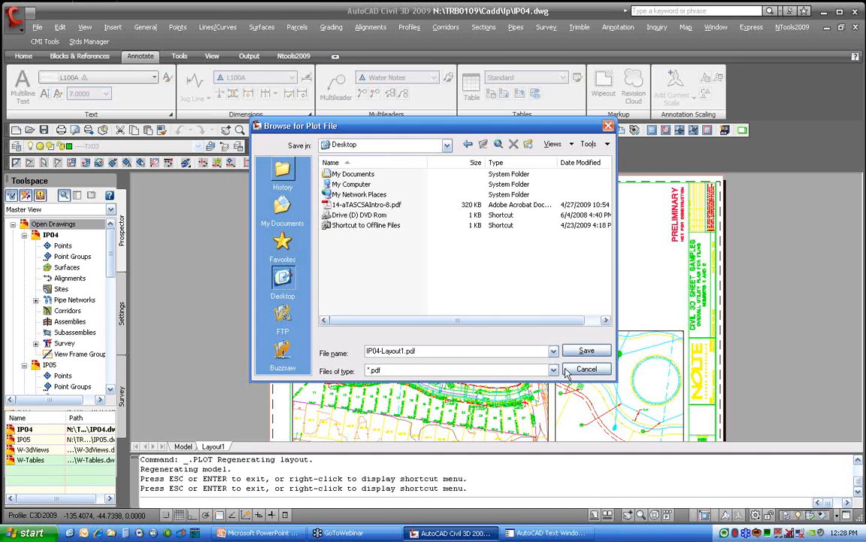
left_click(590, 351)
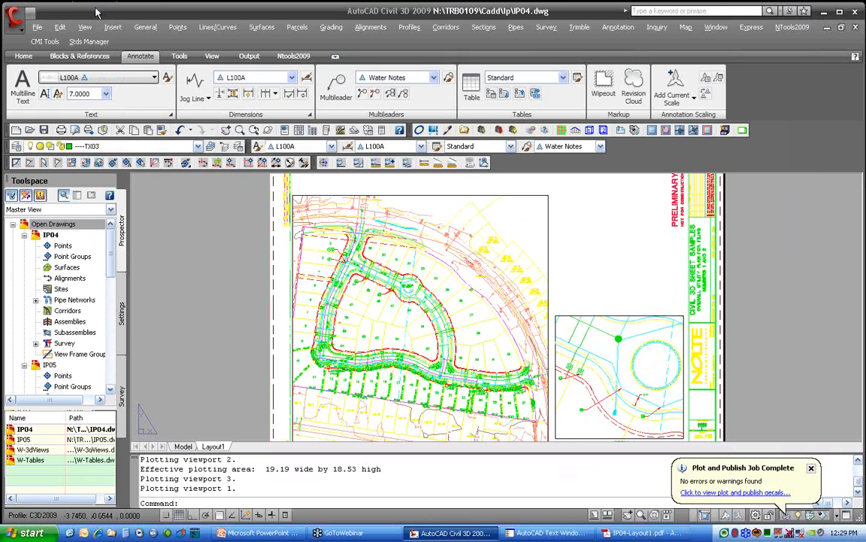
- Switch to IP04-Layout1.pdf in Adobe Reader and shrink and reposition its window over the drawing
left_click(643, 532)
left_click(643, 532)
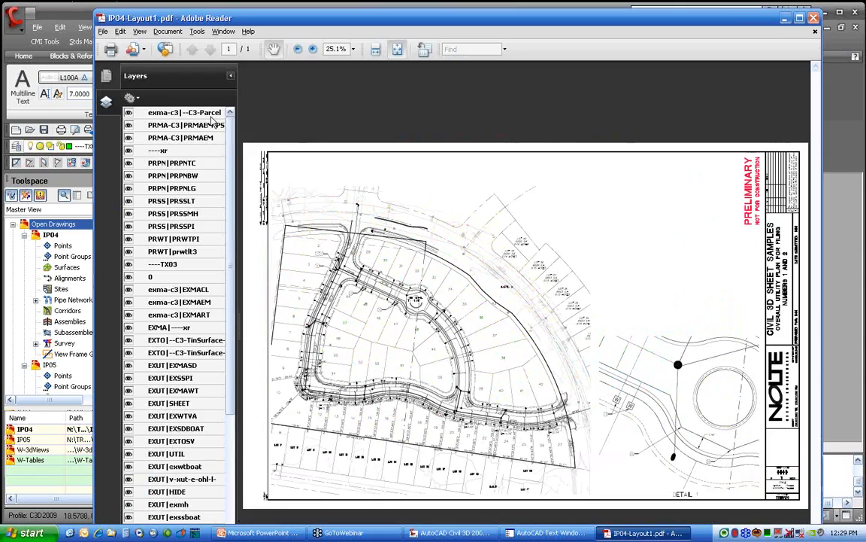
left_click_drag(93, 10, 180, 169)
left_click_drag(328, 176, 254, 46)
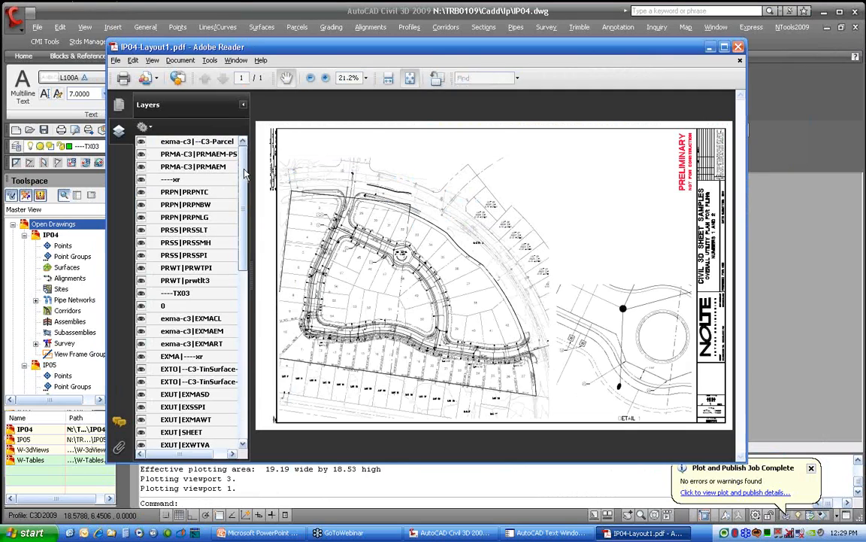
- Hide the PRWT layers prwtva, PRWTFH, prwtmt3, PRWTBOAT and --TX03 in the PDF
scroll(244, 205, "down", 2)
left_click_drag(245, 205, 248, 334)
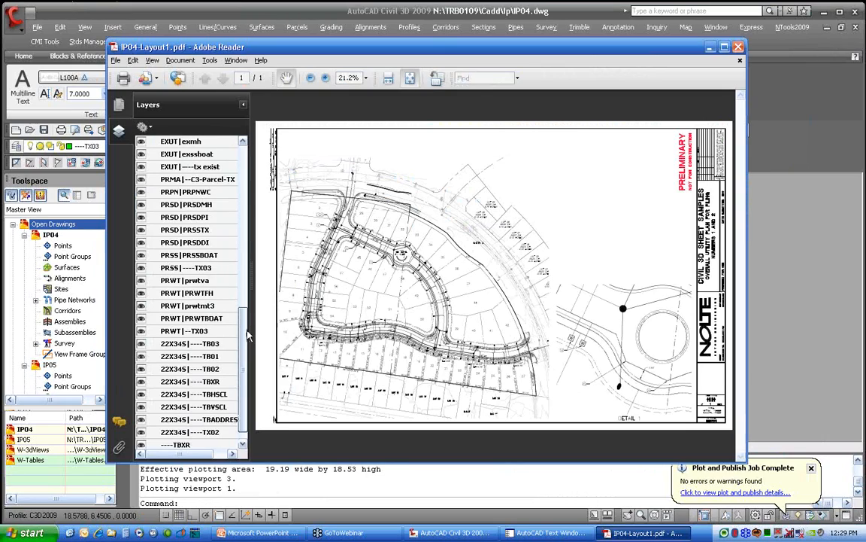
left_click(141, 279)
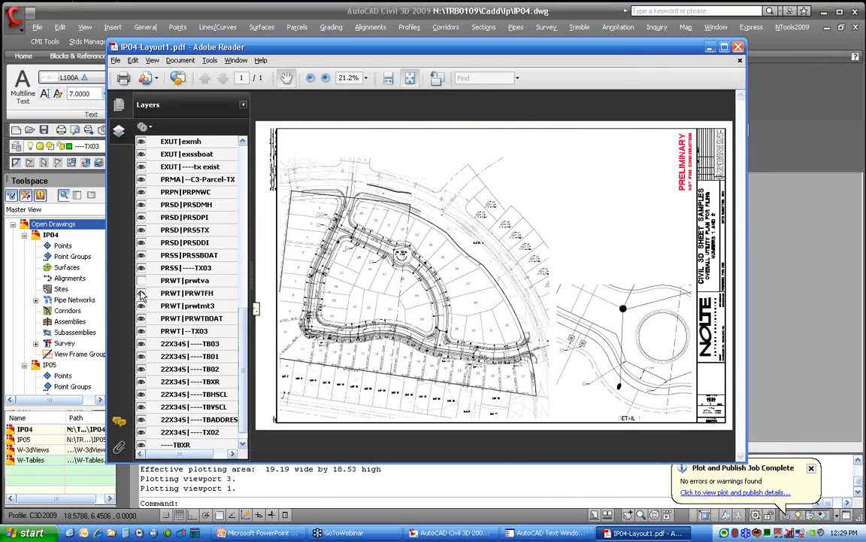
left_click(141, 293)
left_click(141, 305)
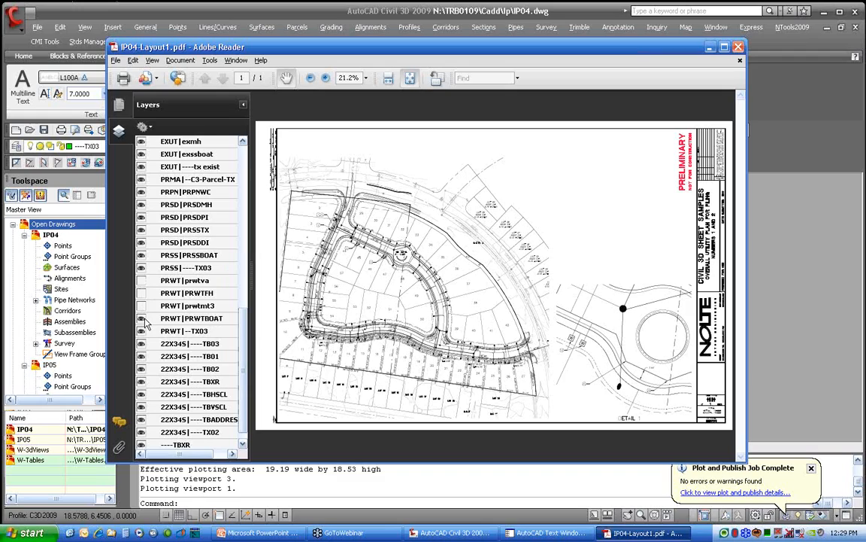
left_click(141, 318)
- Hide the four PRSD layers plus PRSS|PRSSBOAT and PRSS|----TX03 in the PDF
scroll(165, 292, "up", 2)
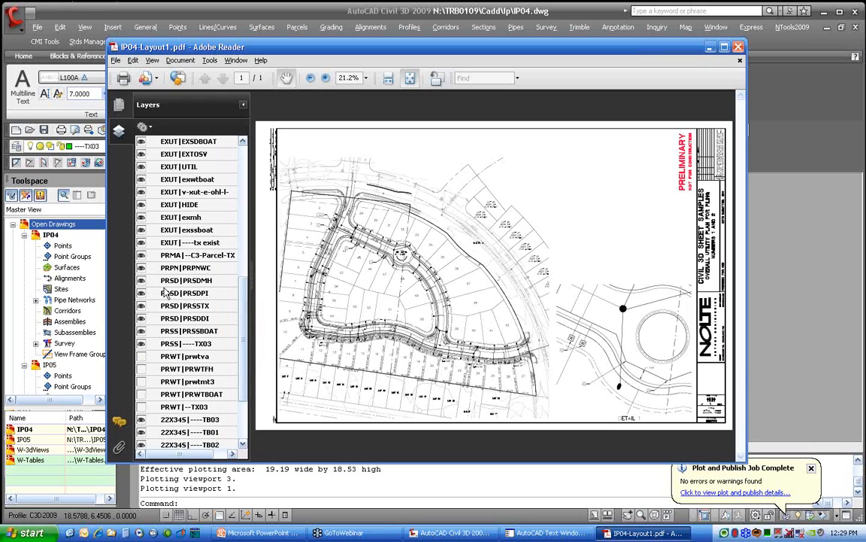
left_click(141, 280)
left_click(140, 293)
left_click(141, 306)
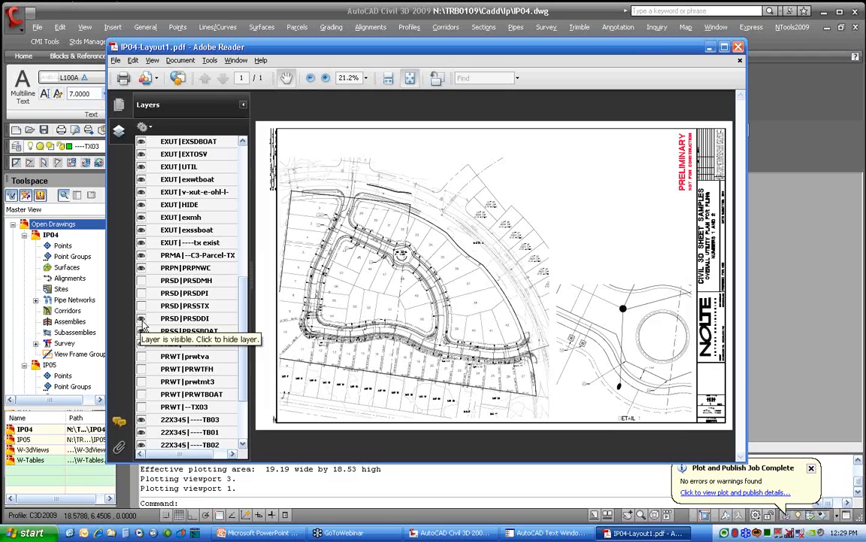
left_click(141, 318)
left_click(141, 331)
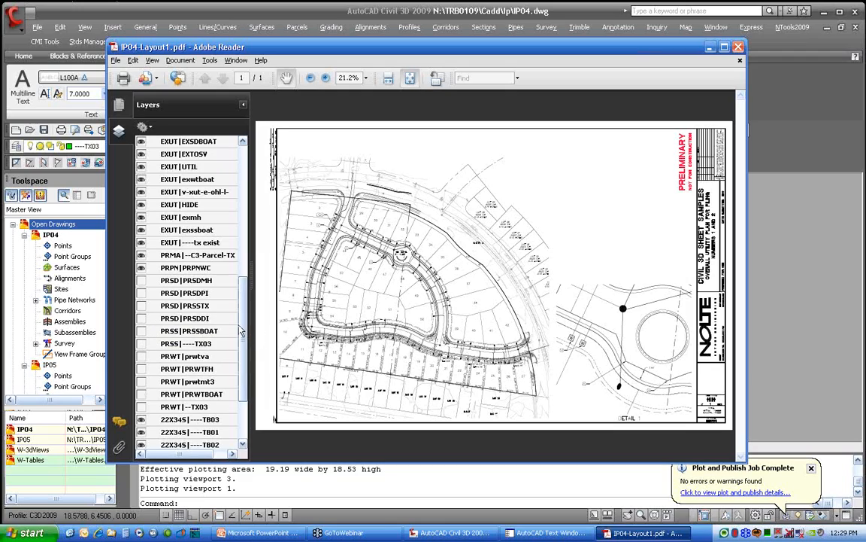
- Hide the layers PRPNTC, PRPNBW, PRPNLG, PRSSLT, PRSSMH, PRSSPI and PRWTPI near the start of the PDF's layer list
scroll(226, 320, "down", 1)
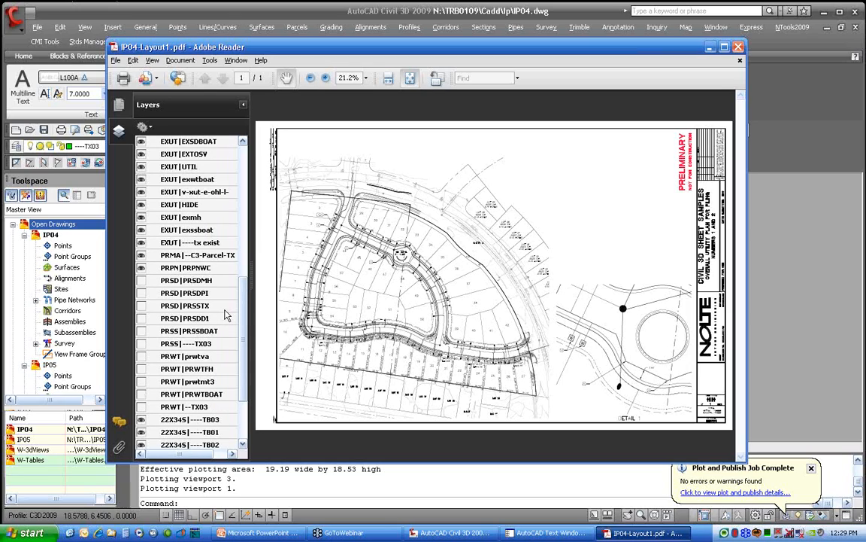
scroll(226, 316, "up", 4)
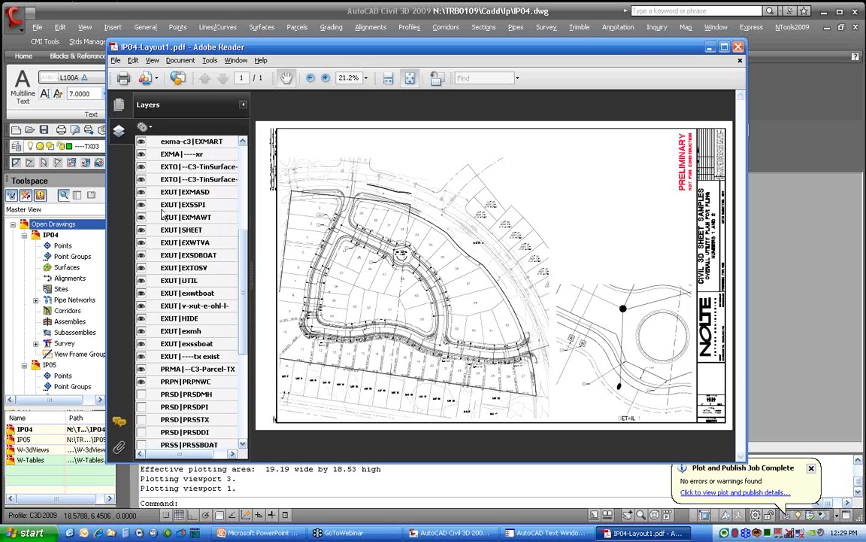
scroll(162, 192, "up", 2)
scroll(161, 194, "up", 3)
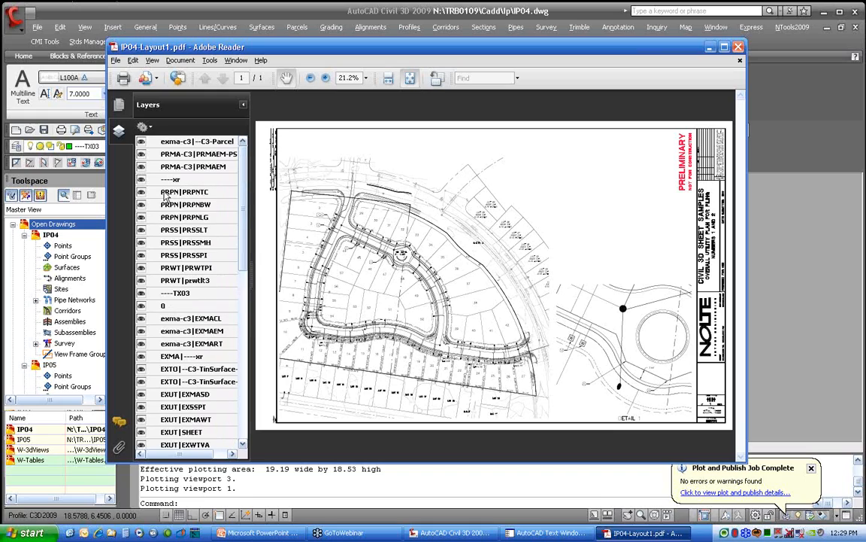
left_click(141, 192)
left_click(141, 204)
left_click(140, 216)
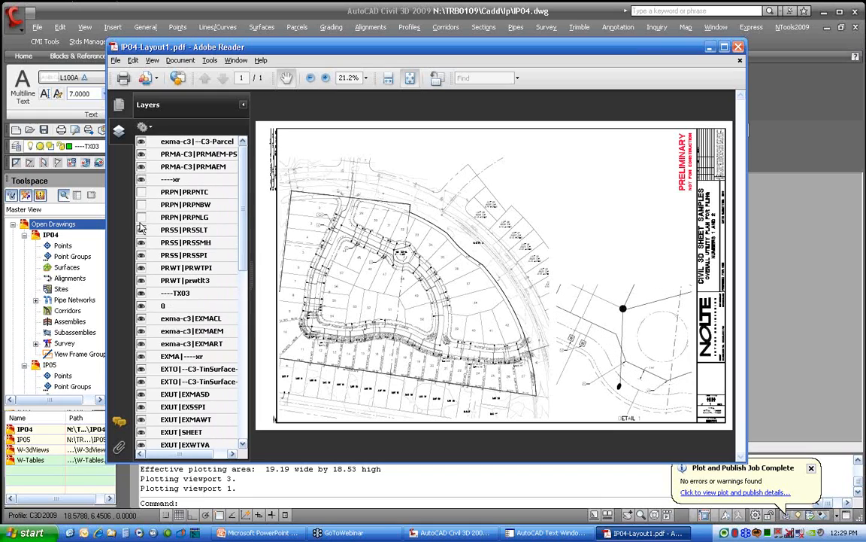
left_click(140, 230)
left_click(141, 242)
left_click(140, 255)
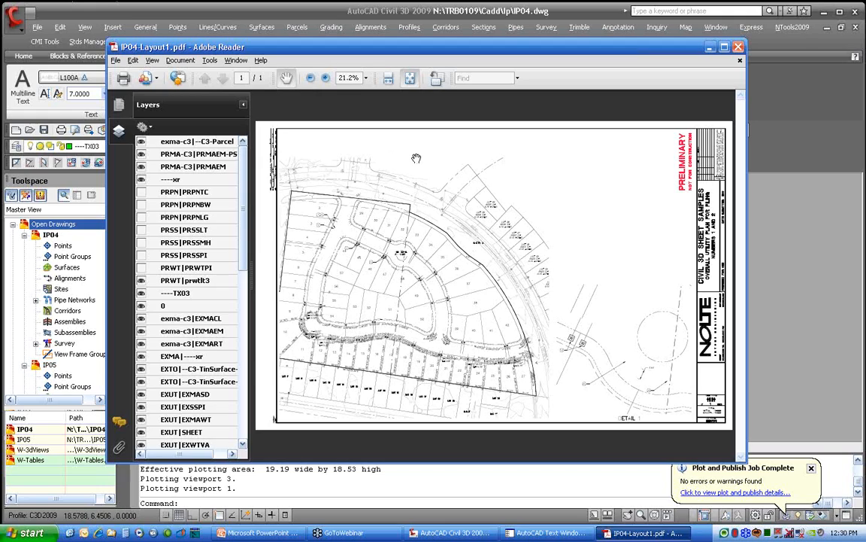
- Close the IP04-Layout1 PDF and open the drawing W-PdfUnderlay.dwg from the Master folder
left_click(738, 47)
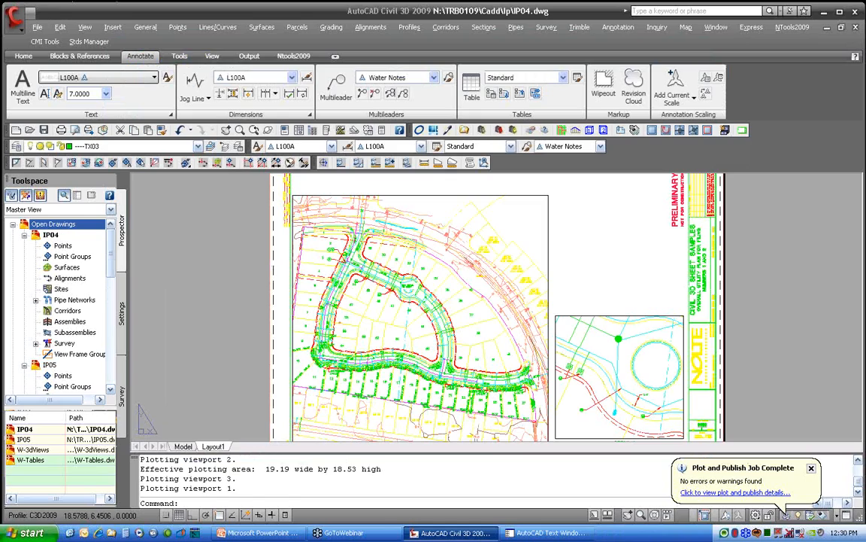
left_click(162, 248)
key("Escape")
key("Escape")
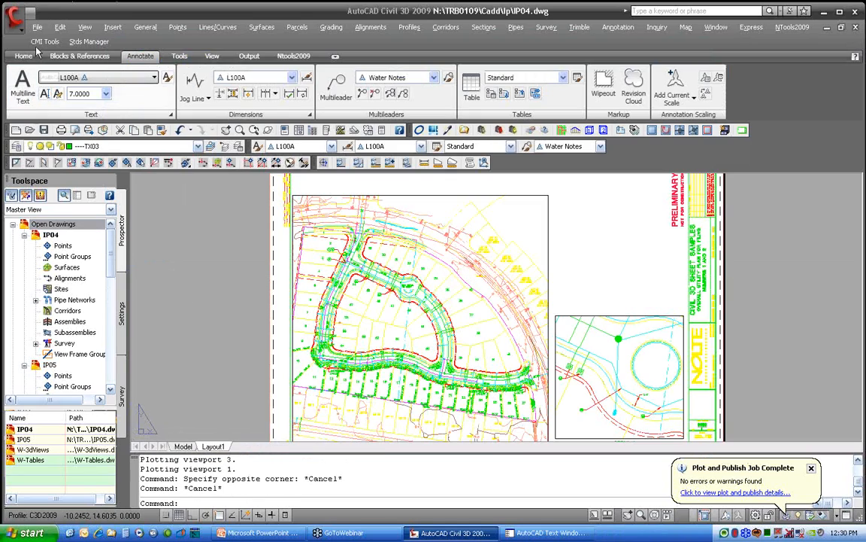
left_click(29, 130)
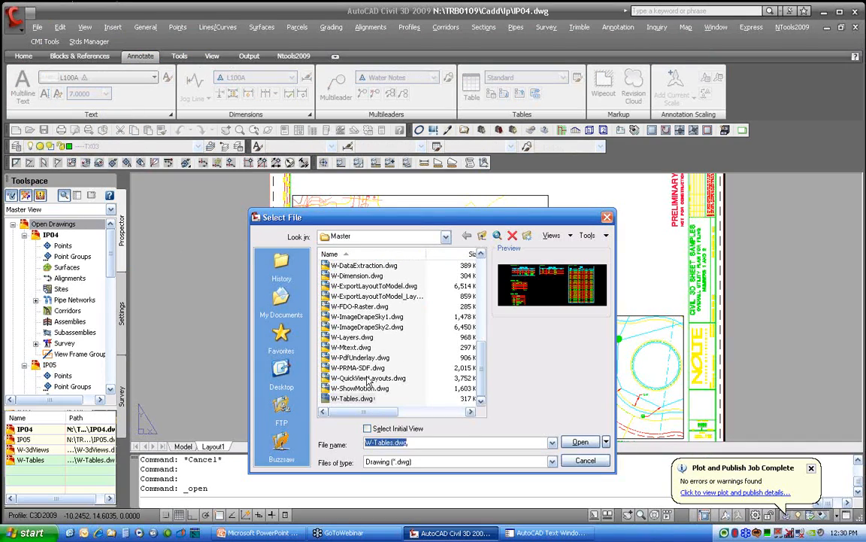
double_click(359, 367)
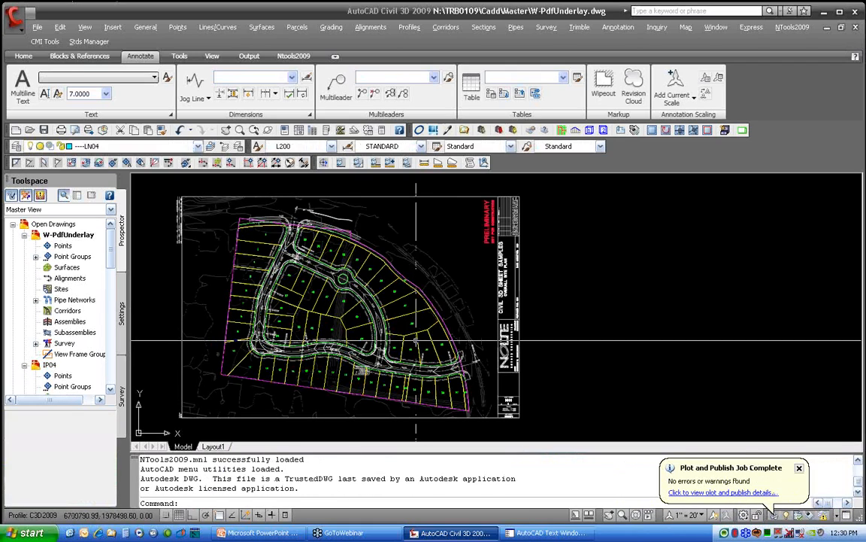
- Detach the W-QuickViewLayouts-Layout1 PDF reference from the drawing and move the External References palette clear of the site plan
type("xr")
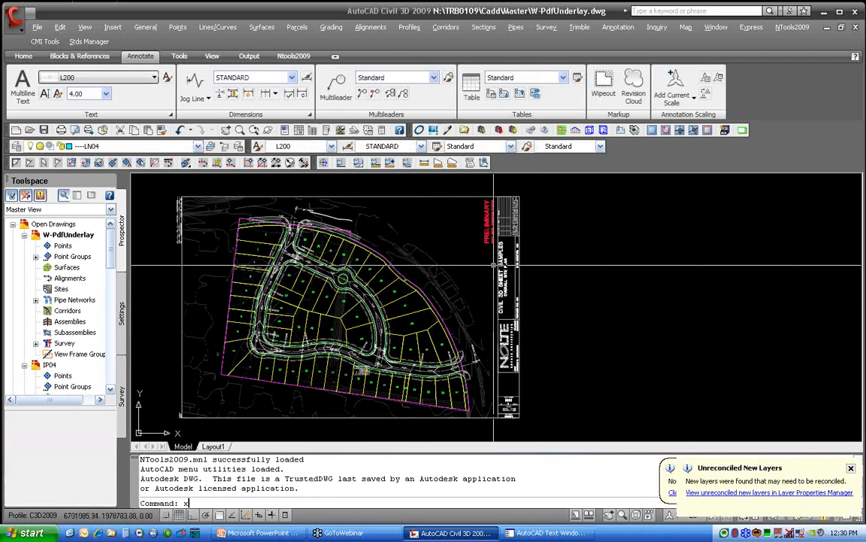
type("ef")
key("Return")
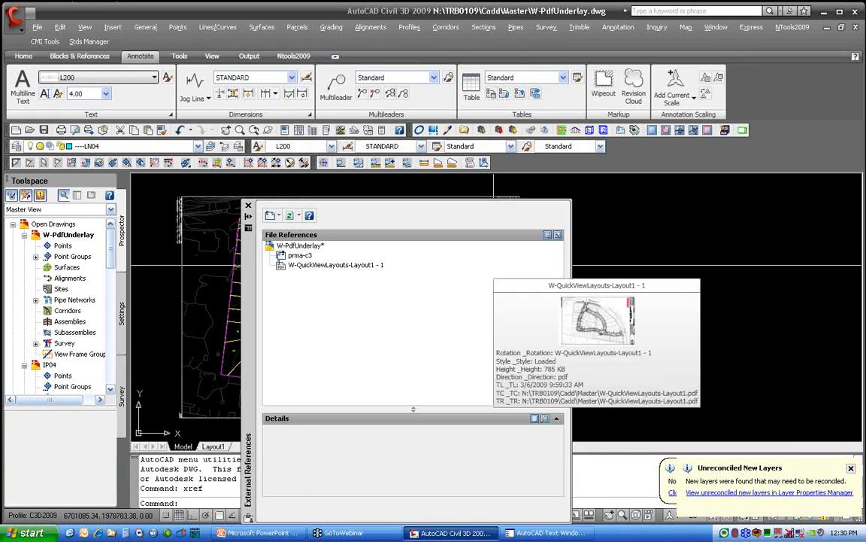
left_click(335, 266)
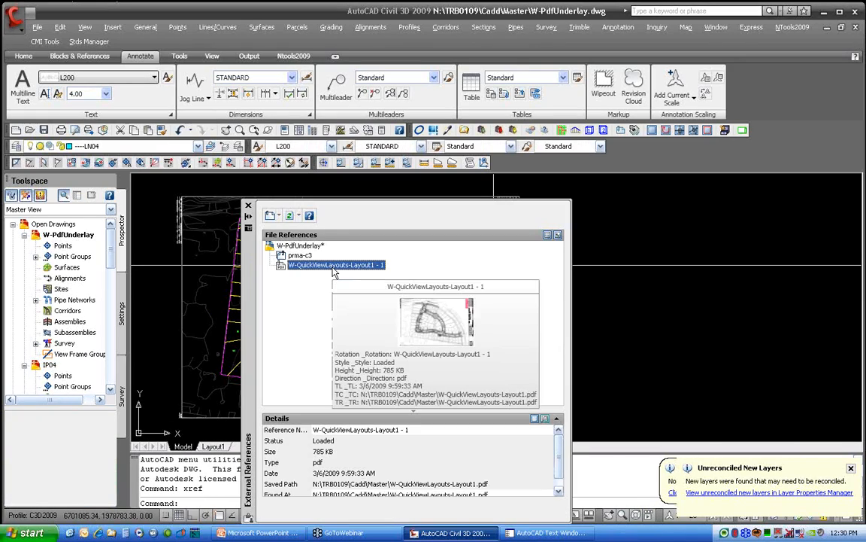
right_click(301, 272)
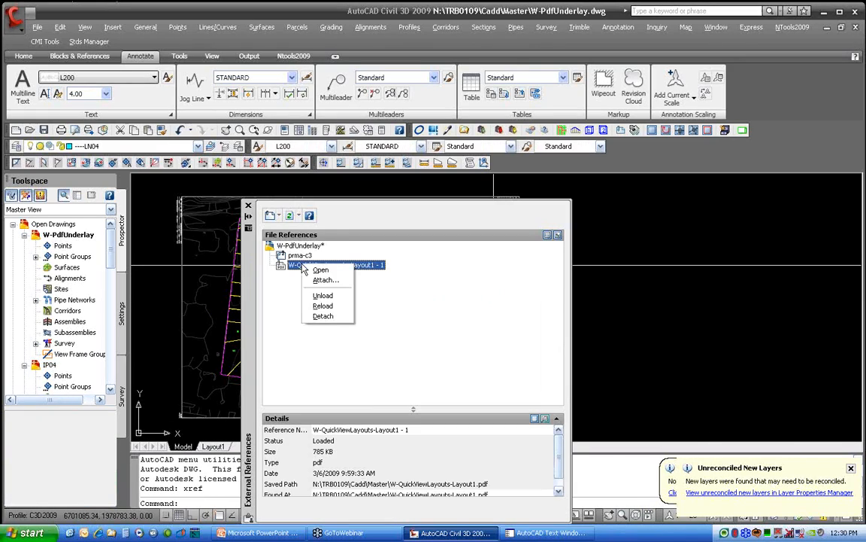
left_click(312, 316)
mouse_move(253, 284)
left_mouse_down()
mouse_move(559, 219)
mouse_move(544, 221)
left_mouse_up()
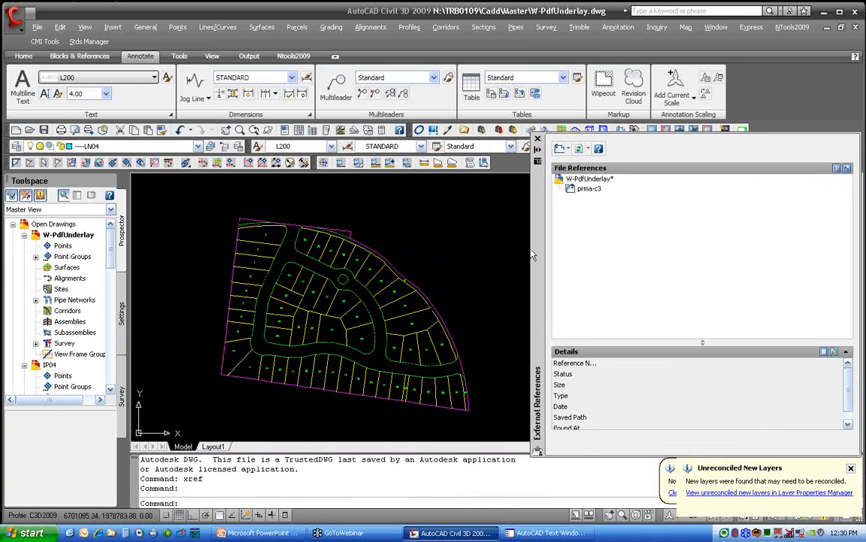
left_click(568, 149)
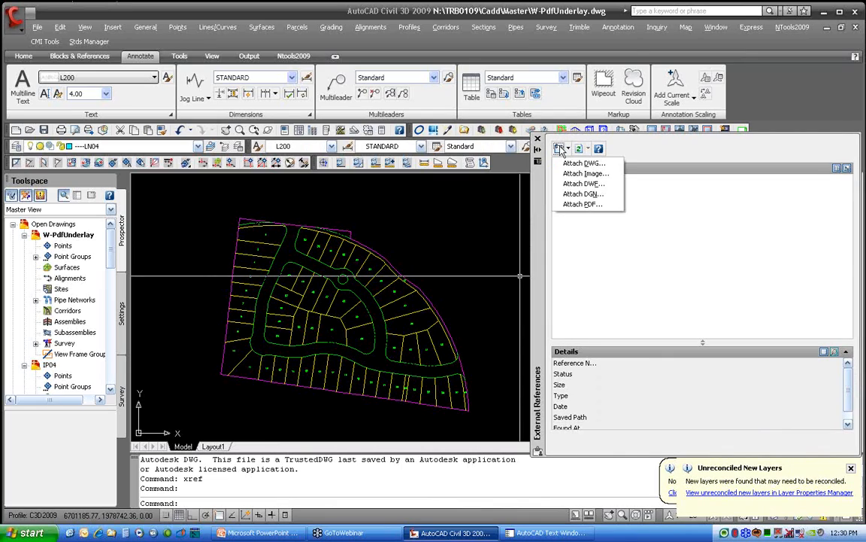
left_click(605, 205)
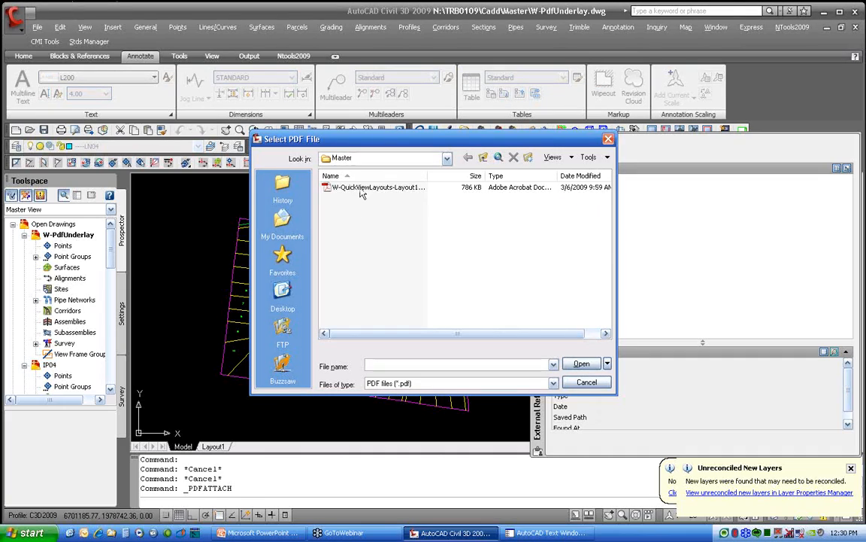
left_click(368, 188)
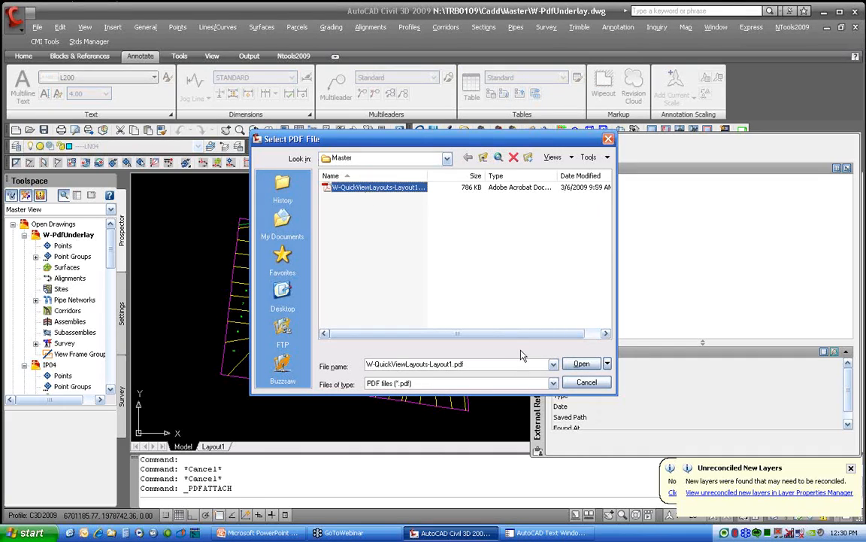
left_click(582, 363)
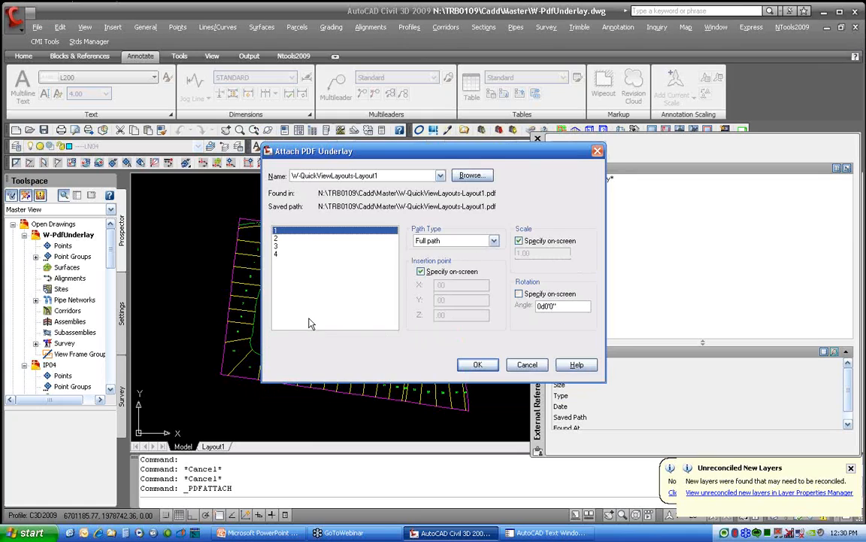
left_click(278, 238)
left_click(276, 231)
left_click(277, 239)
left_click(277, 254)
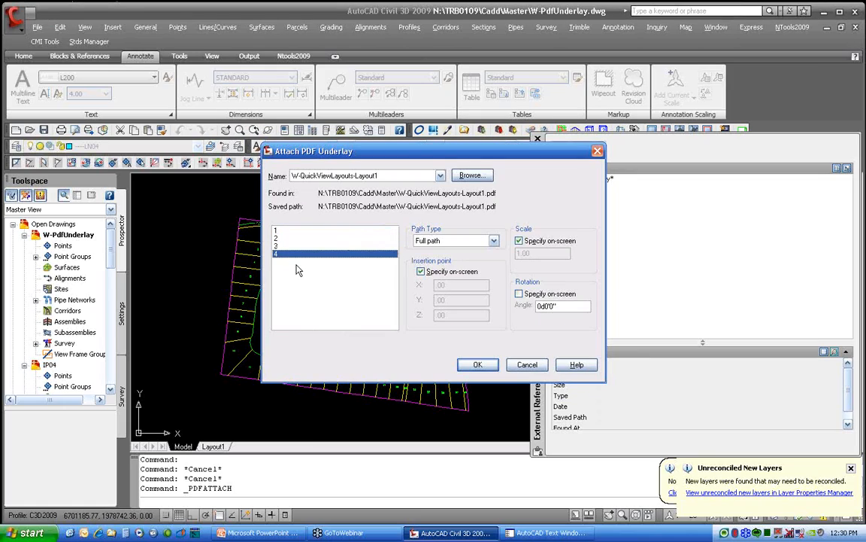
left_click(278, 239)
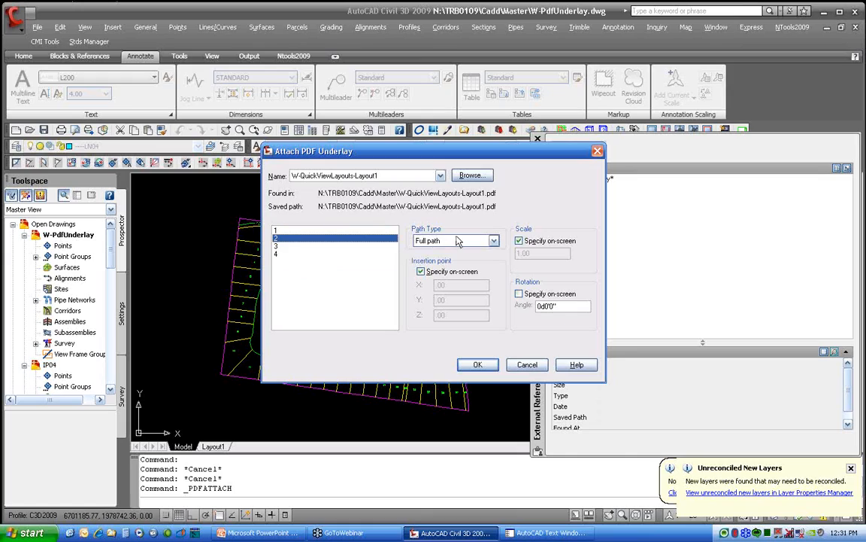
left_click(421, 272)
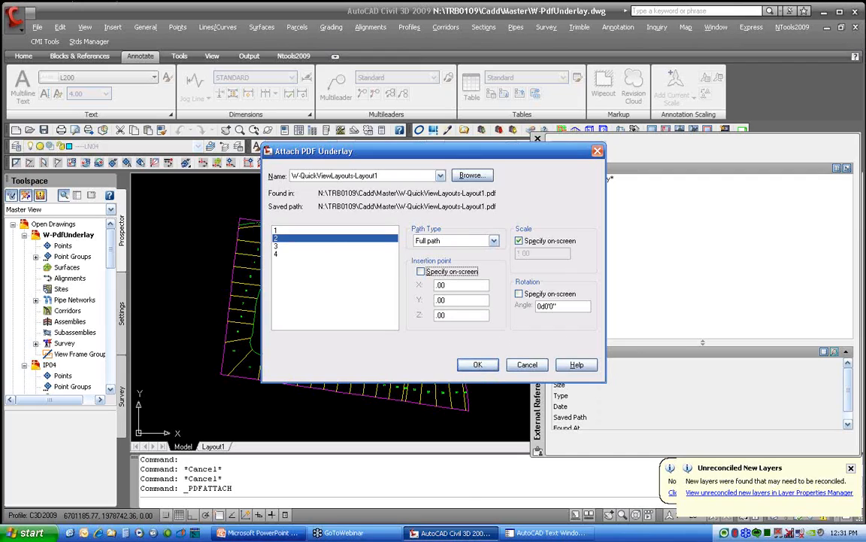
left_click(529, 365)
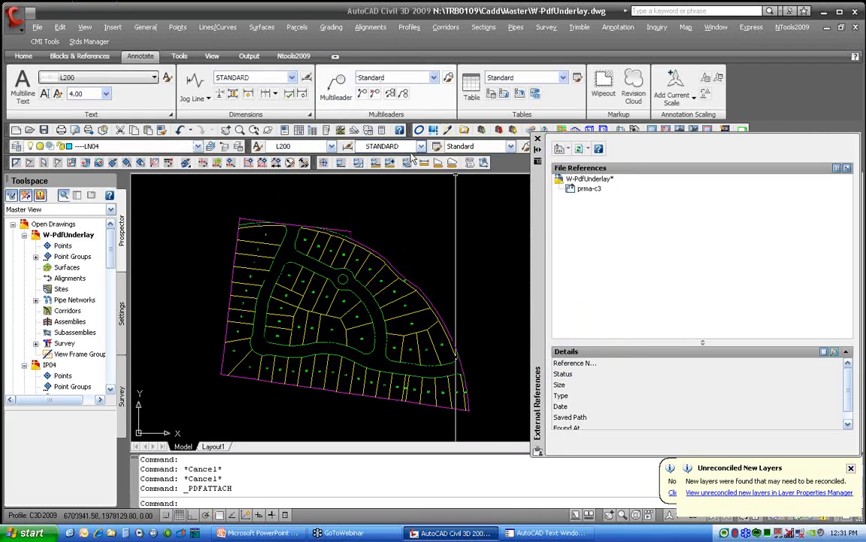
- Open W-QuickViewLayouts-Layout1.pdf in Adobe Reader and show its page thumbnails with page 1 displayed
left_click(464, 130)
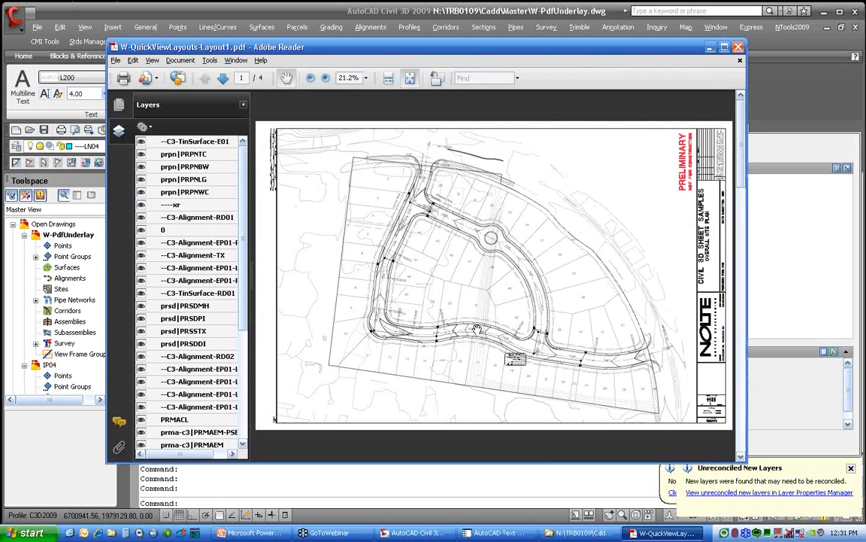
left_click(121, 131)
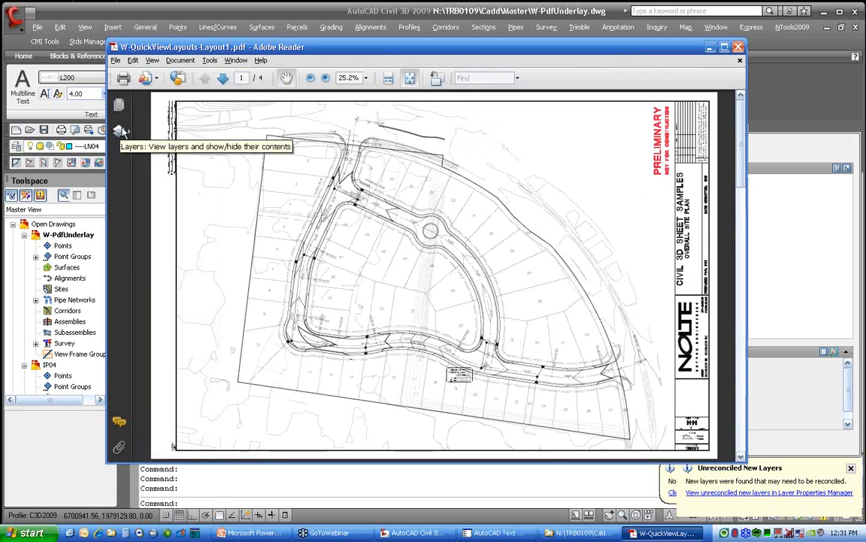
left_click(118, 104)
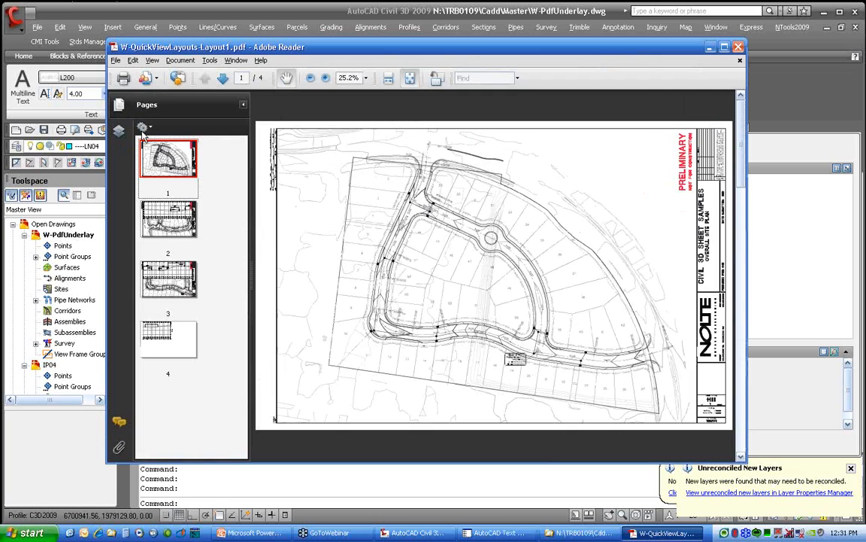
left_click(175, 167)
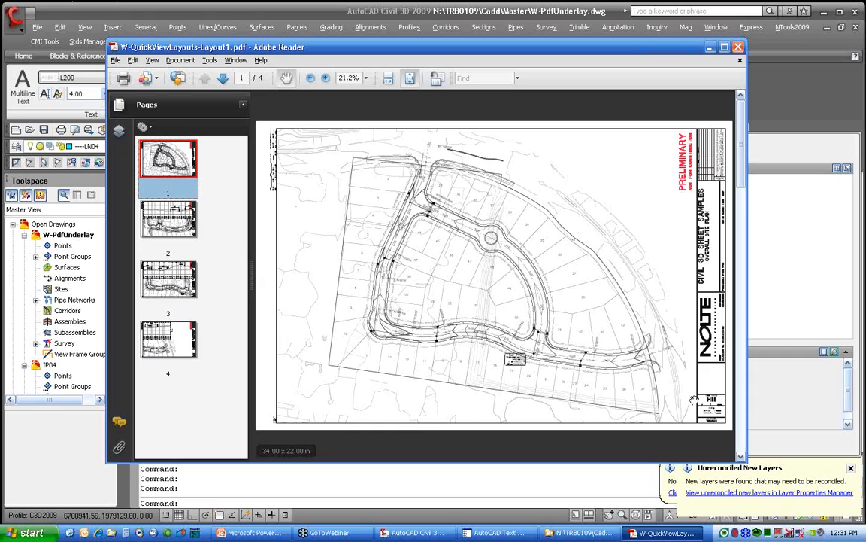
left_click(726, 414)
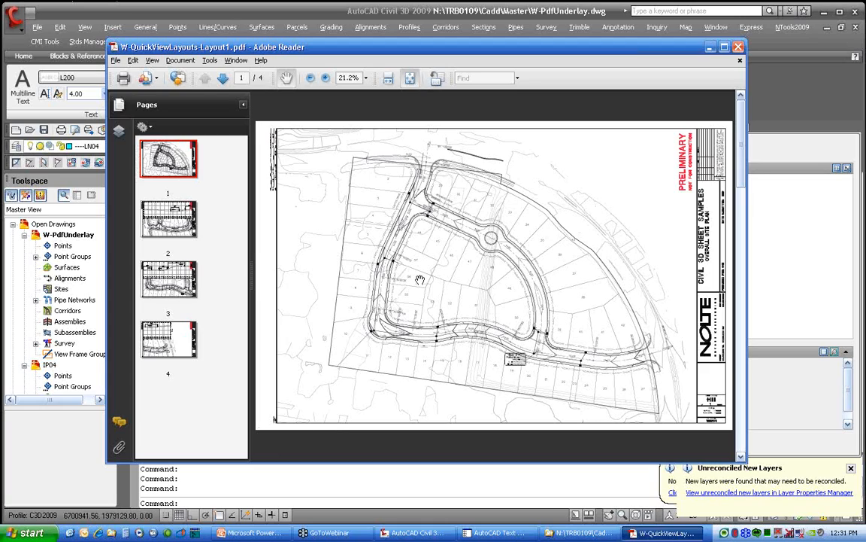
- Examine the linework and labels on page 1 of the PDF up close, fit the page width, and switch back to AutoCAD Civil 3D
left_click(323, 78)
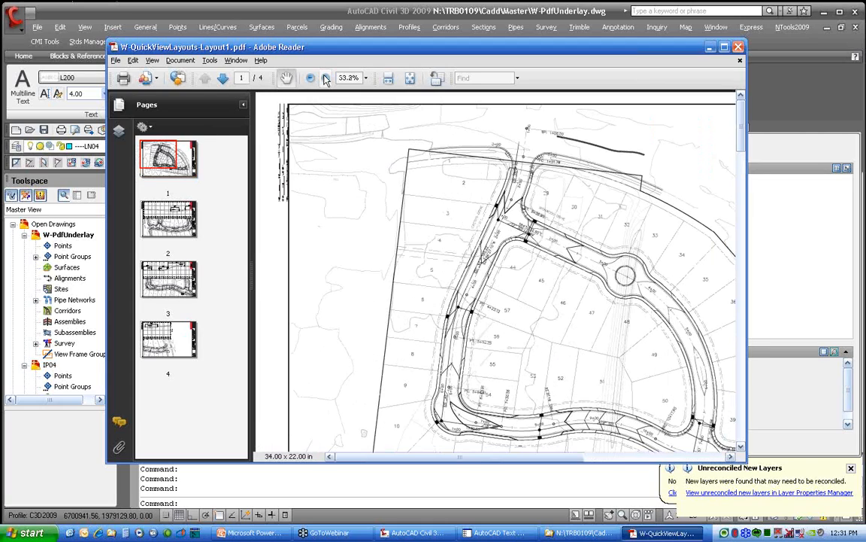
left_click(325, 79)
left_click(326, 79)
left_click_drag(547, 364, 412, 200)
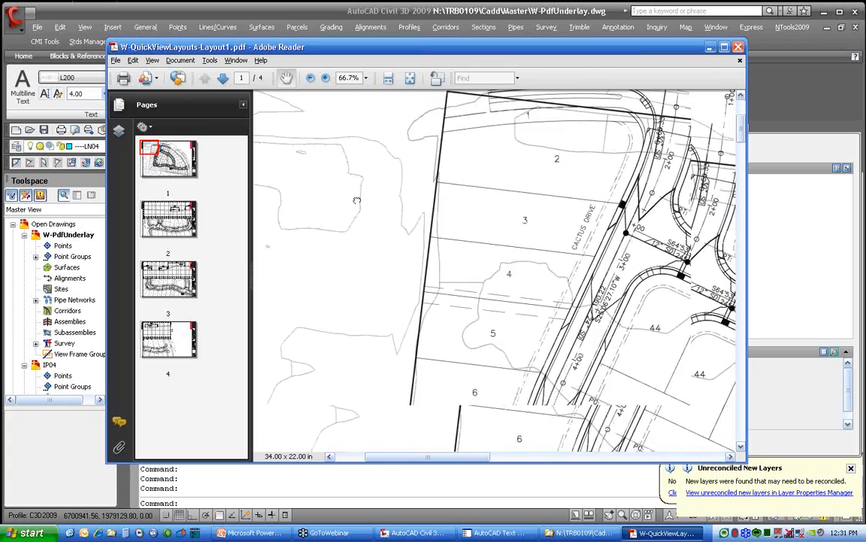
left_click_drag(640, 361, 388, 229)
left_click_drag(673, 361, 374, 254)
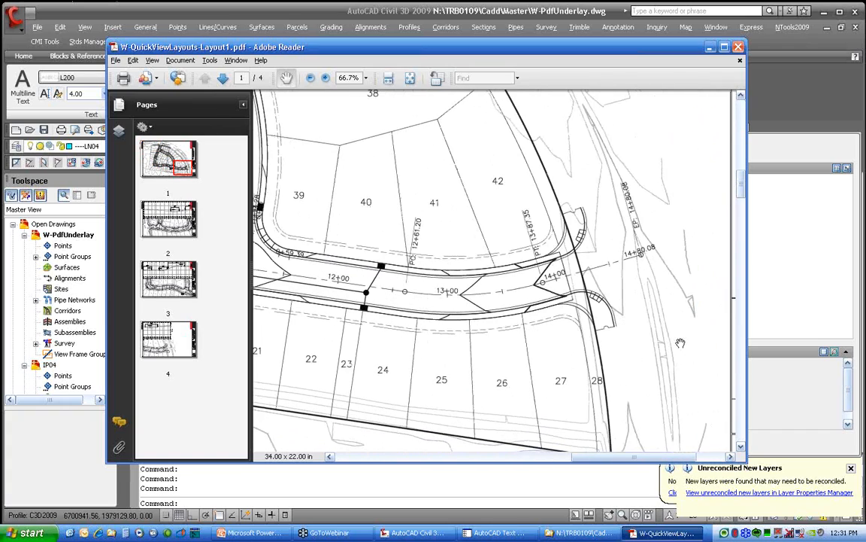
left_click_drag(680, 343, 516, 224)
left_click_drag(358, 195, 479, 263)
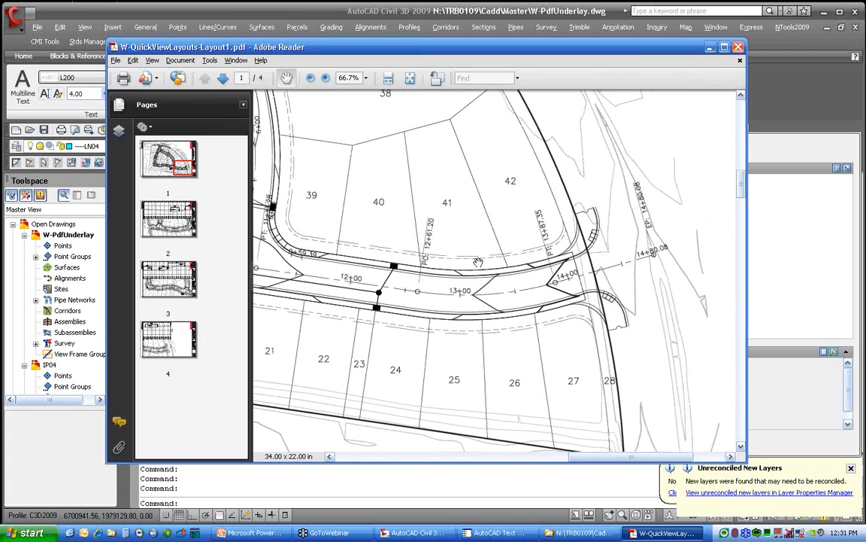
left_click_drag(404, 228, 523, 312)
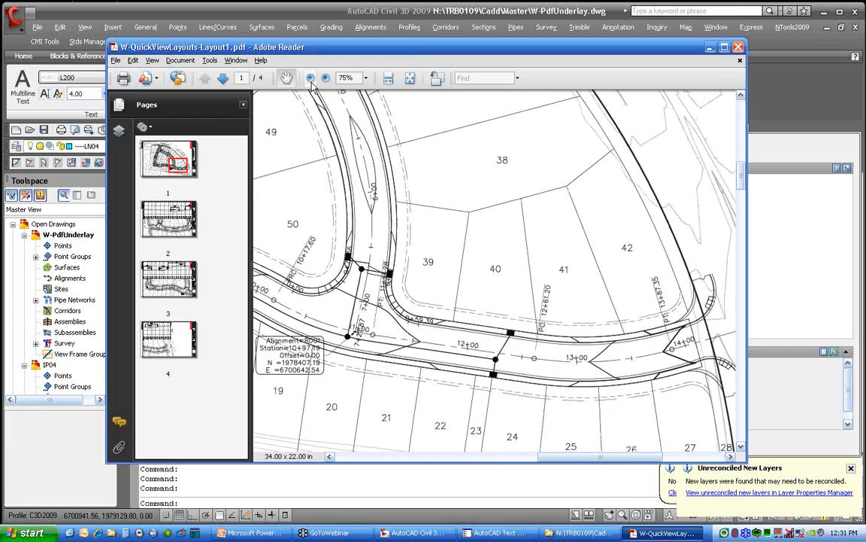
left_click(389, 79)
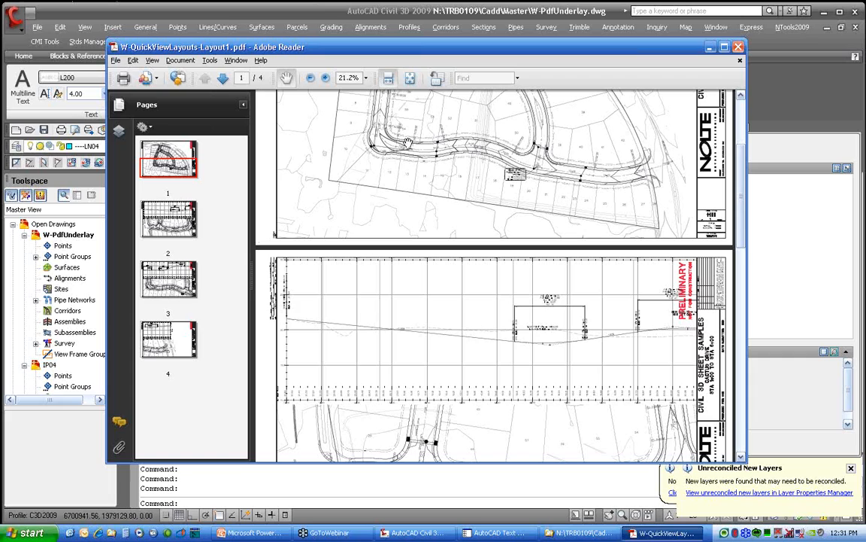
left_click_drag(372, 128, 434, 342)
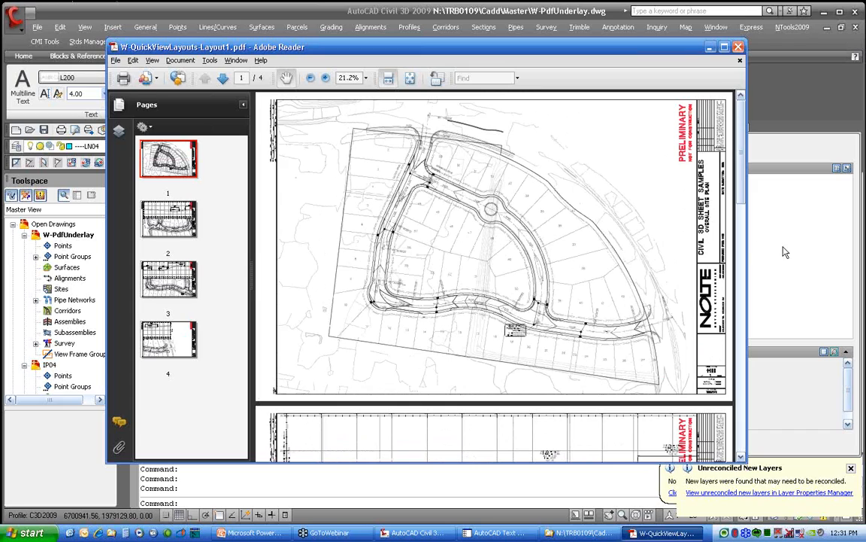
left_click(414, 532)
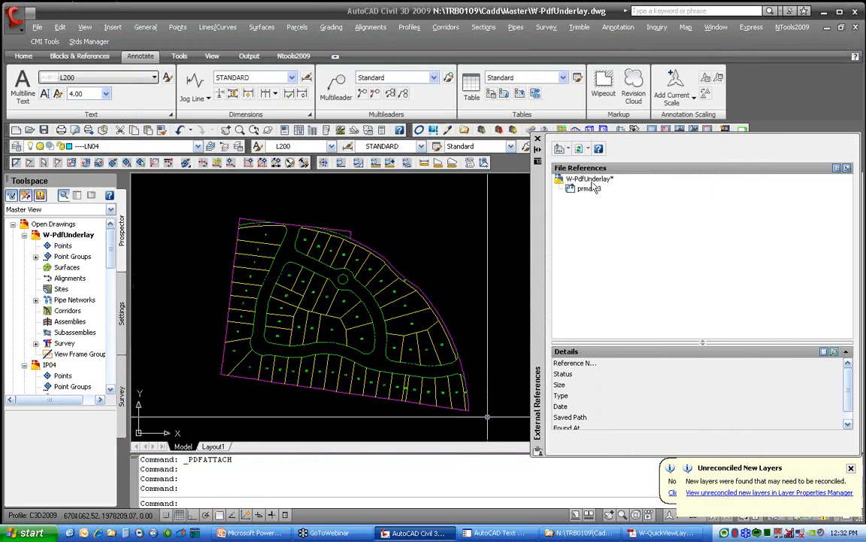
right_click(558, 144)
left_click(558, 146)
left_click(561, 152)
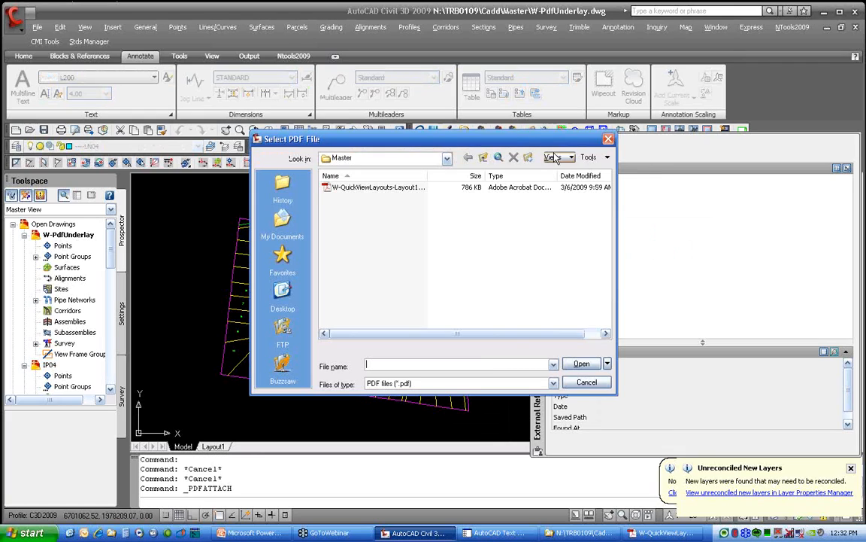
left_click(583, 381)
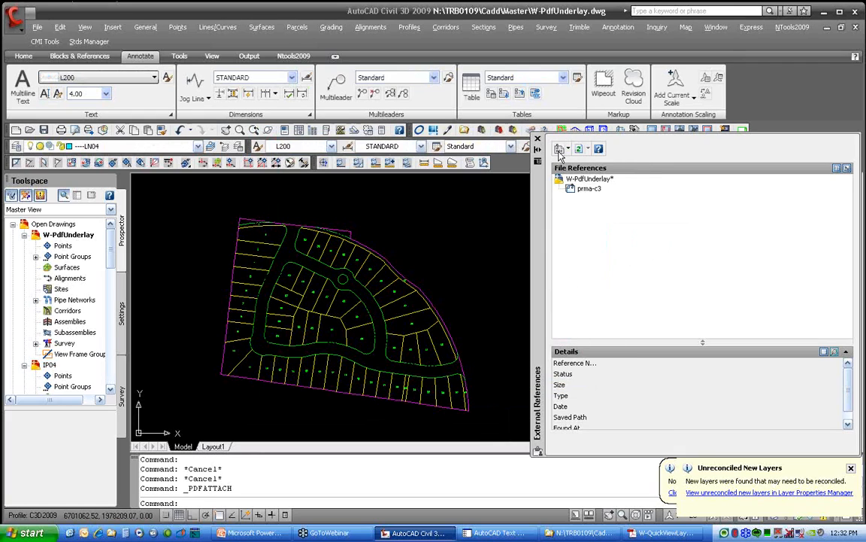
- Attach page 1 of W-QuickViewLayouts-Layout1.pdf as an underlay at insertion point 0,0,0 with a scale factor of 50
left_click(571, 149)
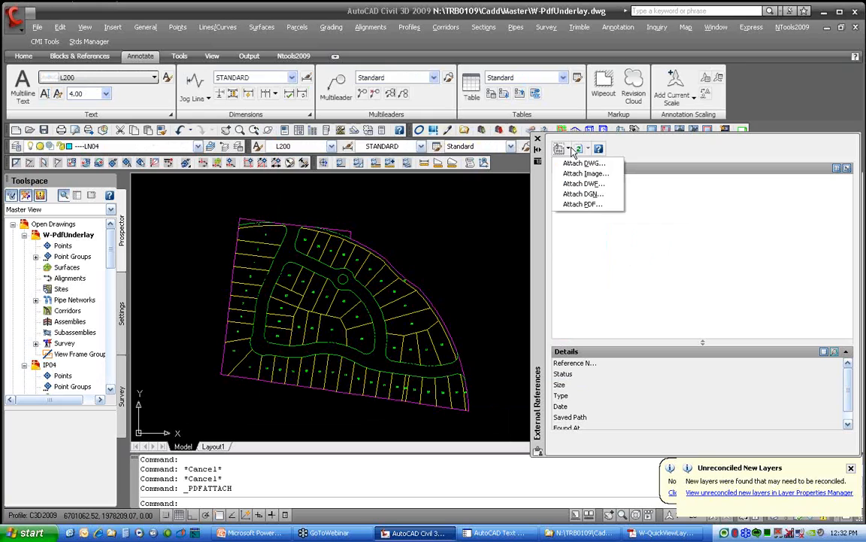
left_click(583, 204)
double_click(354, 187)
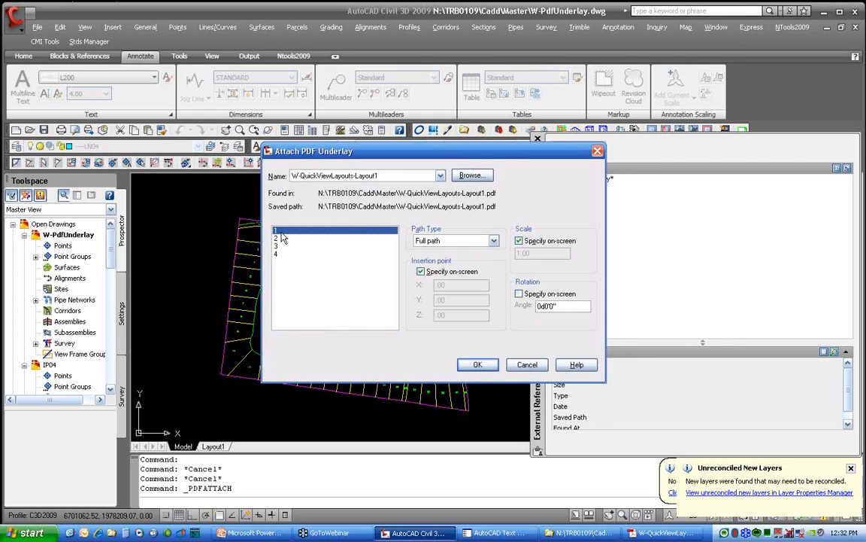
left_click(437, 272)
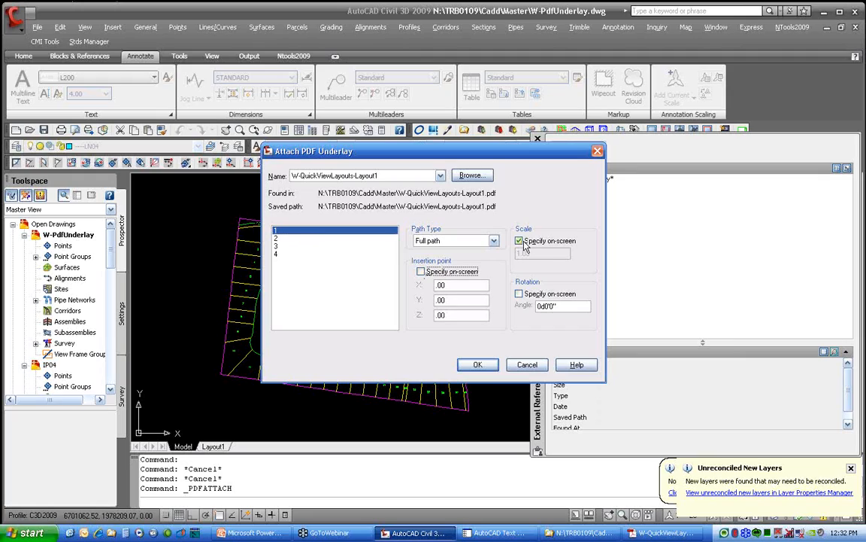
left_click(478, 365)
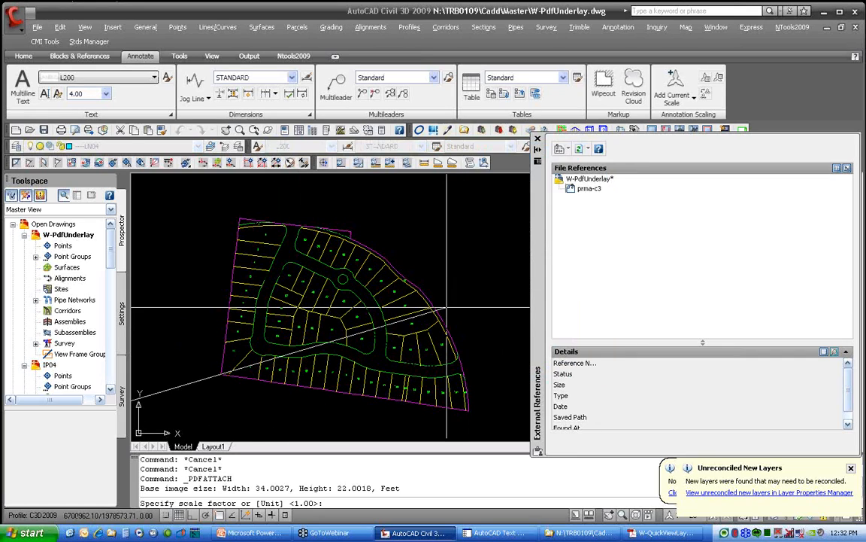
type("50")
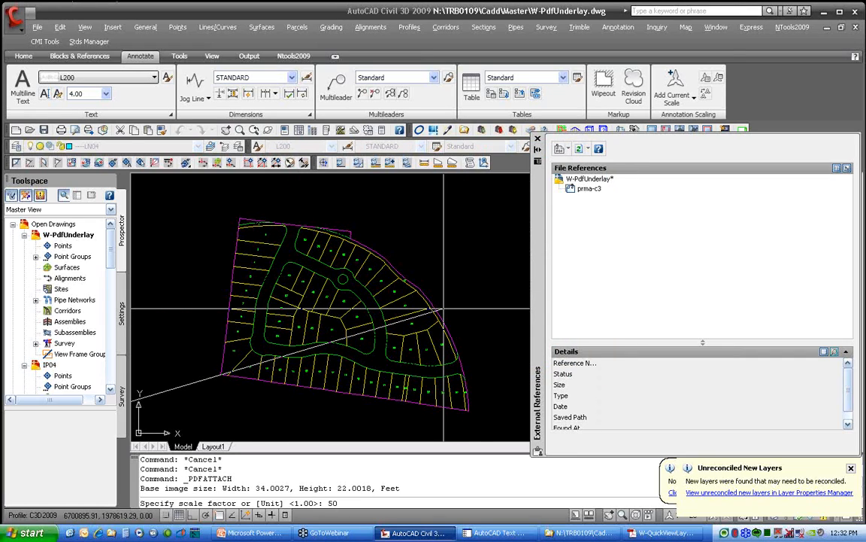
key("Return")
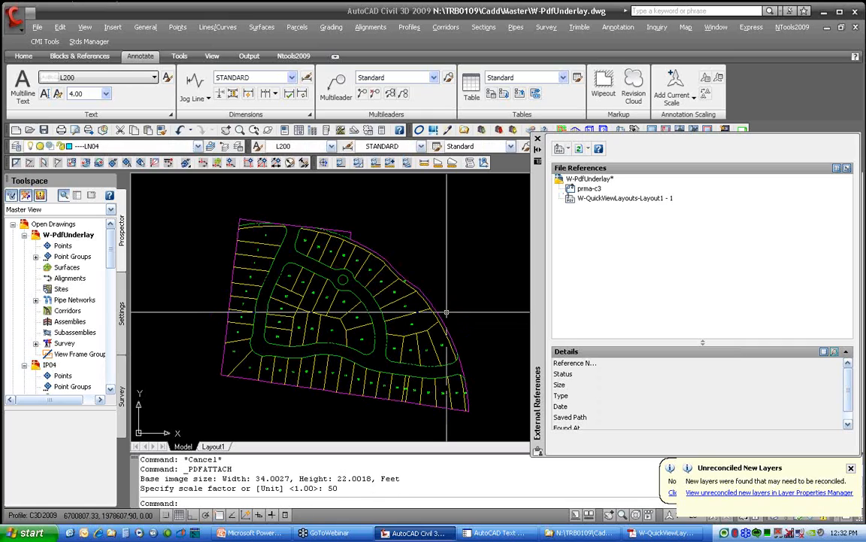
middle_click(444, 308)
middle_click(444, 308)
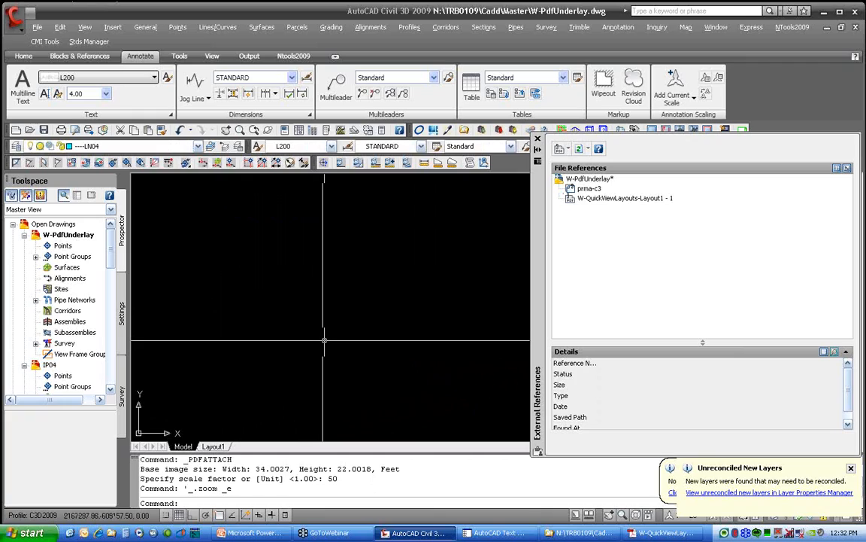
- Undo the new PDF attachment and the earlier detach to restore the original PDF underlay on the site plan
key("ctrl+z")
key("ctrl+z")
key("ctrl+z")
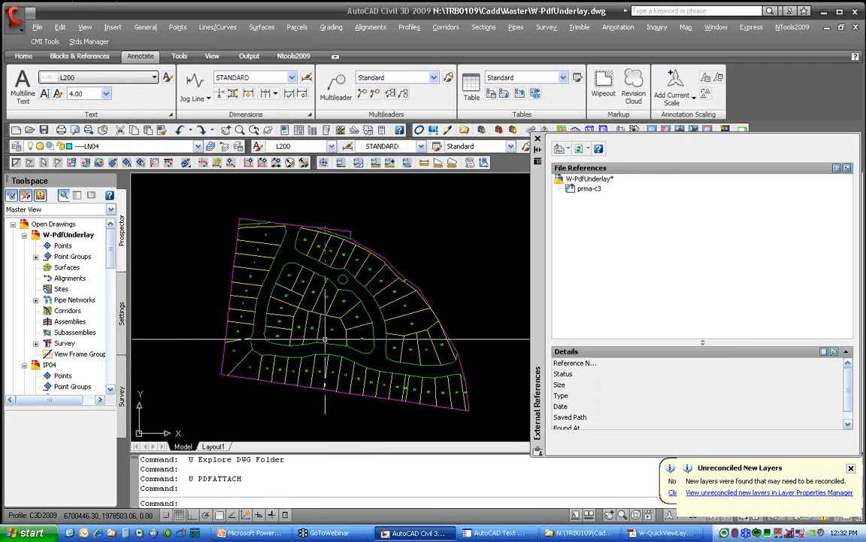
key("ctrl+z")
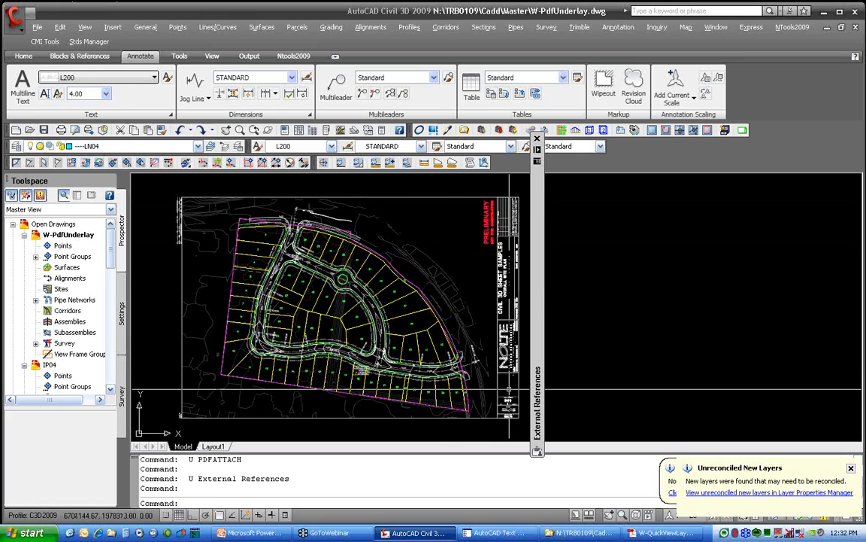
- Select the PDF underlay, examine its scale, position and underlay settings in its properties, and clear the selection
left_click(475, 376)
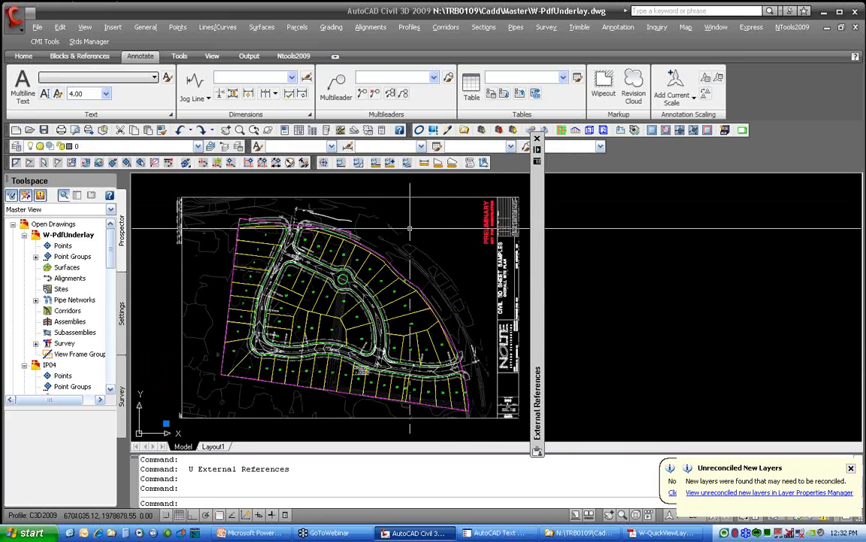
left_click(328, 199)
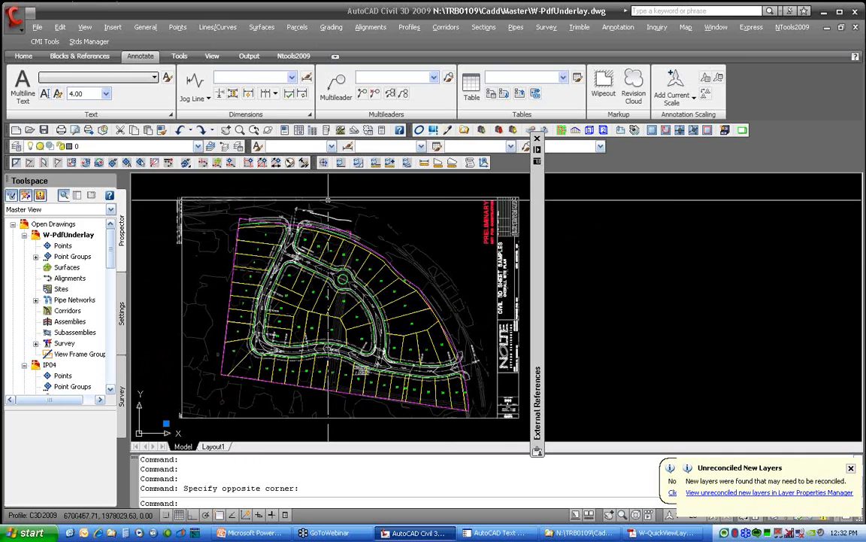
mouse_move(537, 207)
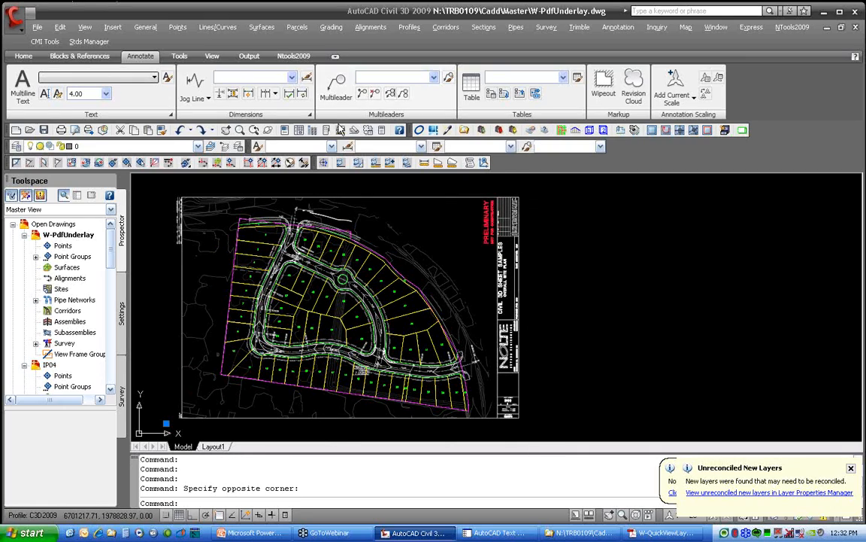
left_click(285, 130)
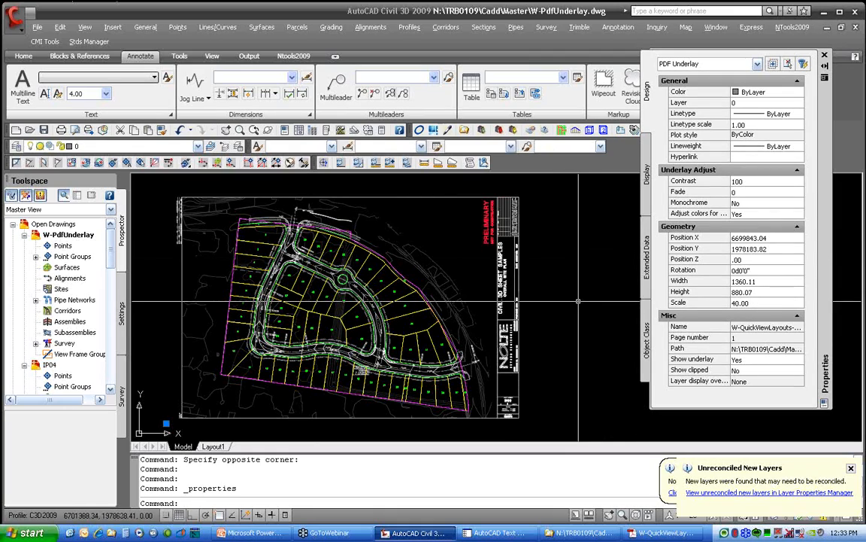
key("Escape")
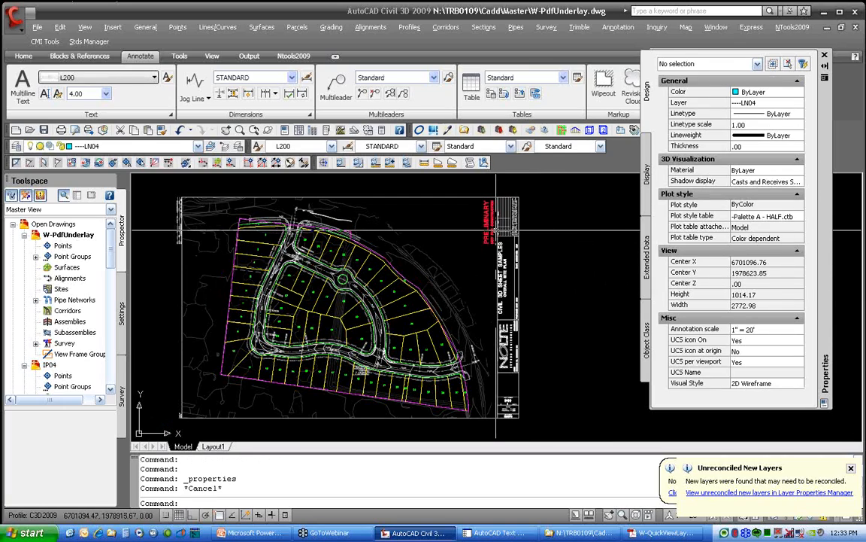
- Try to run the pdflayer command for the PDF underlay
left_click(541, 259)
key("Escape")
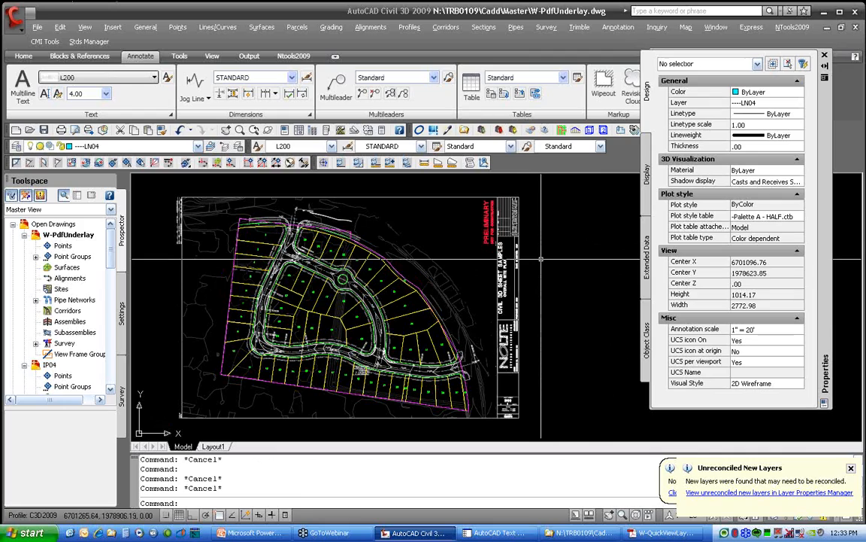
type("pdflayer")
key("Return")
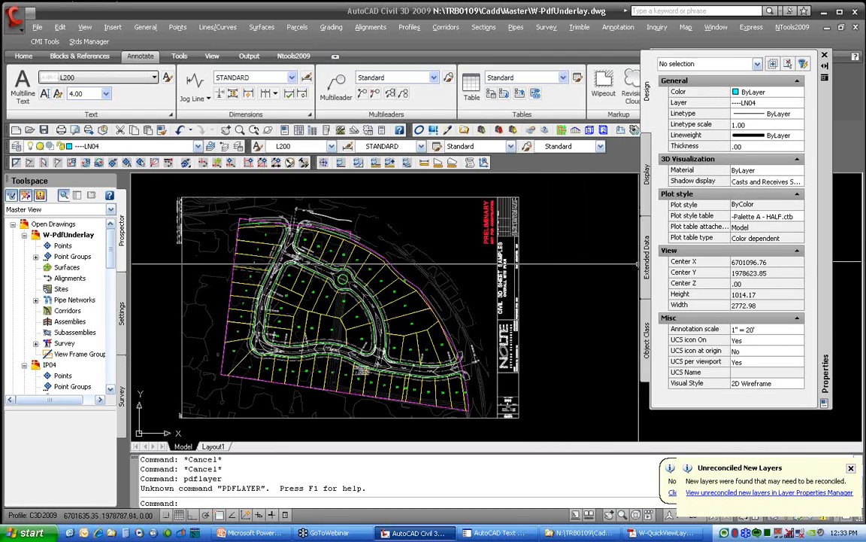
left_click(369, 130)
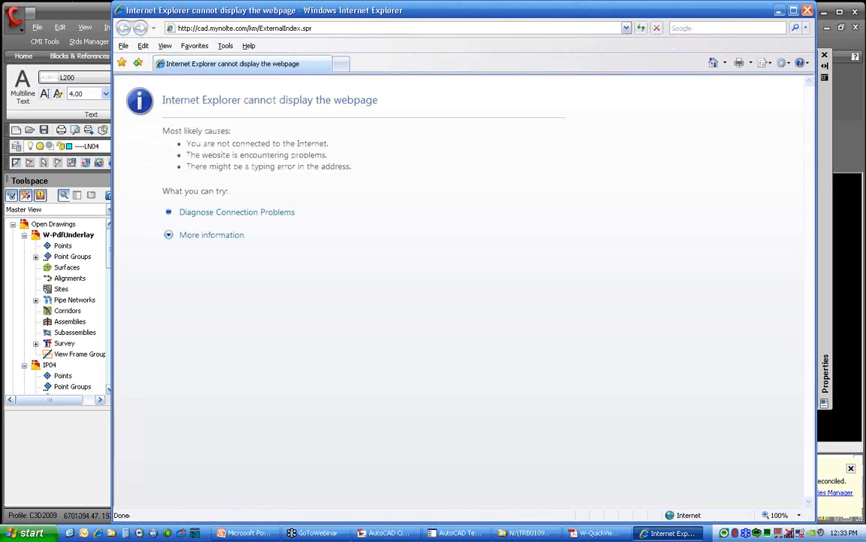
left_click(324, 27)
left_click(325, 27)
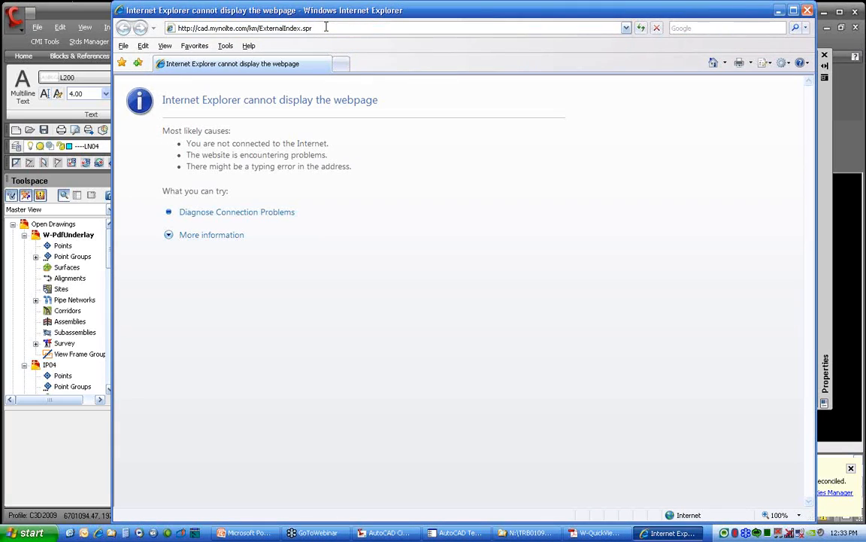
left_click_drag(331, 28, 251, 27)
key("End")
left_click(808, 10)
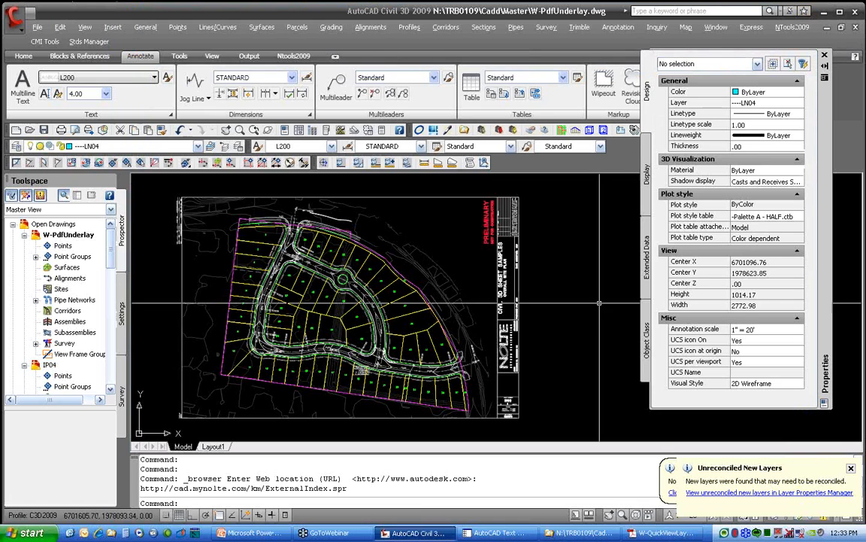
left_click(100, 534)
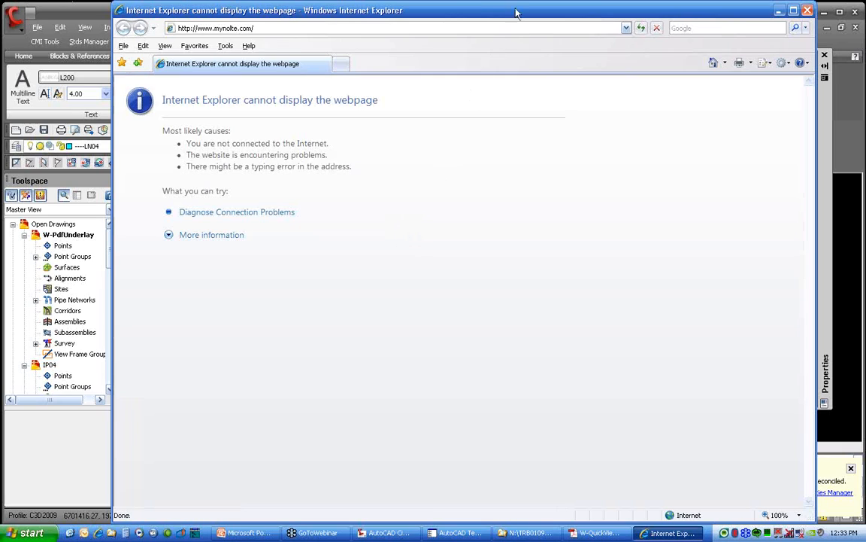
left_click_drag(463, 9, 519, 120)
left_click(808, 132)
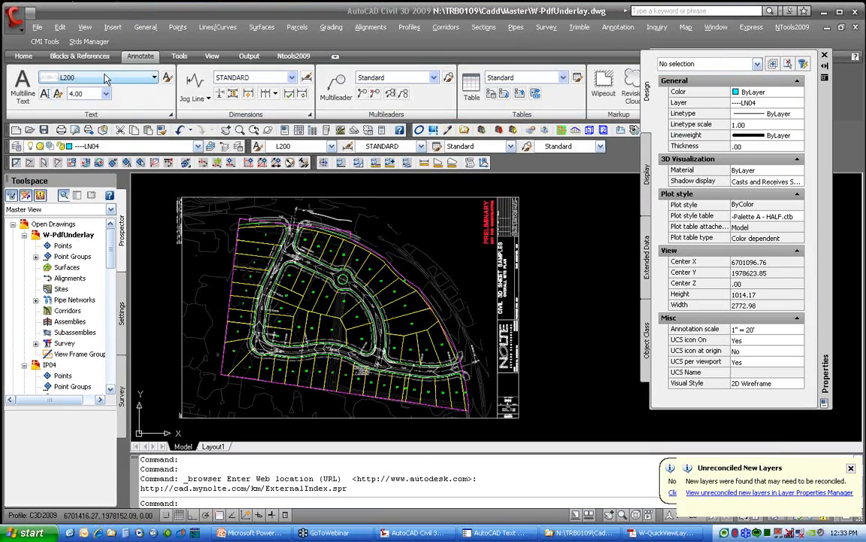
left_click(32, 59)
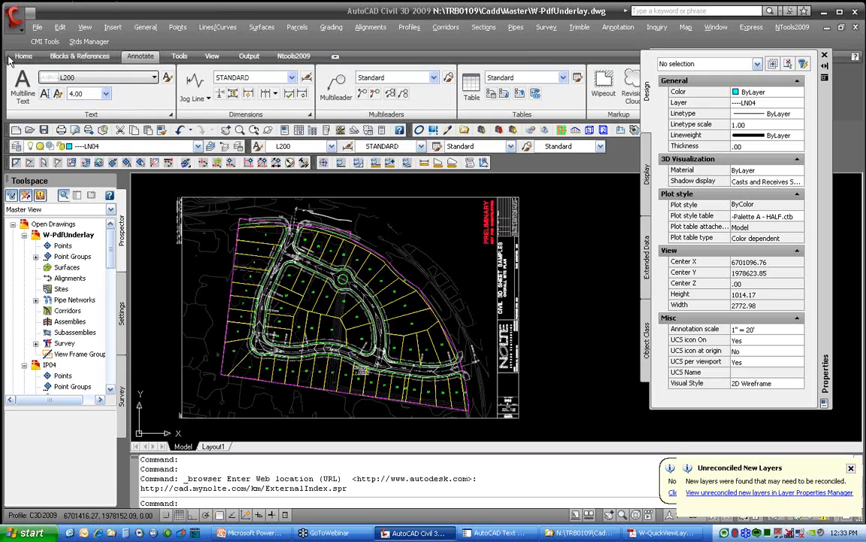
left_click(26, 58)
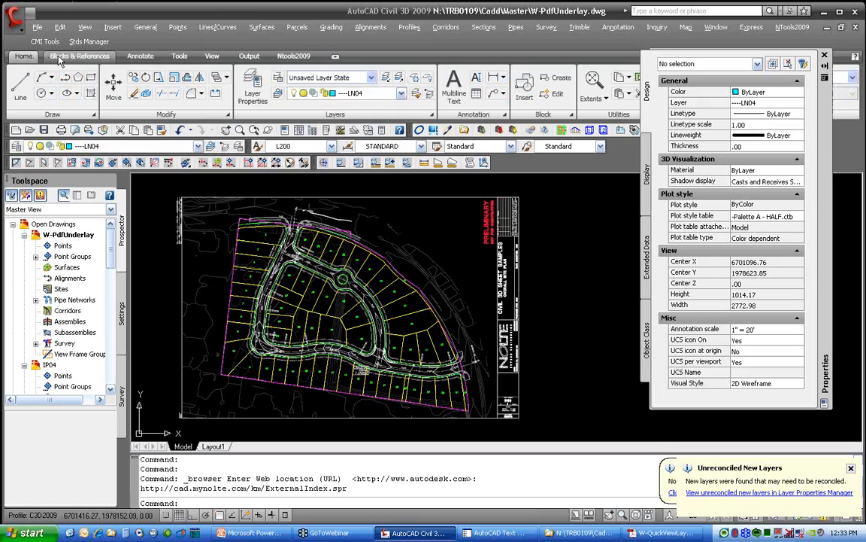
left_click(179, 58)
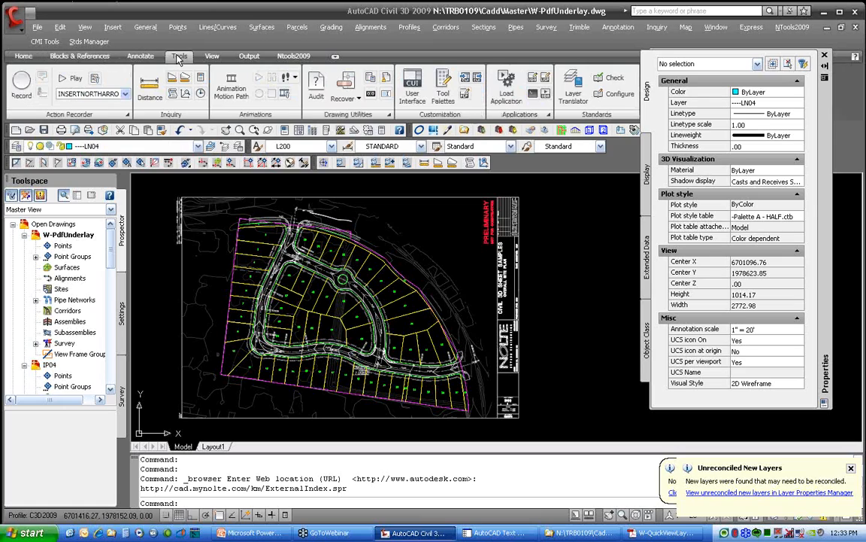
left_click(137, 57)
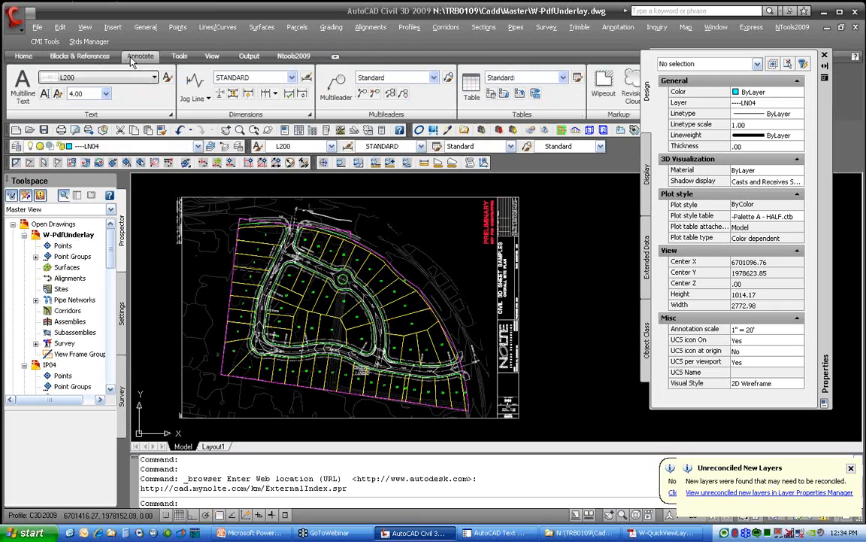